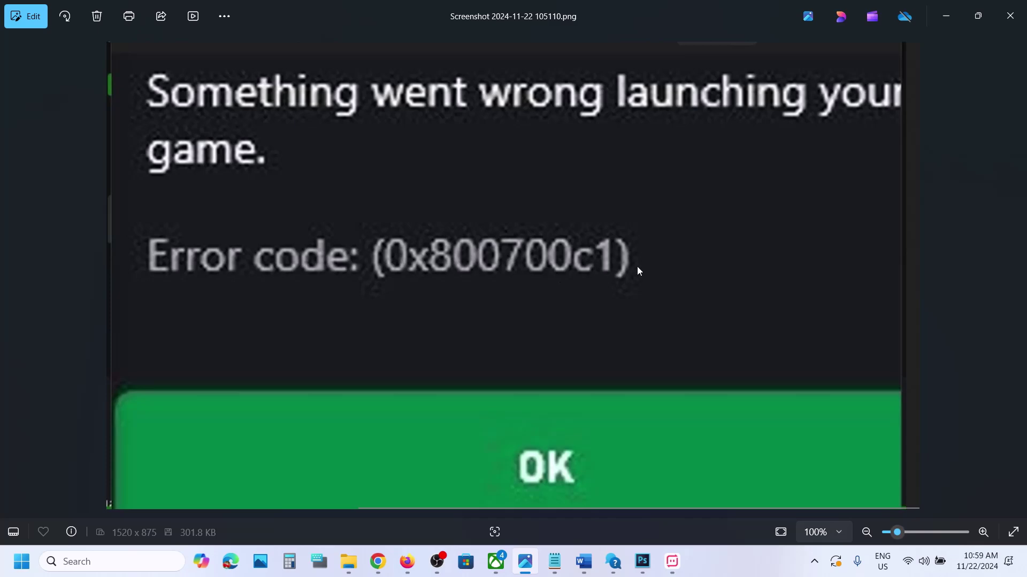
Switch to the Xbox app, then open the installed apps list in Windows Settings.
left_click(503, 552)
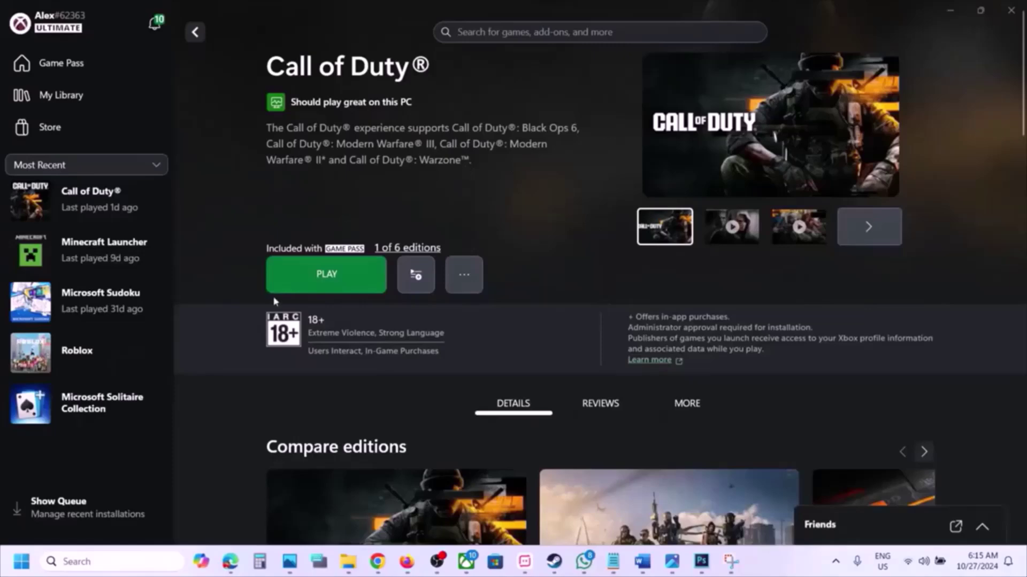
left_click(22, 561)
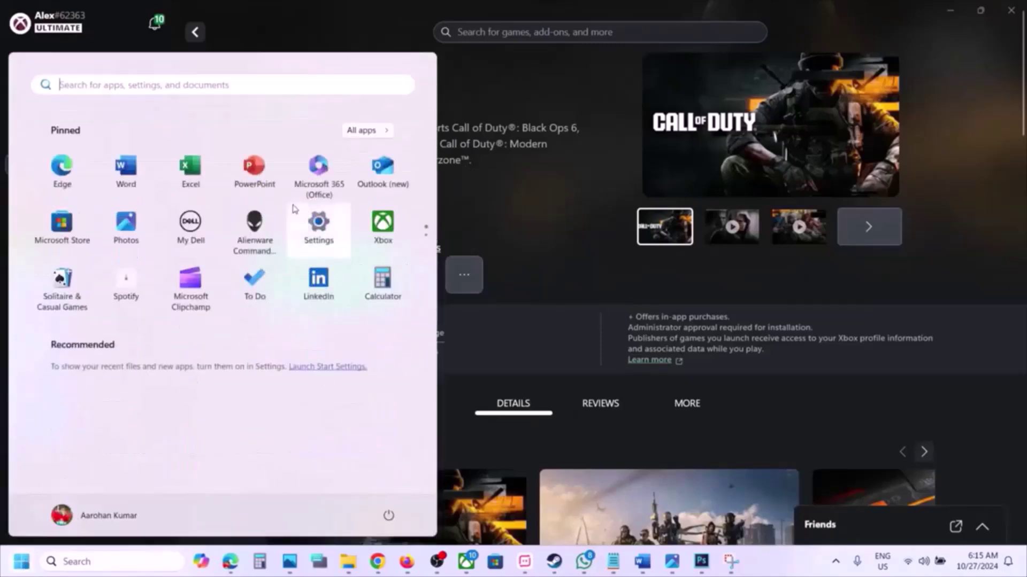
left_click(321, 238)
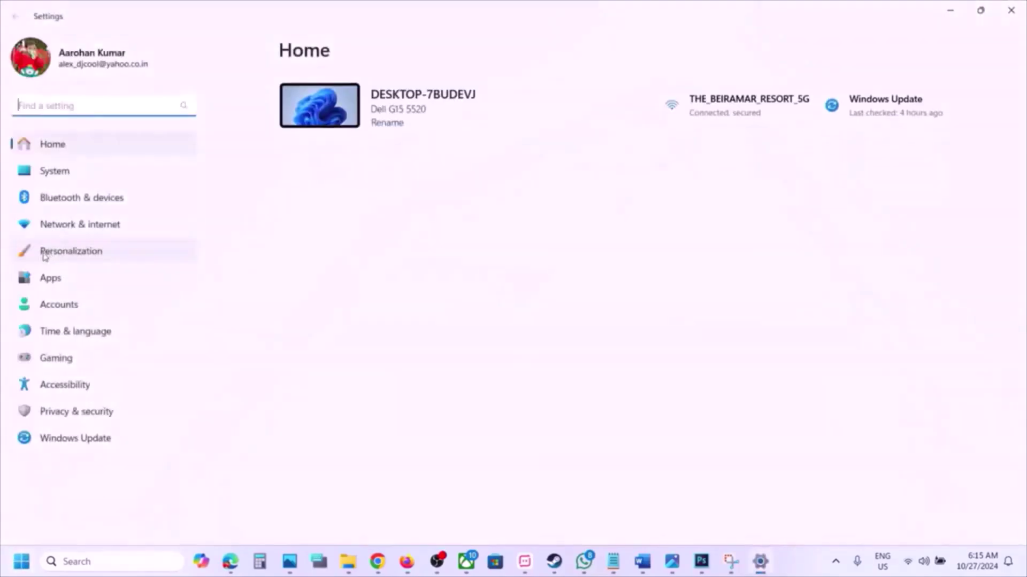
left_click(48, 279)
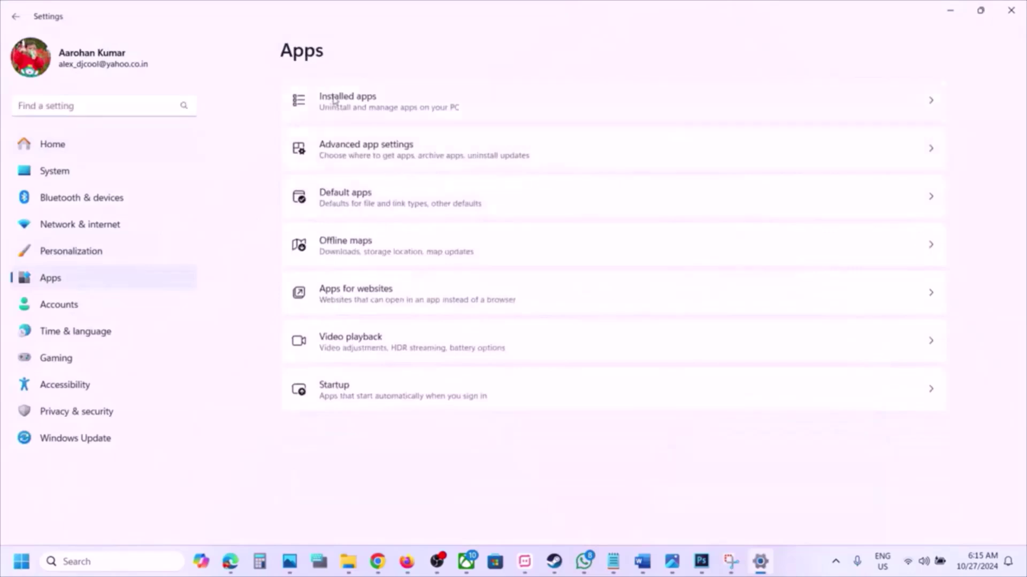
left_click(335, 99)
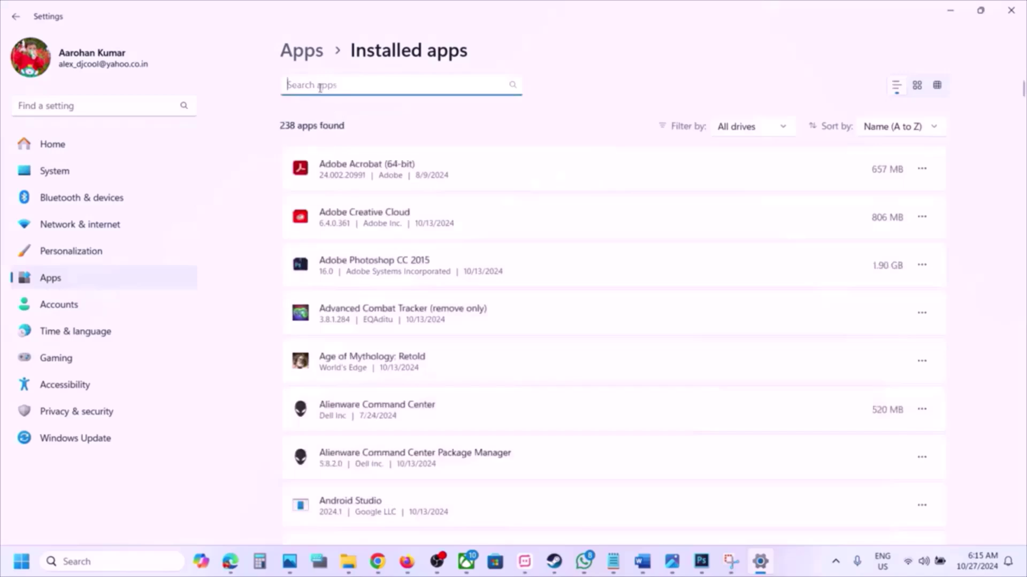
Search the installed apps for "black ops".
type("black")
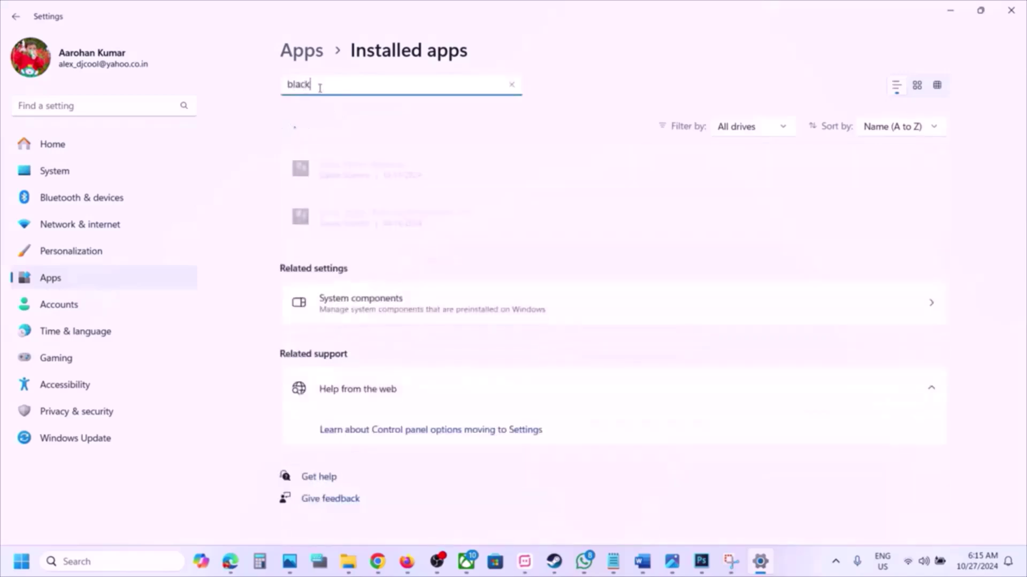
type(" dps")
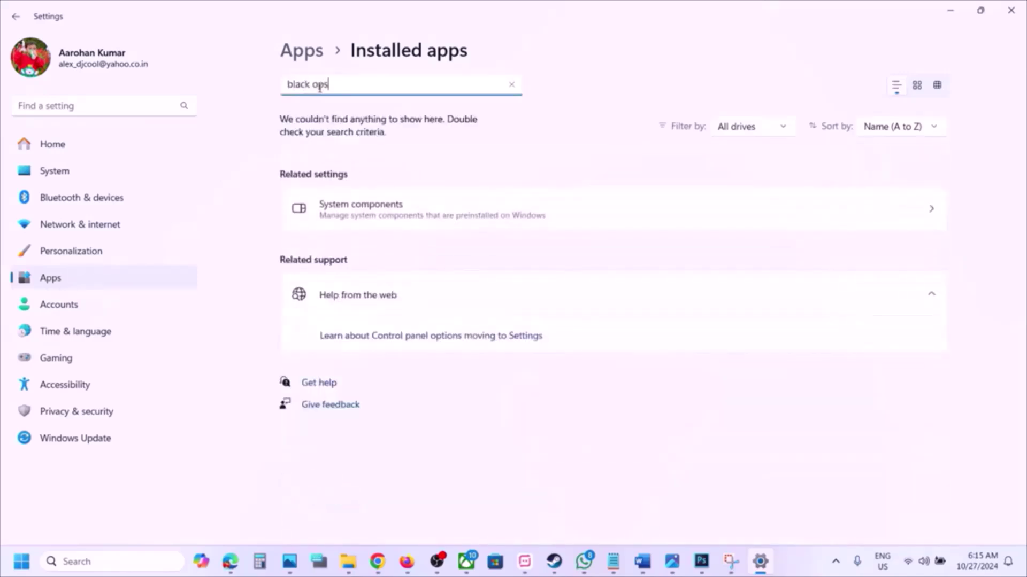
key("BackSpace")
key("BackSpace")
key("BackSpace")
key("BackSpace")
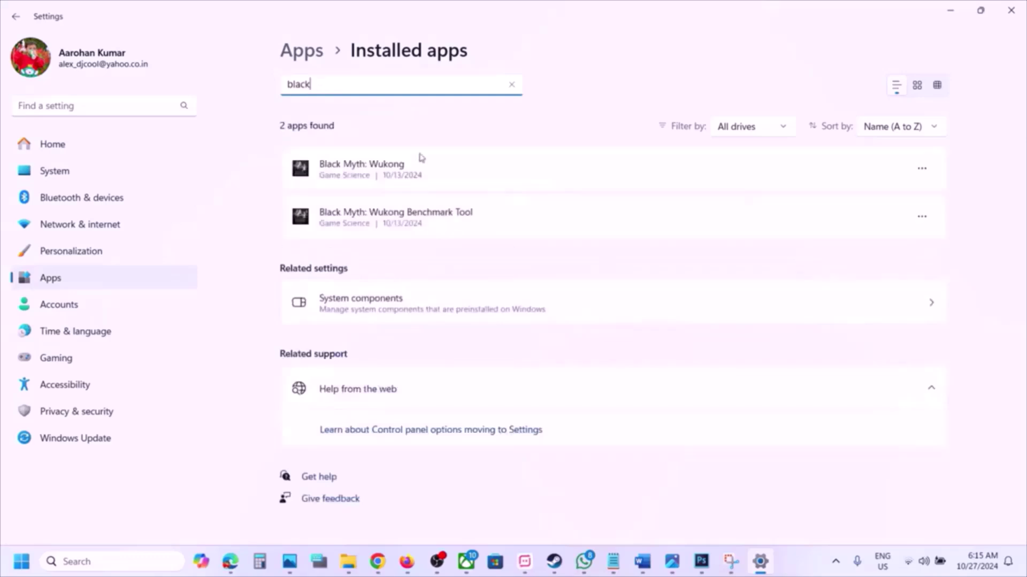
Search the installed apps for "call of duty" and open the advanced options of the Activision Publishing entry.
left_click_drag(339, 87, 170, 76)
type("c")
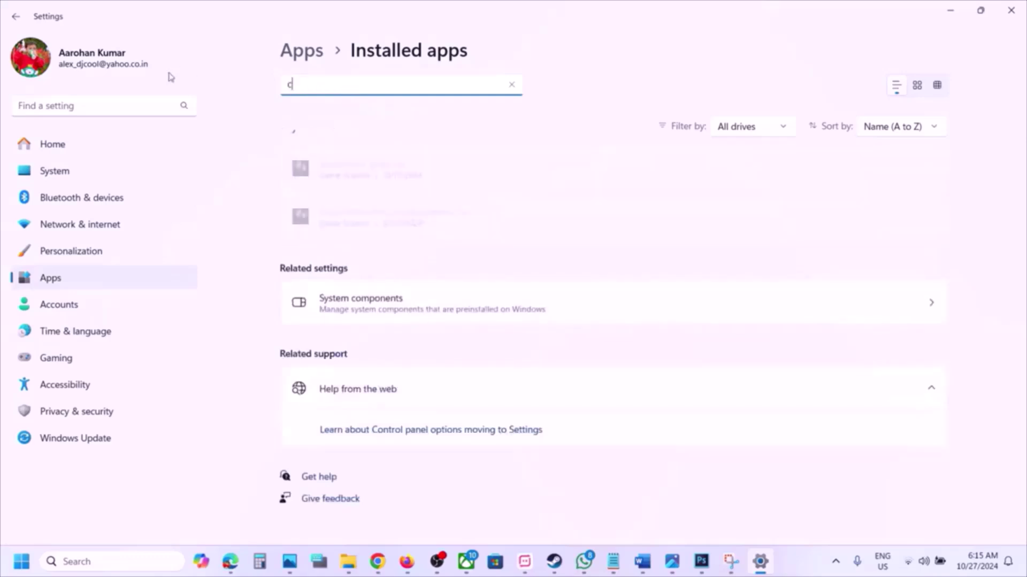
type("all of duty")
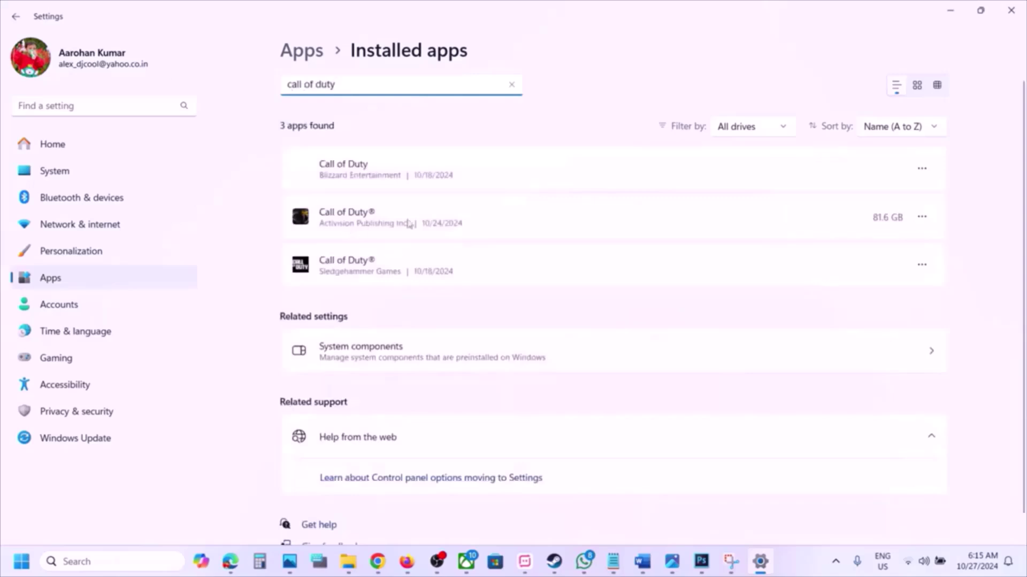
left_click(931, 218)
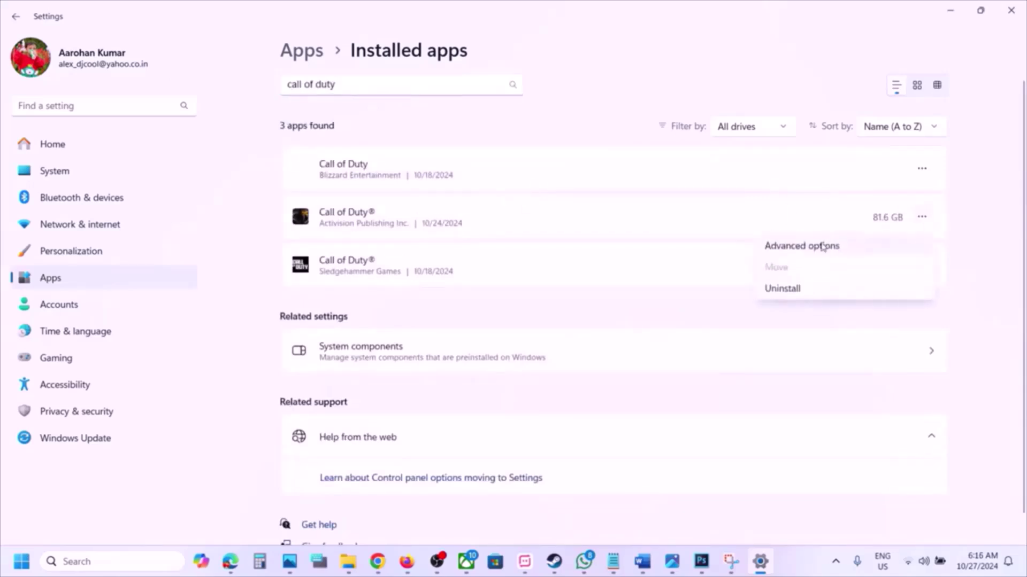
left_click(834, 255)
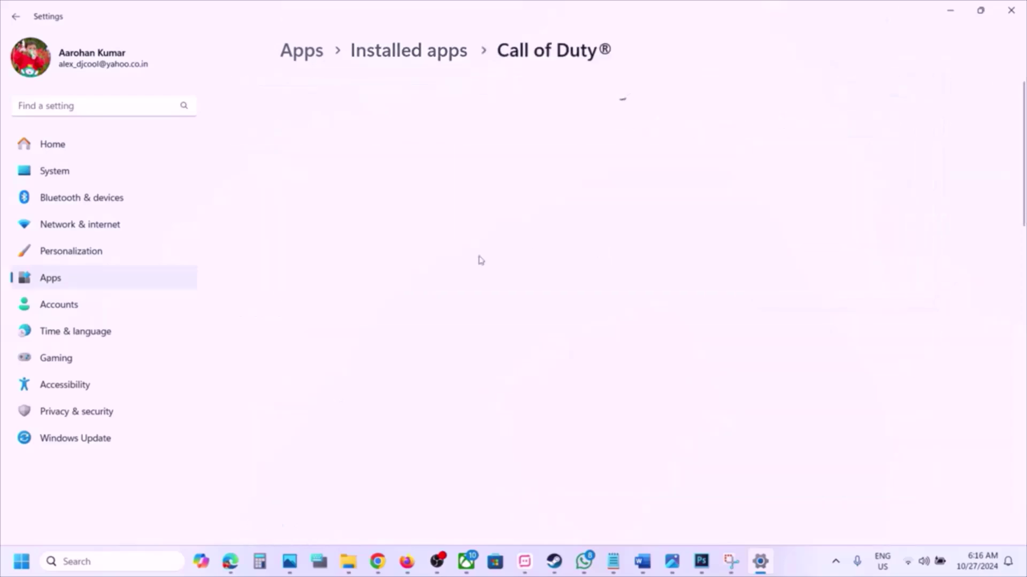
Reset the Call of Duty app and approve the deletion of its data.
scroll(394, 326, "down", 4)
scroll(394, 324, "down", 6)
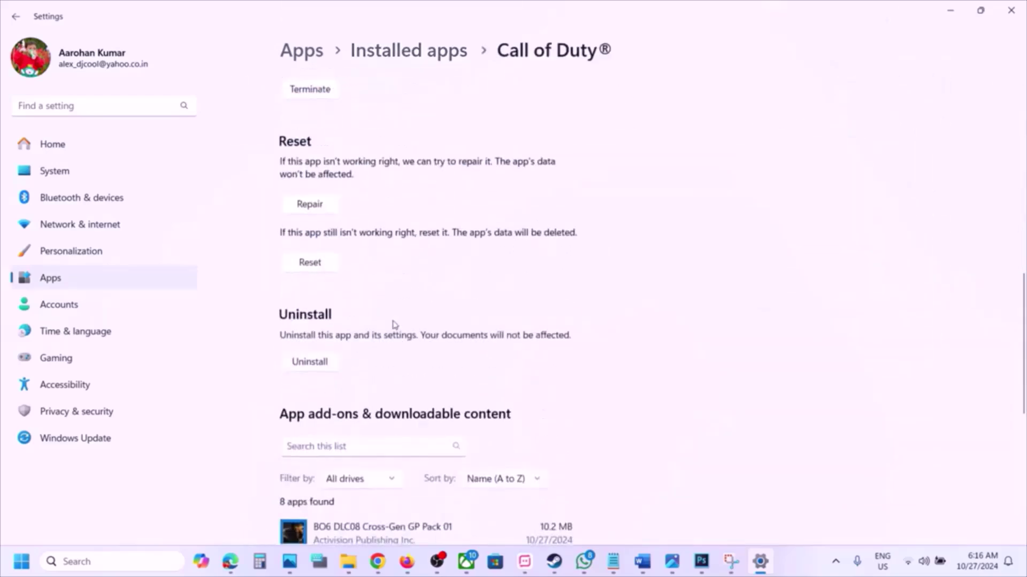
scroll(390, 326, "up", 1)
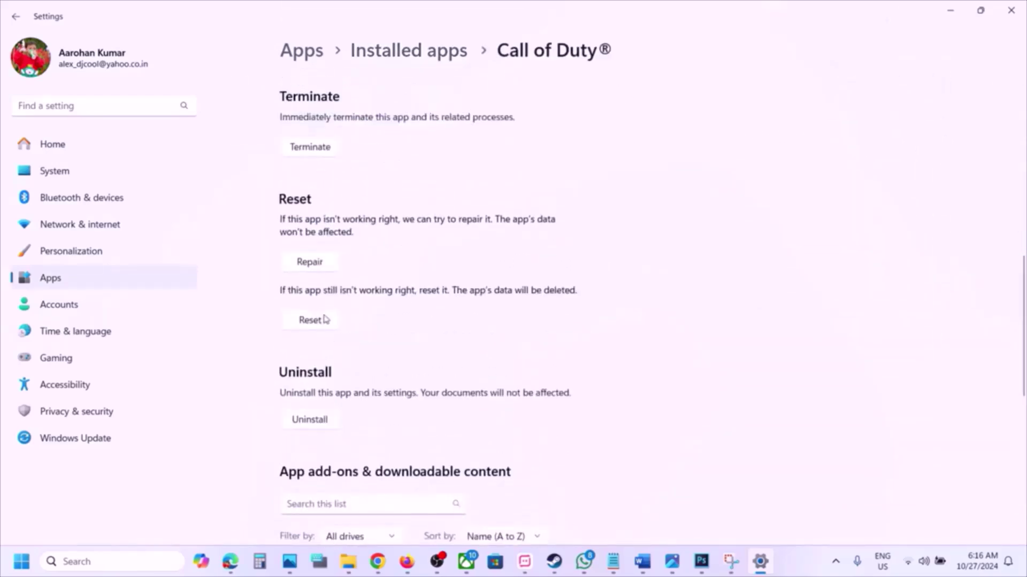
scroll(323, 320, "up", 1)
left_click(324, 353)
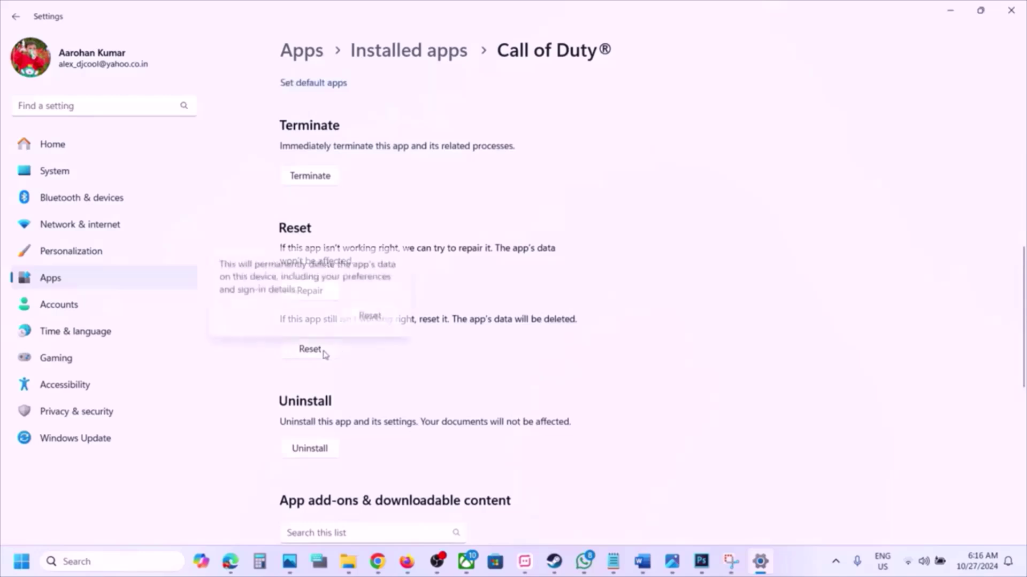
left_click(372, 314)
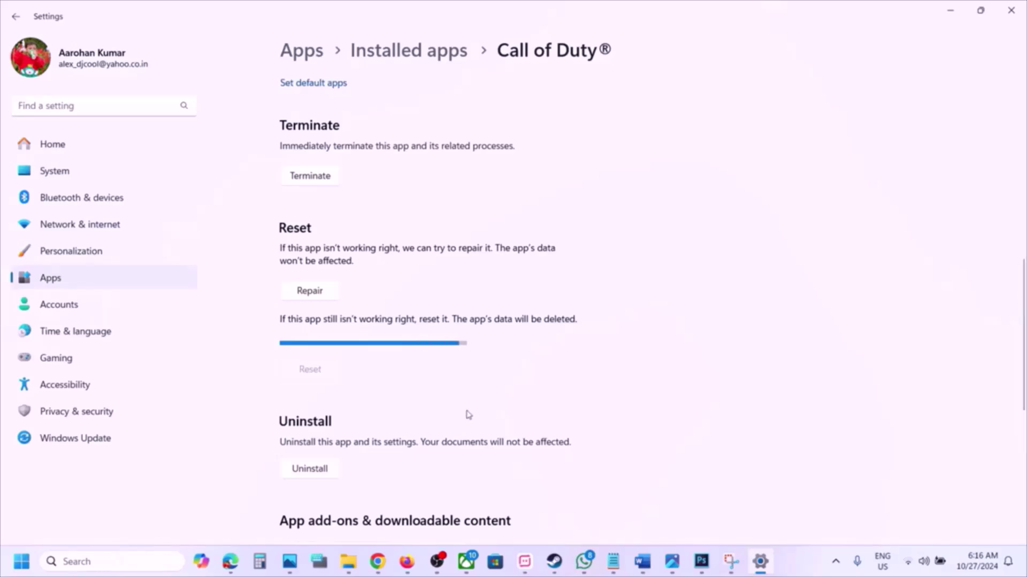
Switch to the Xbox app, view the quit option of its system tray entry, and dismiss it.
left_click(465, 562)
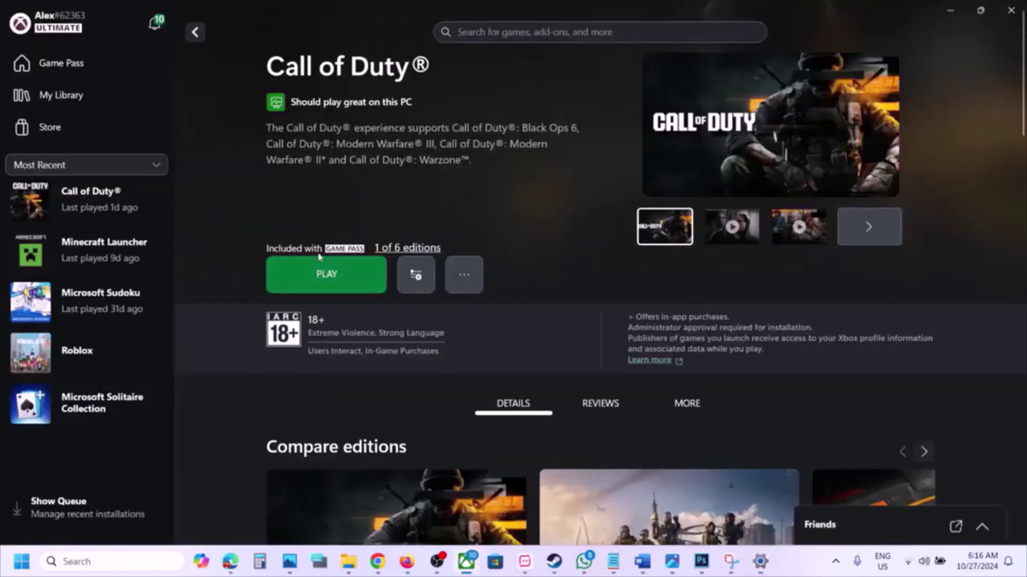
left_click(837, 562)
right_click(781, 469)
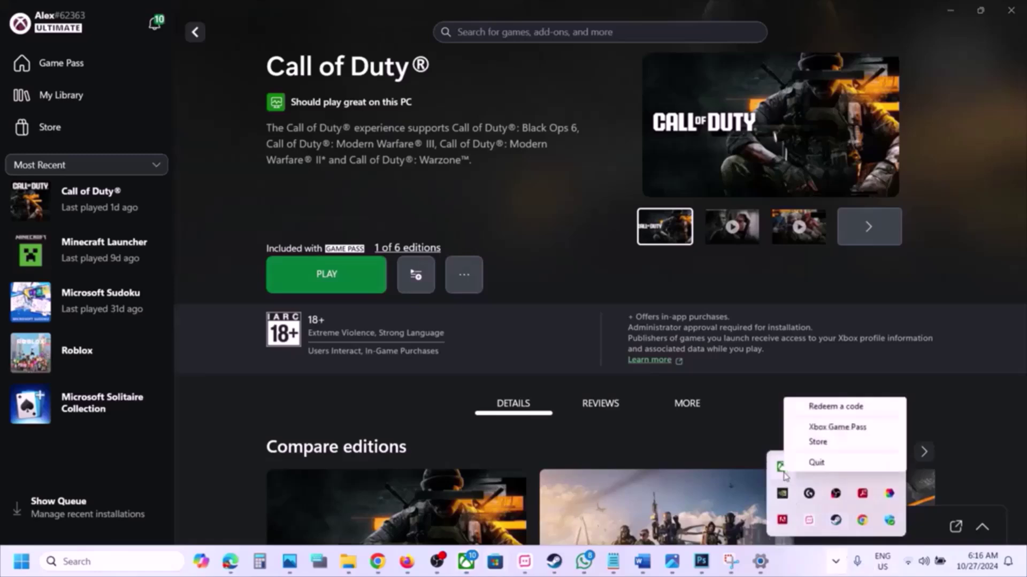
left_click(578, 226)
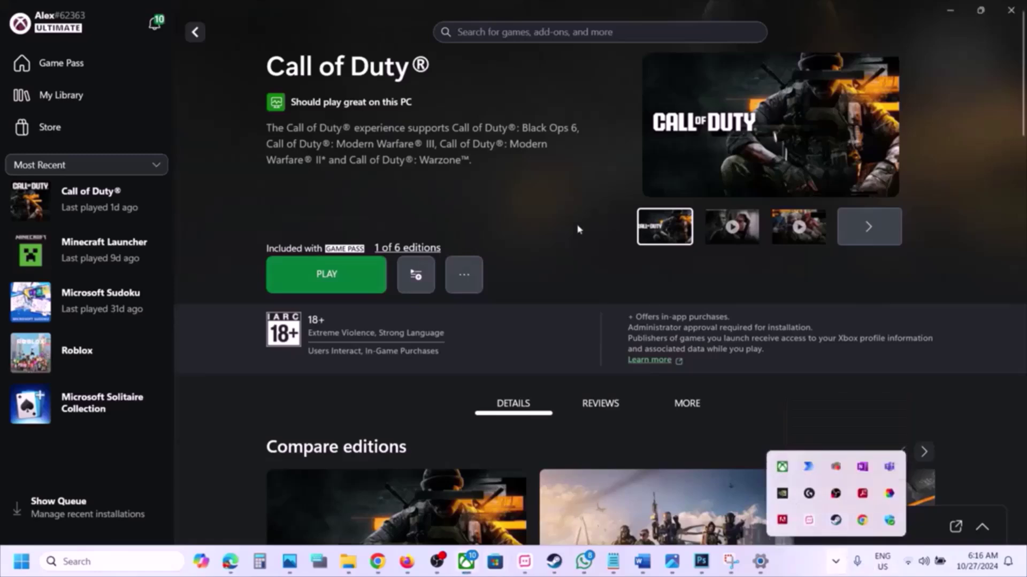
left_click(95, 567)
type("n")
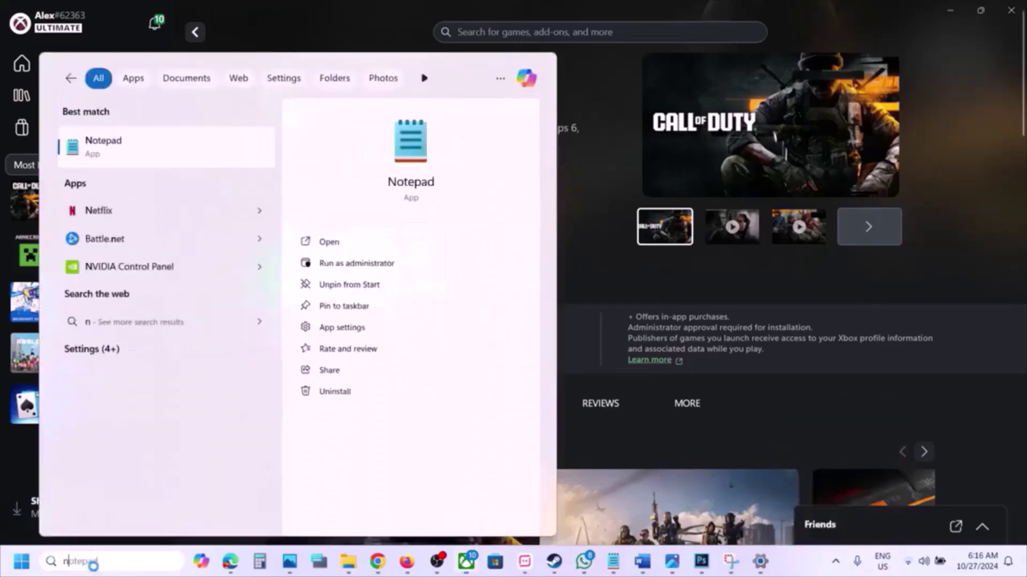
key("BackSpace")
type("box")
key("Escape")
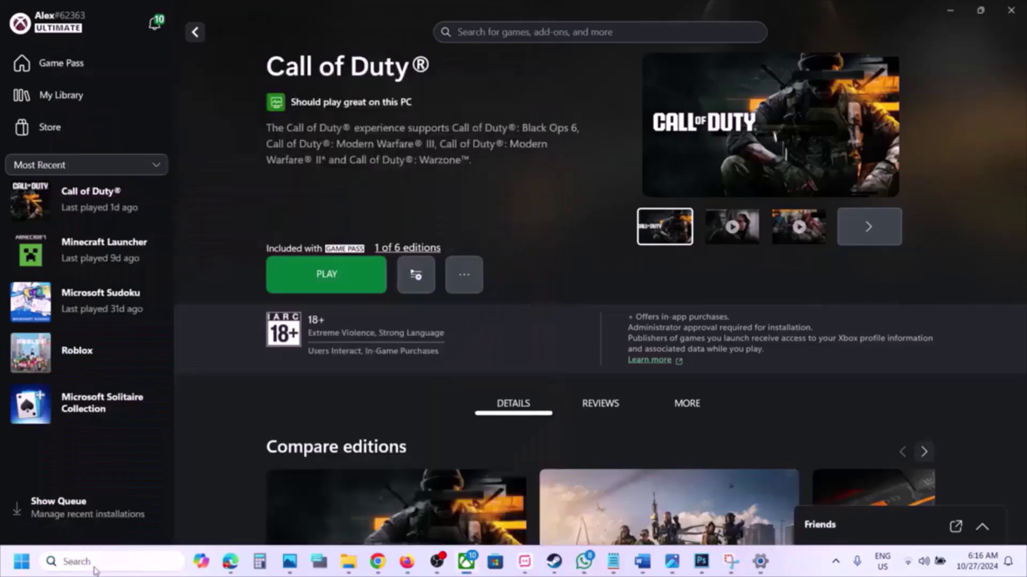
left_click(134, 199)
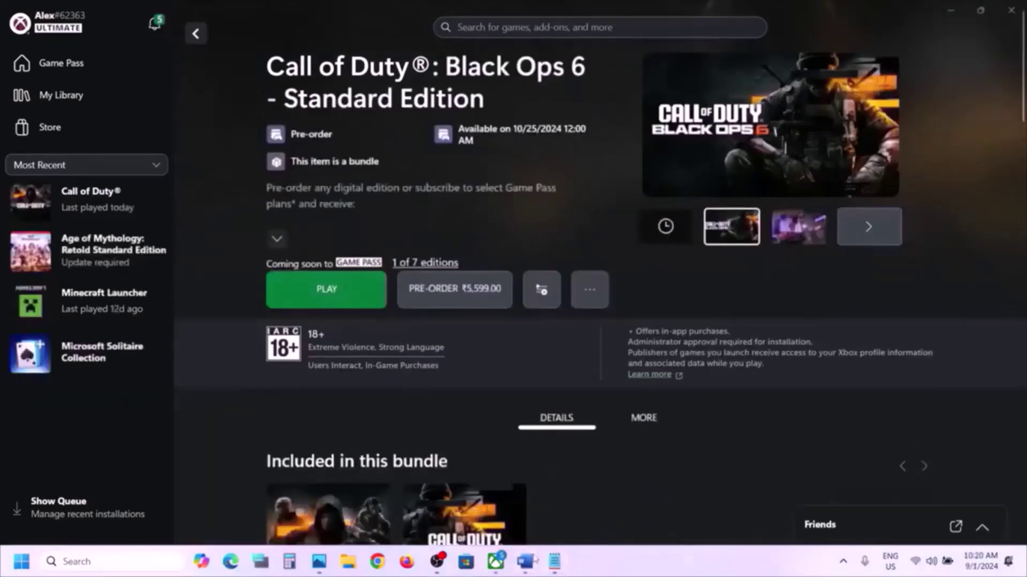
Switch to the Word notes and examine the line about uninstalling Faceit Anticheat, ReWASD, DS4 and remap software.
left_click(530, 560)
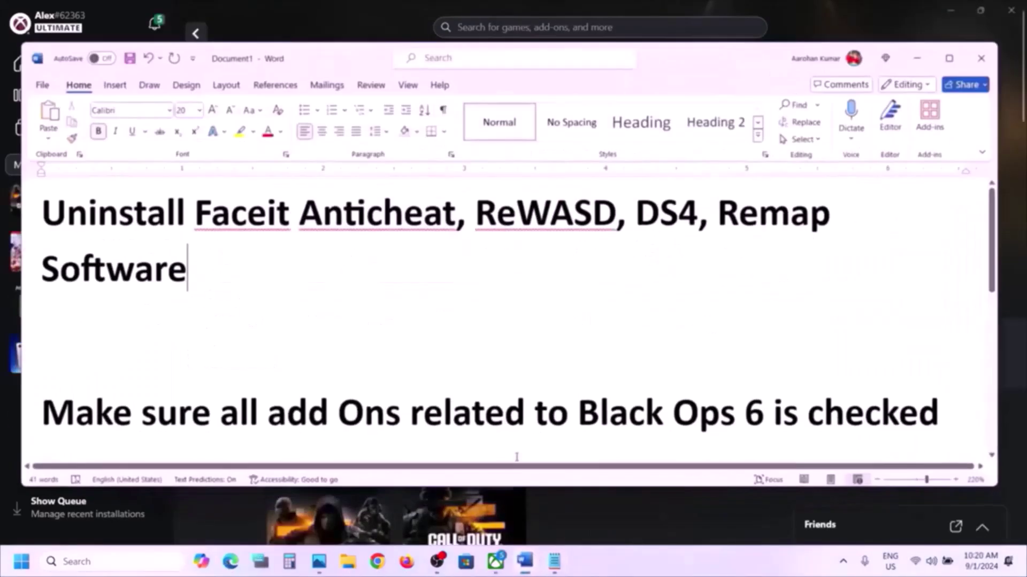
left_click_drag(47, 213, 209, 260)
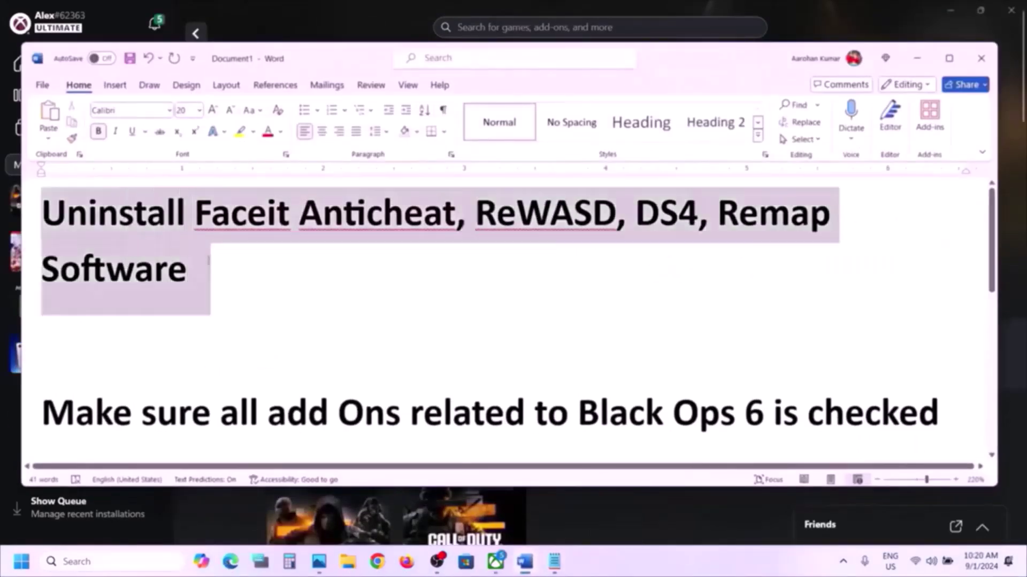
left_click(213, 274)
left_click_drag(196, 214, 205, 257)
left_click(203, 257)
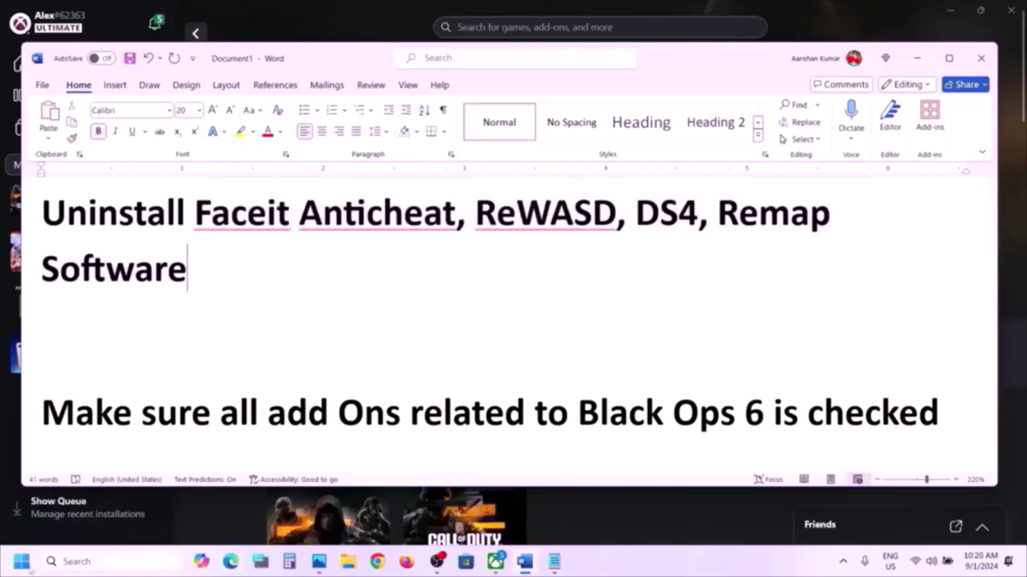
Open the installed apps list in Windows Settings and search it for "faceit".
left_click(21, 562)
left_click(318, 224)
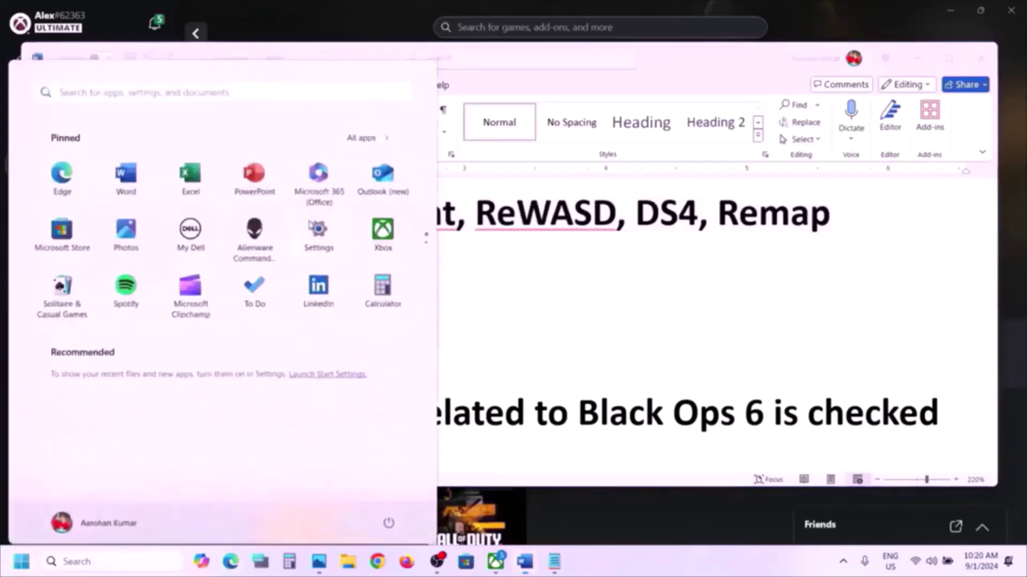
left_click(63, 277)
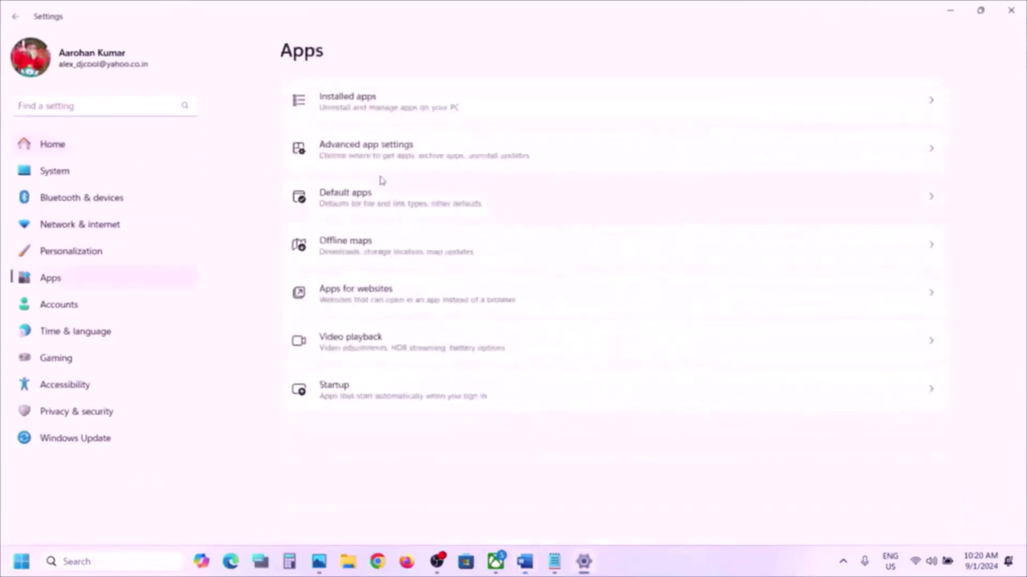
left_click(388, 102)
left_click(374, 87)
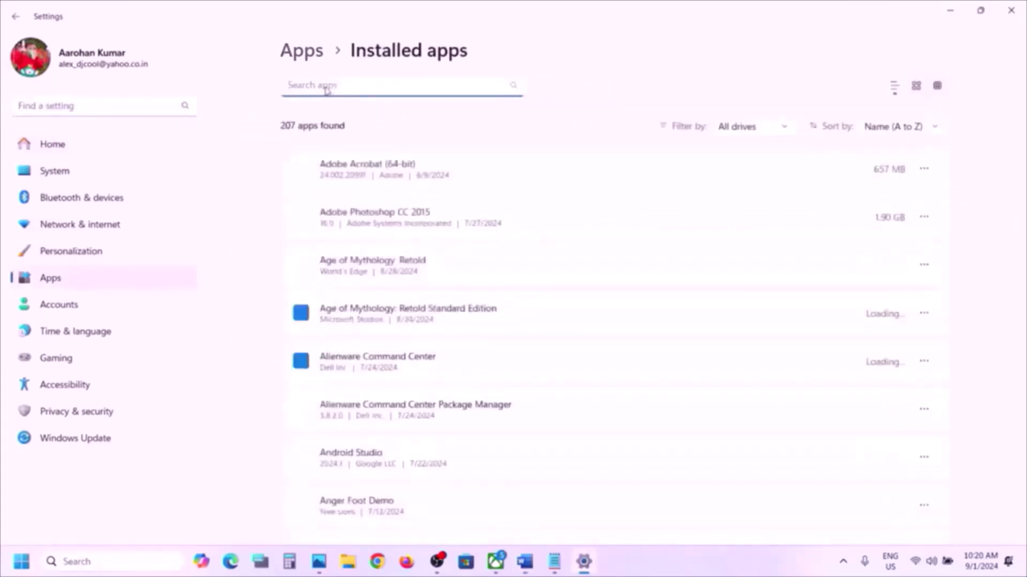
type("face")
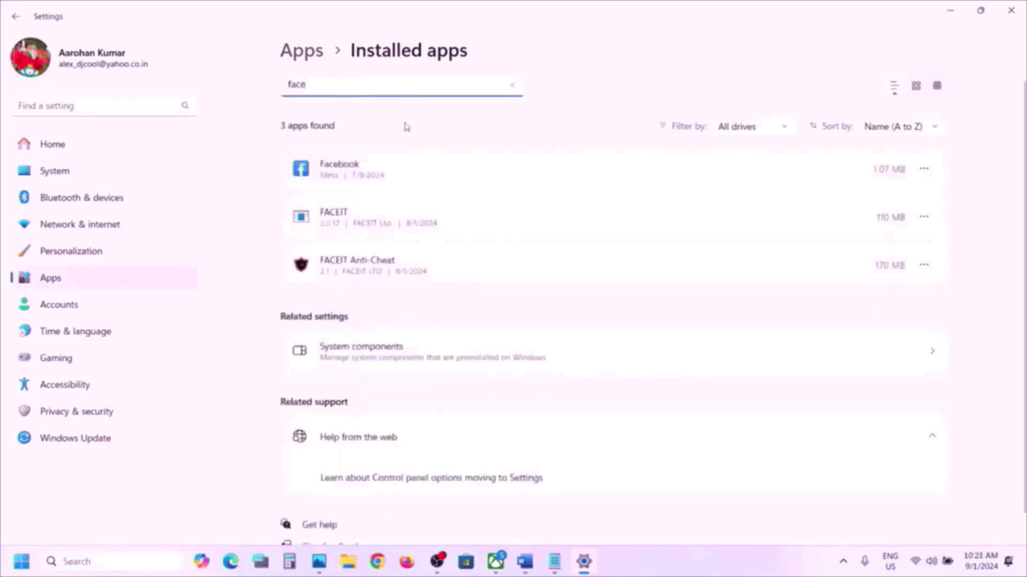
type("it")
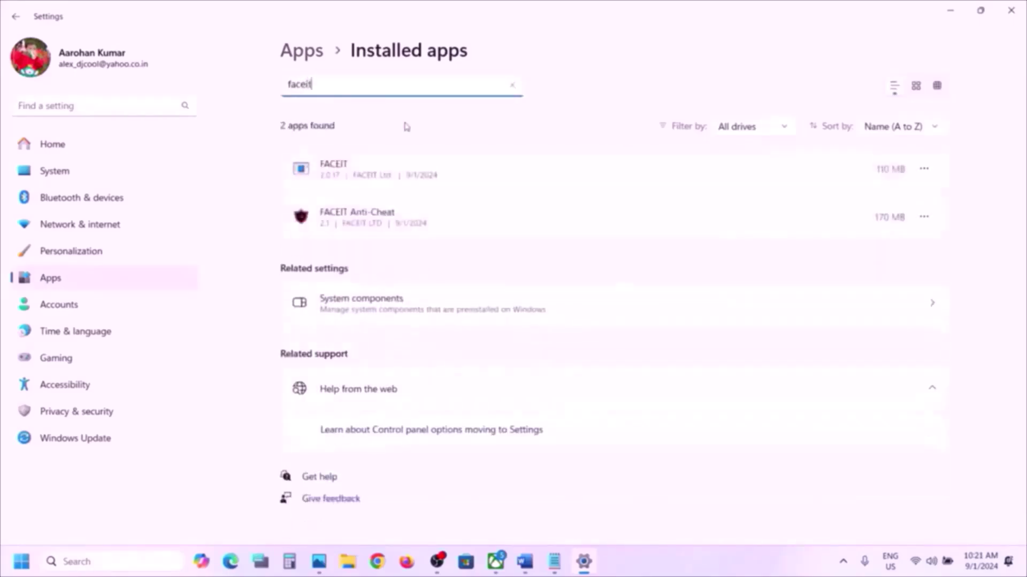
Uninstall FACEIT Anti-Cheat and close the uninstaller's final dialog.
left_click(924, 217)
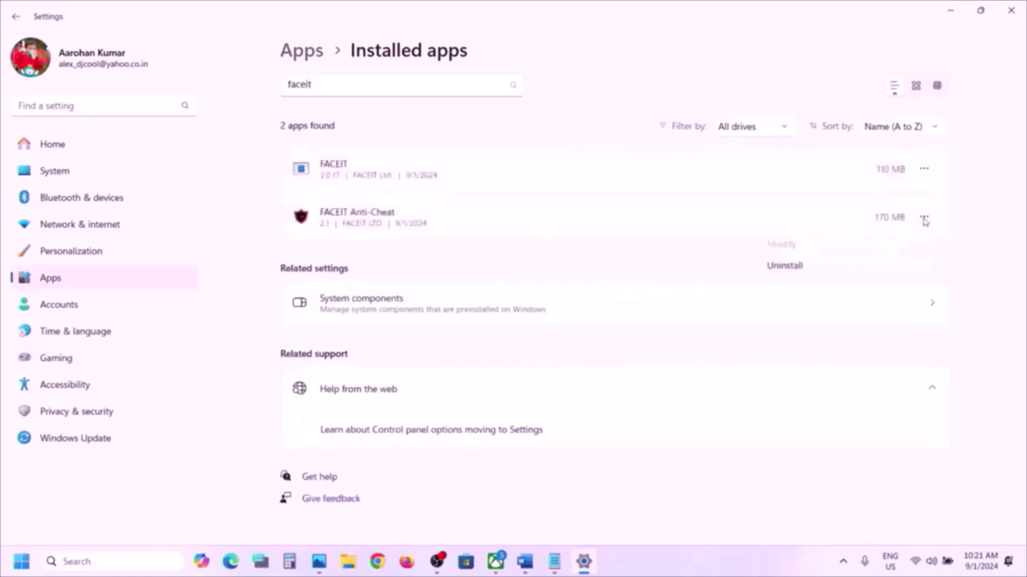
left_click(812, 267)
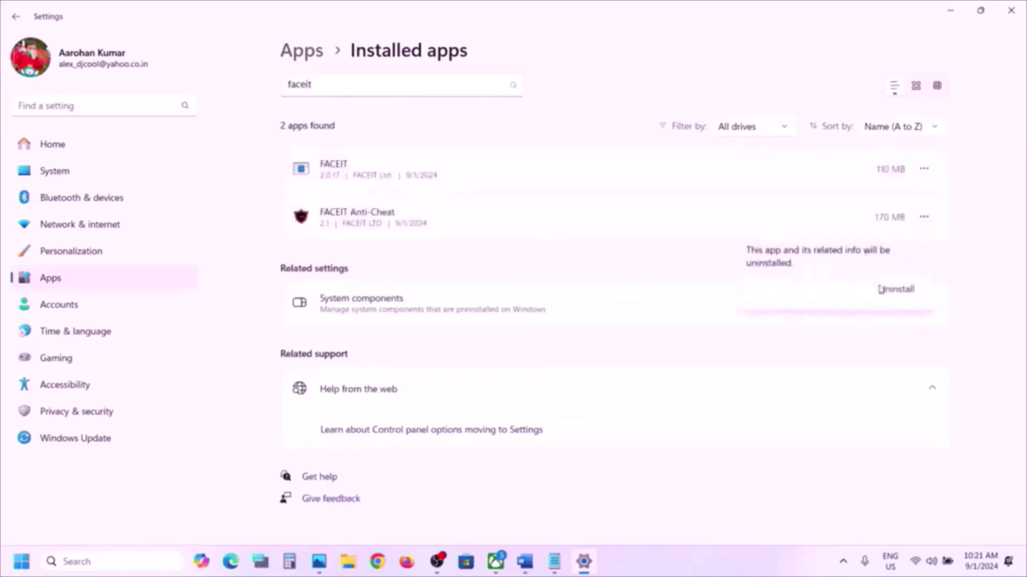
left_click(880, 289)
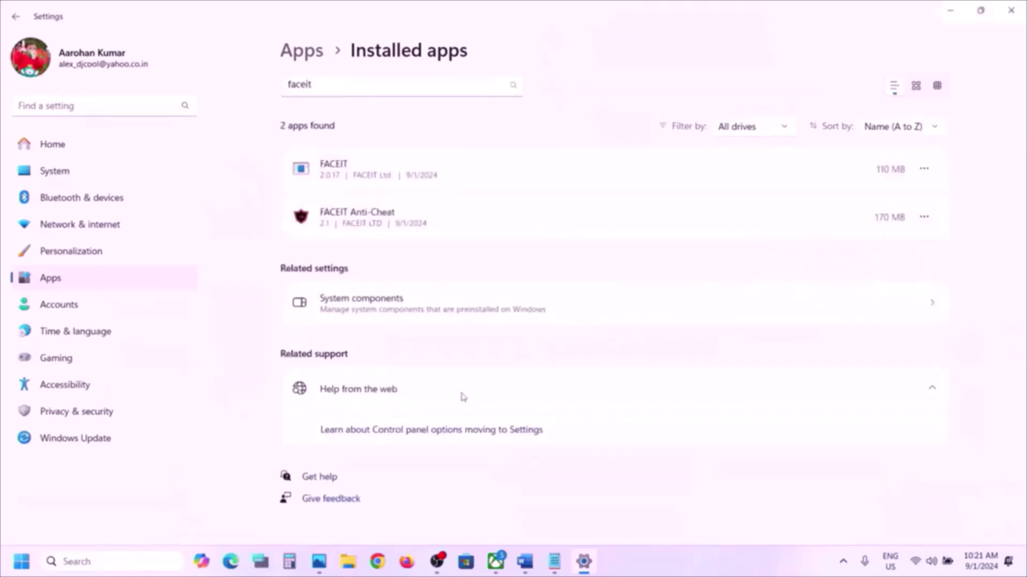
left_click(566, 329)
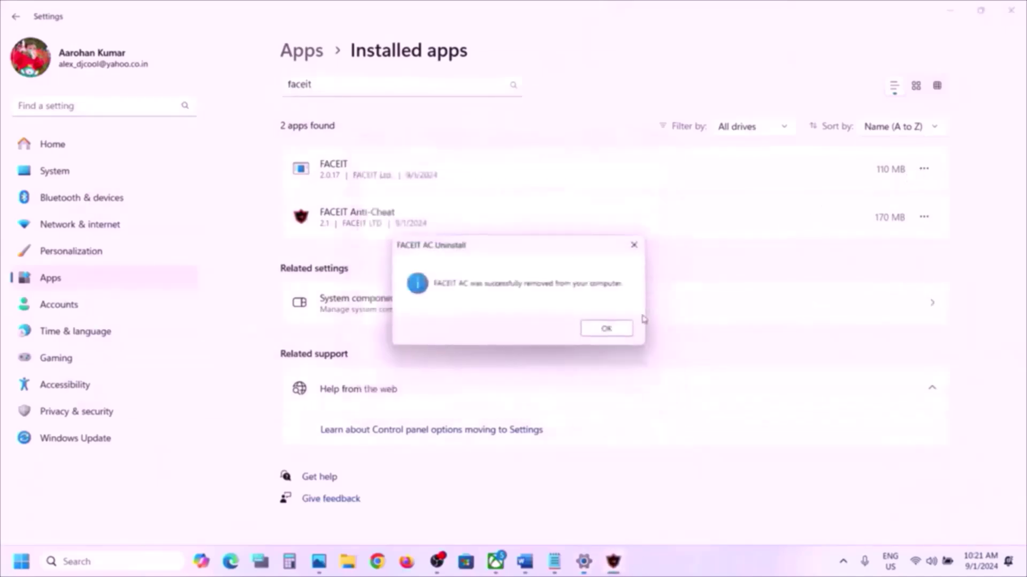
left_click(624, 330)
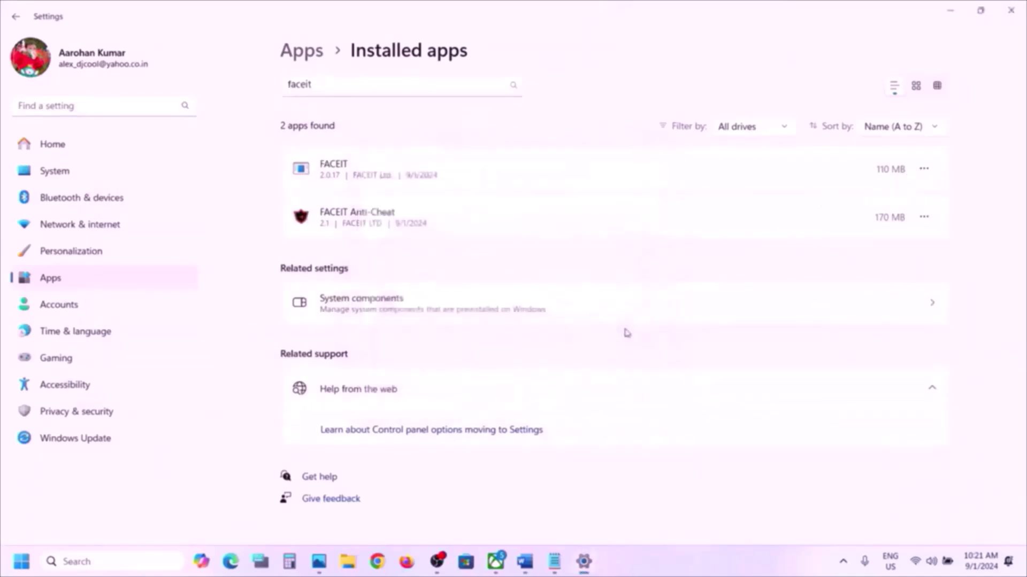
Uninstall the remaining FACEIT app from the installed apps list and confirm its removal.
left_click(924, 171)
left_click(832, 222)
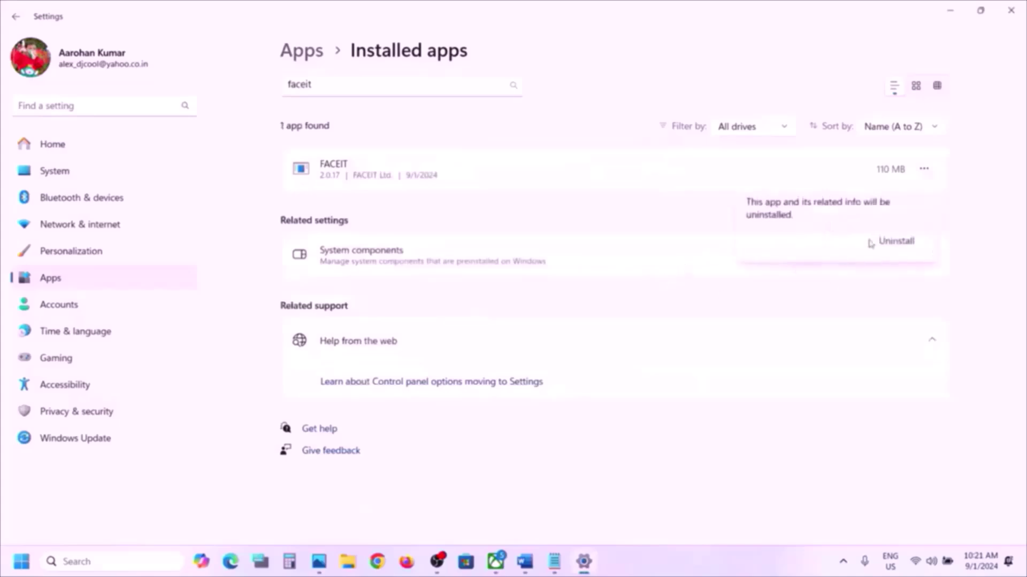
left_click(887, 242)
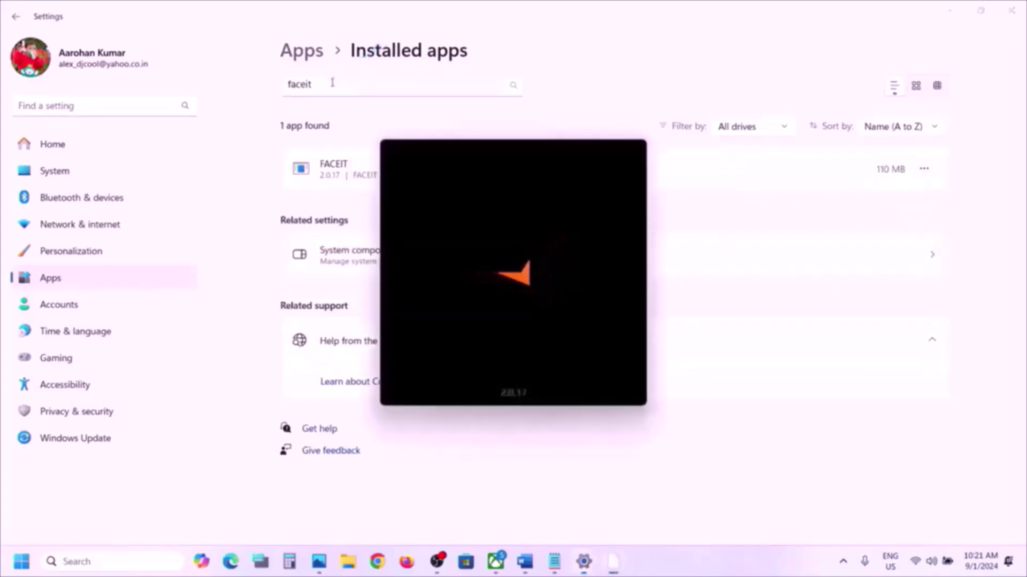
Search the installed apps for "Rewasd", try to uninstall reWASD, and dismiss the uninstaller's dialog.
left_click_drag(335, 83, 269, 83)
type("R")
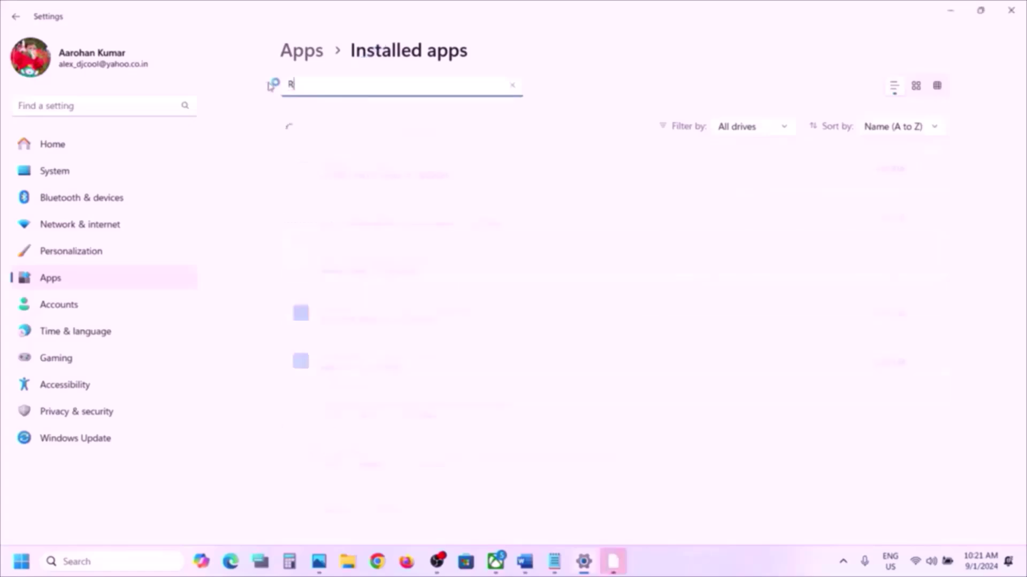
type("ewasd")
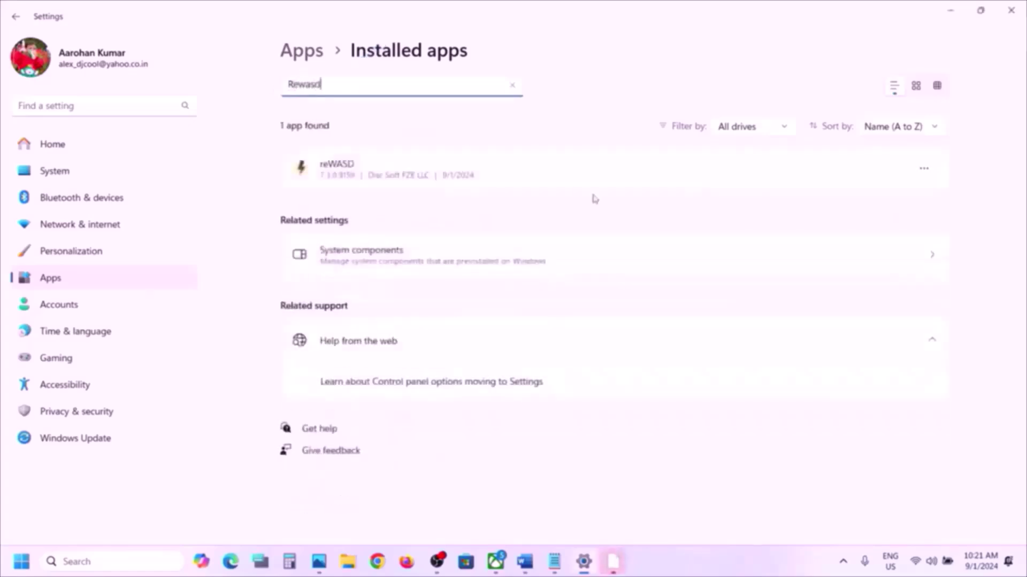
left_click(924, 169)
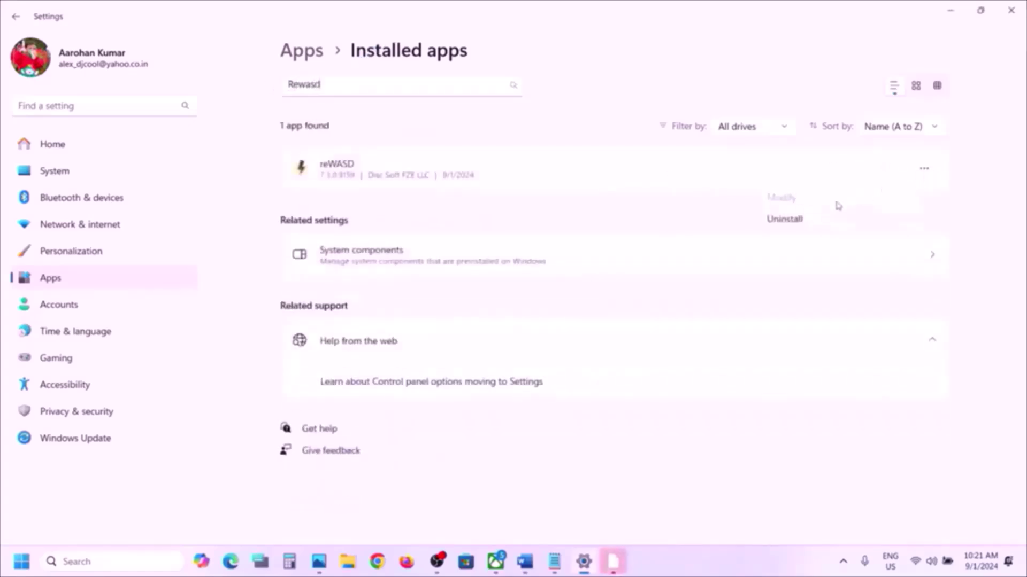
left_click(807, 220)
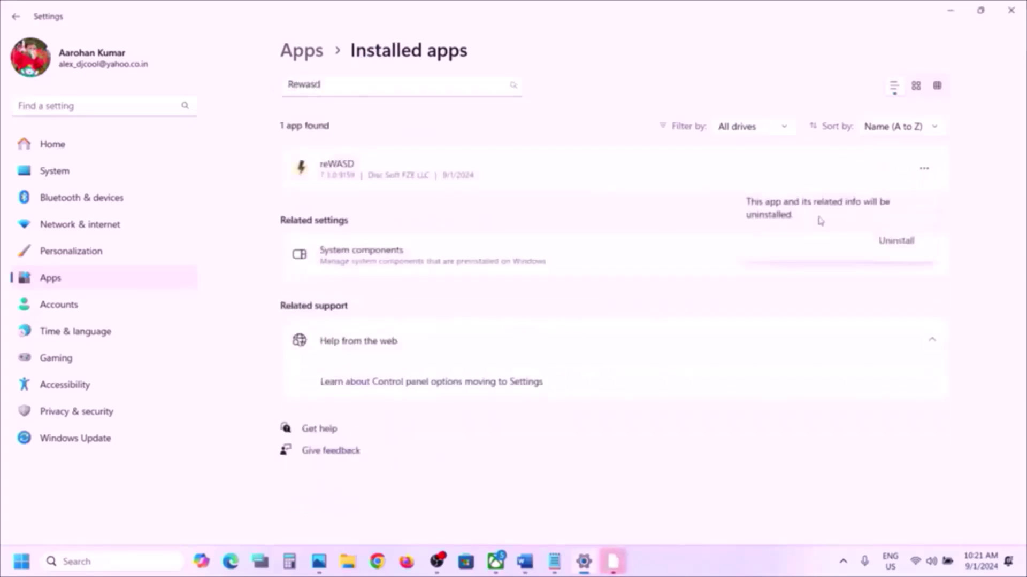
left_click(904, 242)
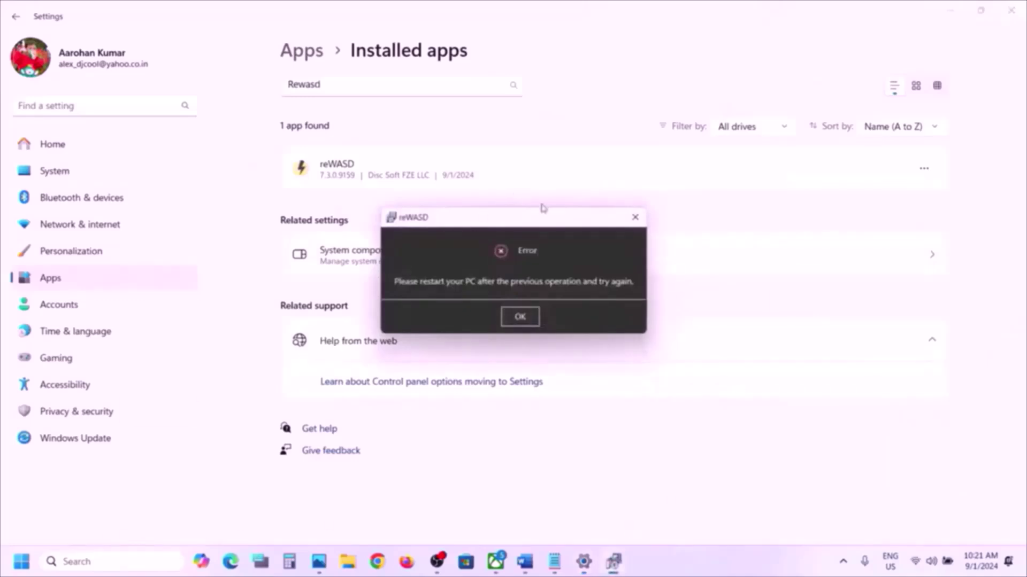
key("Return")
View the Windows restart option and the reWASD uninstall option, dismissing each without choosing it.
left_click(21, 561)
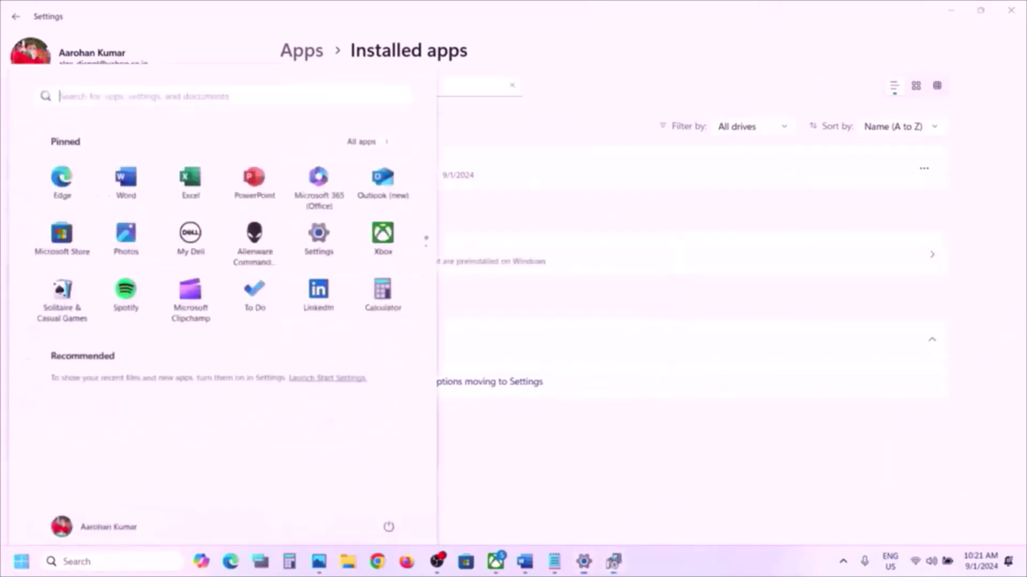
left_click(393, 512)
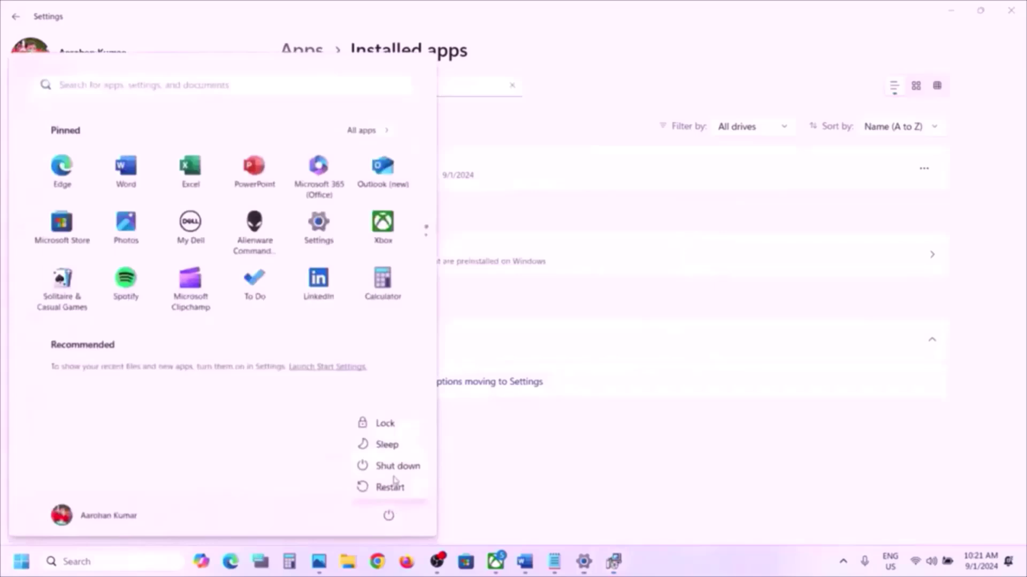
left_click(610, 477)
left_click(923, 168)
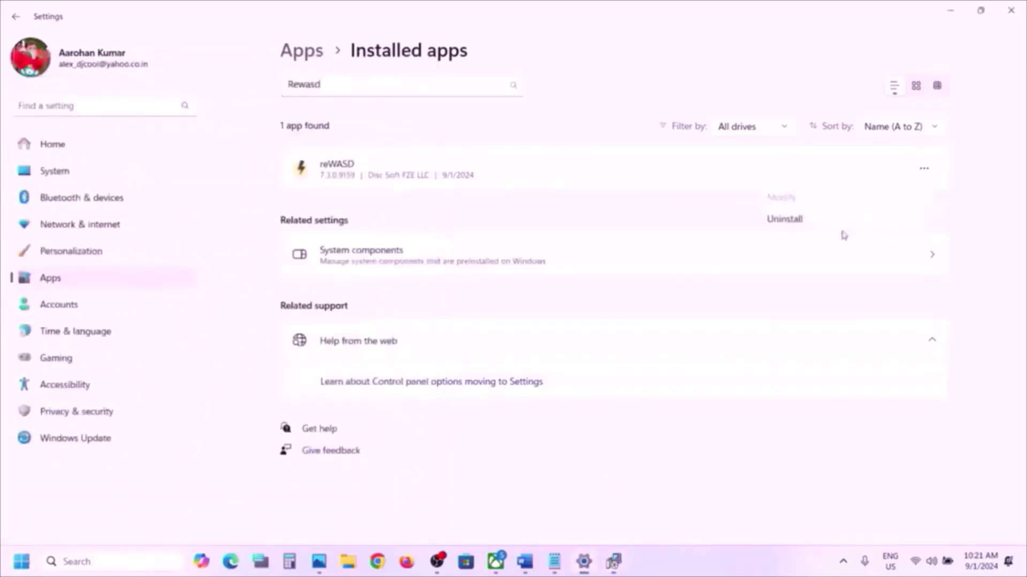
left_click(664, 518)
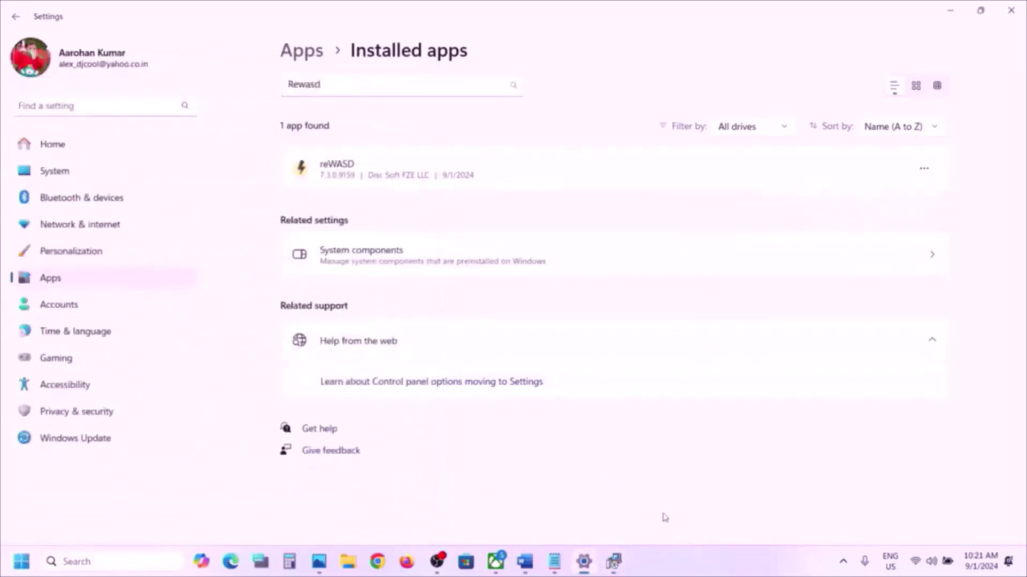
Switch to the Word notes, examine the DS4 and Remap Software entries, and look over the hidden system tray icons.
left_click(525, 561)
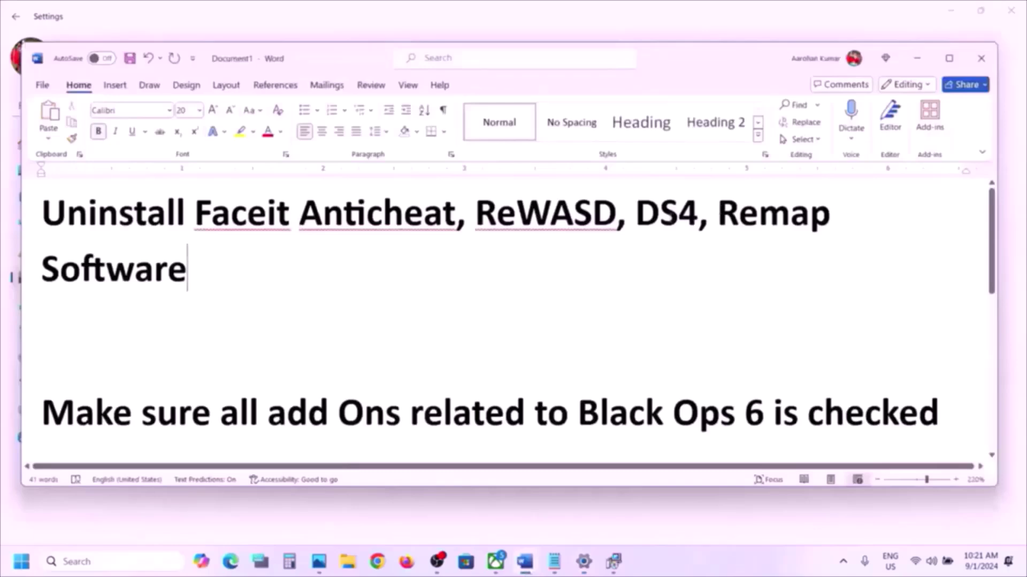
double_click(641, 217)
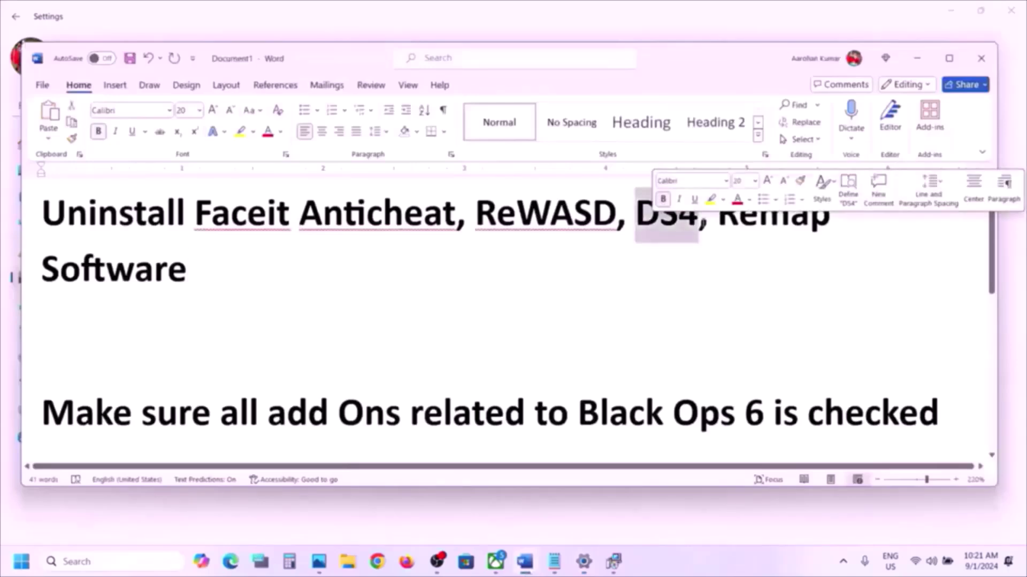
left_click(843, 562)
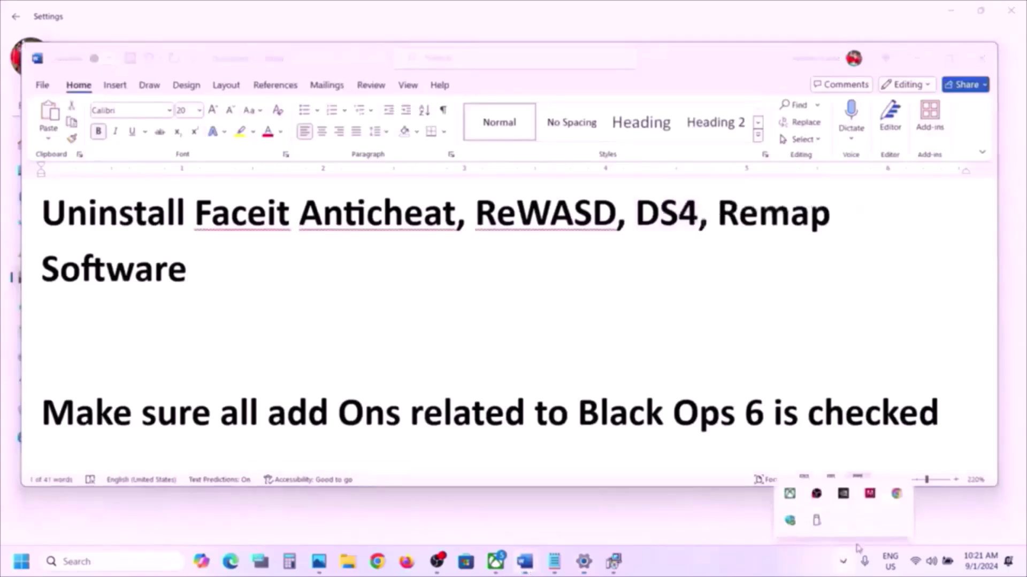
left_click(689, 565)
double_click(663, 229)
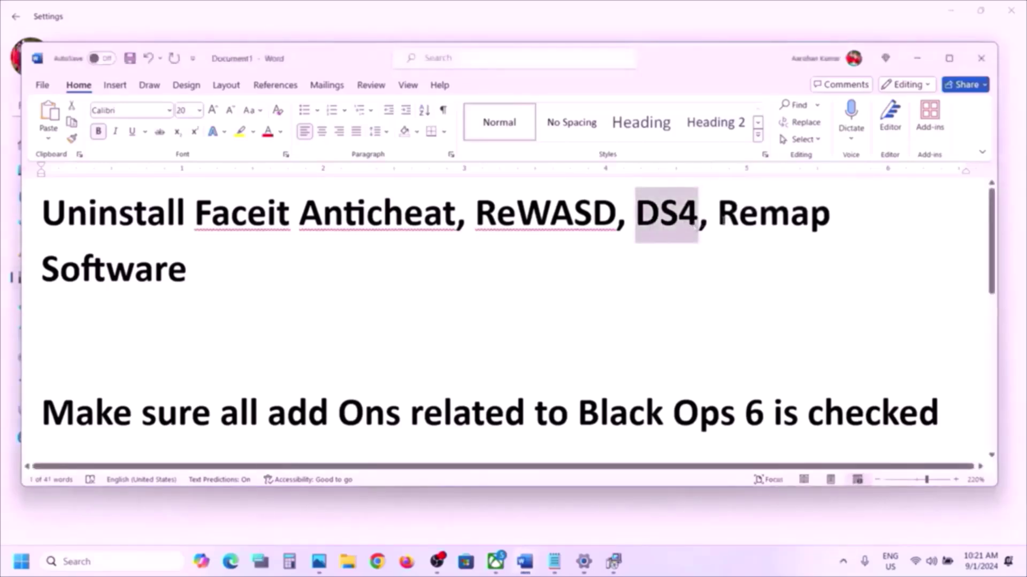
double_click(773, 214)
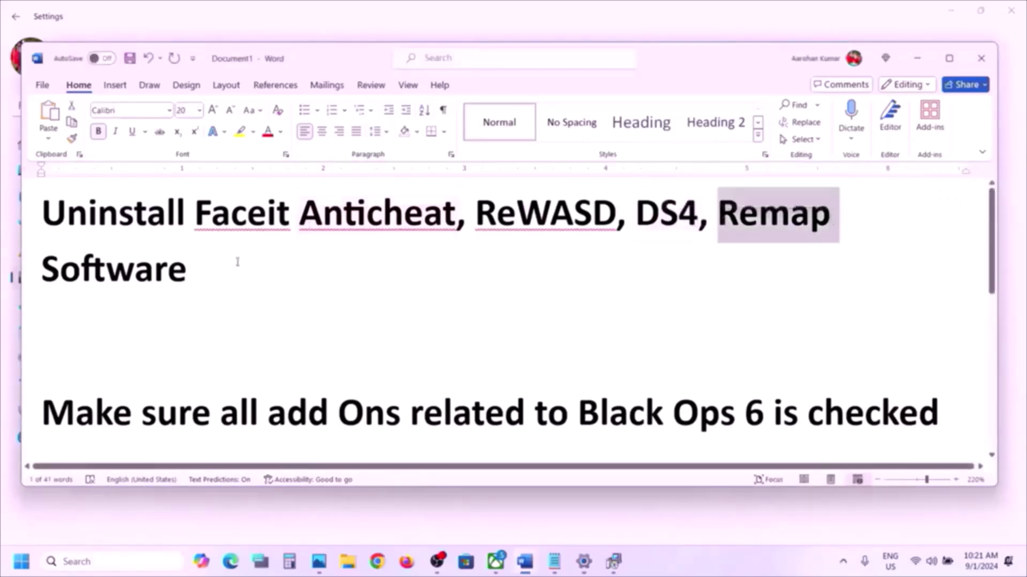
left_click_drag(238, 262, 195, 214)
left_click(686, 566)
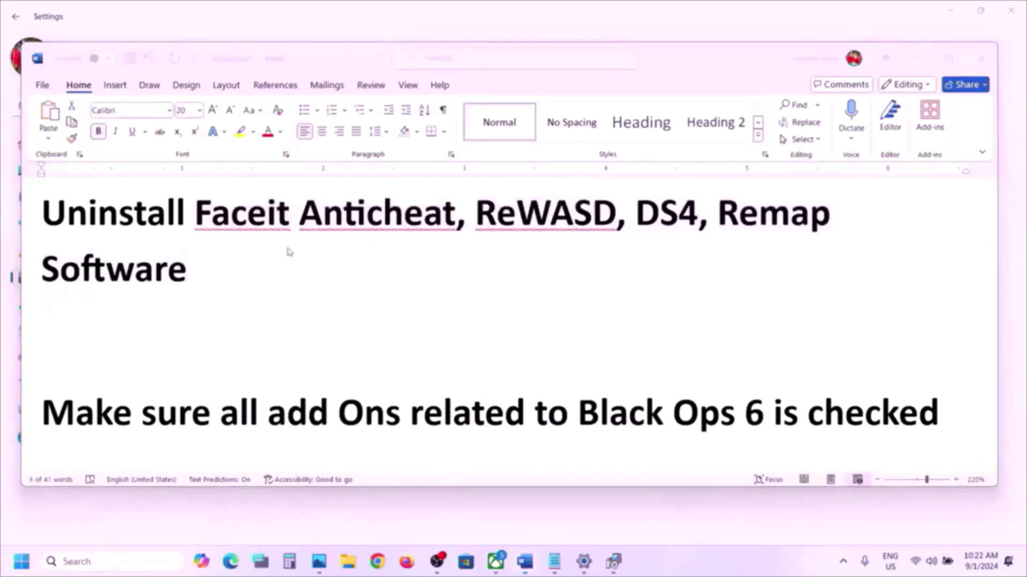
View the Windows power options and dismiss them without restarting the PC.
left_click(22, 561)
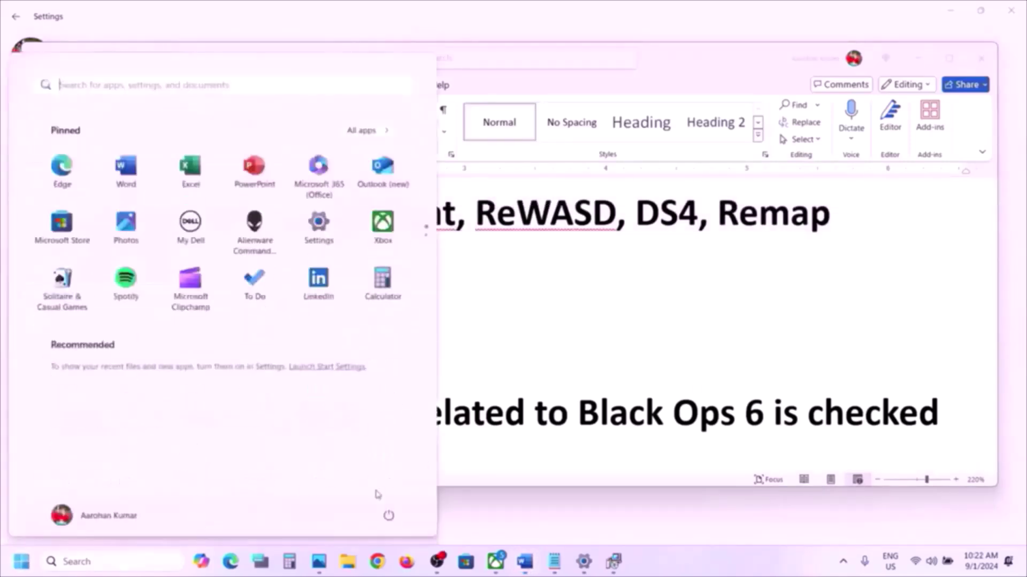
left_click(388, 516)
left_click(577, 391)
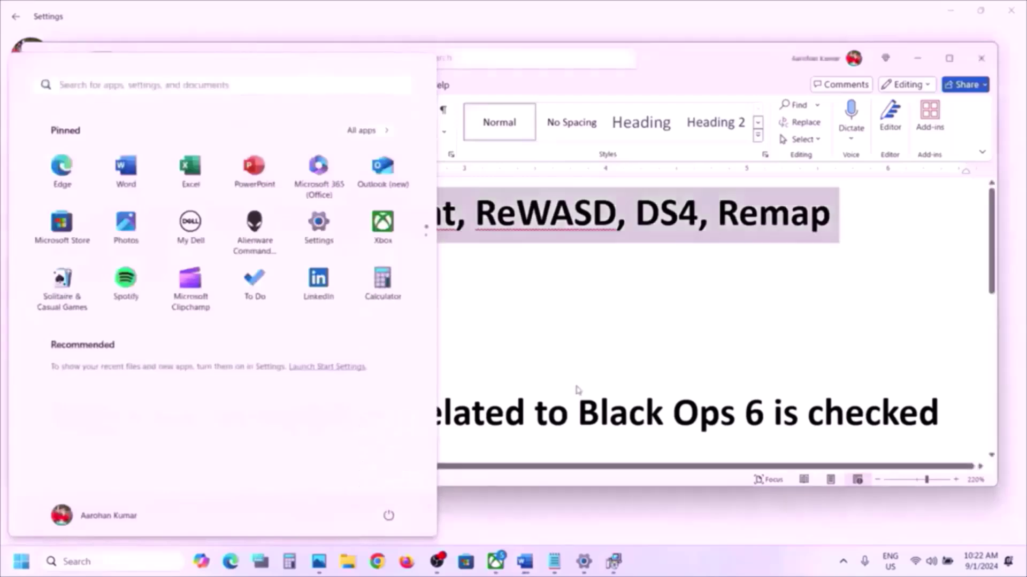
Examine the line in the notes about making sure all Black Ops 6 add-ons are checked.
scroll(316, 393, "down", 2)
scroll(316, 394, "up", 1)
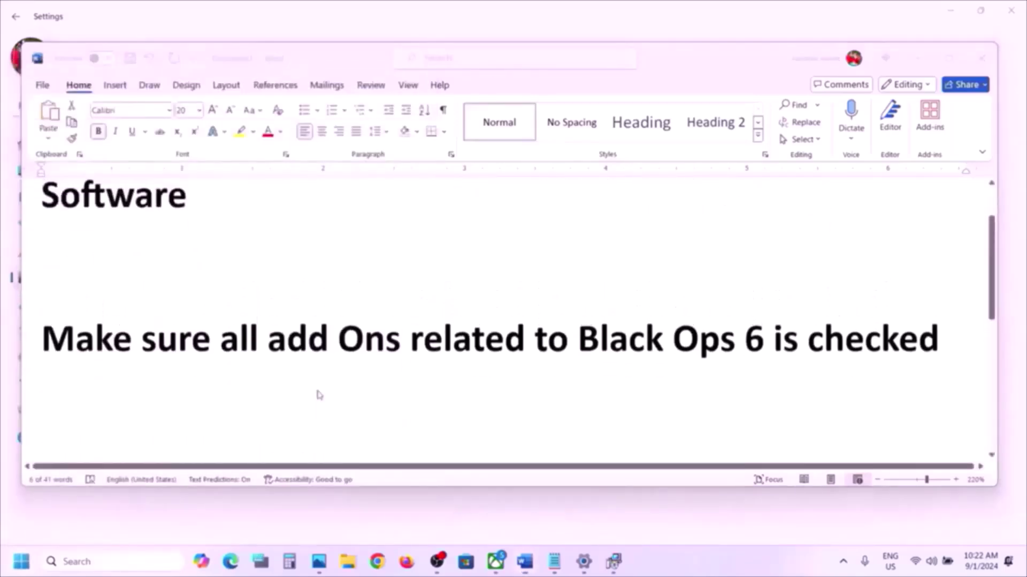
left_click_drag(231, 348, 939, 348)
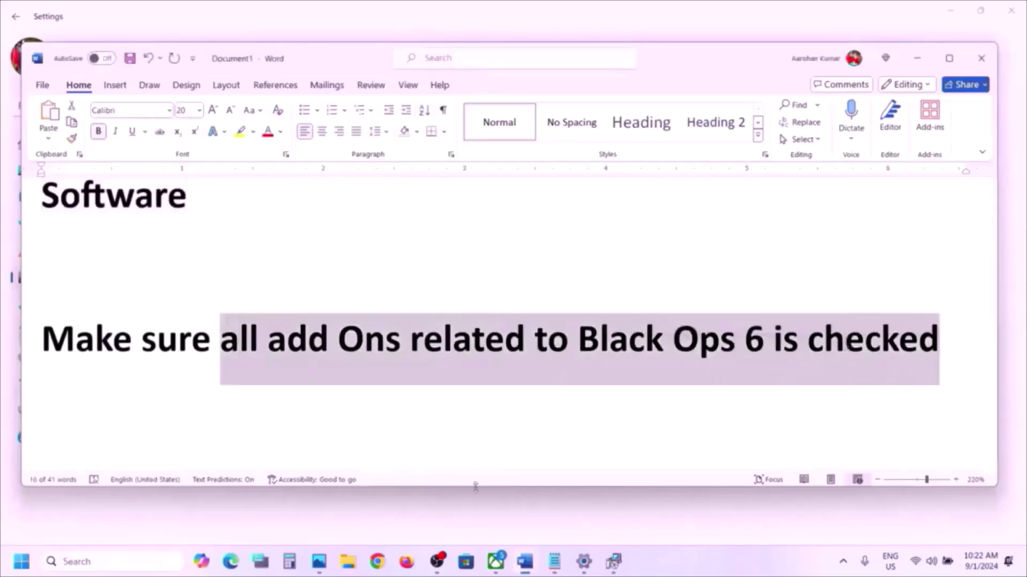
Switch to the Xbox app and open the add-ons list in the management dialog for Call of Duty.
left_click(498, 566)
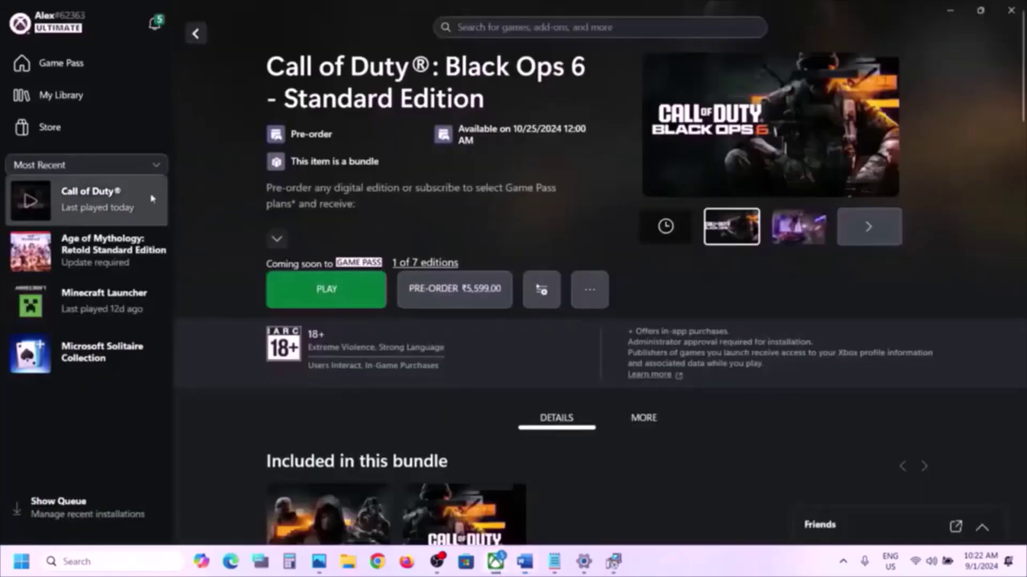
right_click(106, 206)
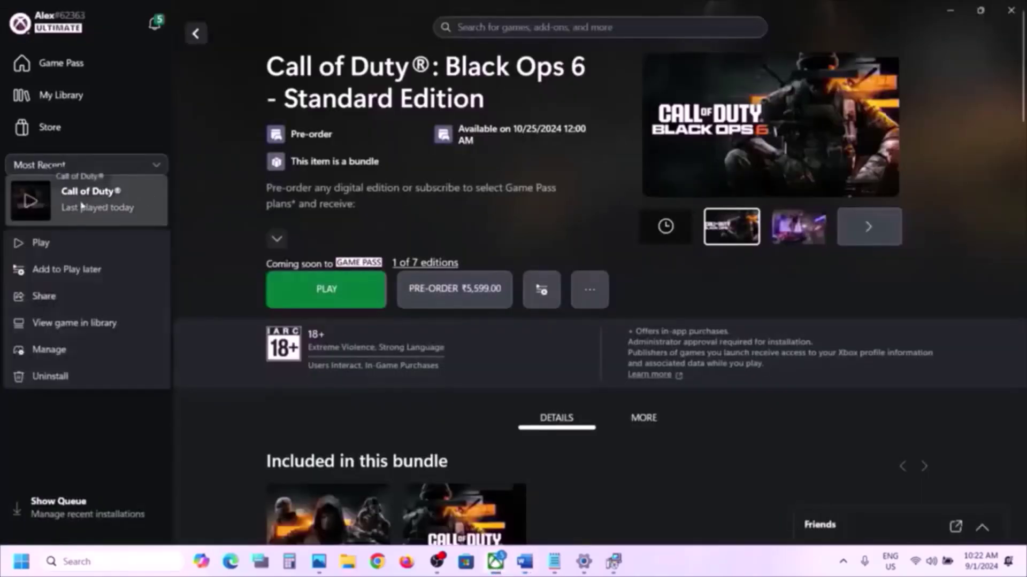
left_click(74, 349)
left_click(599, 137)
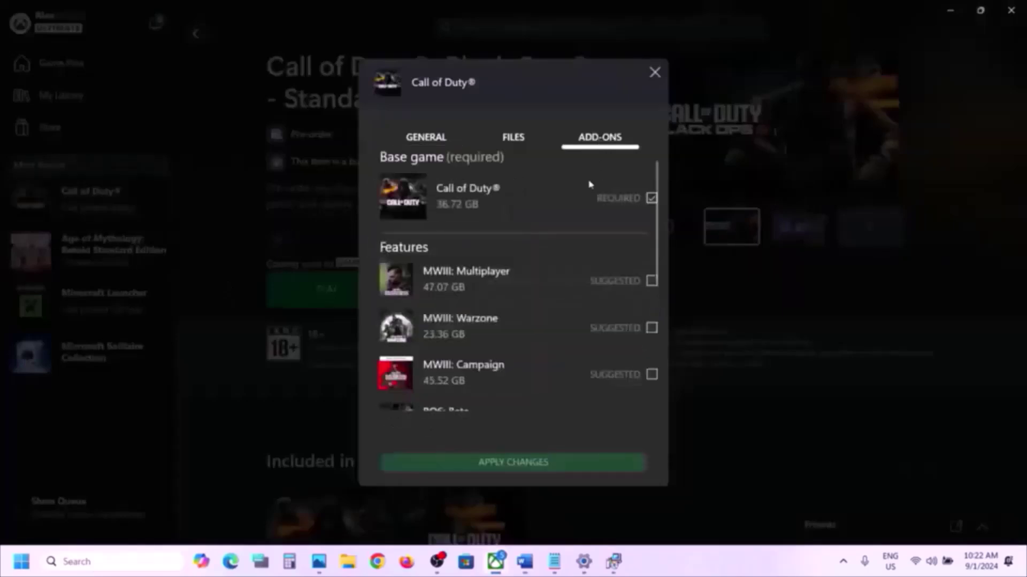
Examine the selection of the BO6: Beta feature and the Black Ops 6 content and beta packs, and close the dialog.
scroll(578, 299, "down", 1)
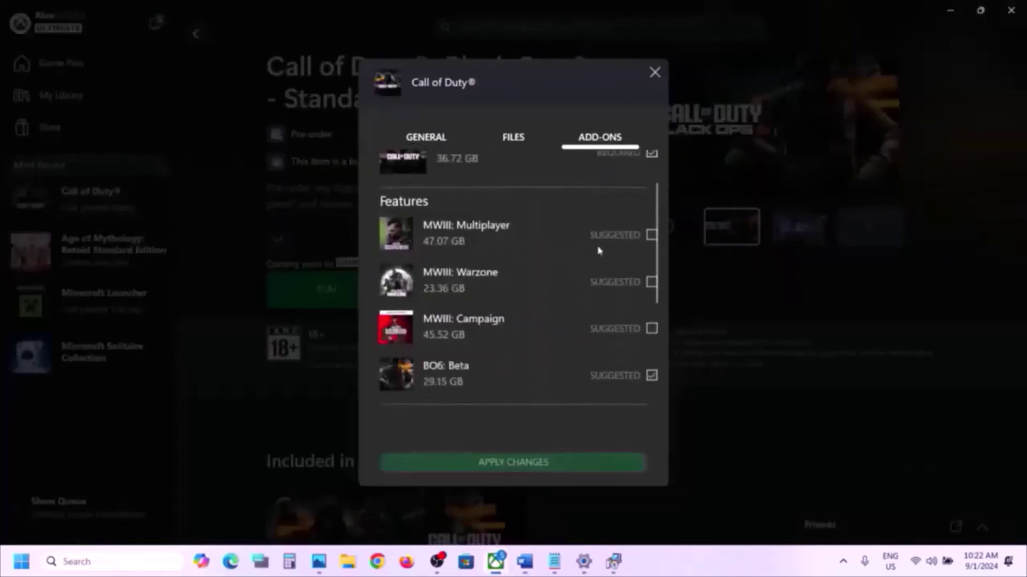
scroll(600, 337, "down", 1)
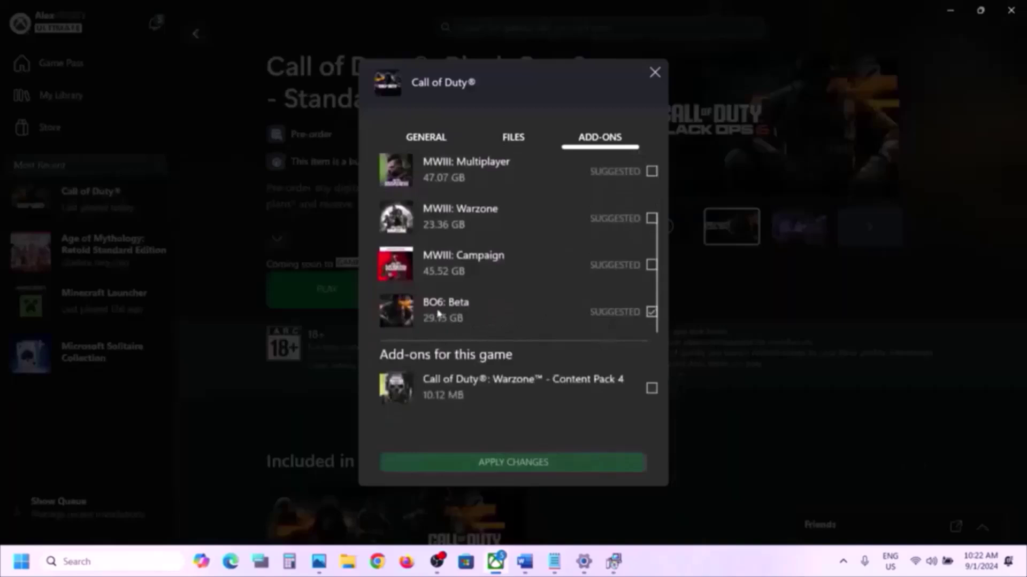
scroll(451, 312, "down", 3)
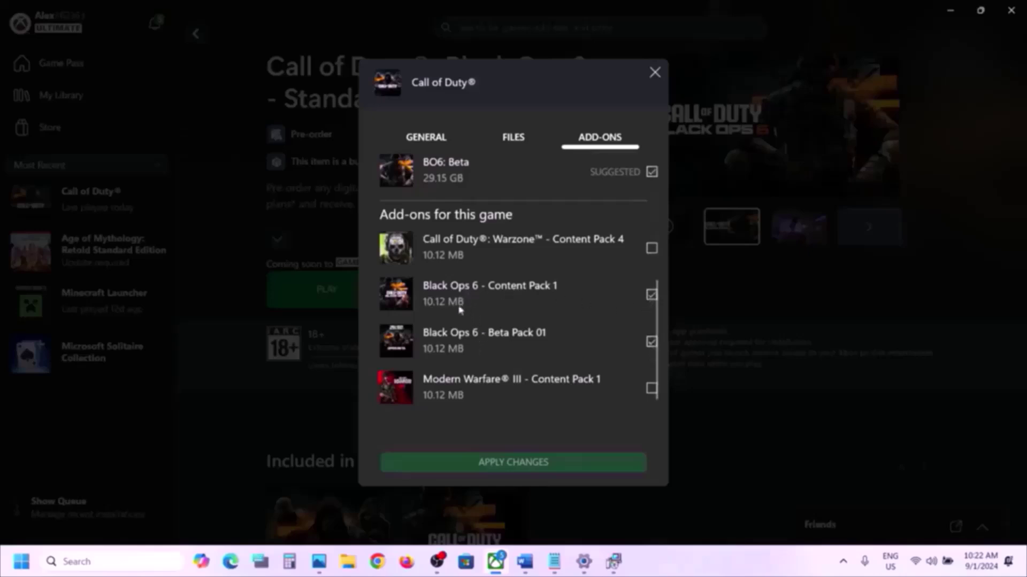
scroll(481, 297, "up", 3)
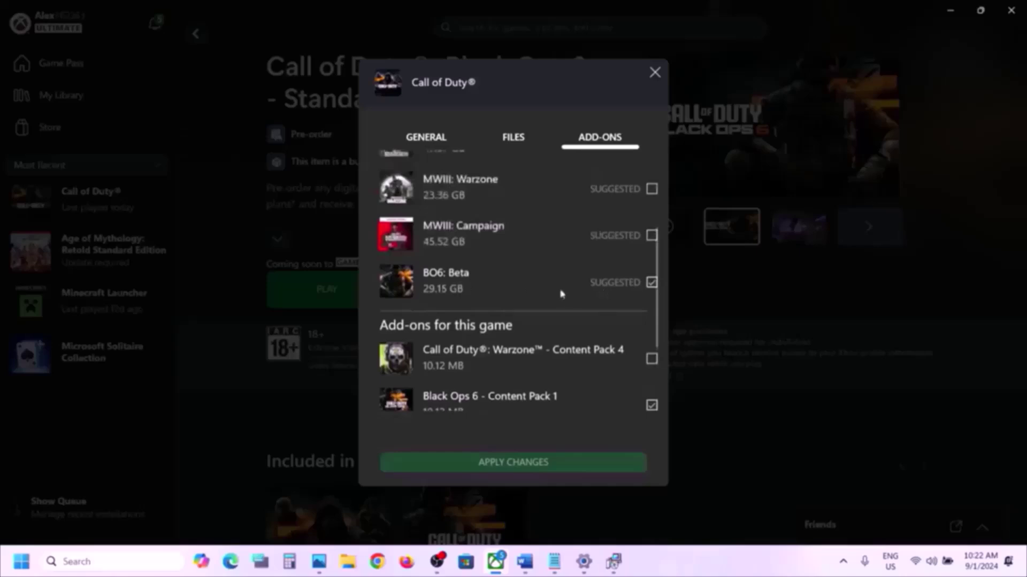
scroll(564, 283, "up", 3)
scroll(577, 327, "down", 5)
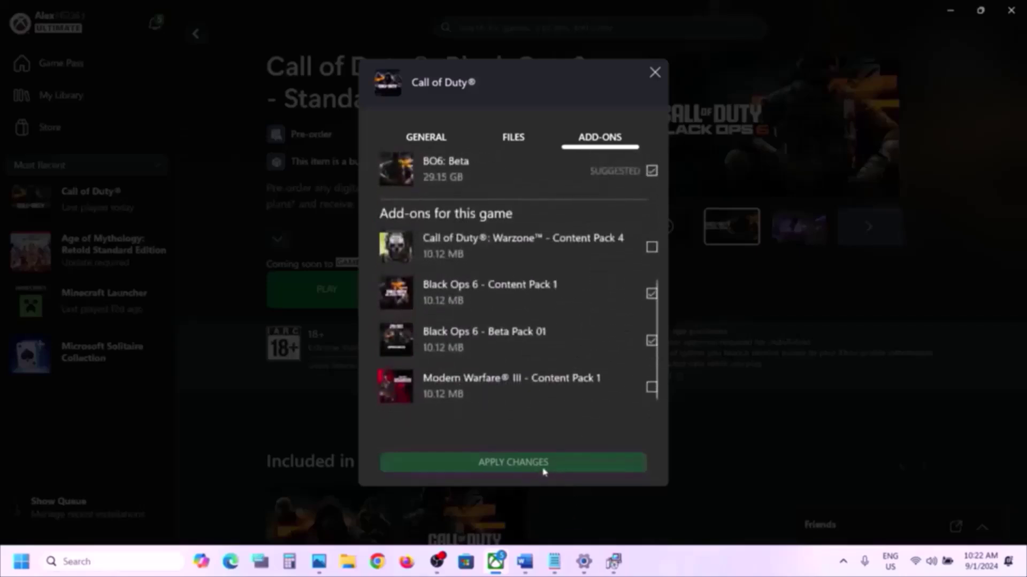
left_click(655, 72)
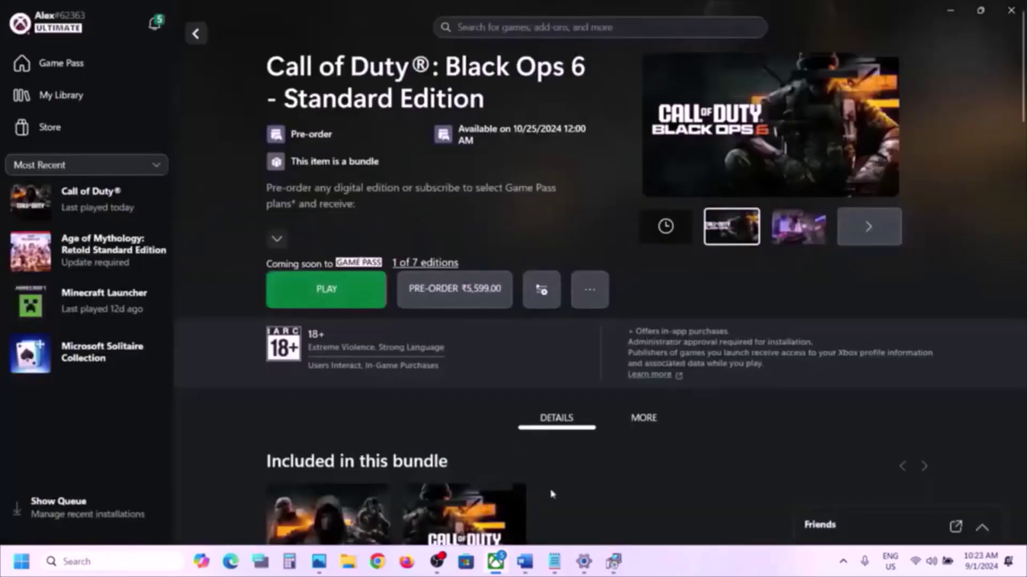
Look at the Word notes, return to the Xbox app, and reopen Call of Duty's add-ons list to review its features.
left_click(525, 562)
scroll(396, 395, "down", 3)
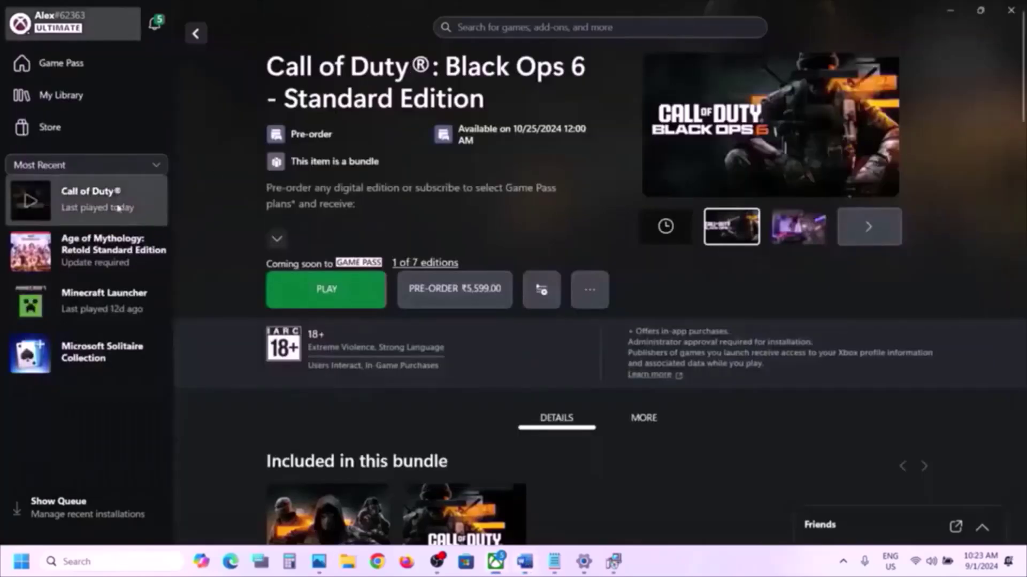
right_click(119, 208)
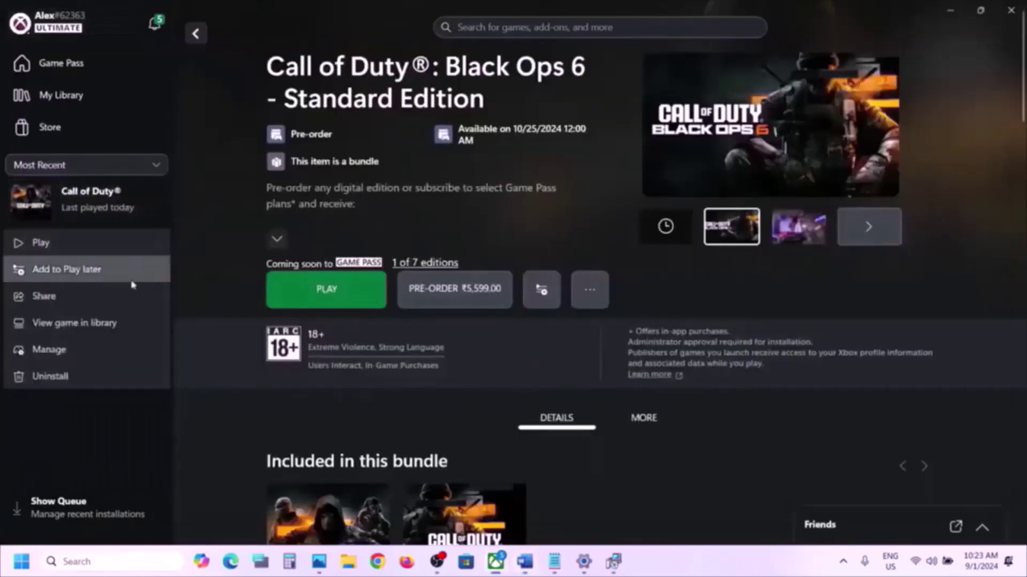
left_click(61, 360)
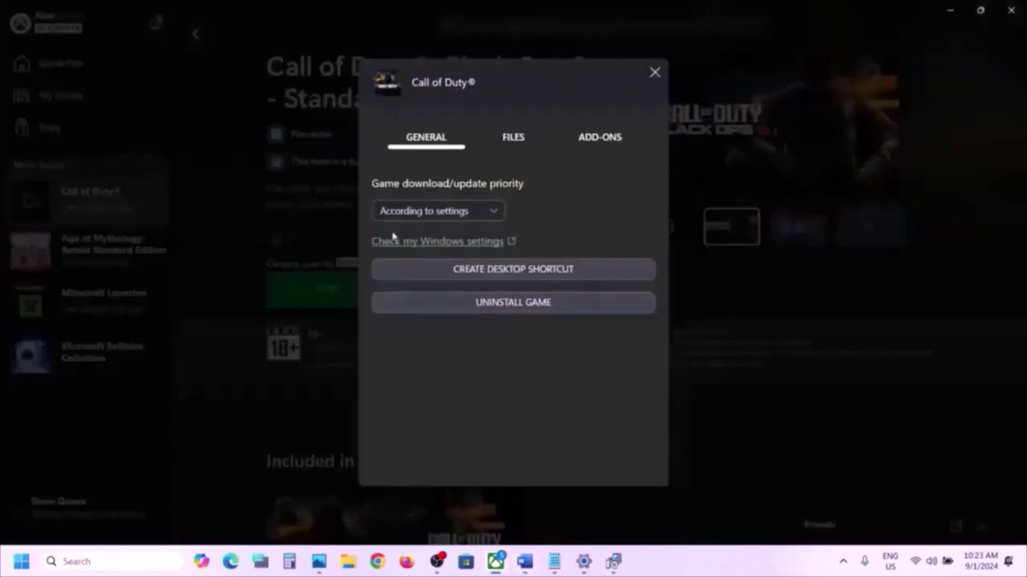
left_click(575, 149)
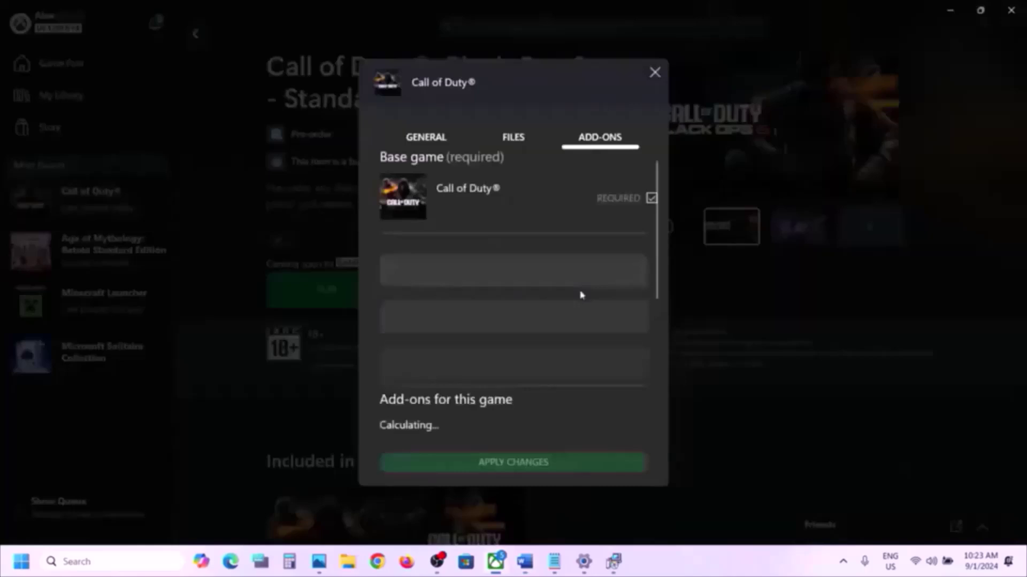
scroll(564, 294, "down", 2)
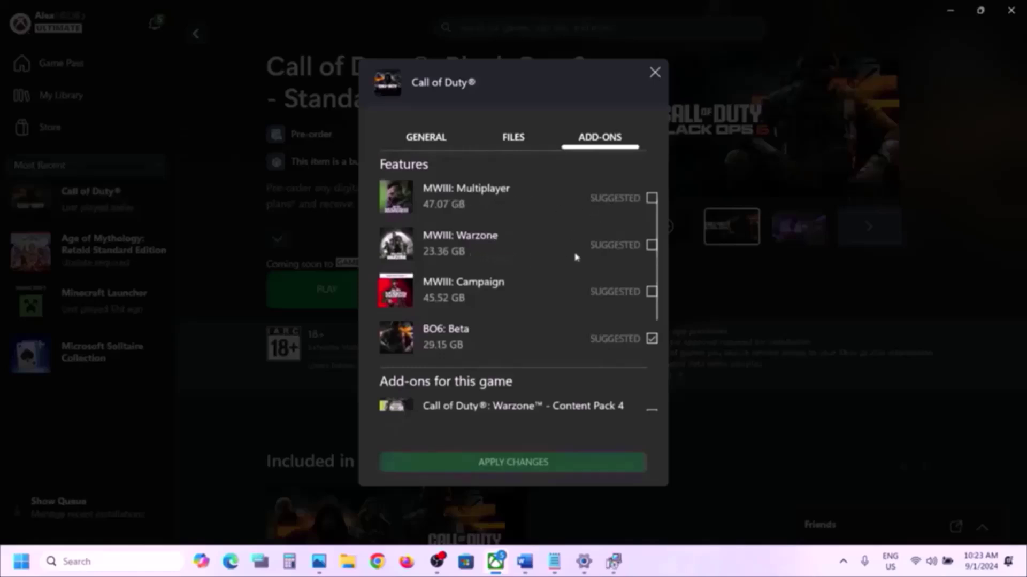
Review the remaining features and content packs in Call of Duty's add-ons list, and close the management dialog.
scroll(566, 294, "down", 2)
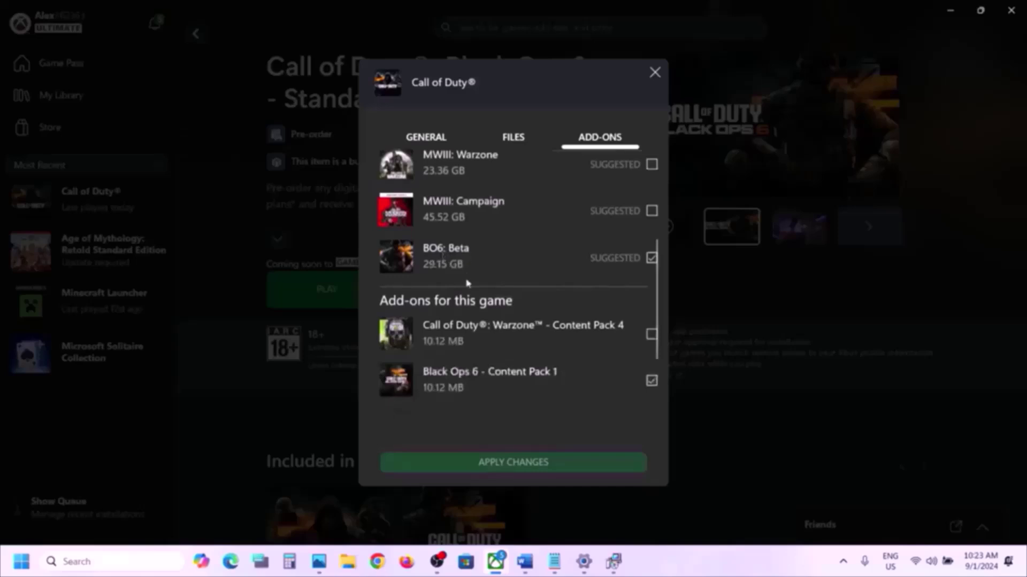
scroll(466, 284, "down", 2)
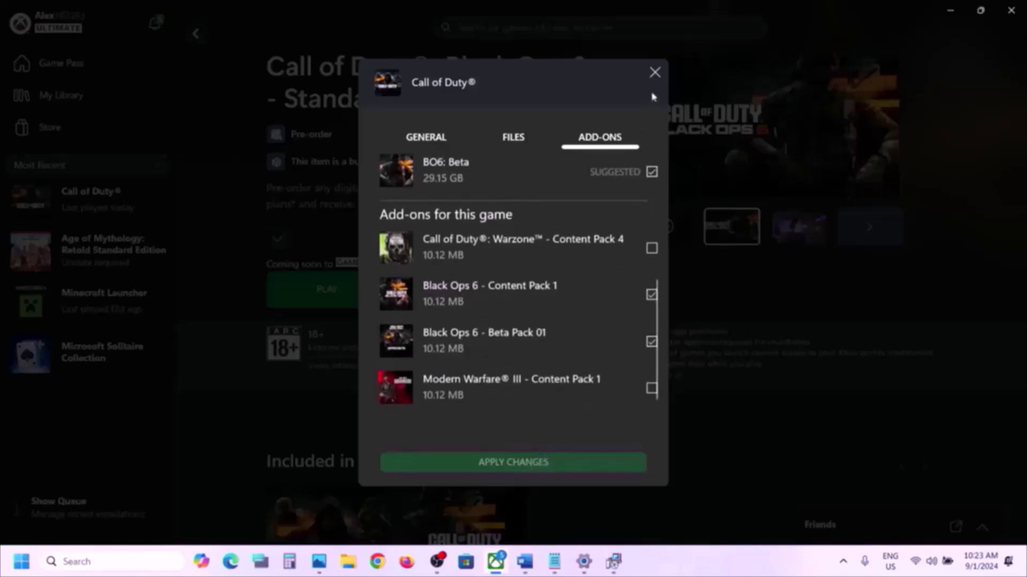
left_click(655, 73)
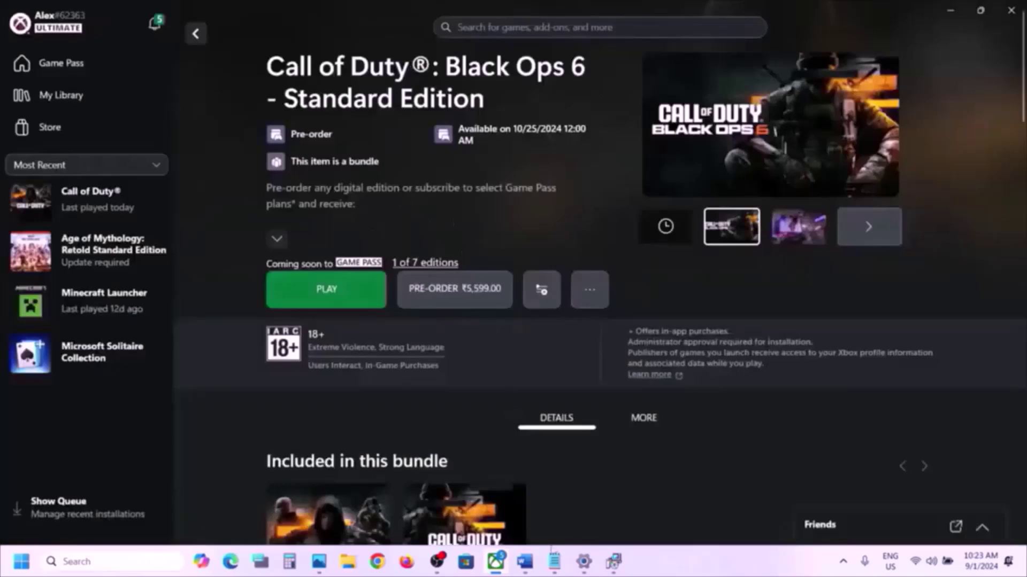
Switch to the Word notes, examine the line about reinstalling only the base game and adding BO6 from Call of Duty HQ, and minimize them.
left_click(529, 566)
scroll(349, 314, "down", 5)
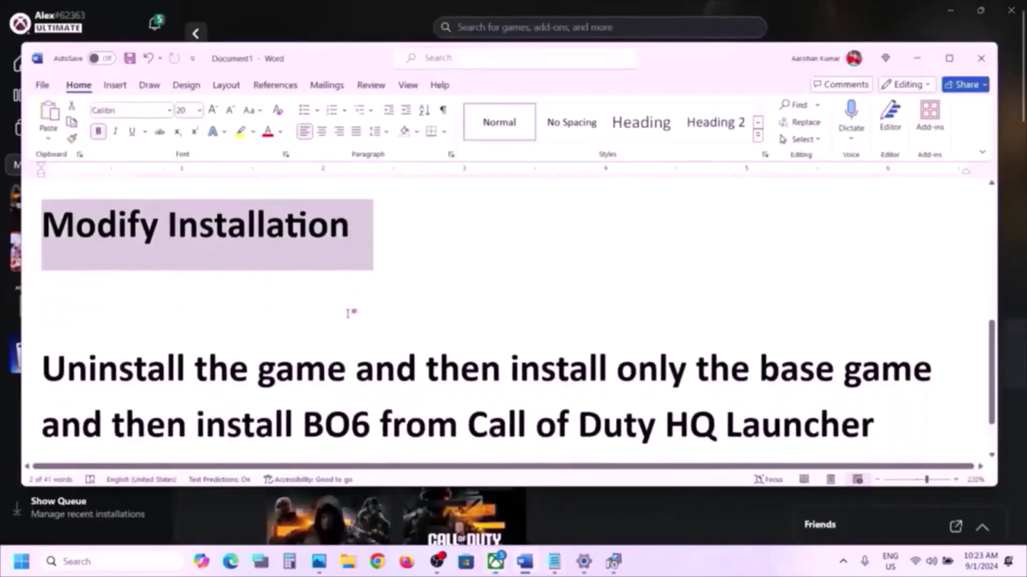
left_click_drag(83, 272, 690, 349)
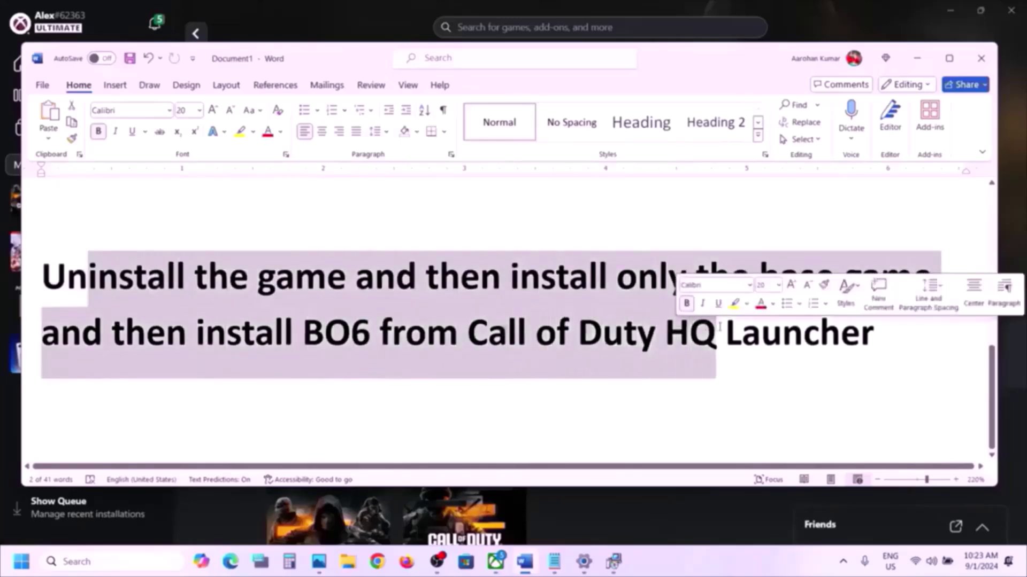
left_click(917, 60)
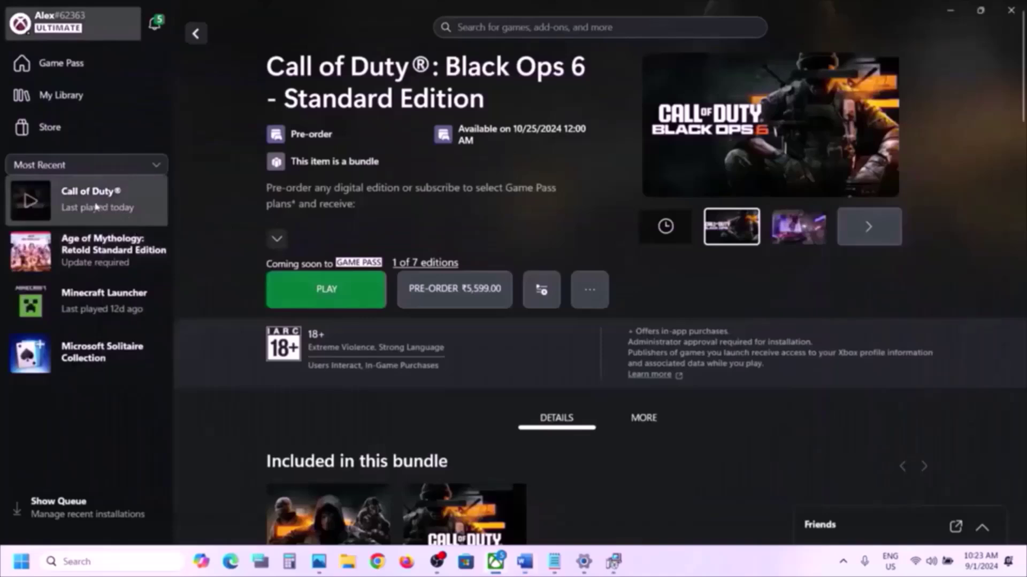
Uninstall Call of Duty from the recent games list in the Xbox app and confirm the removal.
right_click(78, 208)
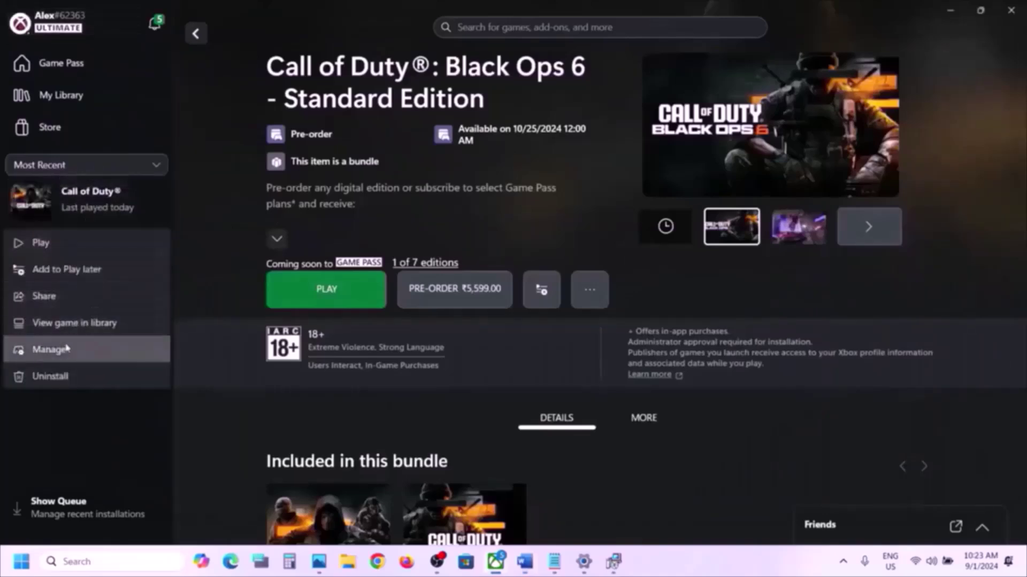
left_click(54, 379)
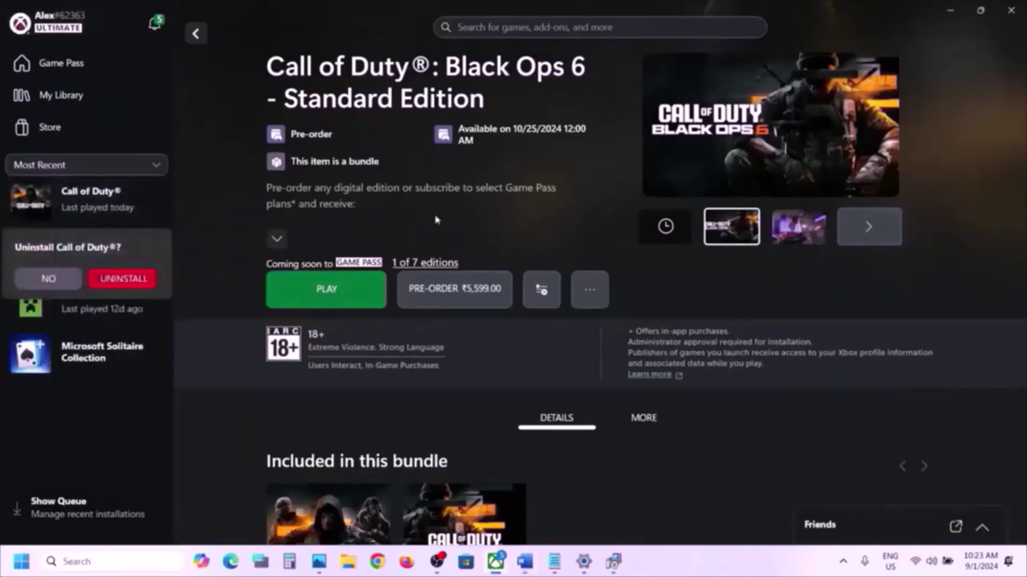
left_click(140, 279)
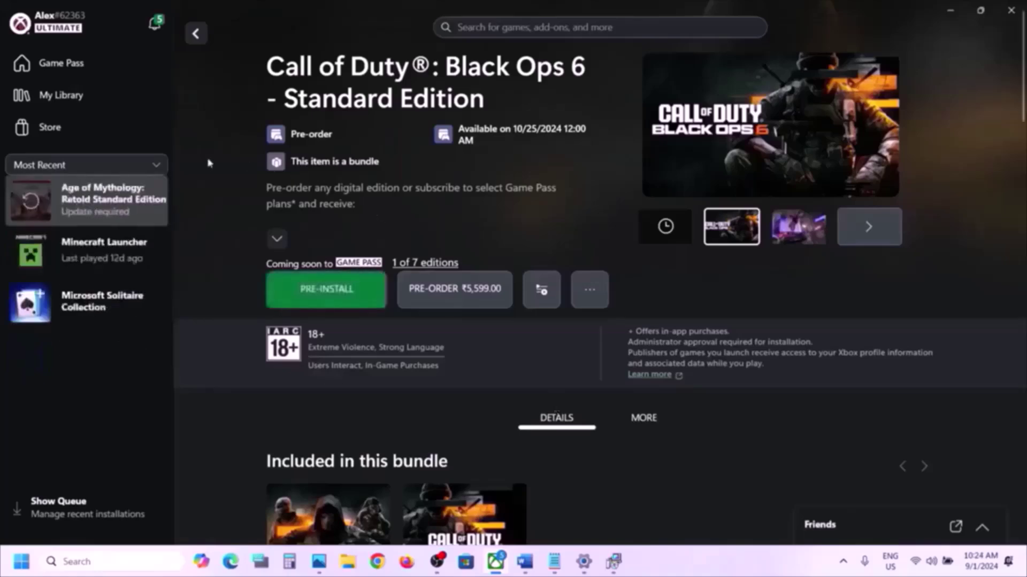
Look at the restart option among the Windows power options and dismiss them without choosing one.
left_click(22, 562)
left_click(385, 516)
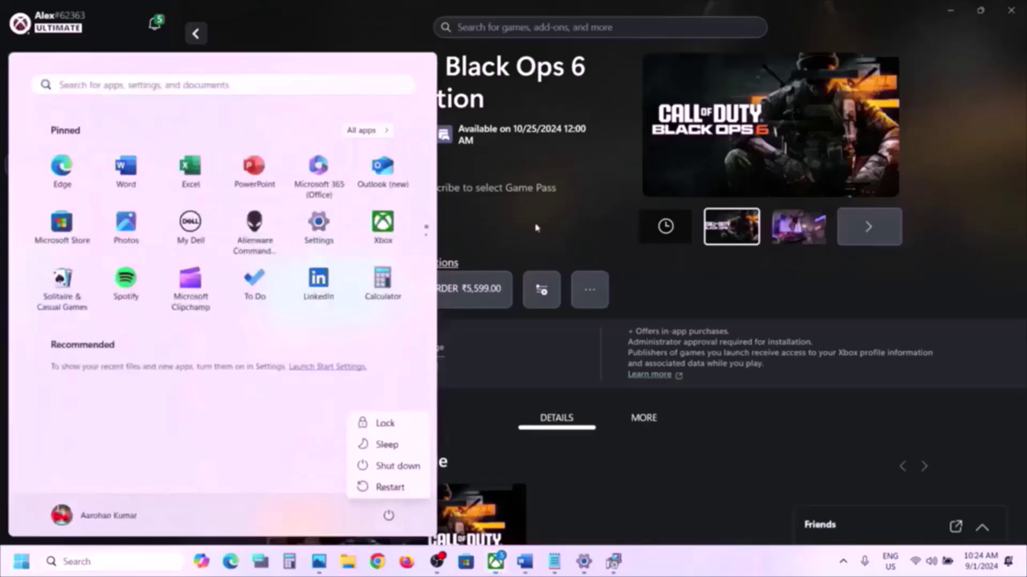
left_click(536, 208)
Search the Xbox app for "call of duty" and open the page of the base Call of Duty game included with Game Pass.
left_click(488, 26)
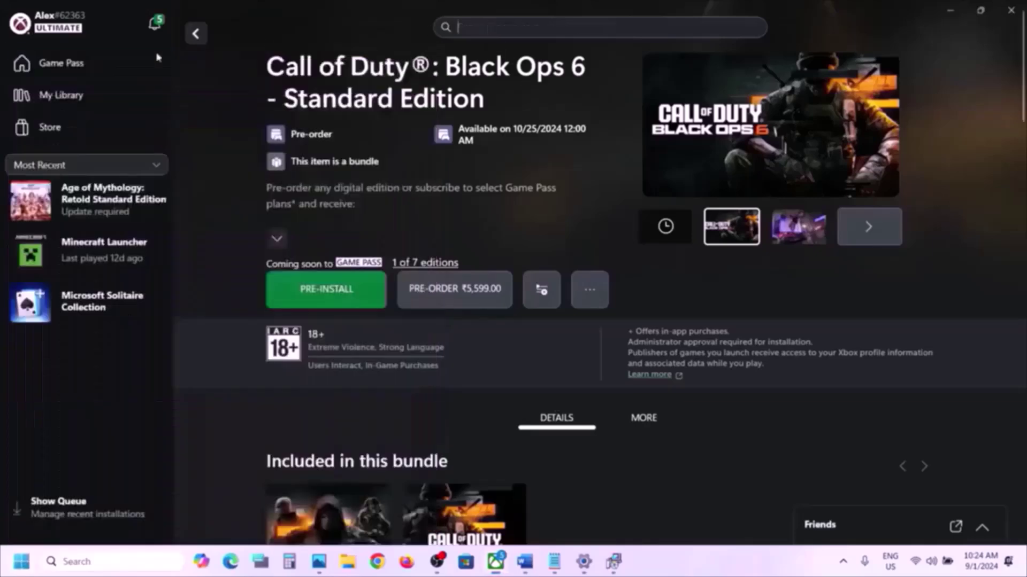
left_click(69, 67)
left_click(470, 27)
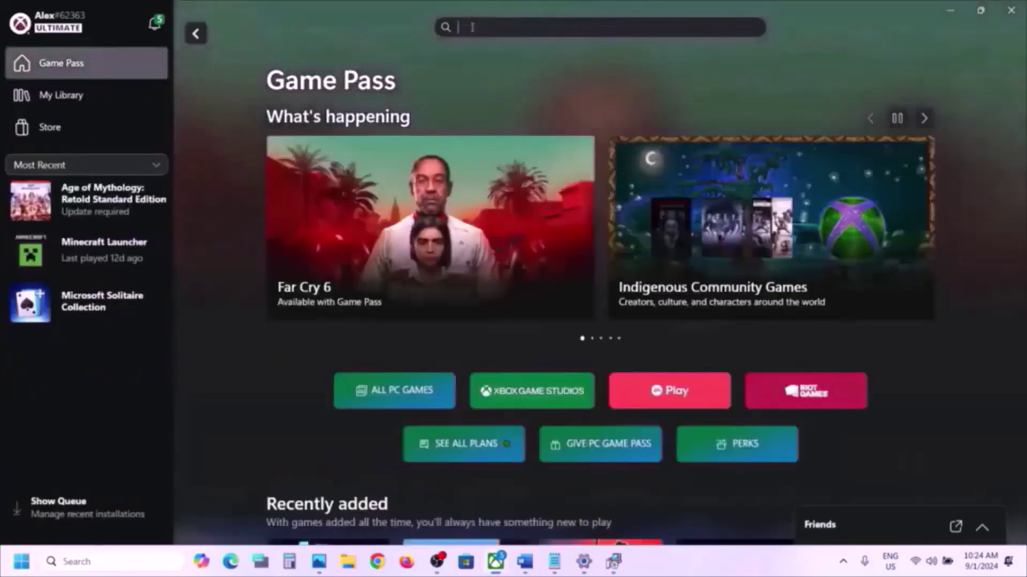
type("call of d")
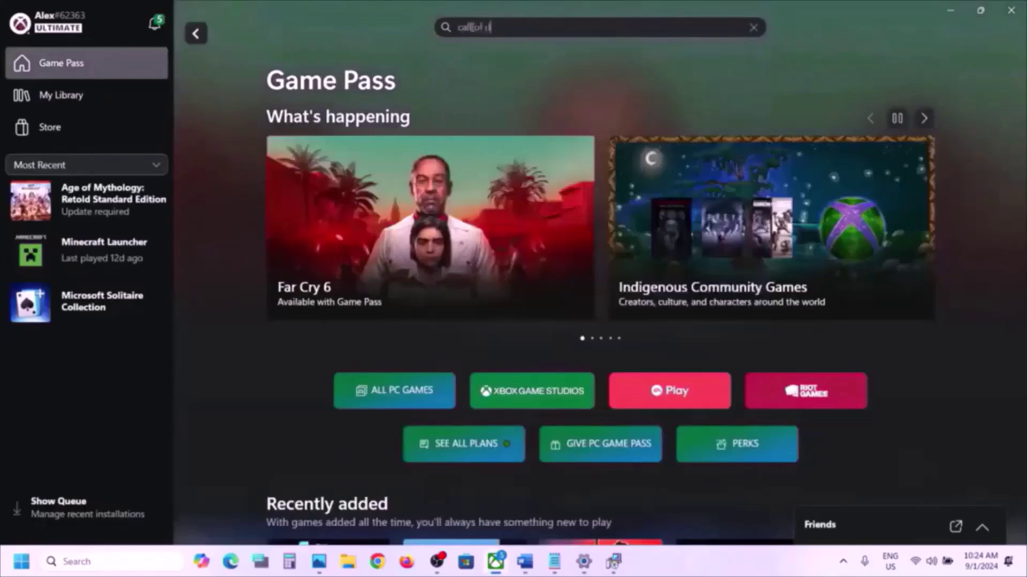
type("uty")
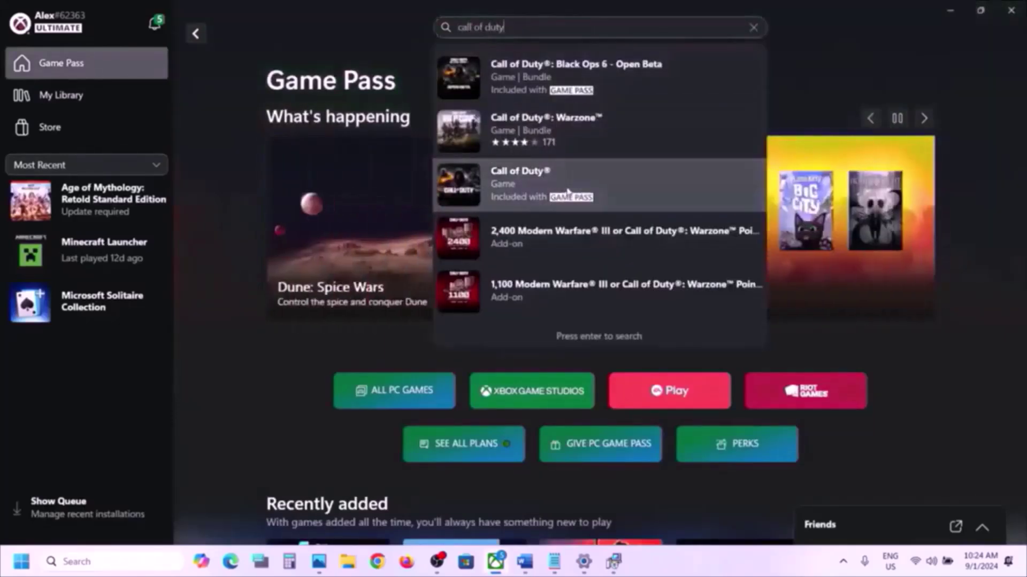
left_click(524, 196)
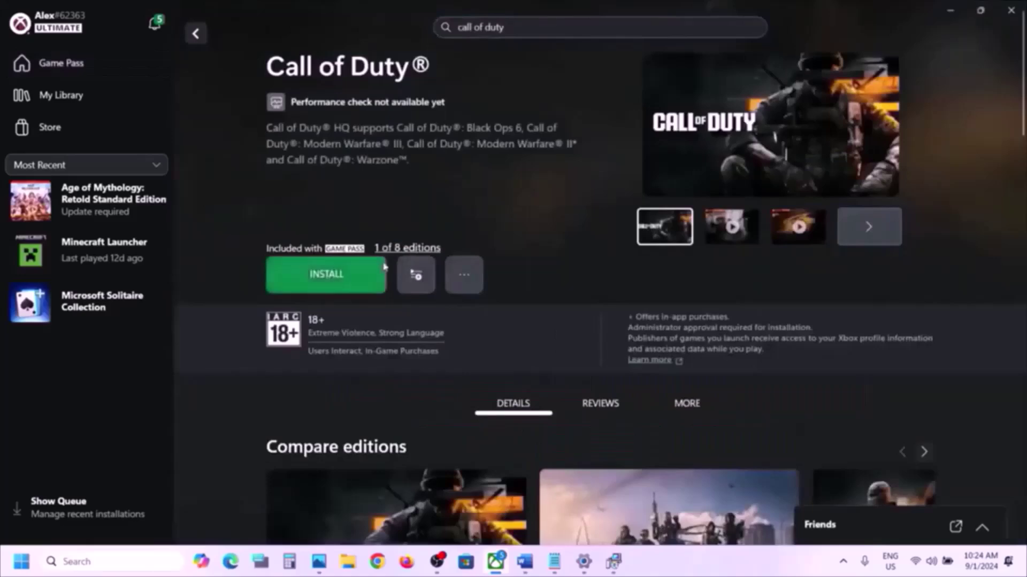
Begin installing Call of Duty and deselect the MWIII: Multiplayer, MWIII: Warzone, MWIII: Campaign and BO6: Beta features.
left_click(357, 282)
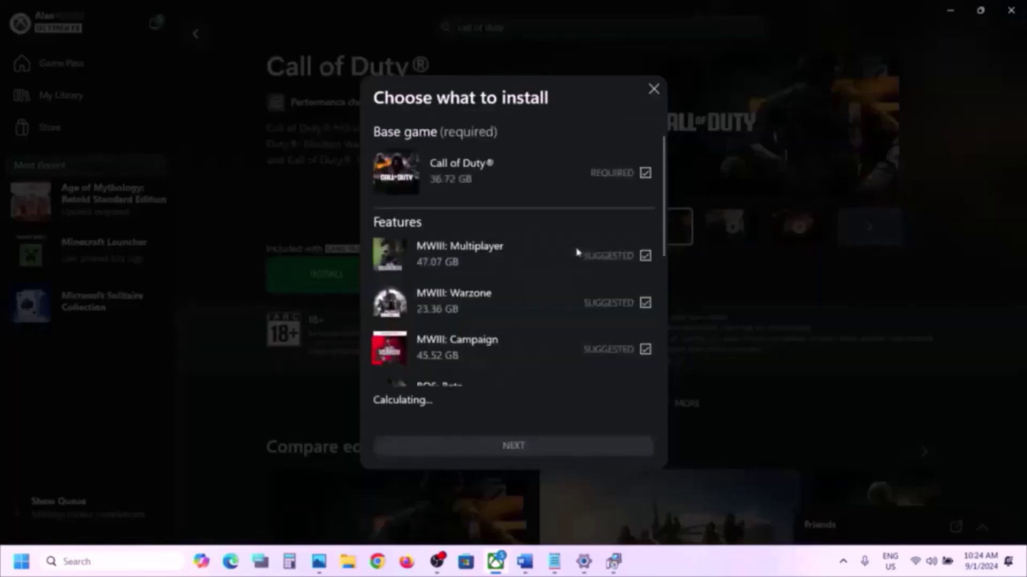
scroll(594, 273, "down", 2)
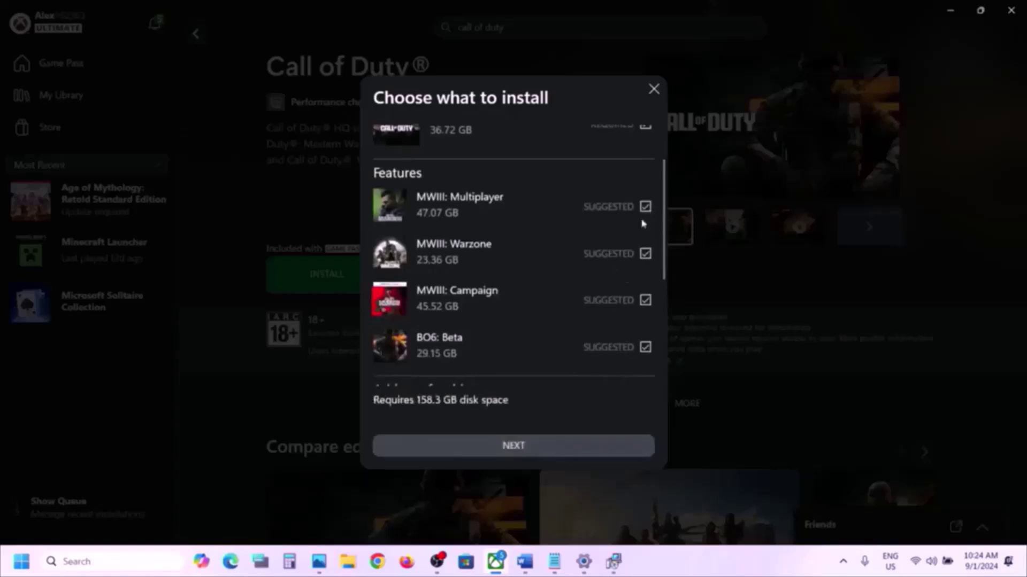
left_click(645, 207)
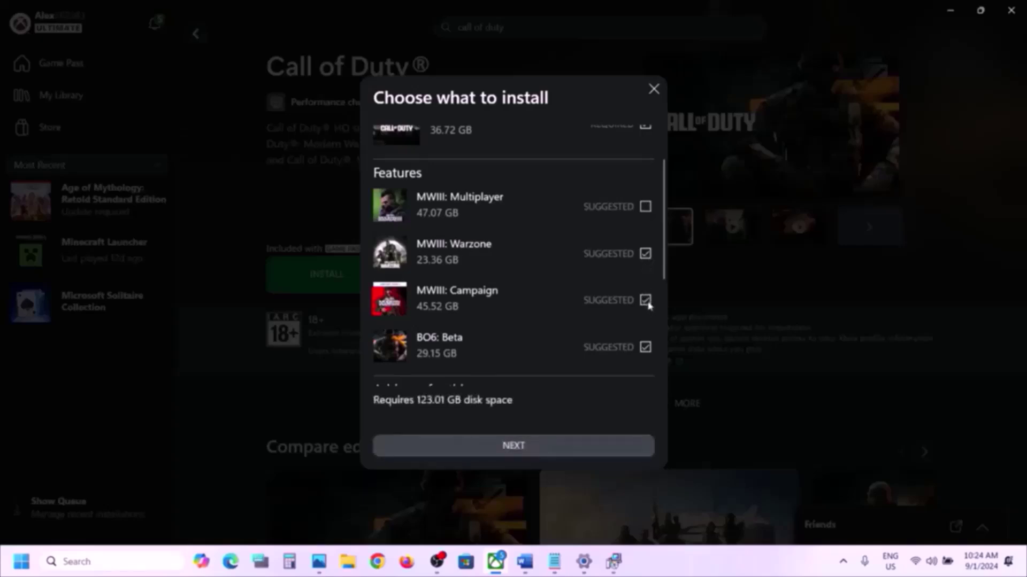
left_click(646, 300)
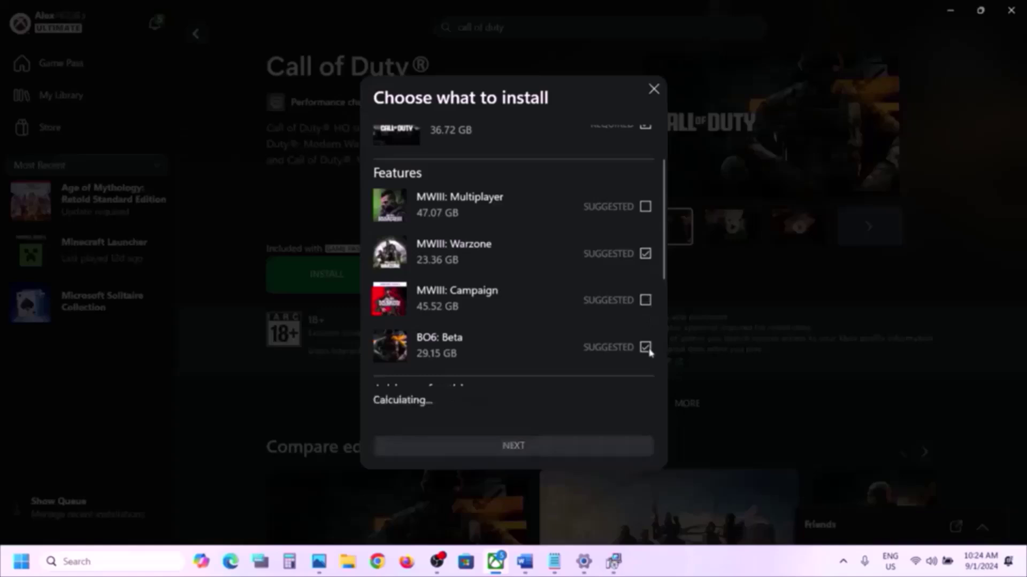
left_click(645, 254)
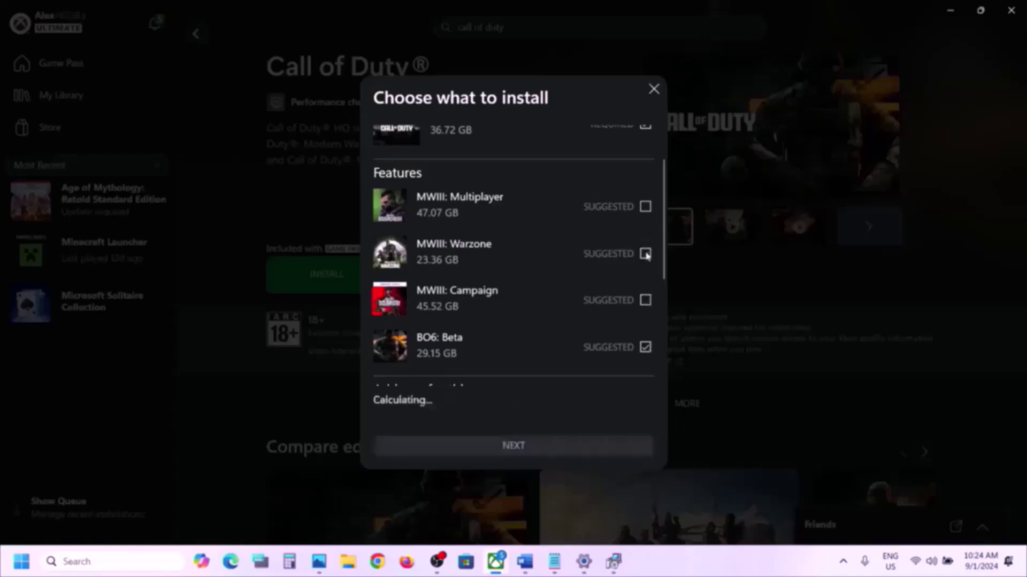
left_click(646, 348)
Exclude Warzone Content Pack 4, Black Ops 6 Content Pack 1, Black Ops 6 Beta Pack 01 and Modern Warfare III Content Pack 1 from the installation.
scroll(605, 319, "down", 4)
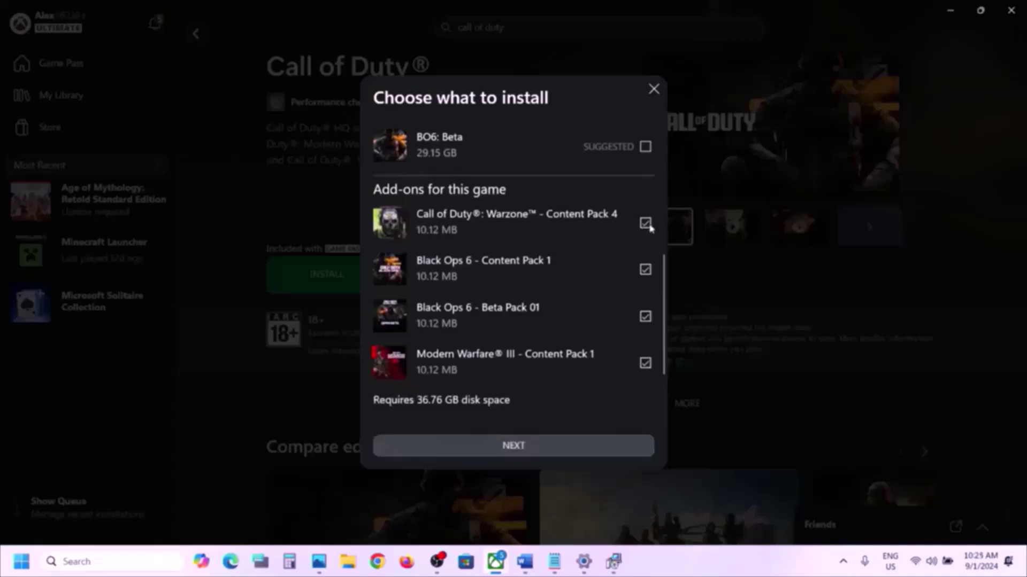
left_click(646, 271)
scroll(636, 351, "down", 1)
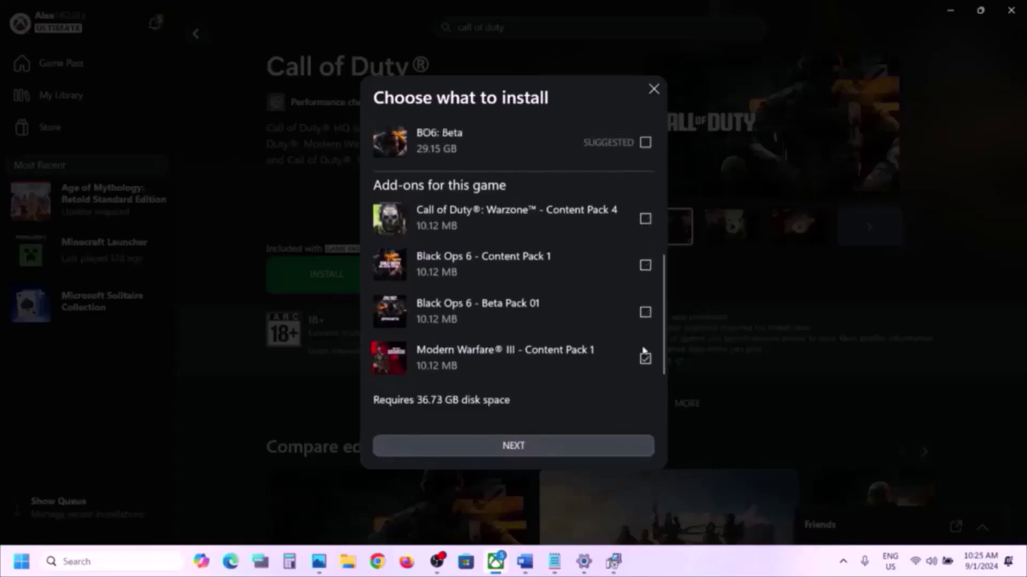
scroll(582, 328, "down", 1)
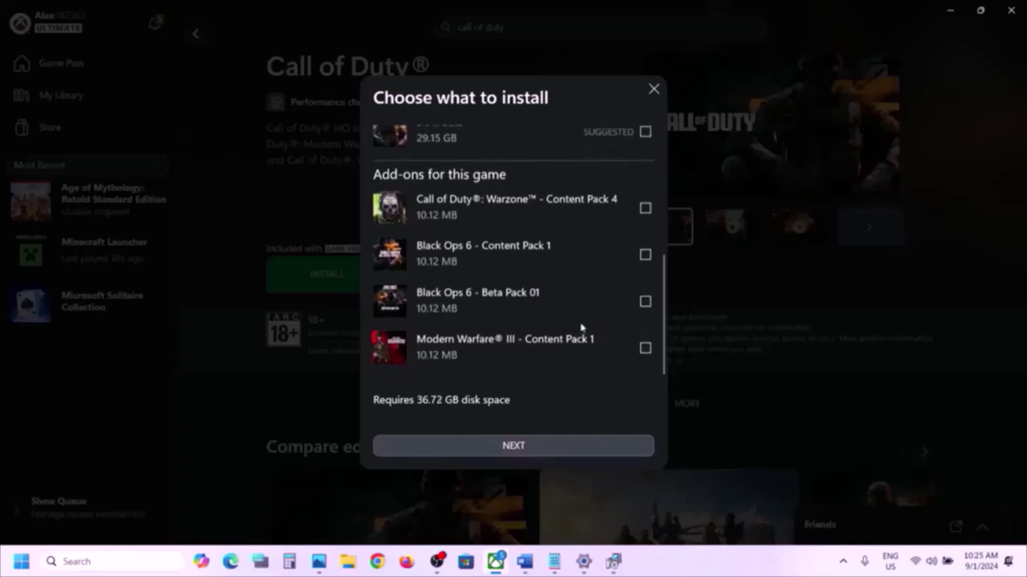
scroll(582, 328, "up", 2)
scroll(582, 328, "down", 2)
scroll(582, 328, "up", 5)
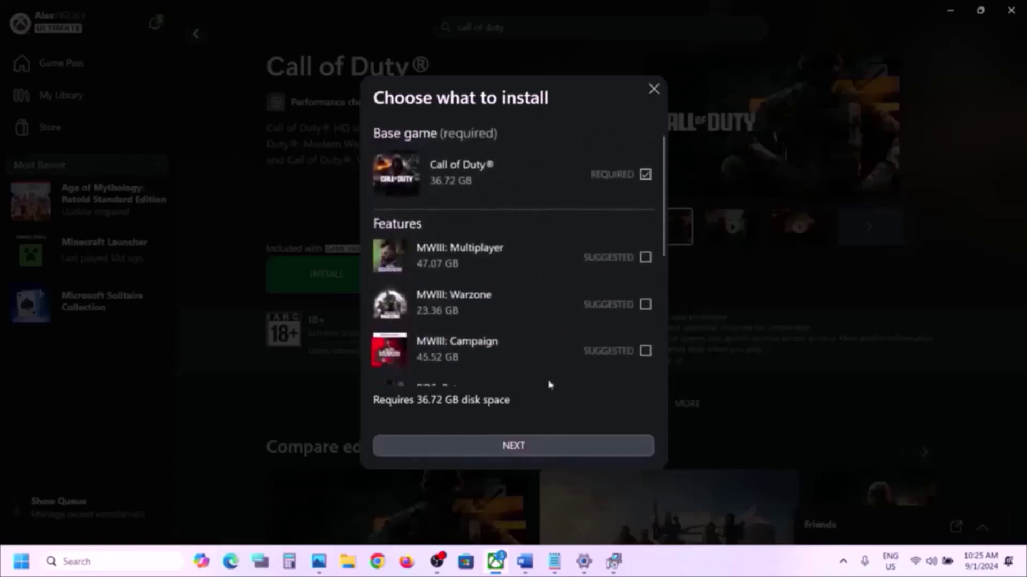
Accept the base-game-only selection and install Call of Duty in C:\XboxGames.
left_click(522, 449)
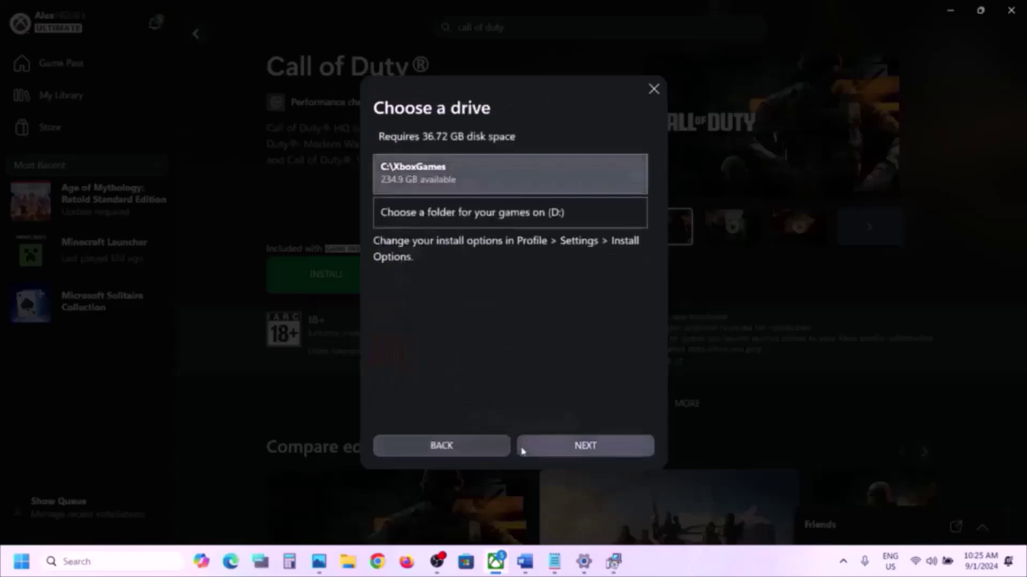
left_click(571, 448)
left_click(590, 448)
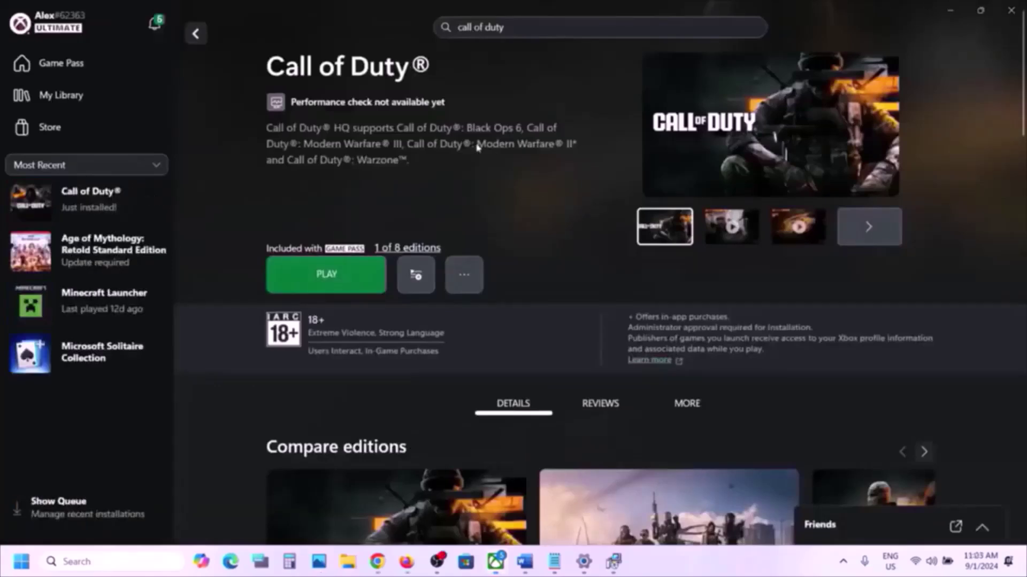
Launch Call of Duty, choose to install Black Ops 6 in Call of Duty HQ, and open its file management.
left_click(344, 275)
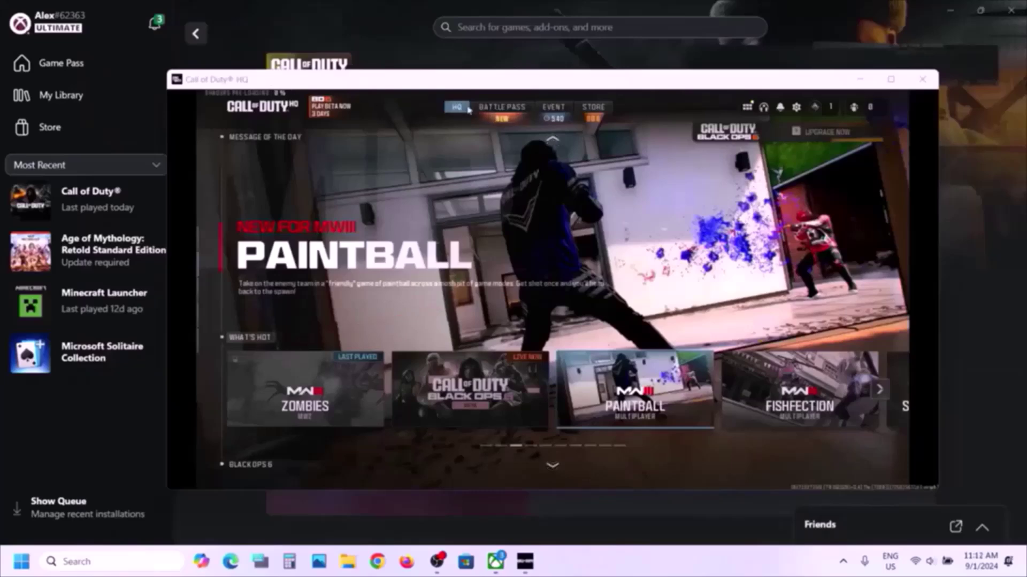
left_click(458, 317)
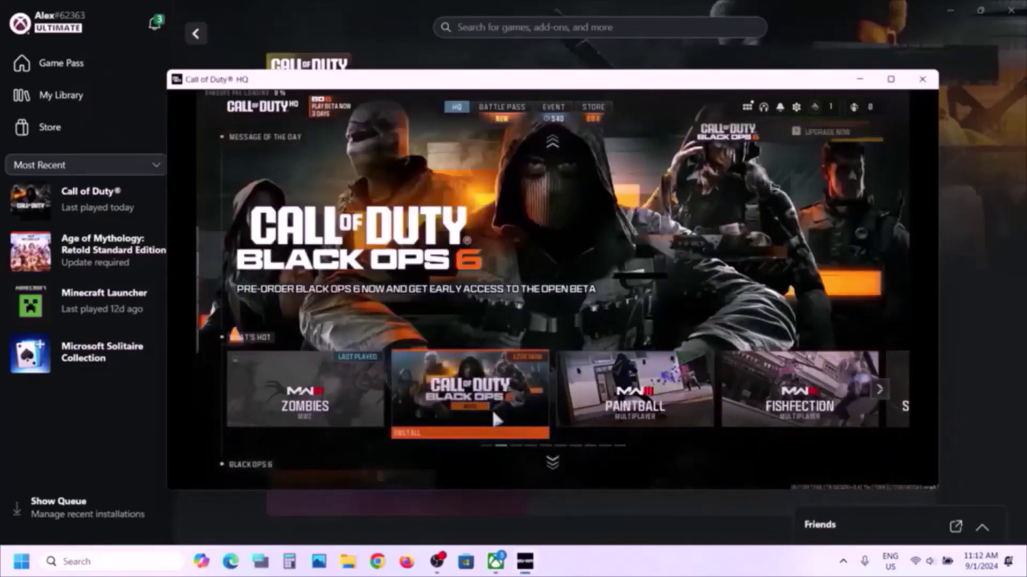
left_click(454, 434)
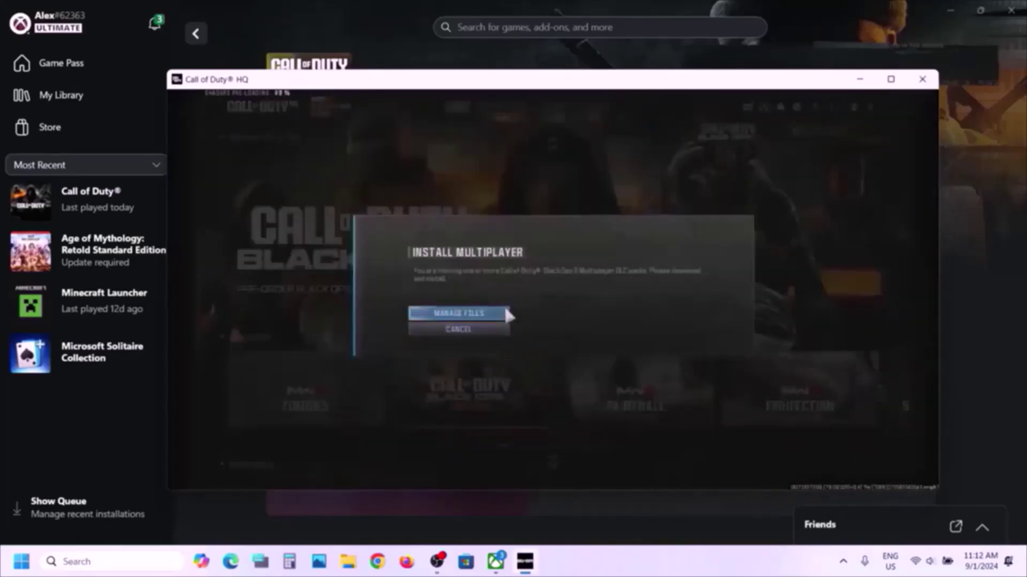
left_click(459, 315)
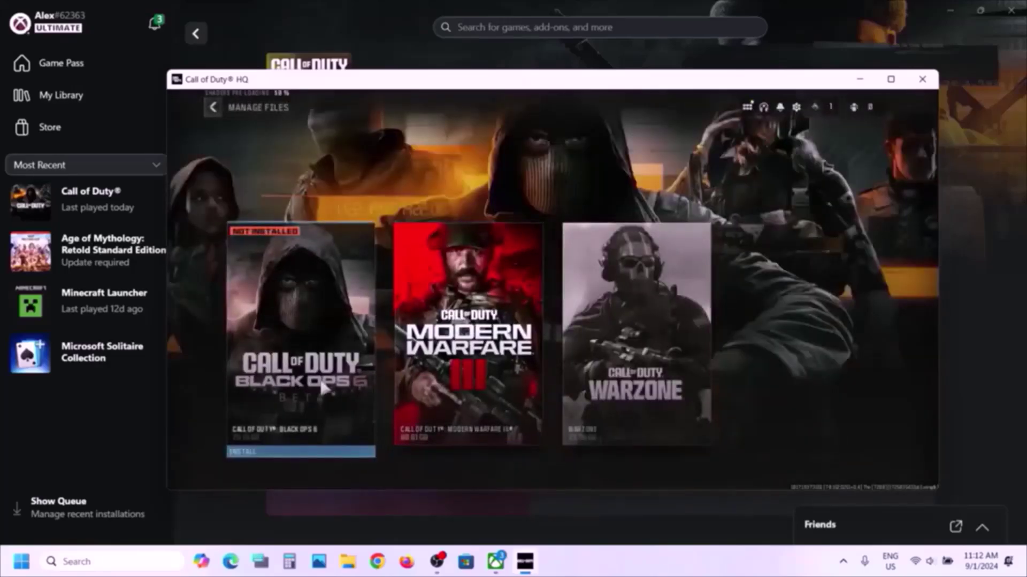
Install Call of Duty: Black Ops 6 from the managed files and start the update it requests.
left_click(320, 375)
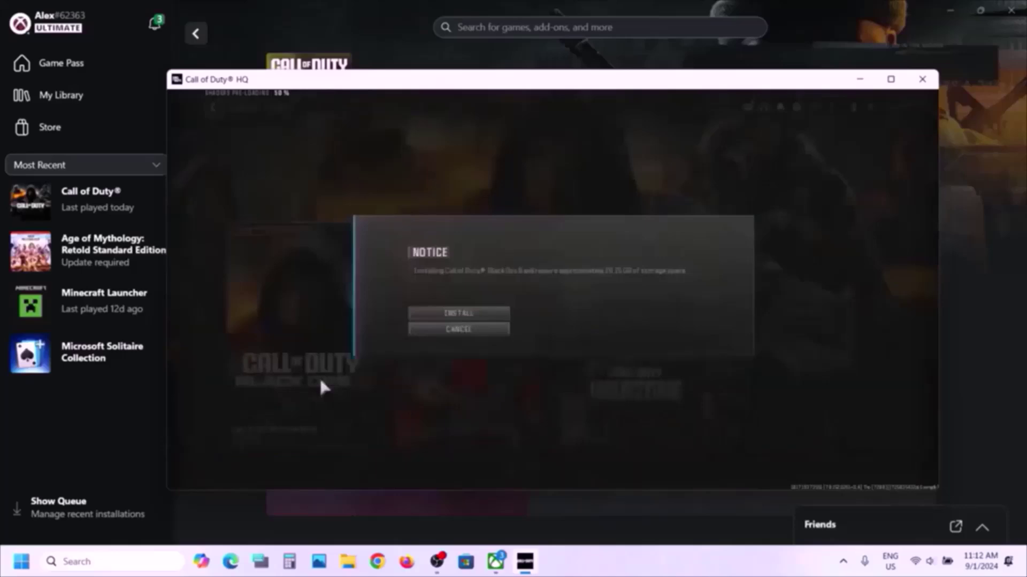
left_click(480, 315)
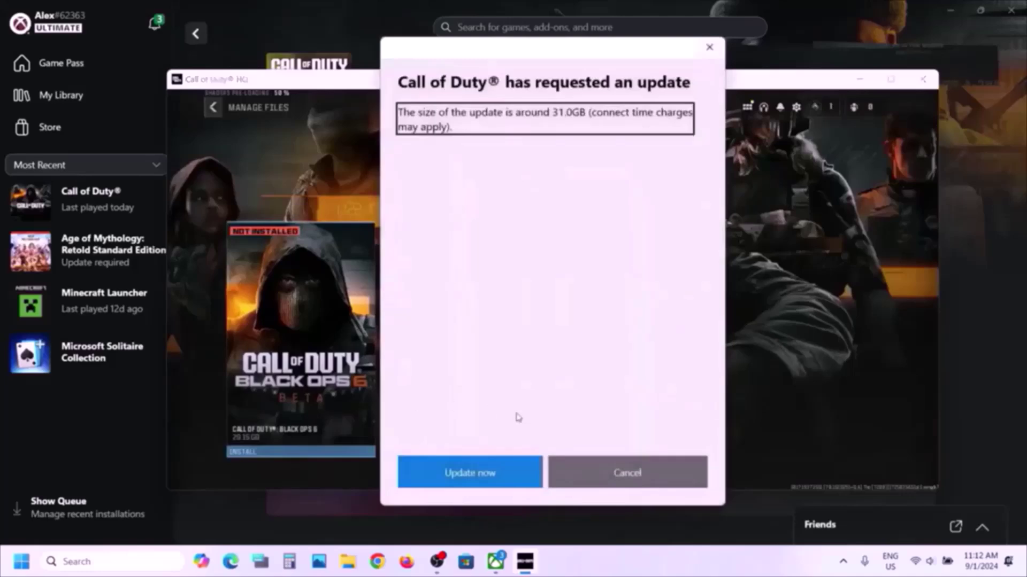
left_click(496, 473)
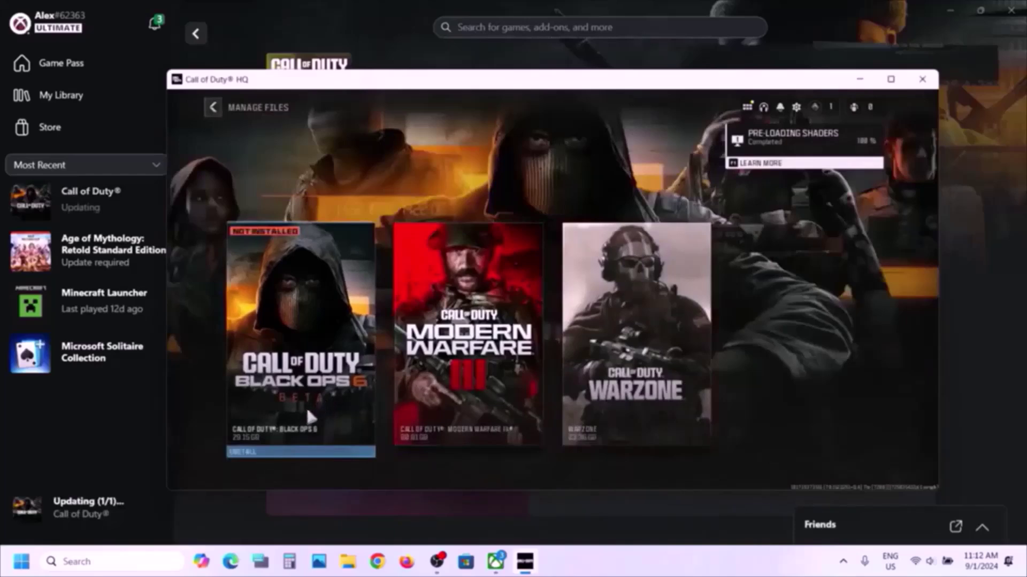
right_click(632, 573)
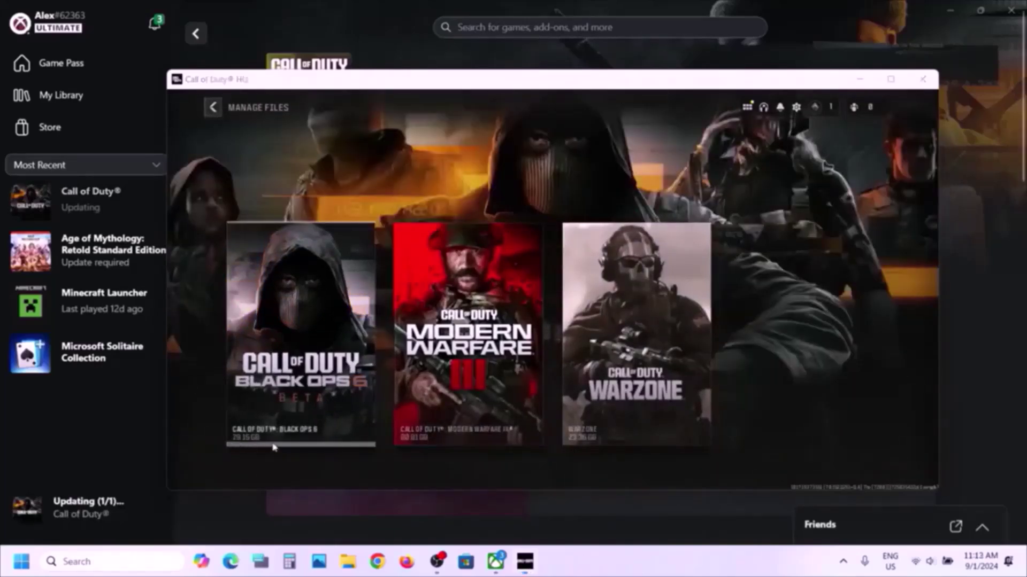
left_click(242, 452)
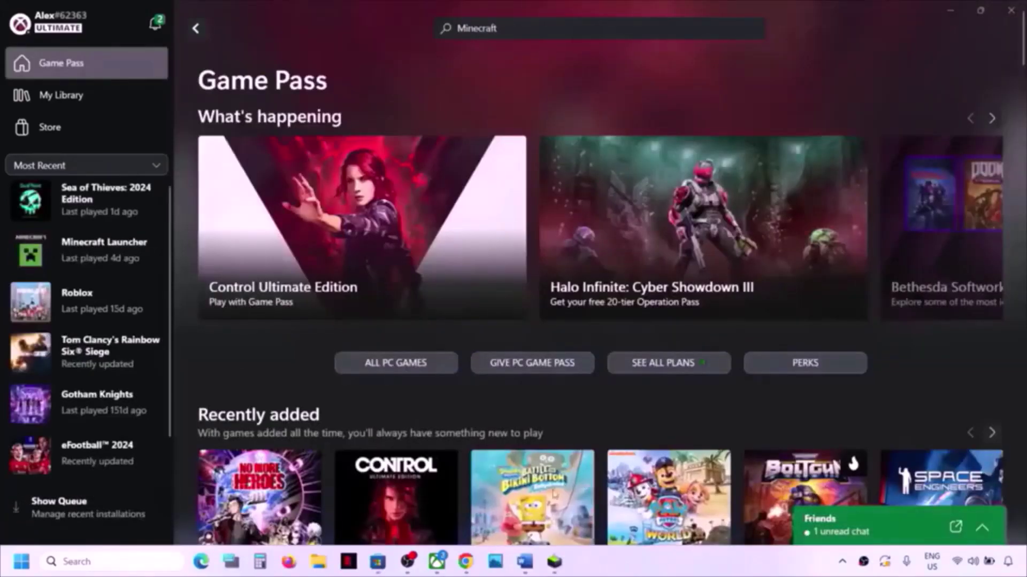
left_click(525, 561)
right_click(397, 243)
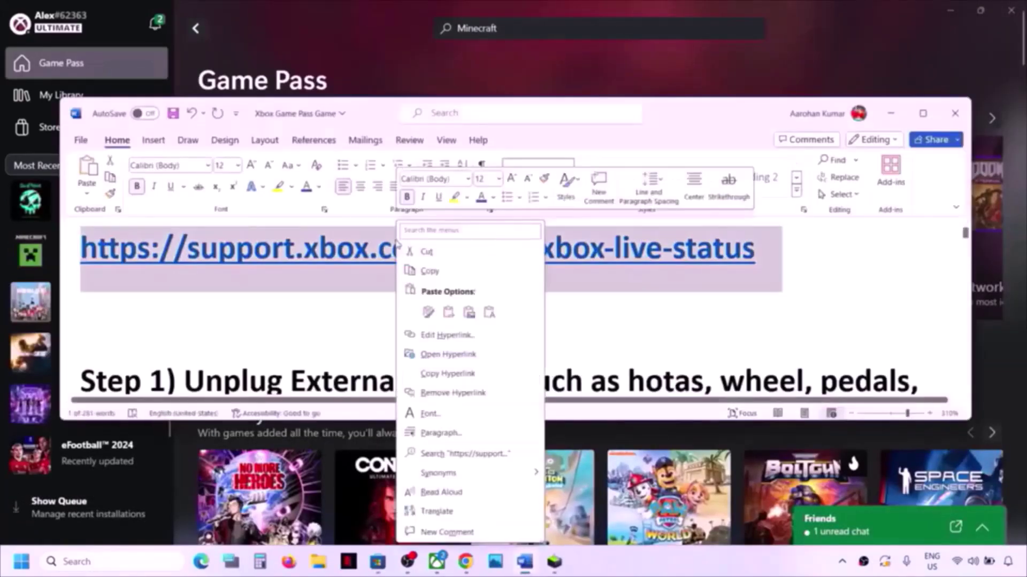
left_click(431, 272)
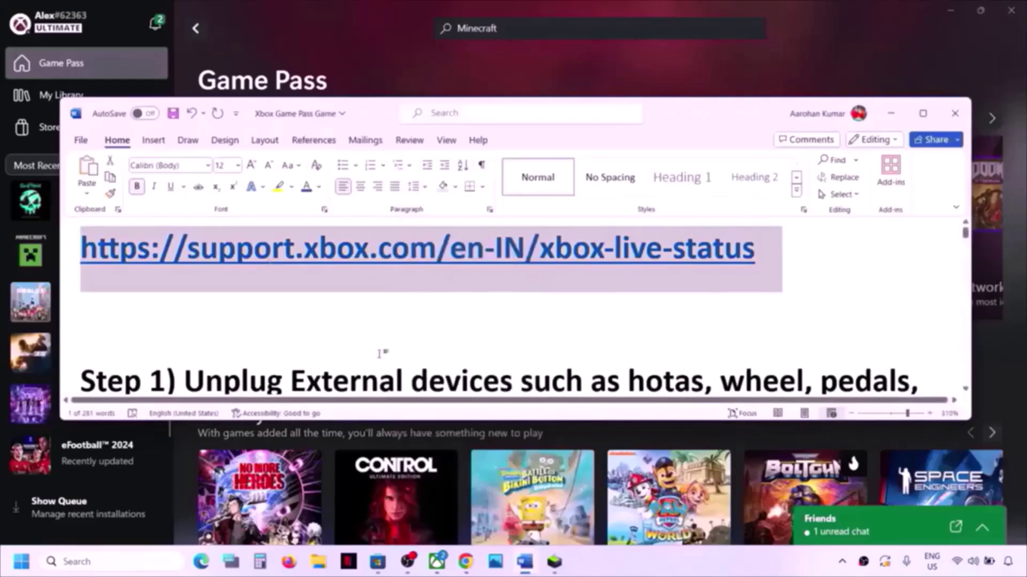
left_click(464, 562)
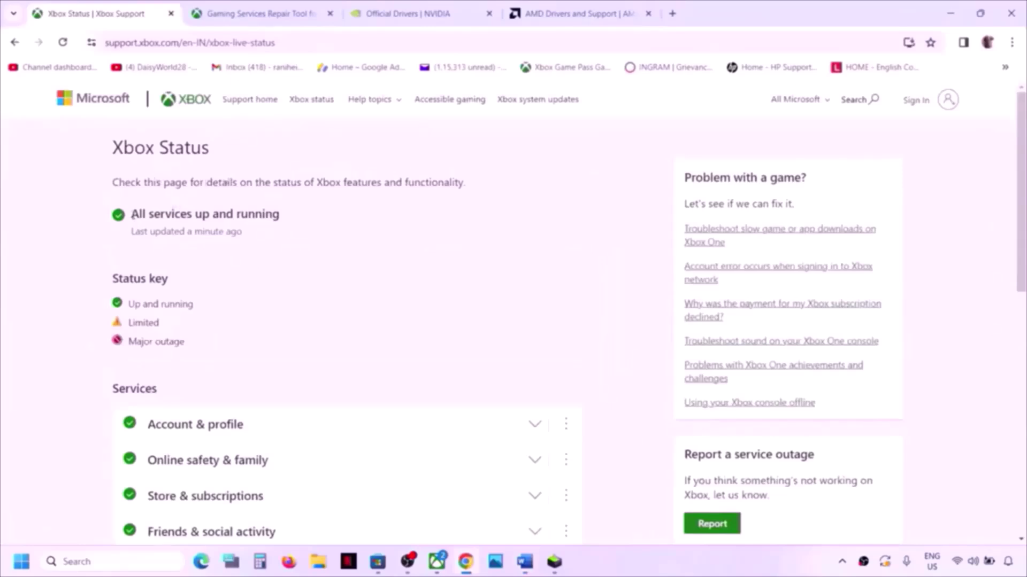
Check the Xbox Status page for the overall service state, the status key and every entry in the services list.
left_click_drag(132, 215, 291, 221)
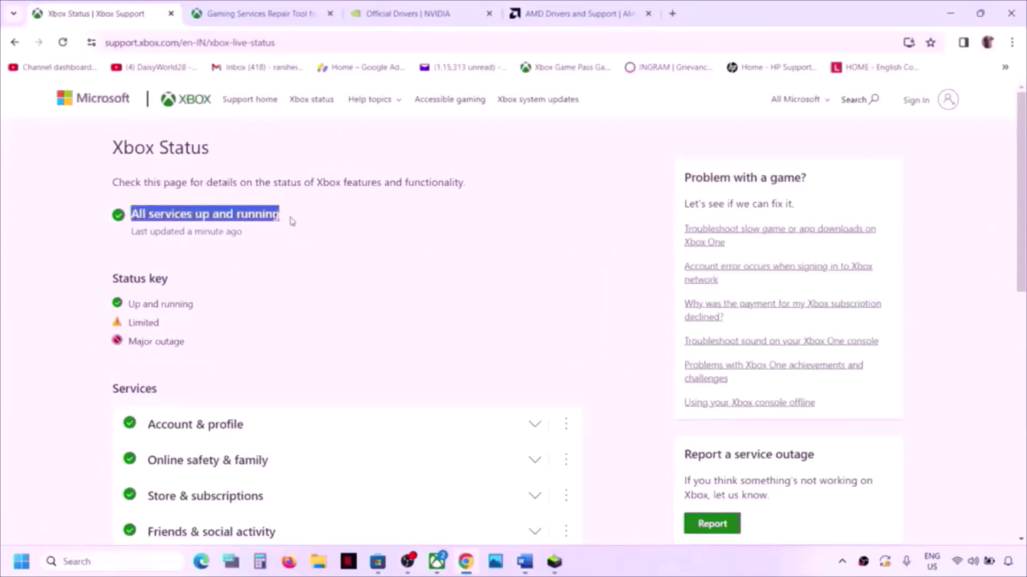
left_click(292, 221)
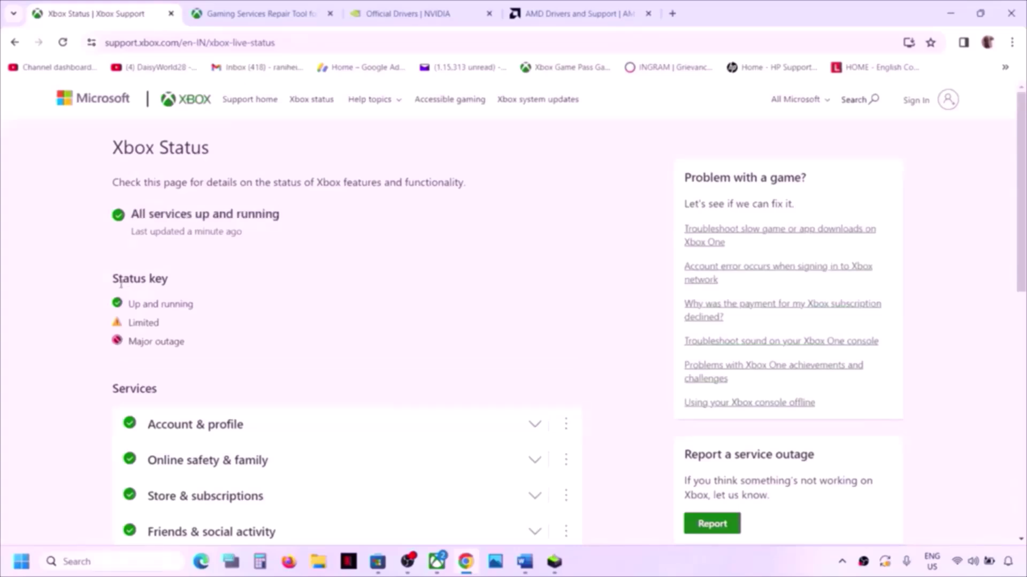
scroll(201, 313, "down", 5)
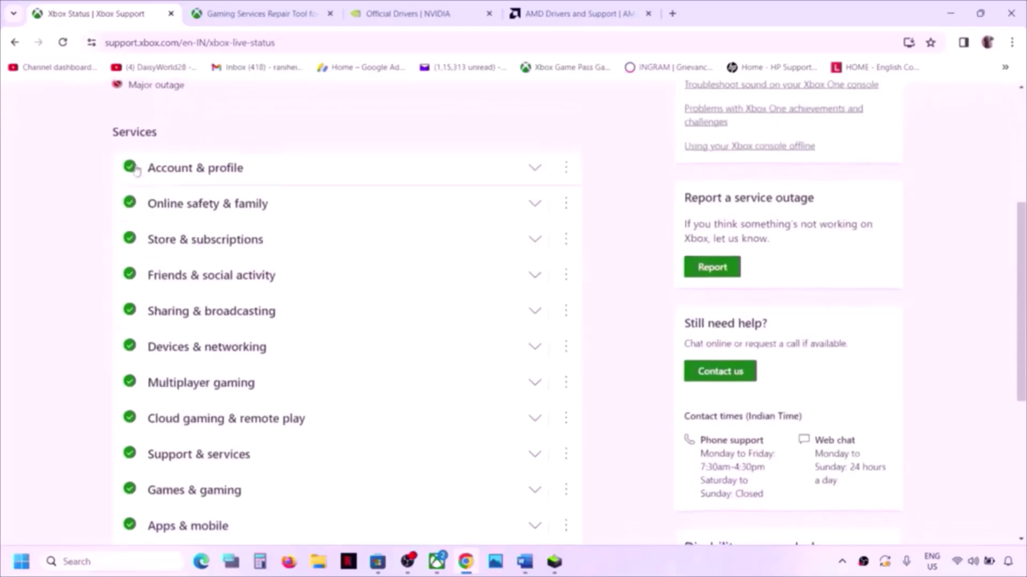
scroll(134, 342, "up", 2)
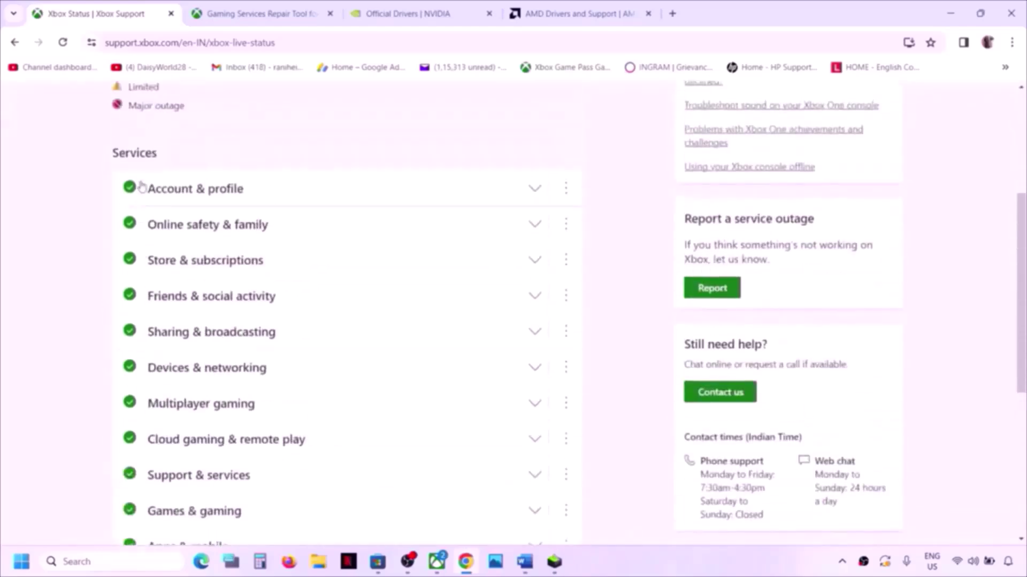
scroll(148, 452, "up", 4)
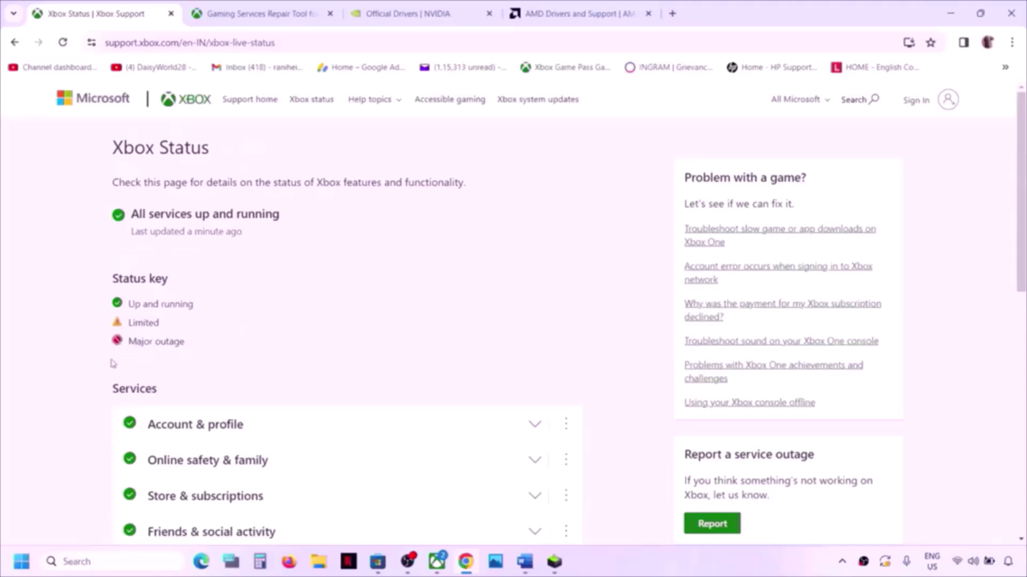
scroll(160, 428, "down", 4)
scroll(154, 379, "down", 3)
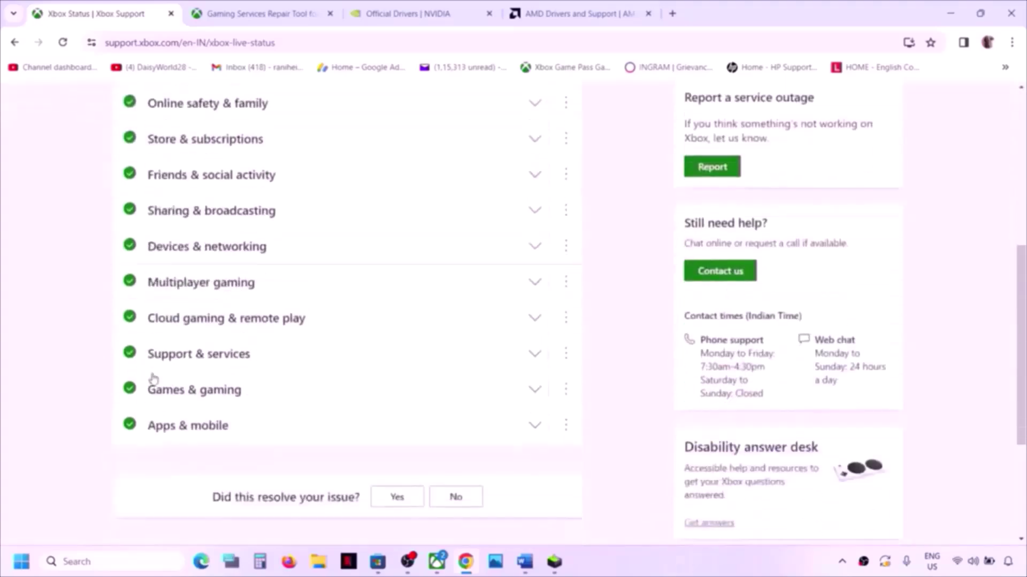
scroll(153, 379, "up", 2)
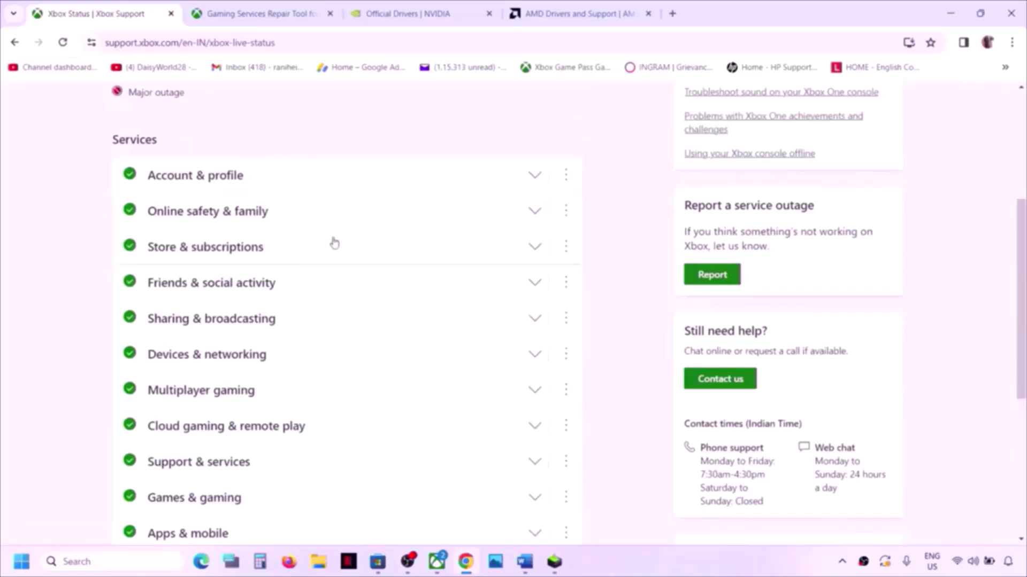
scroll(334, 243, "down", 1)
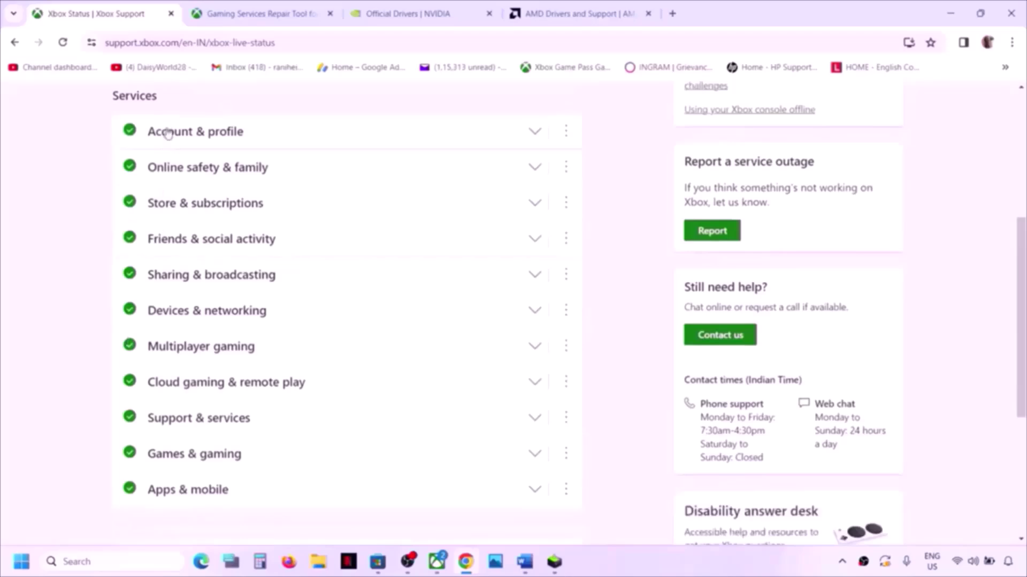
scroll(262, 447, "up", 5)
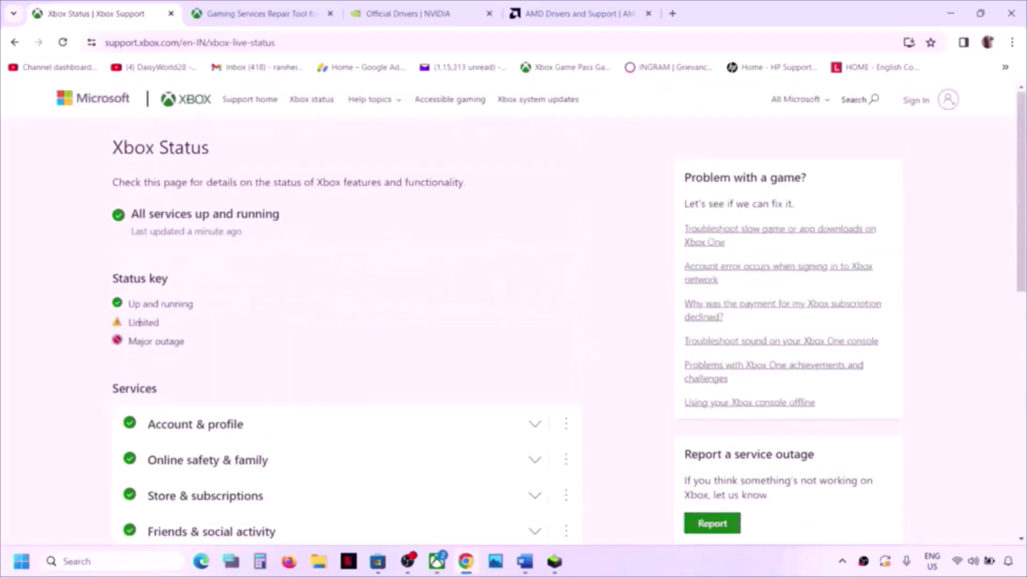
scroll(227, 380, "down", 4)
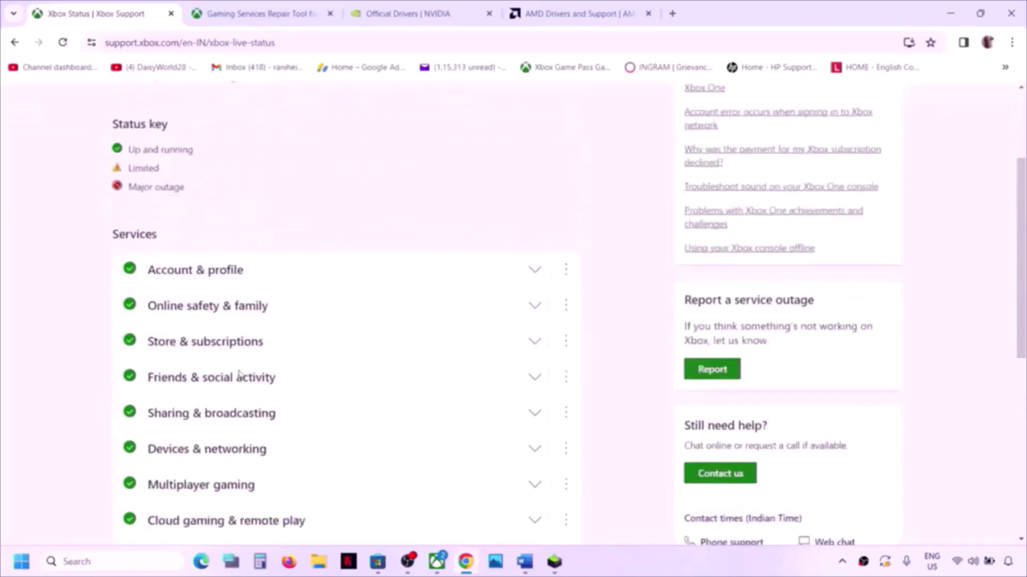
scroll(258, 369, "up", 4)
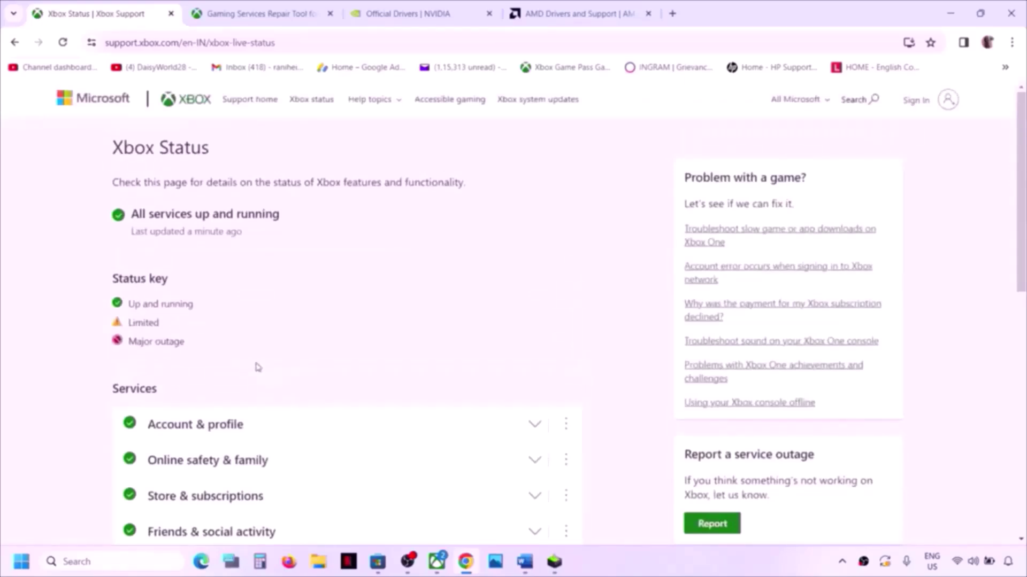
Switch to the Word document, maximize its window, and remove "mouse" from the external devices listed in Step 1.
left_click(524, 562)
scroll(307, 330, "down", 3)
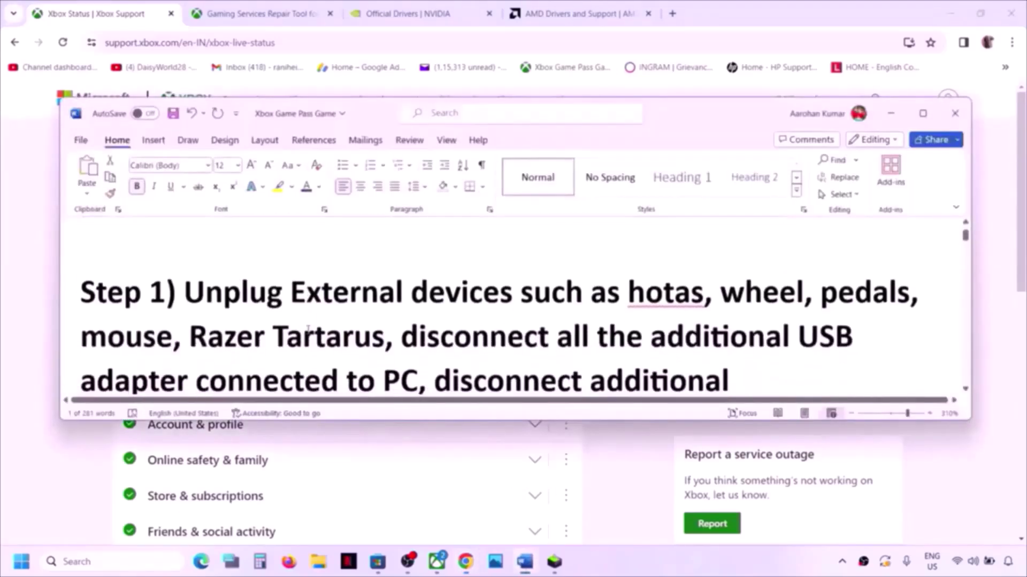
left_click_drag(184, 295, 703, 294)
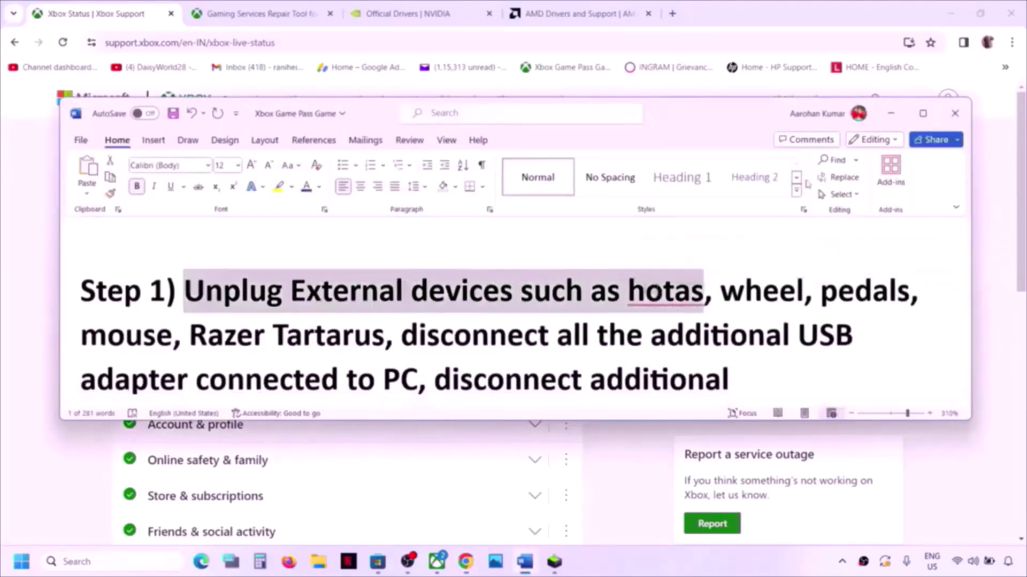
left_click(922, 114)
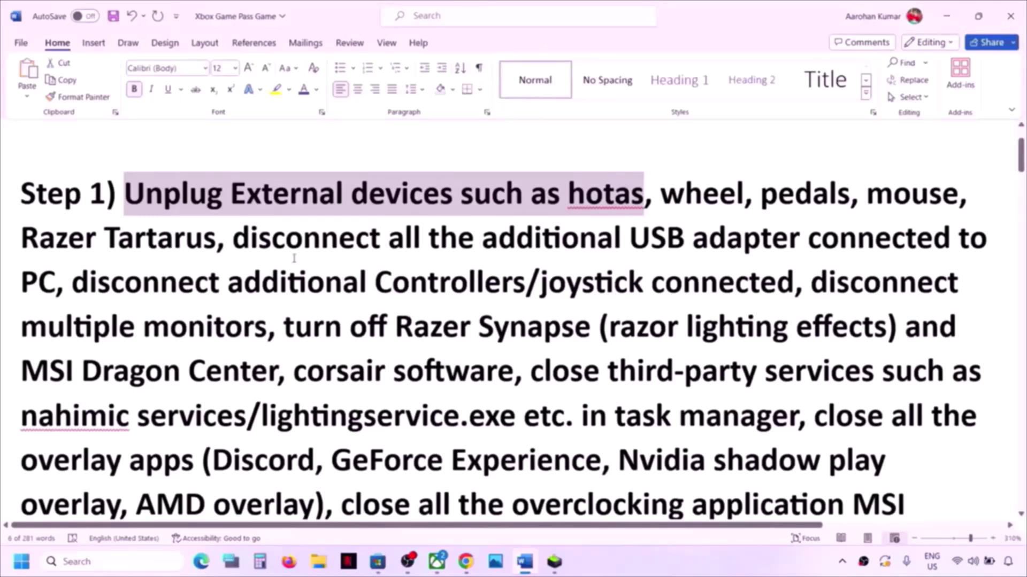
double_click(888, 192)
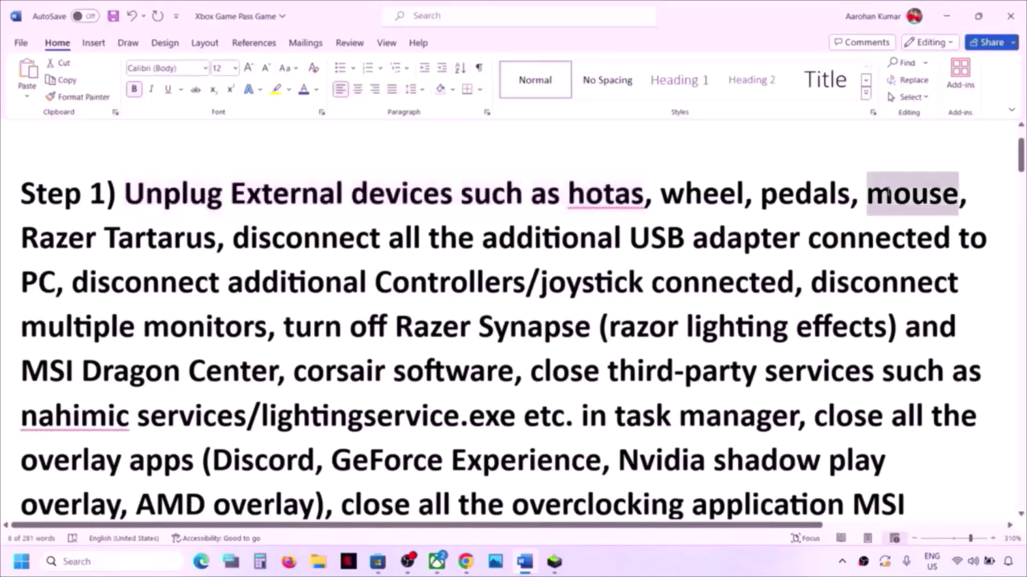
key("BackSpace")
key("BackSpace")
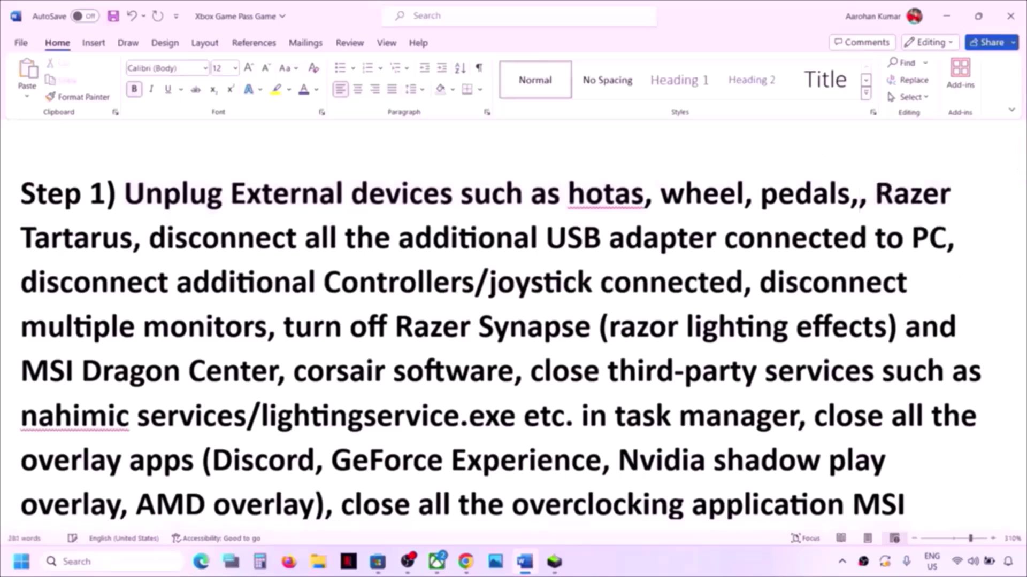
key("BackSpace")
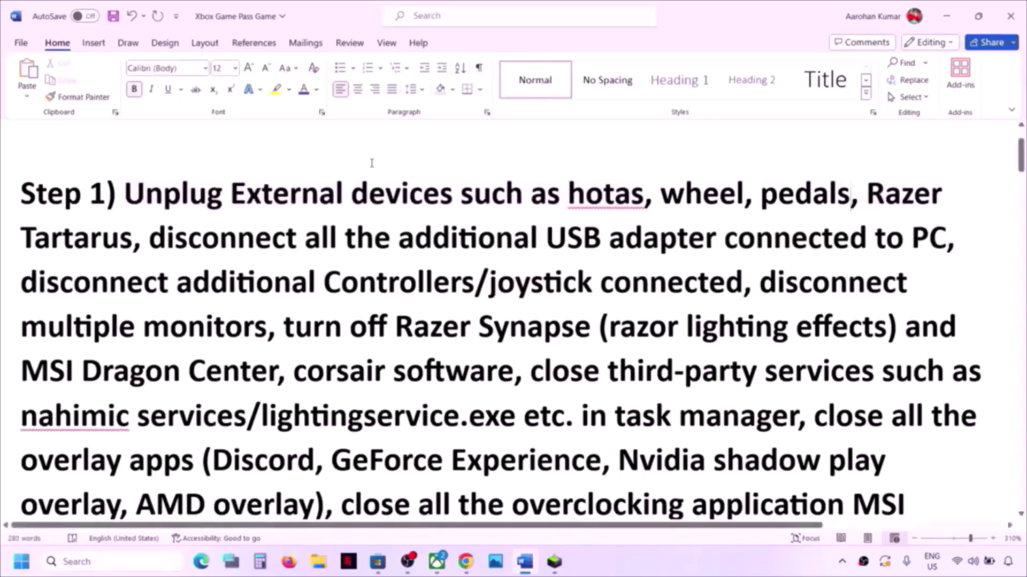
Review the Step 1 instructions on USB adapters, controllers, multiple monitors, Razer Synapse, MSI Dragon Center, Corsair software and third-party services.
left_click_drag(150, 240, 833, 238)
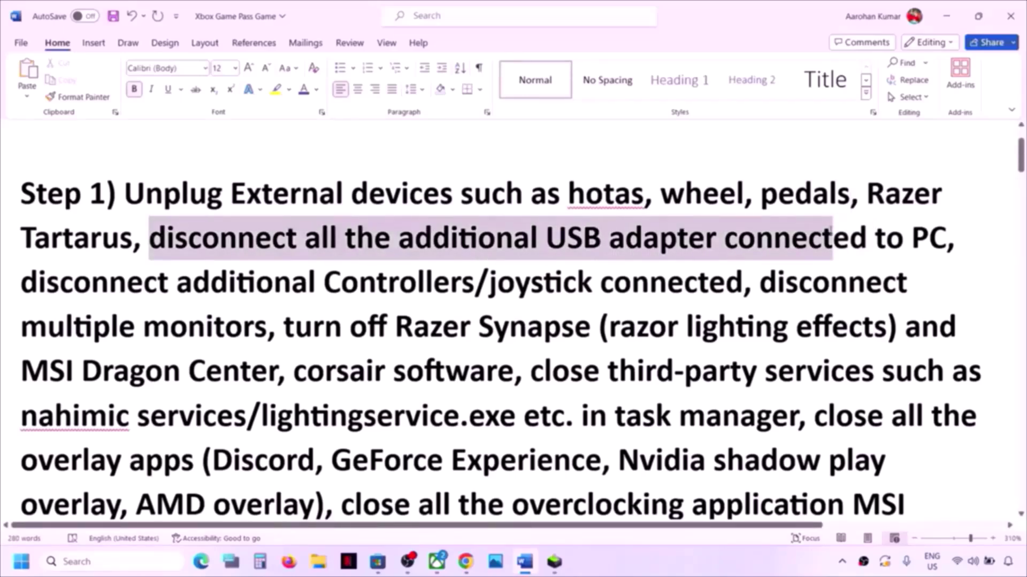
left_click_drag(833, 238, 833, 238)
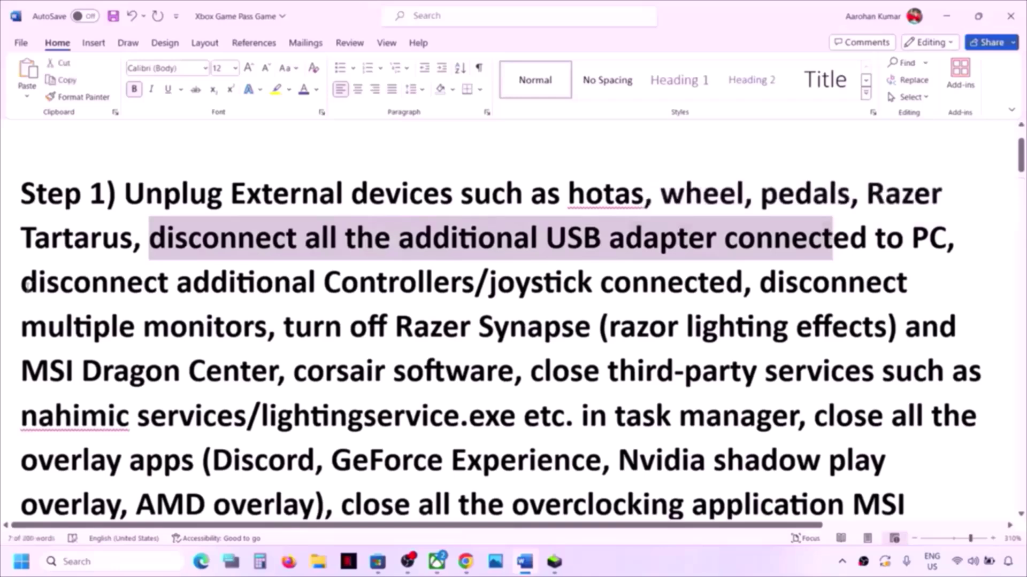
left_click_drag(25, 285, 683, 301)
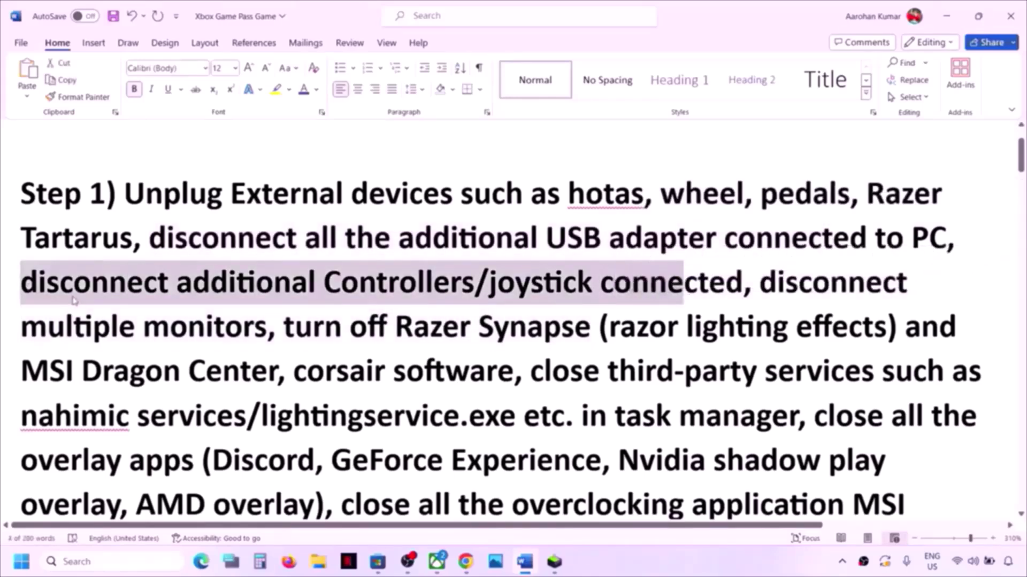
left_click(25, 283)
left_click_drag(22, 283, 600, 289)
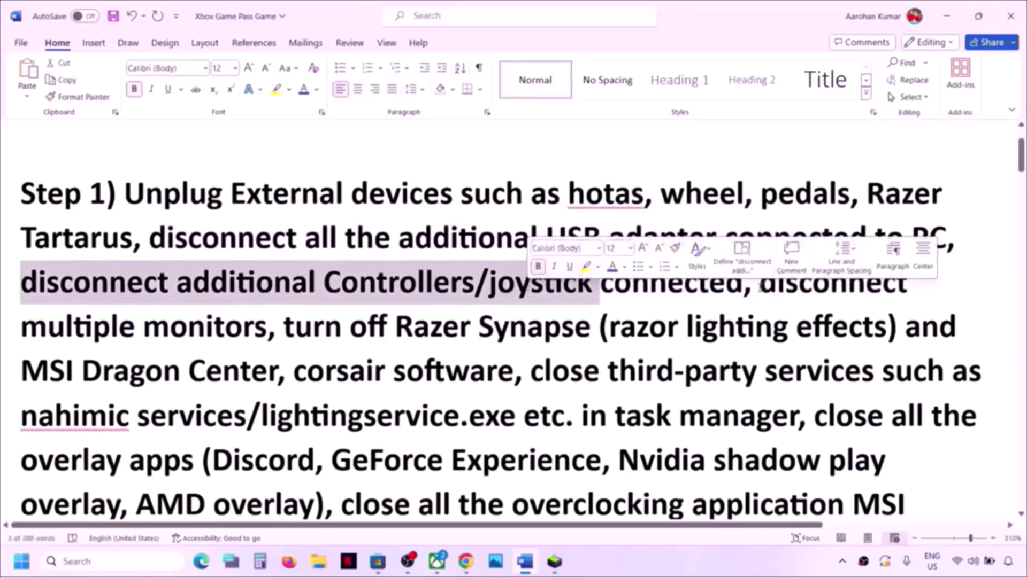
left_click_drag(767, 284, 266, 327)
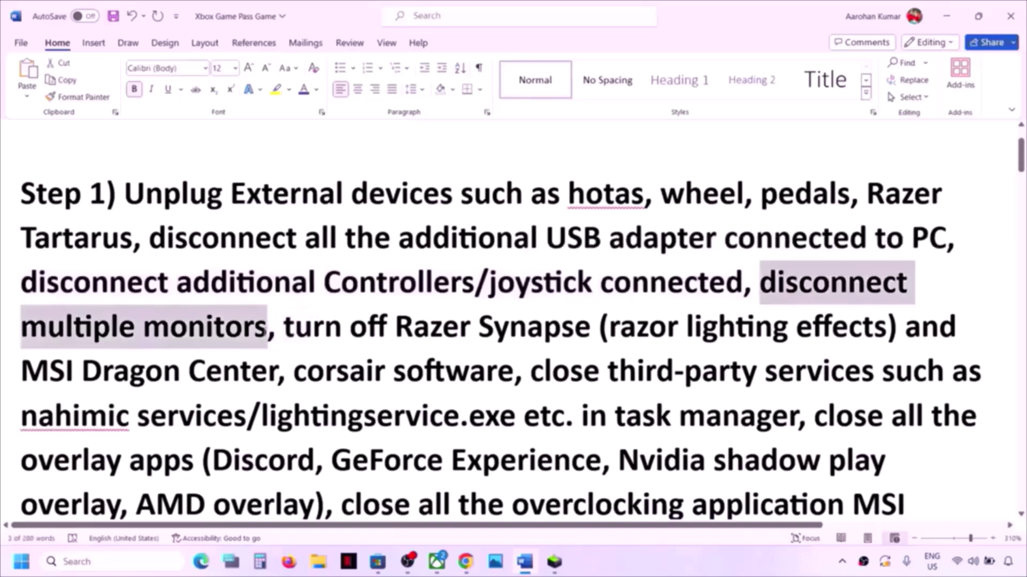
double_click(267, 331)
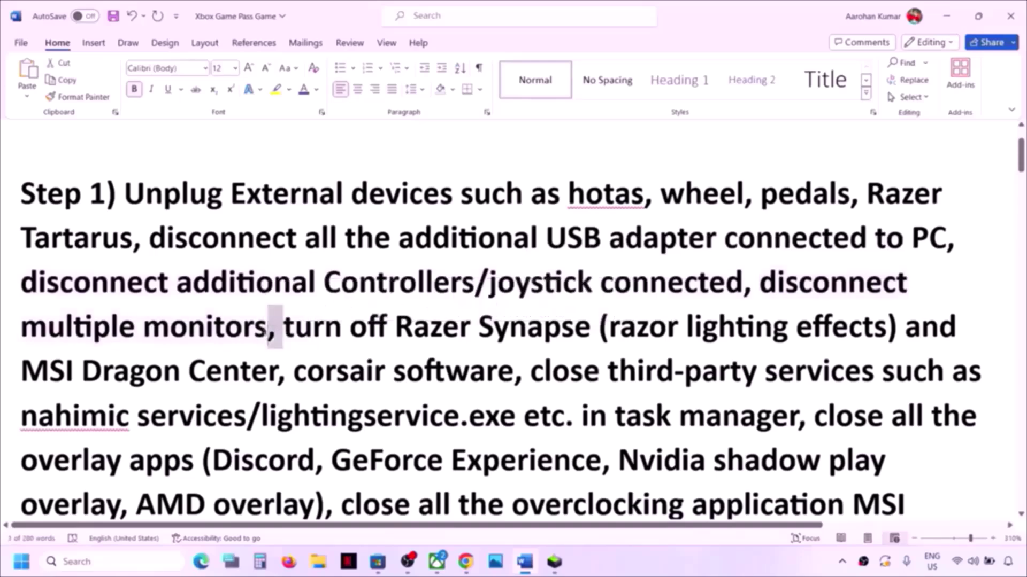
left_click(268, 327)
left_click_drag(283, 327, 672, 372)
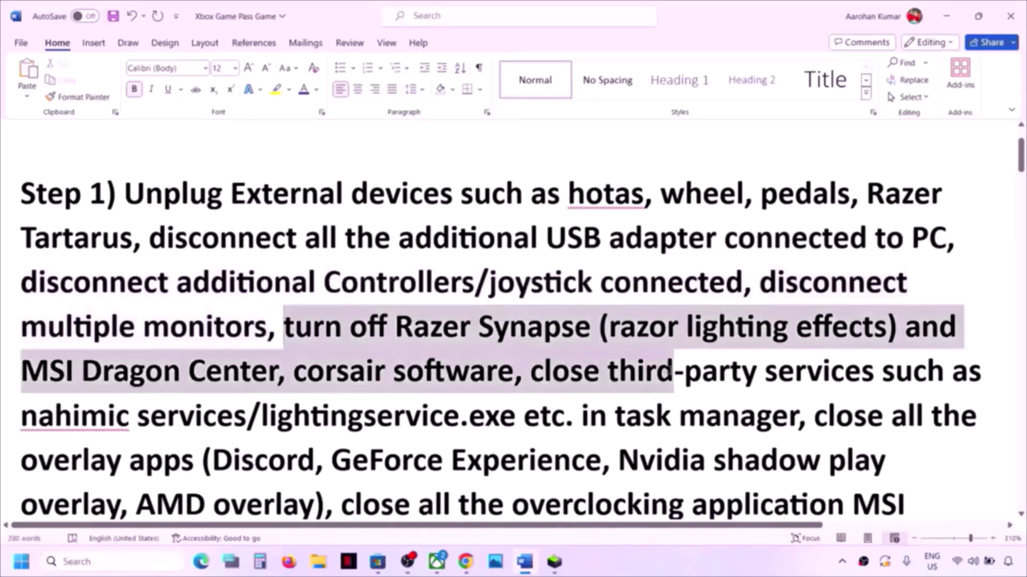
left_click_drag(412, 377, 734, 423)
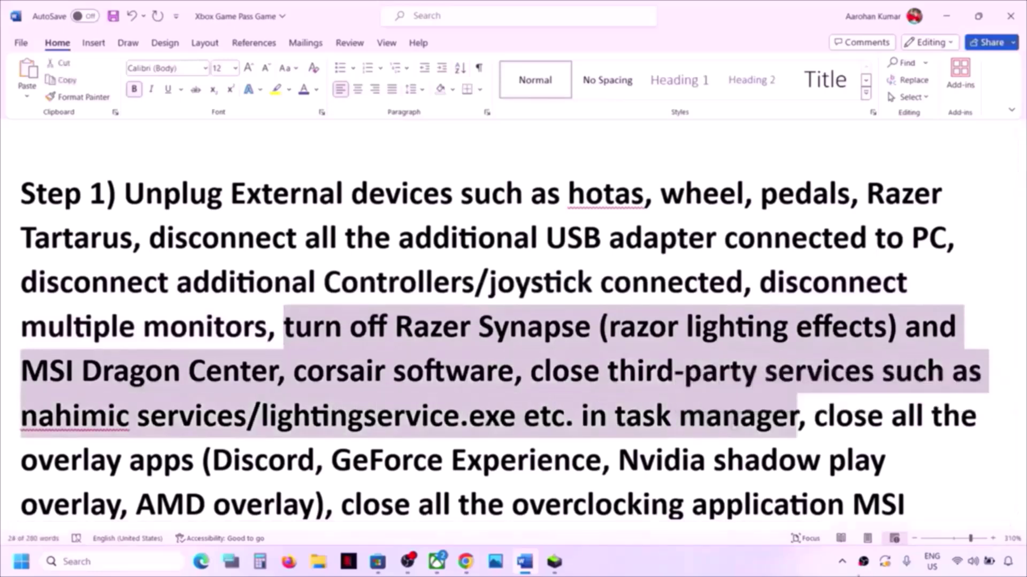
Exit Steam and one more app that is running in the background.
left_click(842, 564)
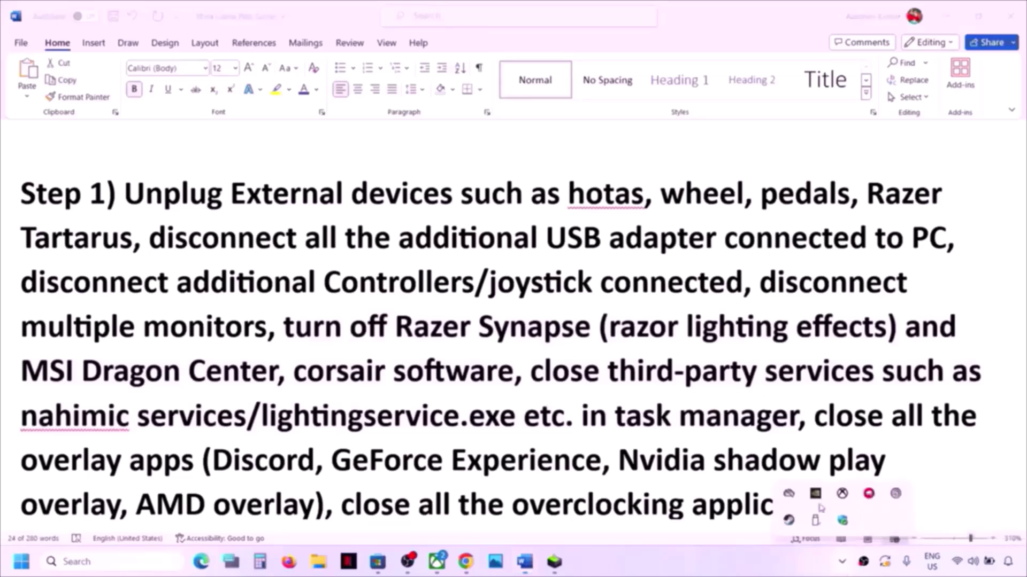
right_click(789, 520)
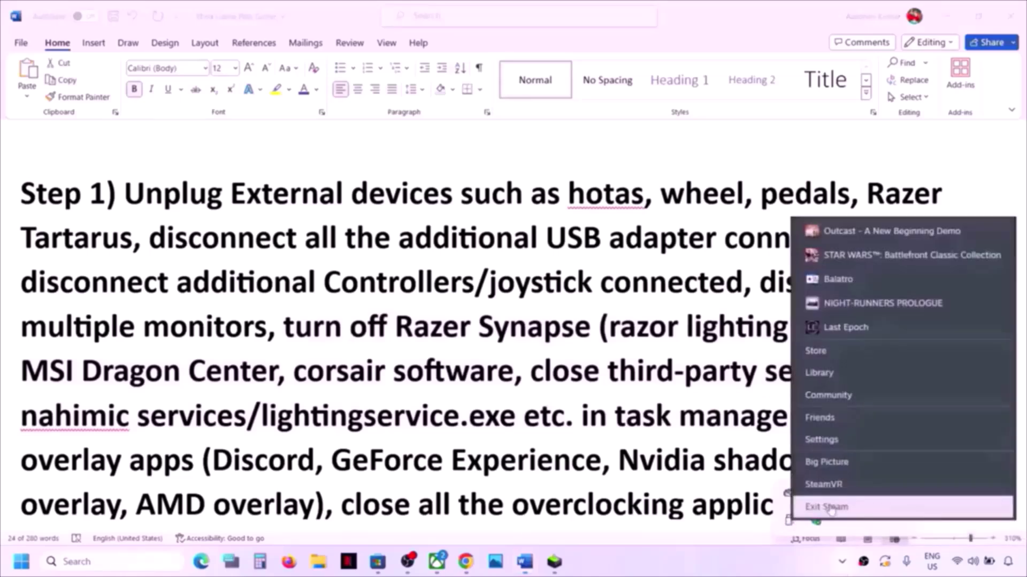
left_click(831, 511)
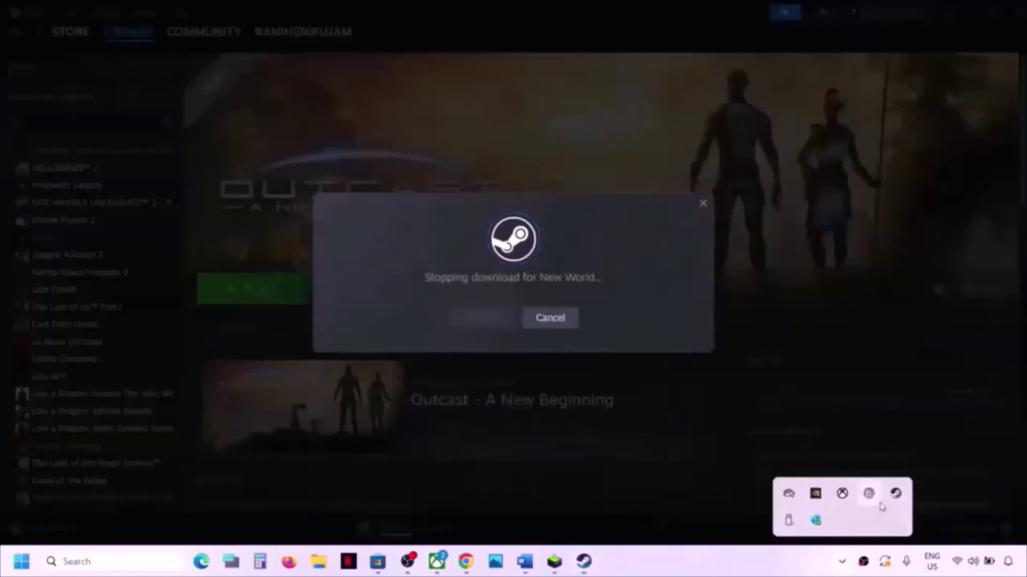
right_click(877, 500)
left_click(892, 491)
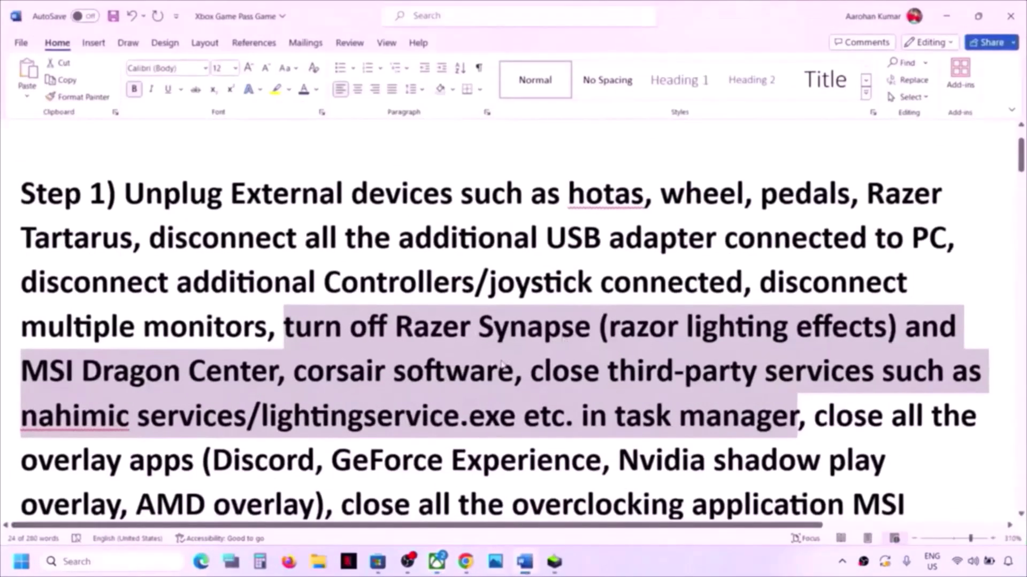
Check the running apps in Task Manager, display the End task option for OBS Studio, and return to the document.
right_click(21, 562)
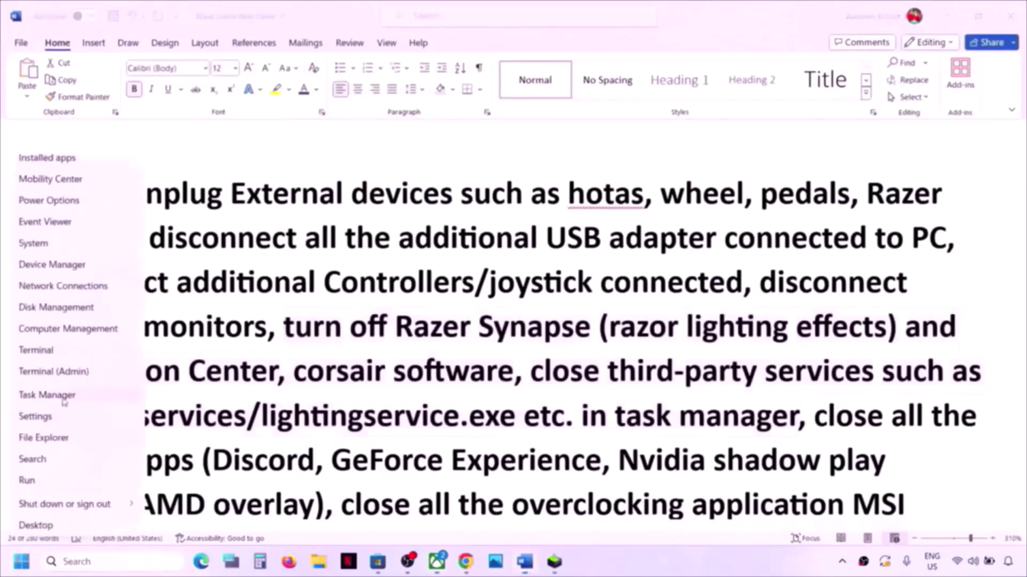
left_click(54, 396)
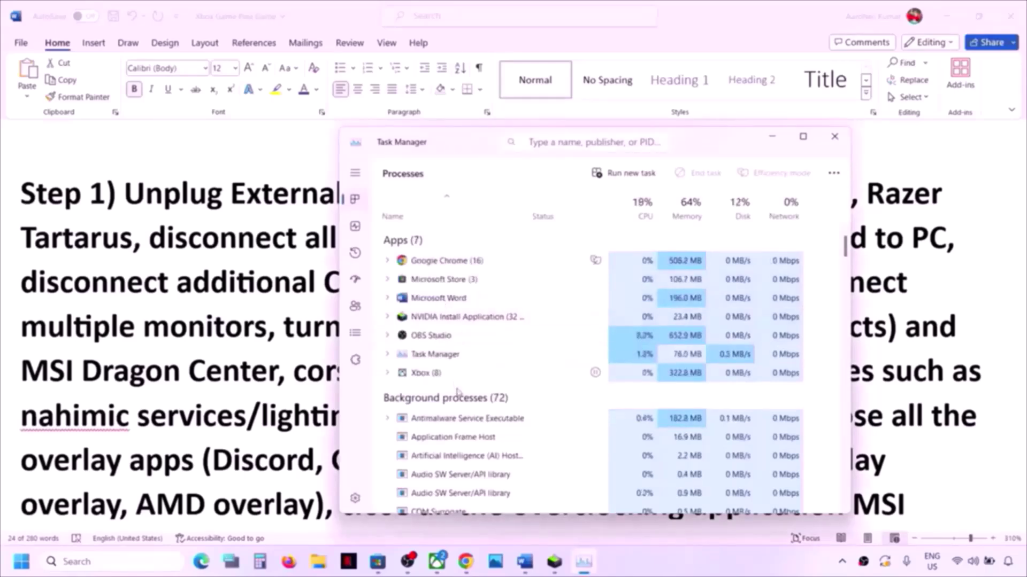
right_click(465, 338)
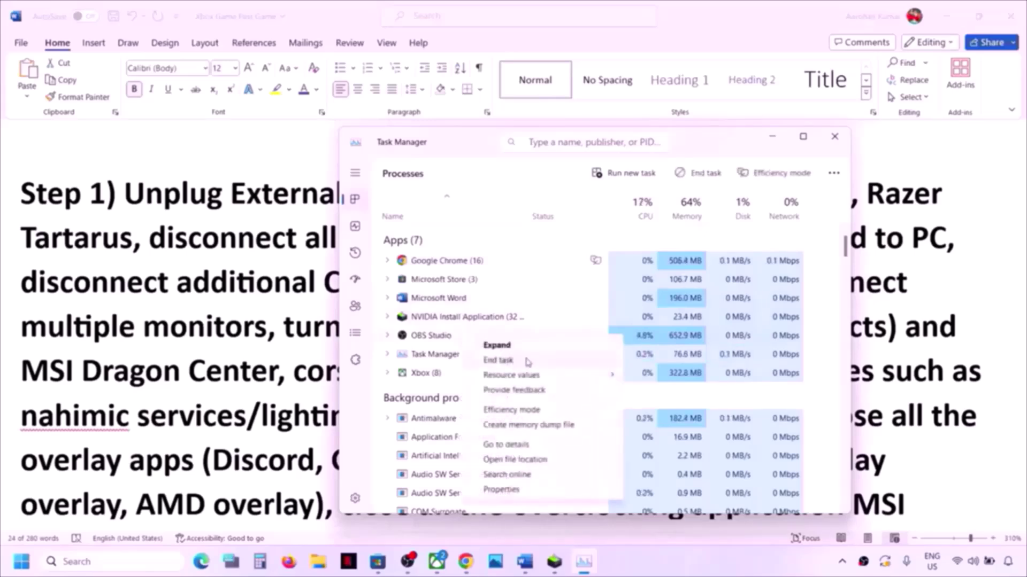
left_click(288, 396)
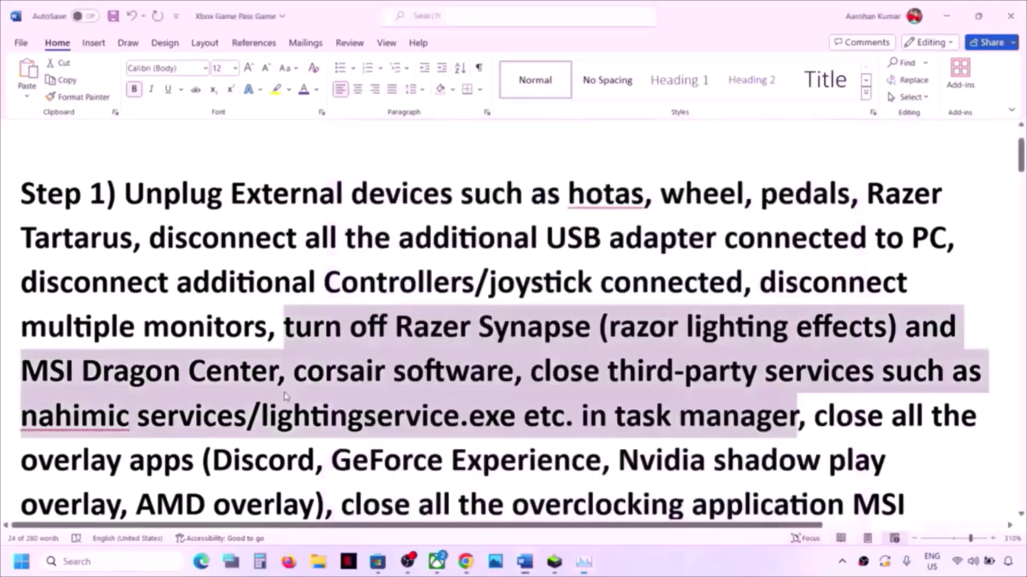
Review the Step 1 instructions on closing overlay apps, closing overclocking applications such as MSI Afterburner/Rivatuner, and performing a cleanboot.
left_click(367, 446)
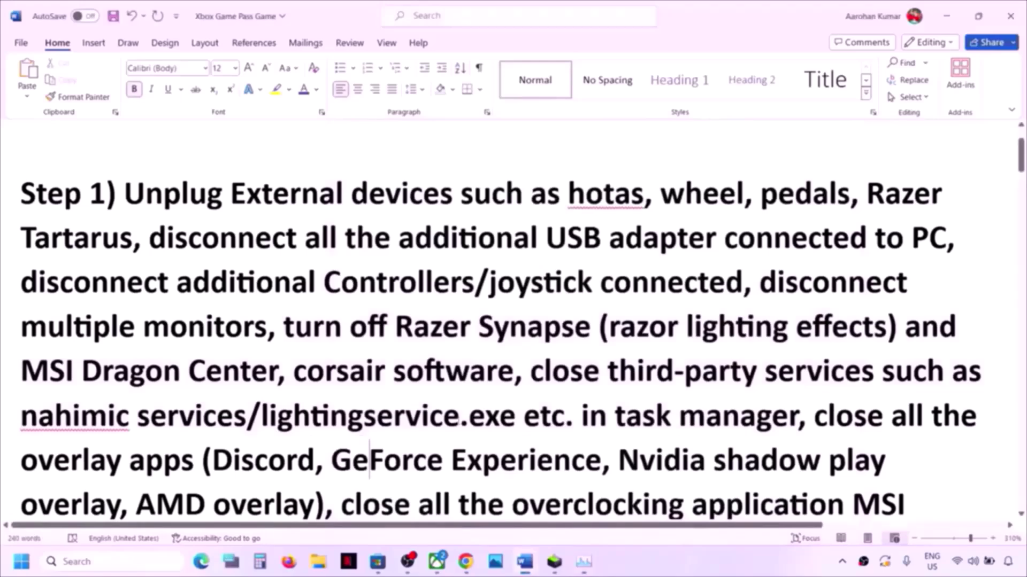
left_click_drag(329, 417, 194, 461)
scroll(569, 436, "down", 2)
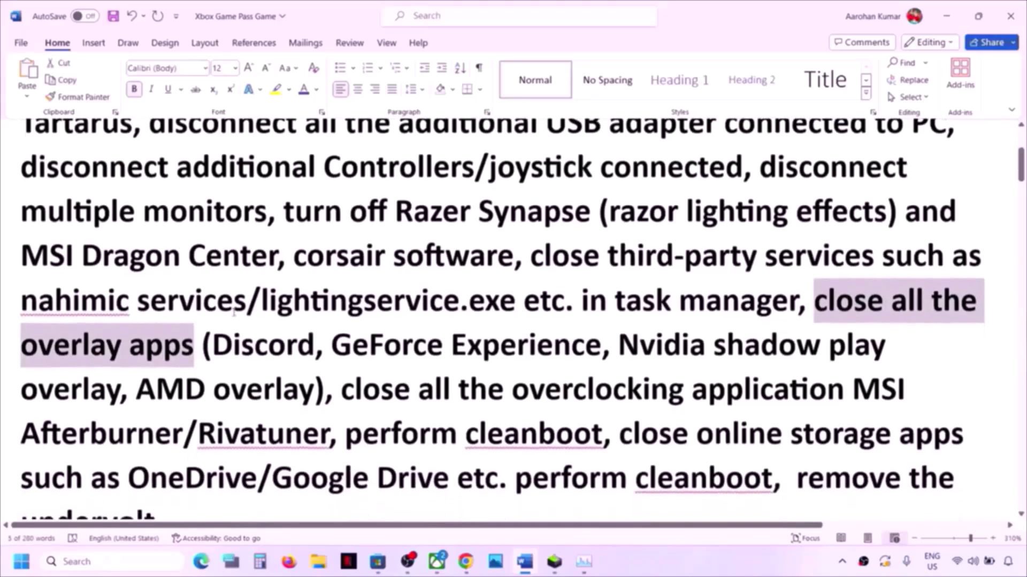
left_click_drag(212, 346, 601, 347)
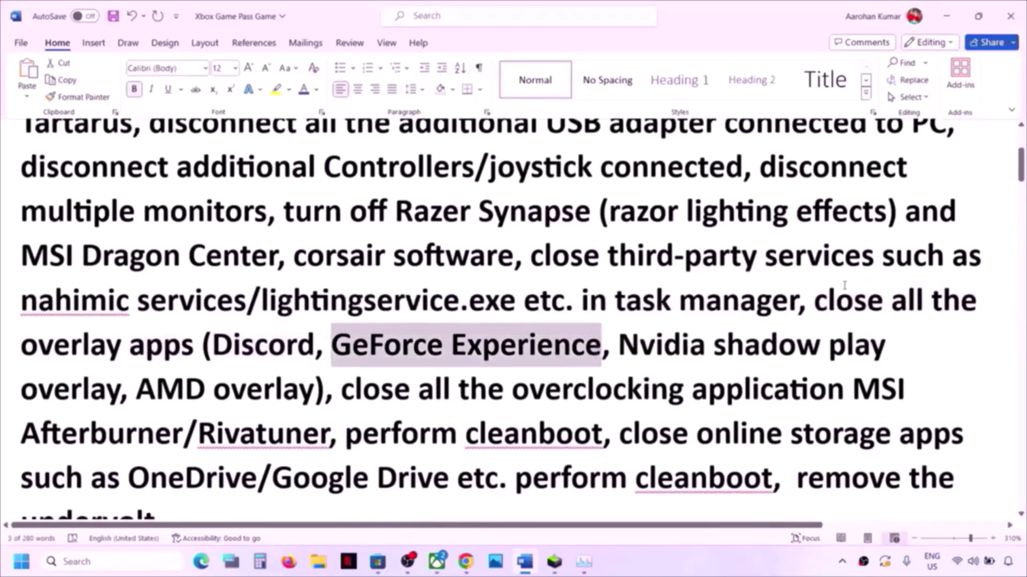
left_click_drag(814, 301, 622, 395)
left_click_drag(690, 393, 321, 428)
left_click(675, 373)
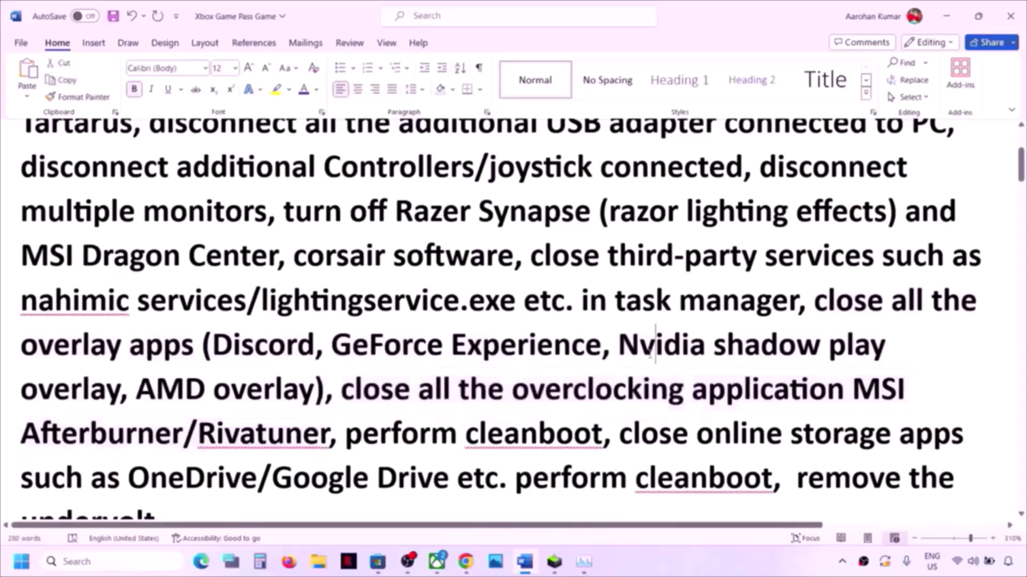
left_click_drag(512, 390, 707, 399)
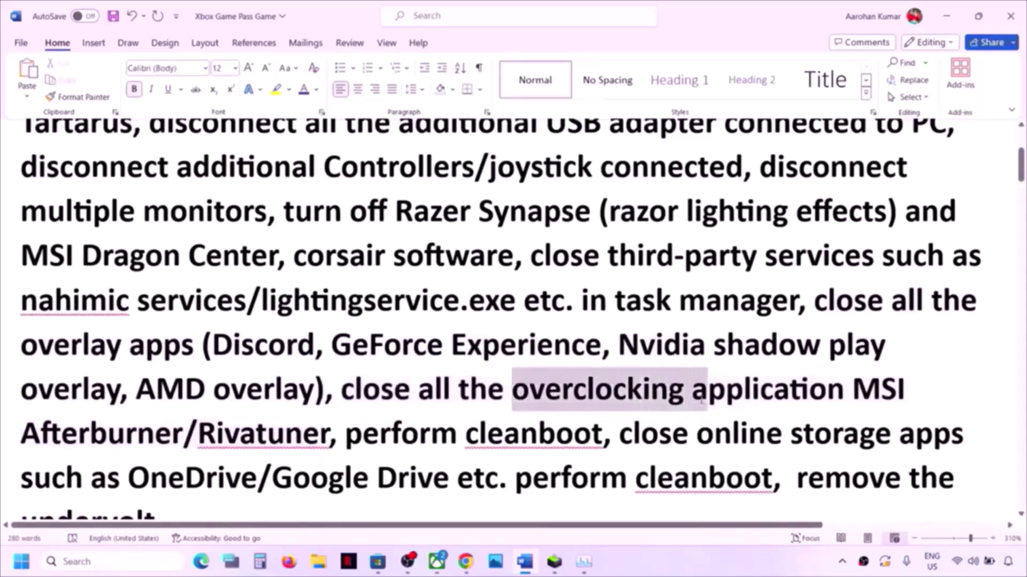
left_click_drag(347, 436, 602, 436)
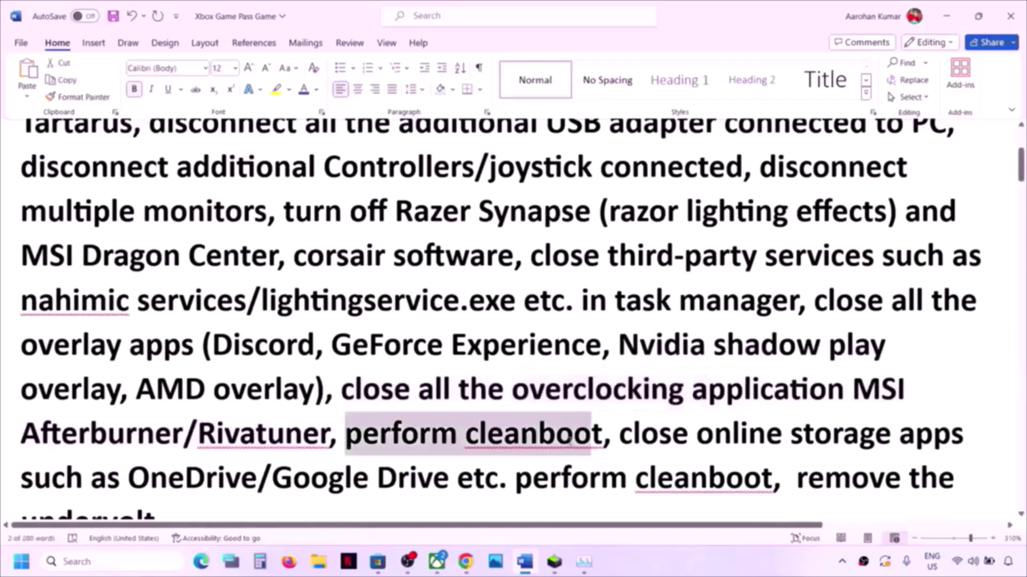
Set up a clean boot in System Configuration with all Microsoft services hidden and every other service disabled.
left_click(100, 569)
type("system")
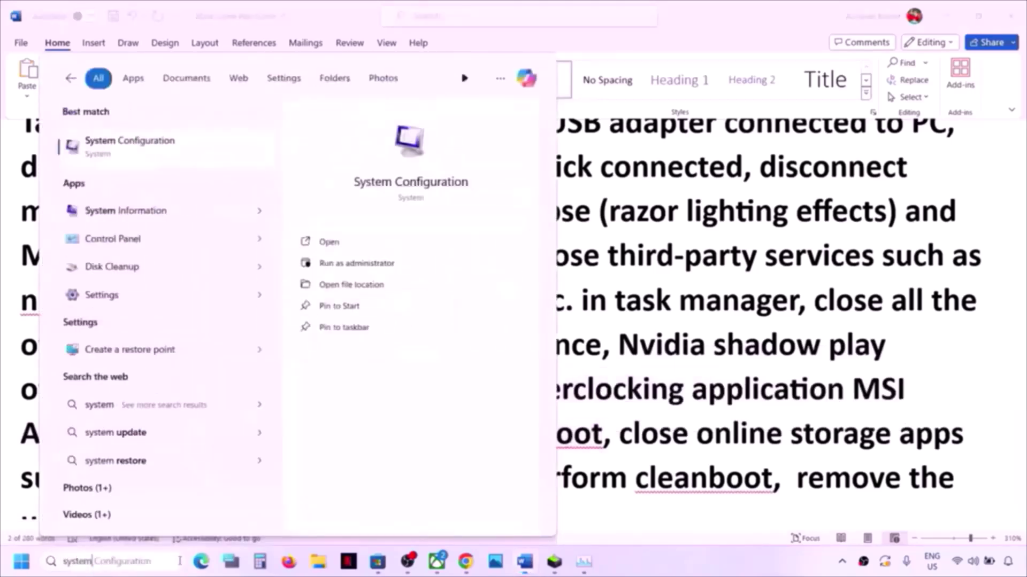
key("Right")
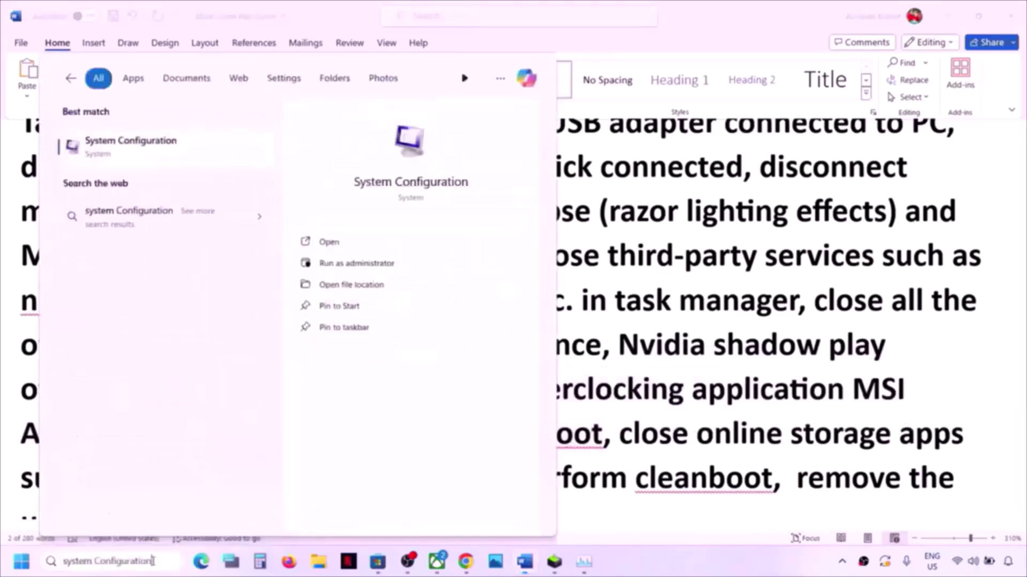
left_click(133, 157)
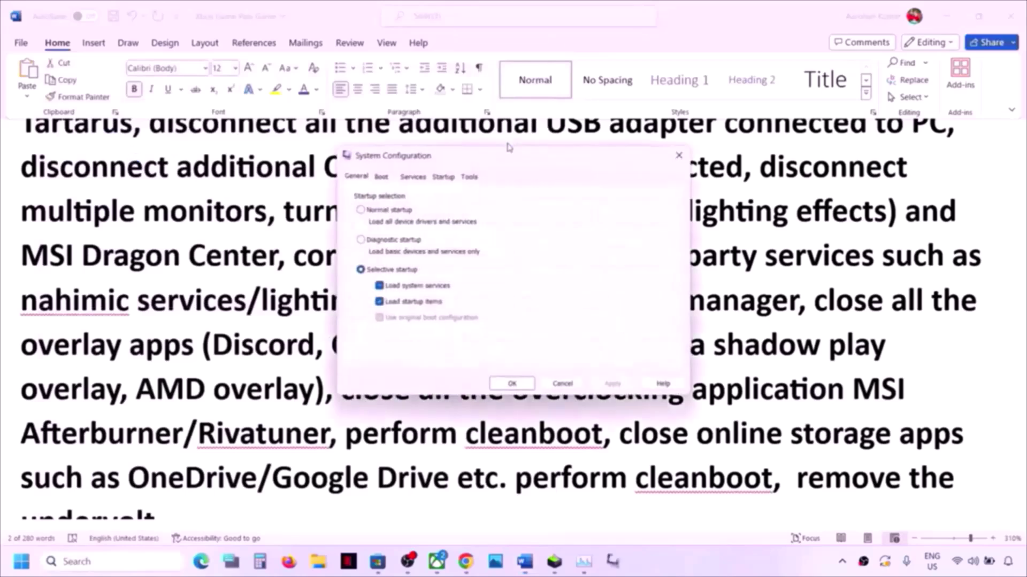
left_click(417, 178)
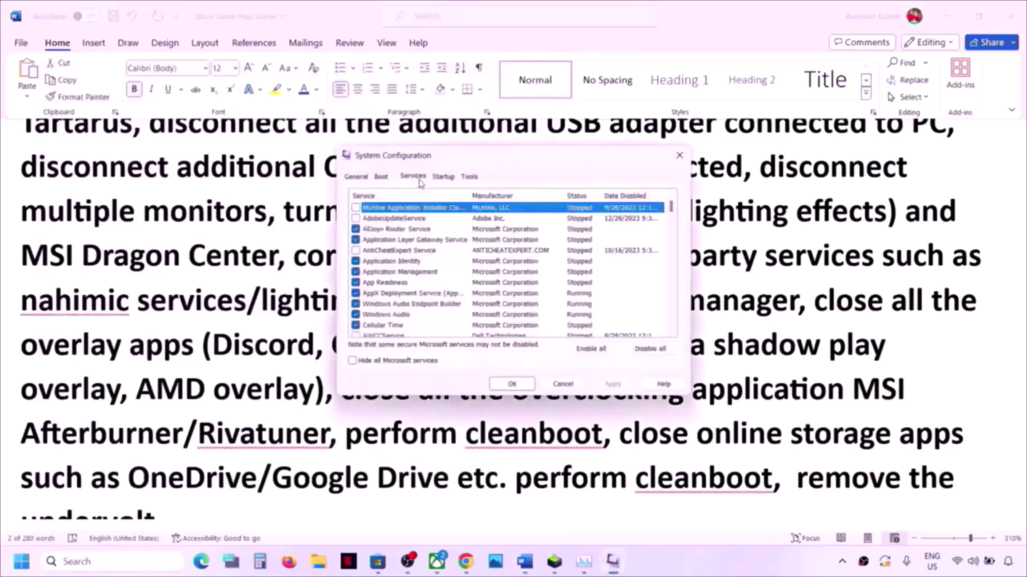
left_click(353, 362)
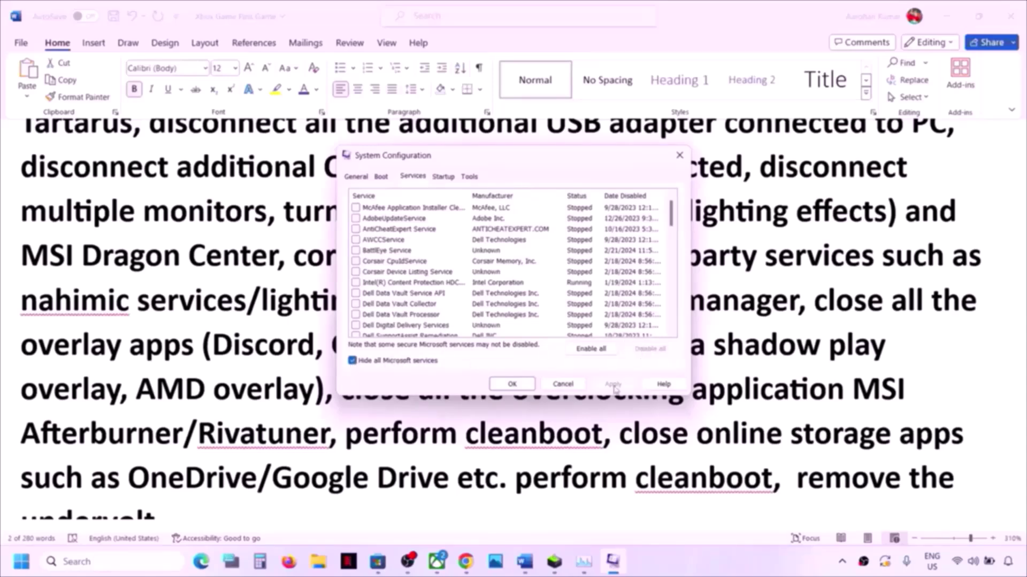
left_click(512, 383)
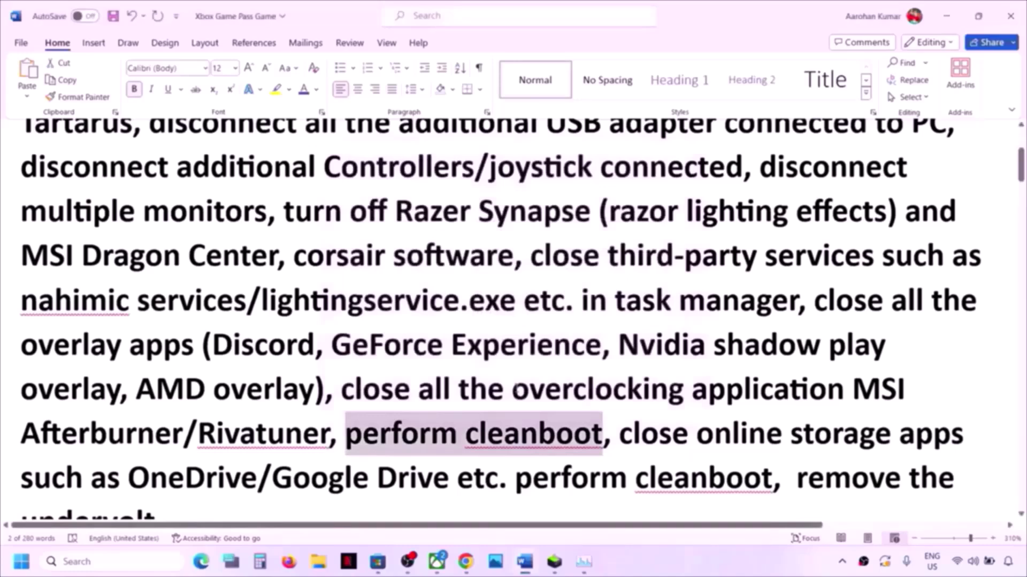
Follow the instruction on online storage apps by quitting OneDrive from the background and confirming its closure.
scroll(514, 321, "down", 2)
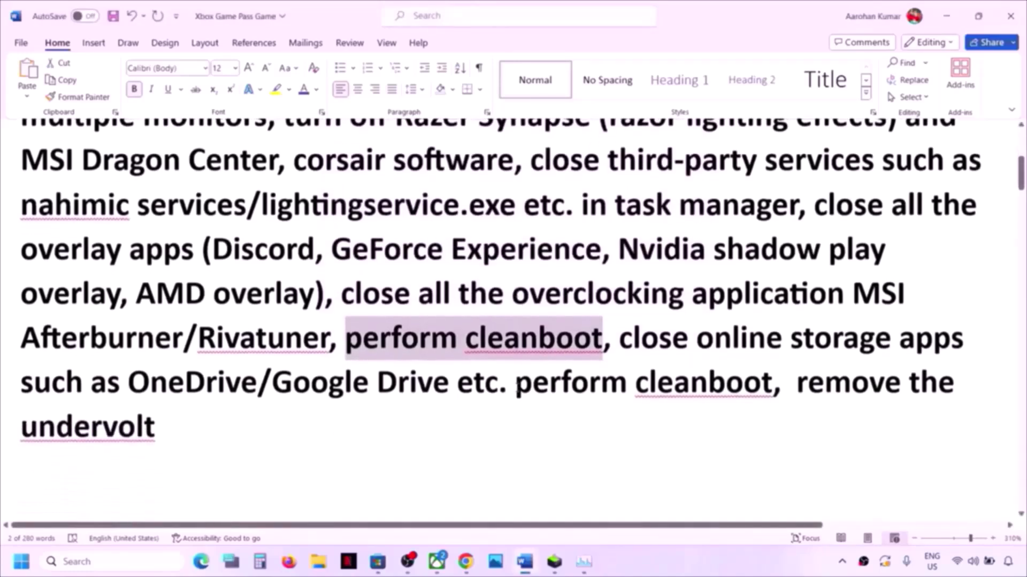
left_click_drag(620, 338, 240, 384)
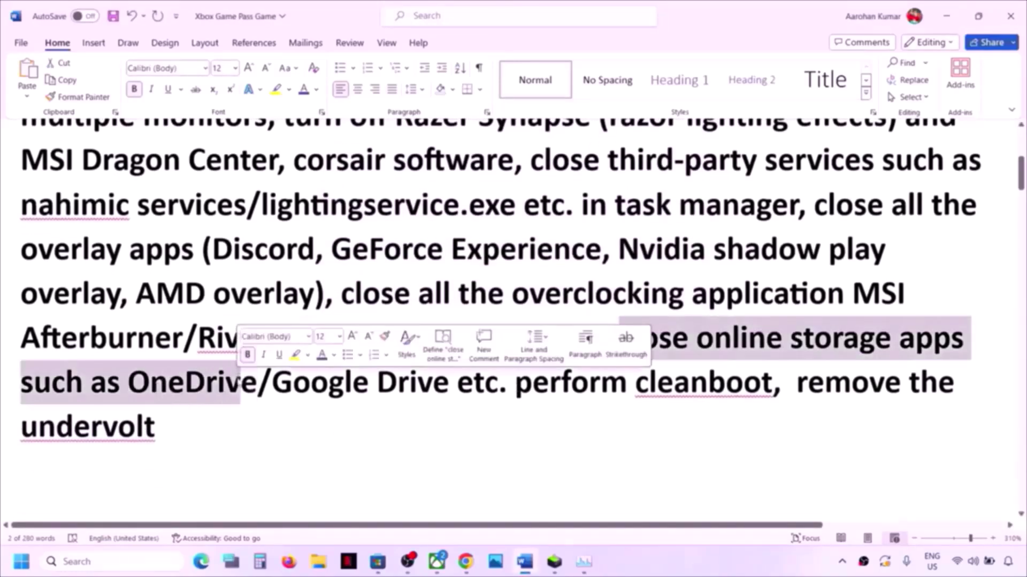
left_click(842, 561)
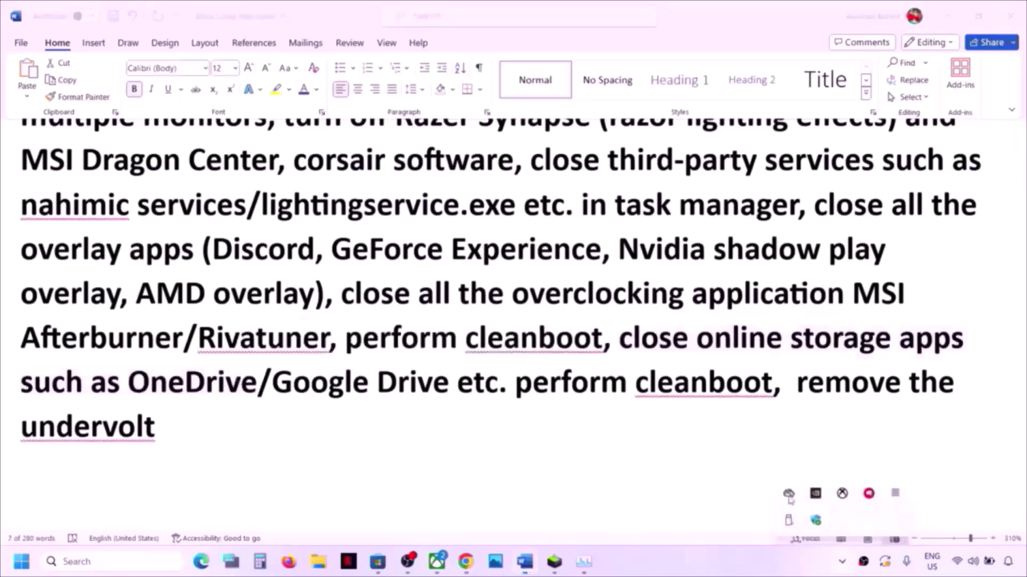
right_click(788, 494)
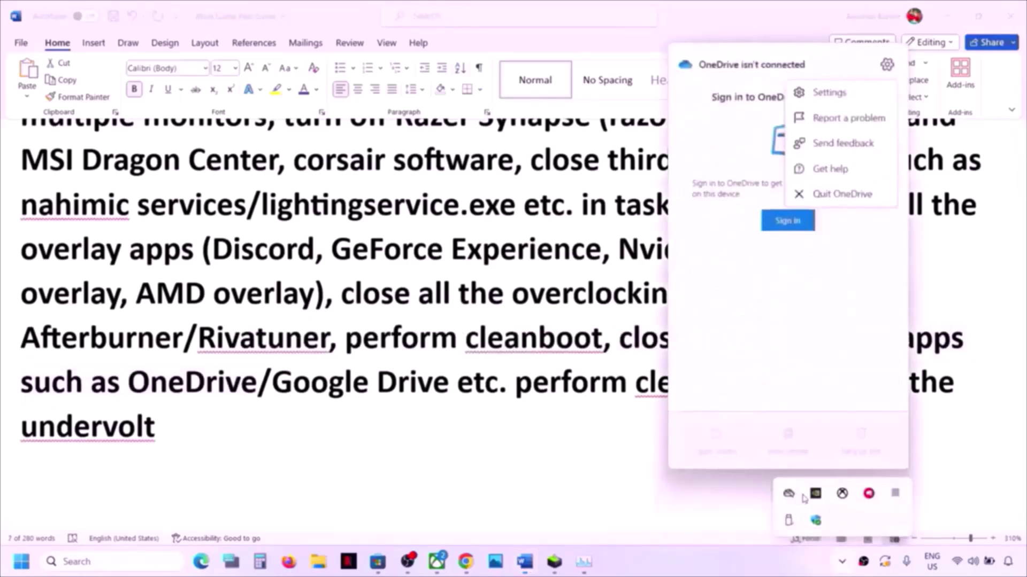
left_click(854, 194)
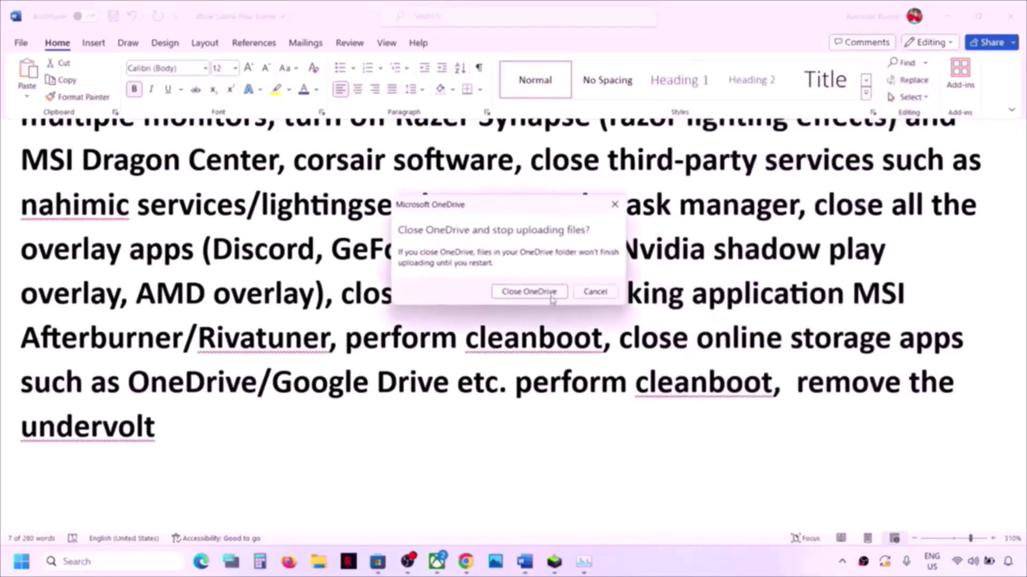
left_click(530, 291)
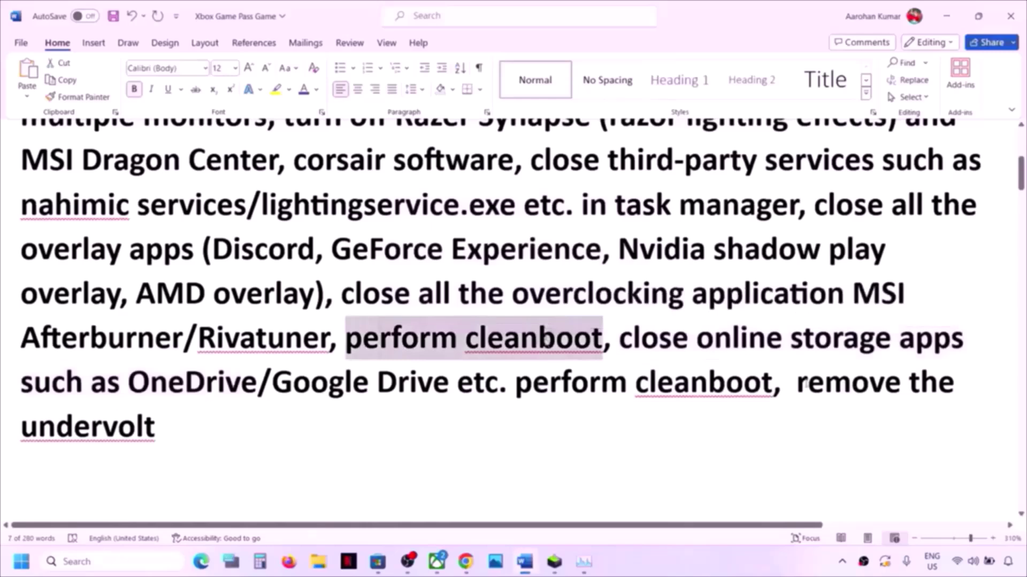
Review the Step 1 instruction to remove the undervolt and the Step 2 instruction to restart the PC.
left_click_drag(797, 384, 896, 419)
left_click(500, 384)
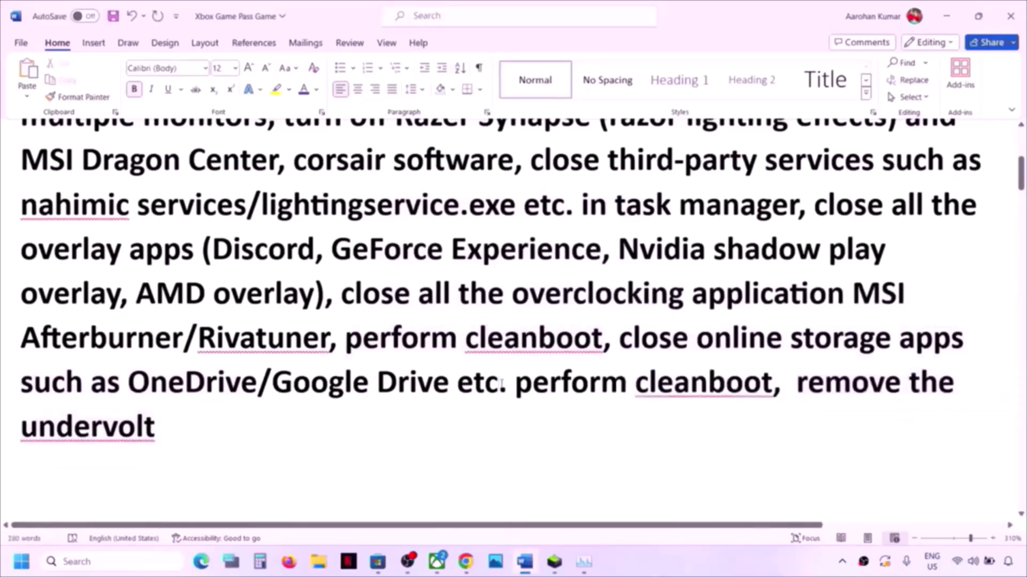
scroll(501, 384, "down", 3)
scroll(501, 384, "up", 1)
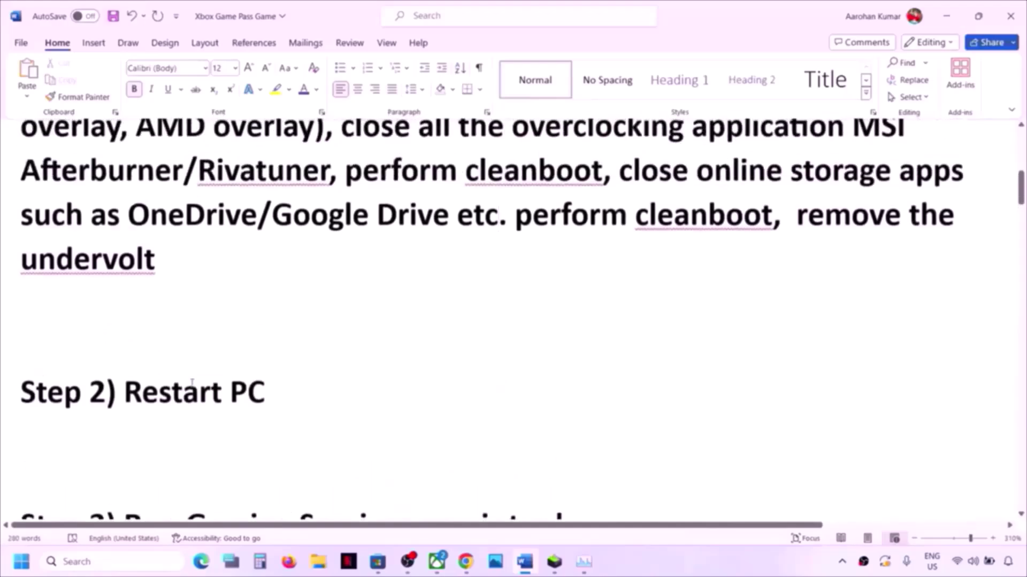
left_click_drag(126, 390, 359, 399)
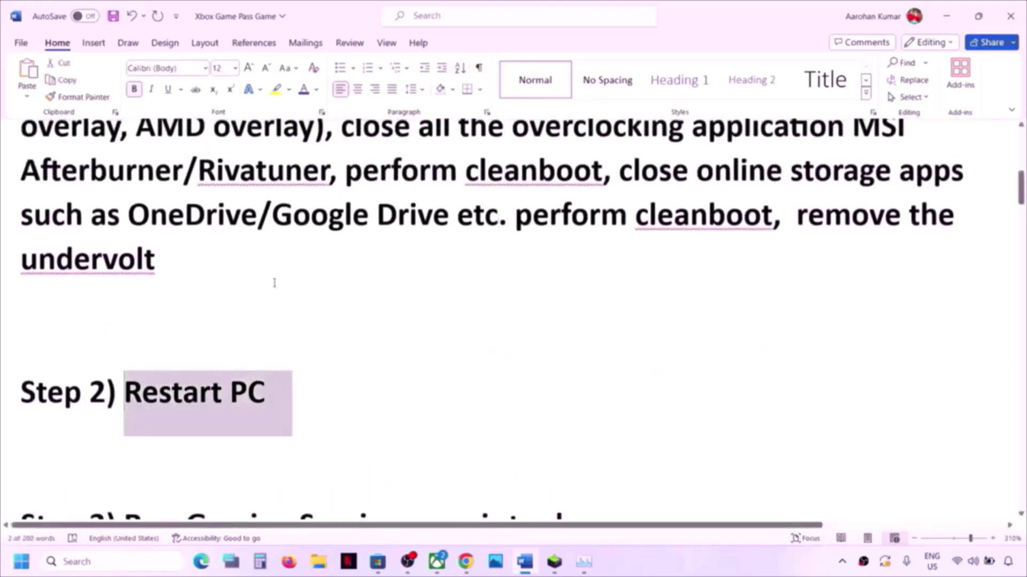
scroll(275, 283, "up", 2)
scroll(297, 257, "down", 2)
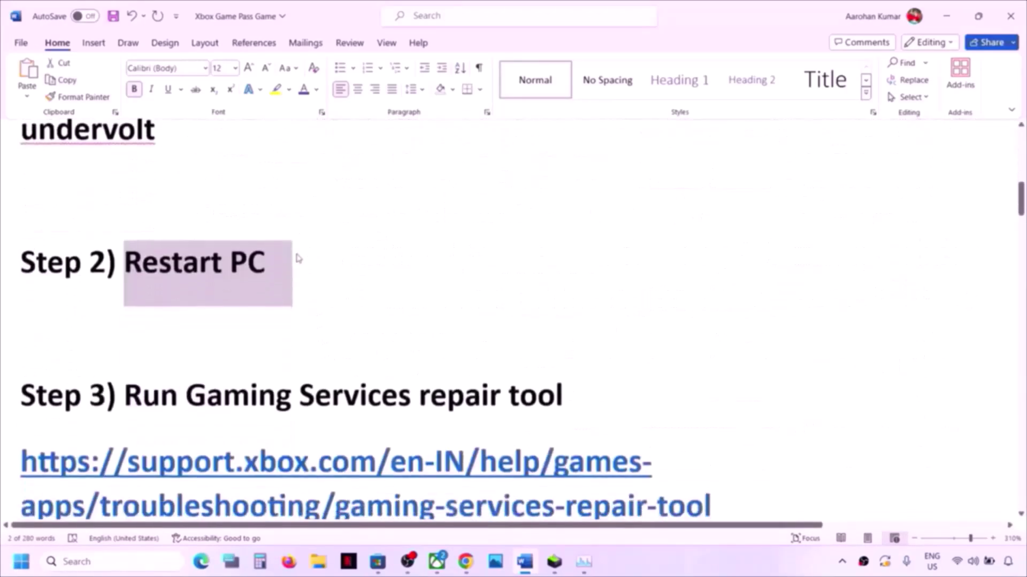
Display the Windows power options for restarting the PC and dismiss them without restarting.
key("super")
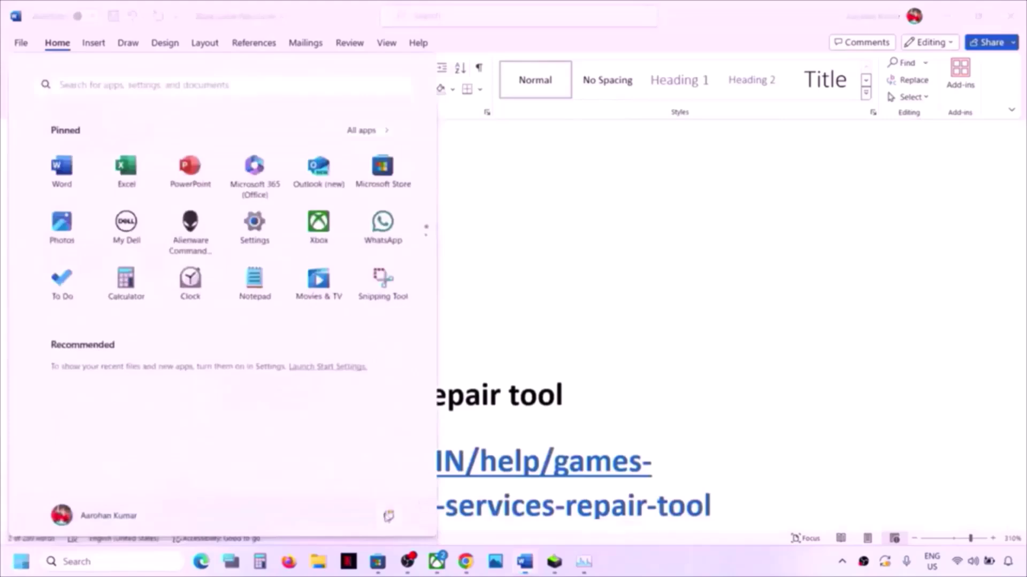
left_click(389, 516)
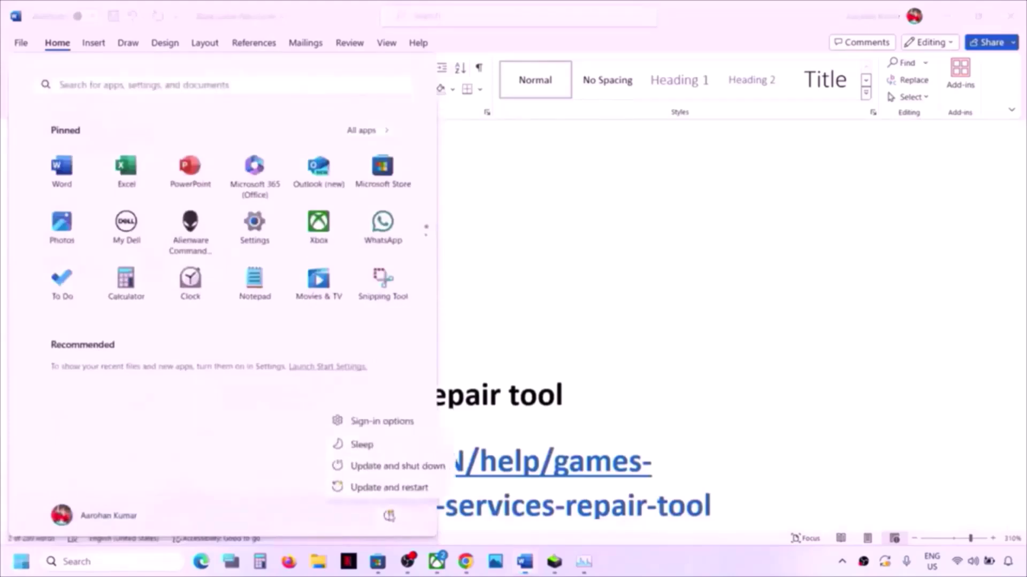
left_click(668, 370)
left_click(668, 370)
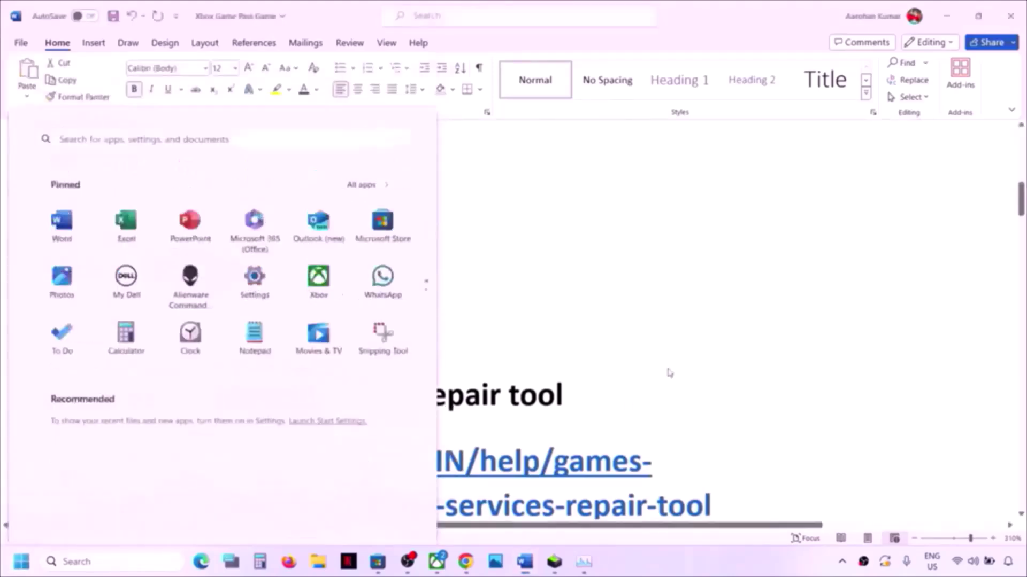
Select the repair tool link in Step 3 and switch to the Gaming Services Repair Tool page in Chrome.
scroll(344, 379, "down", 2)
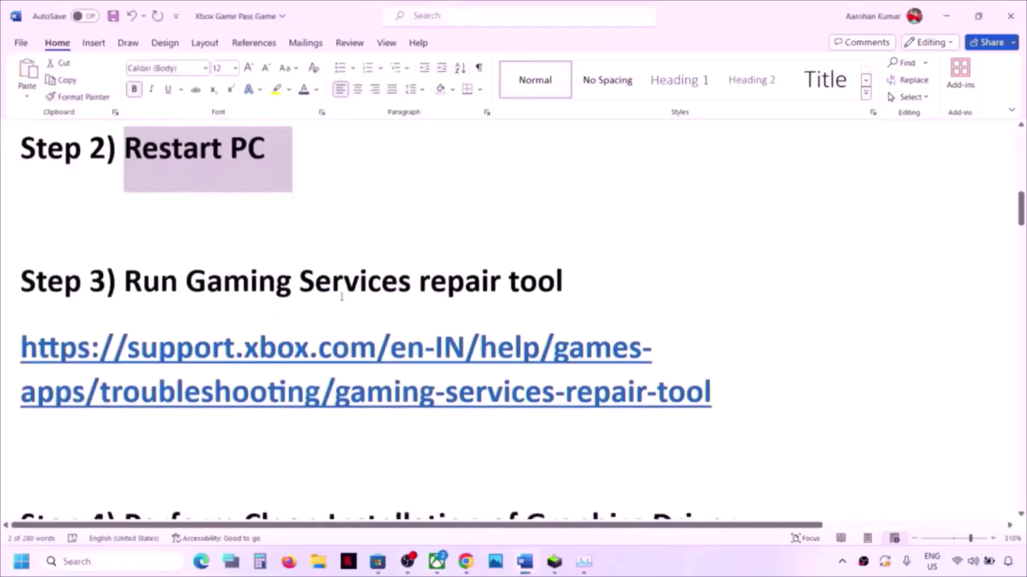
left_click_drag(725, 387, 155, 337)
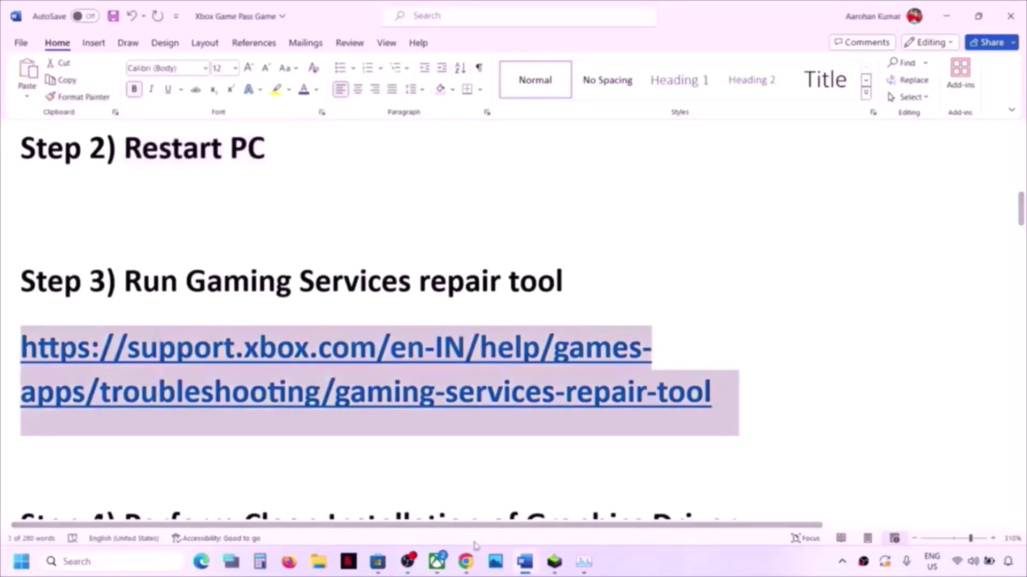
left_click(466, 566)
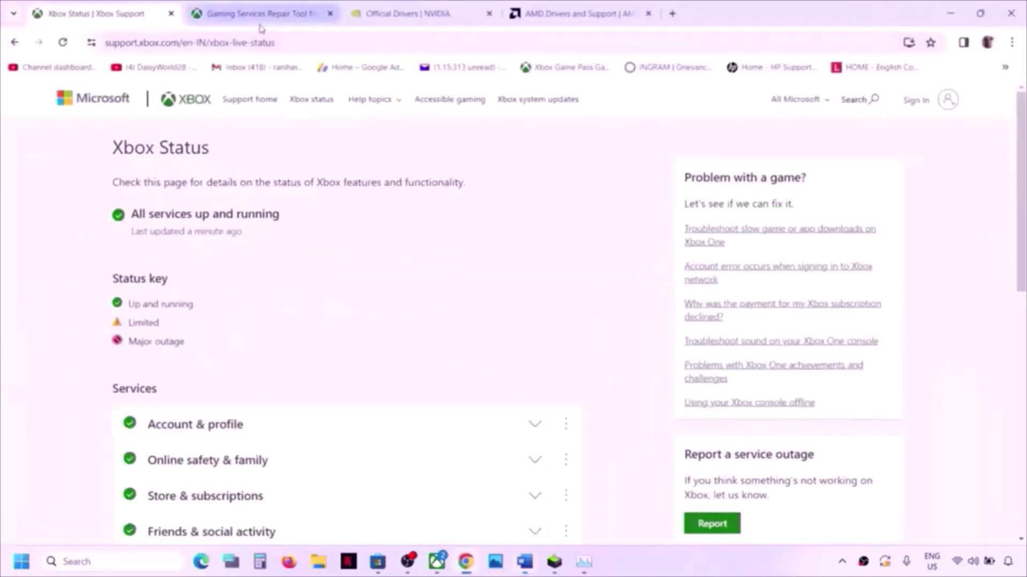
left_click(257, 15)
Expand the Downloadable version section and download the Gaming Services Repair Tool for PC.
scroll(283, 250, "down", 5)
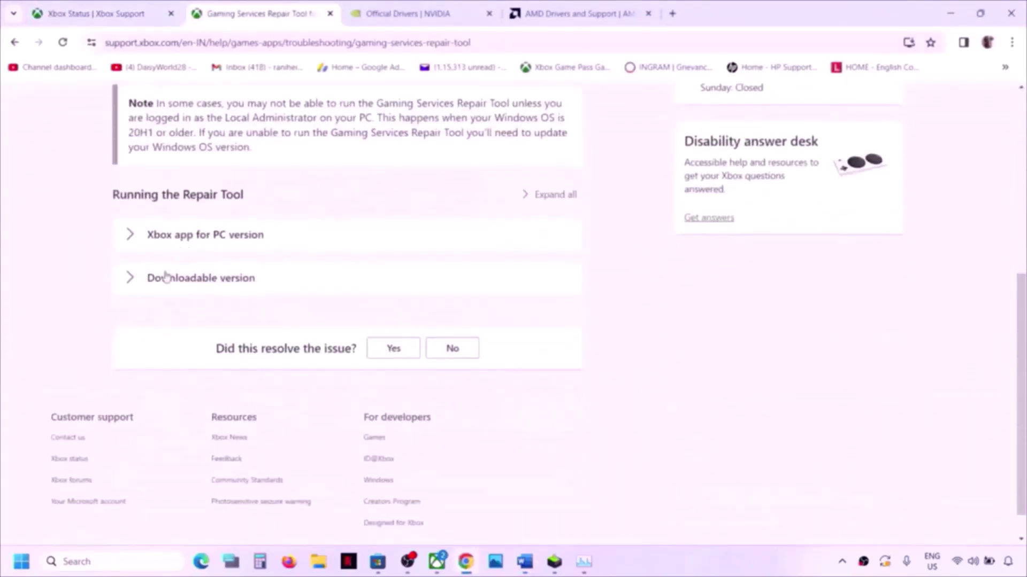
left_click(129, 277)
scroll(269, 334, "down", 2)
scroll(269, 336, "down", 6)
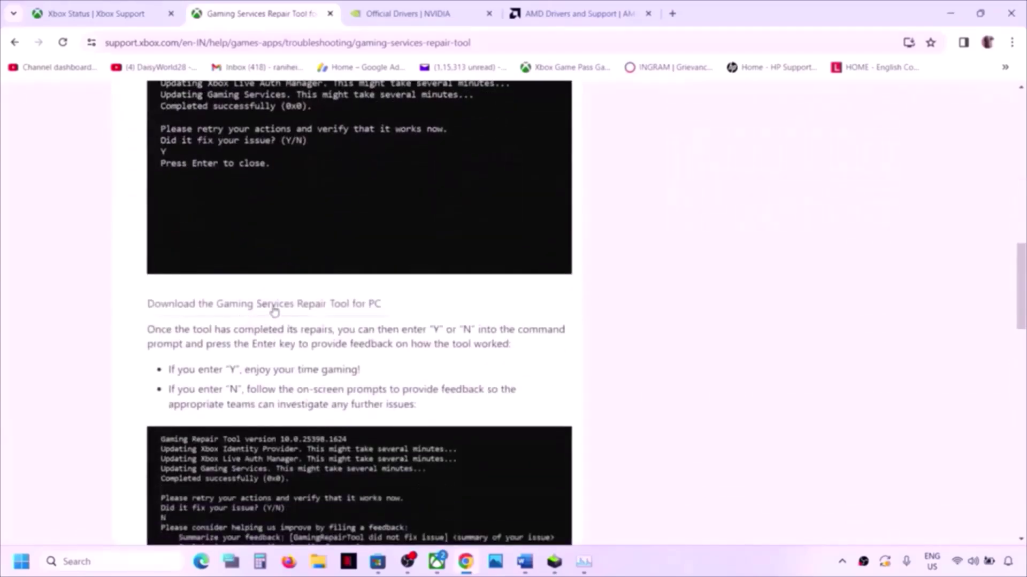
left_click(336, 311)
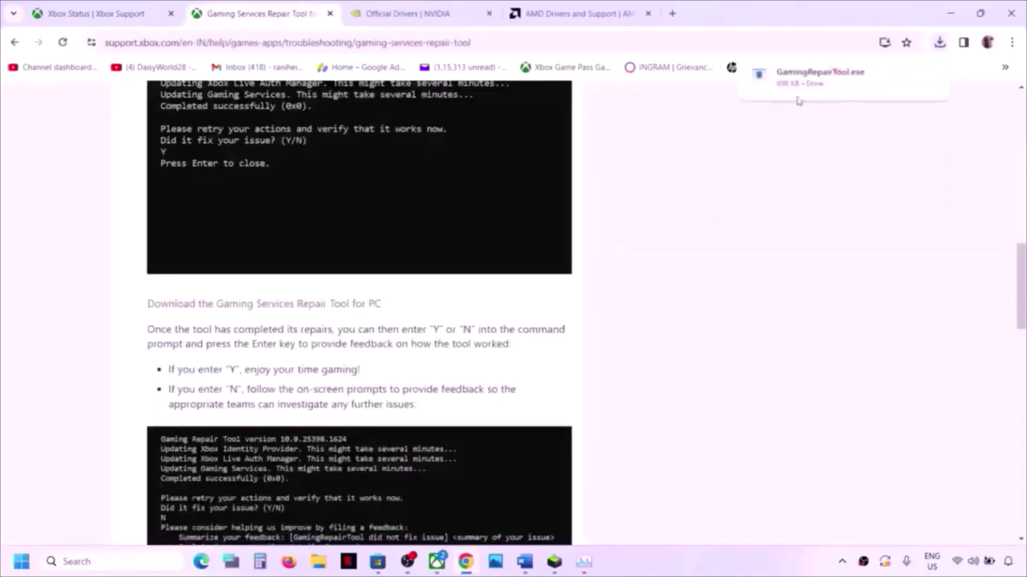
Run the downloaded GamingRepairTool.exe and return to the browser page while it updates the Xbox components.
left_click(795, 83)
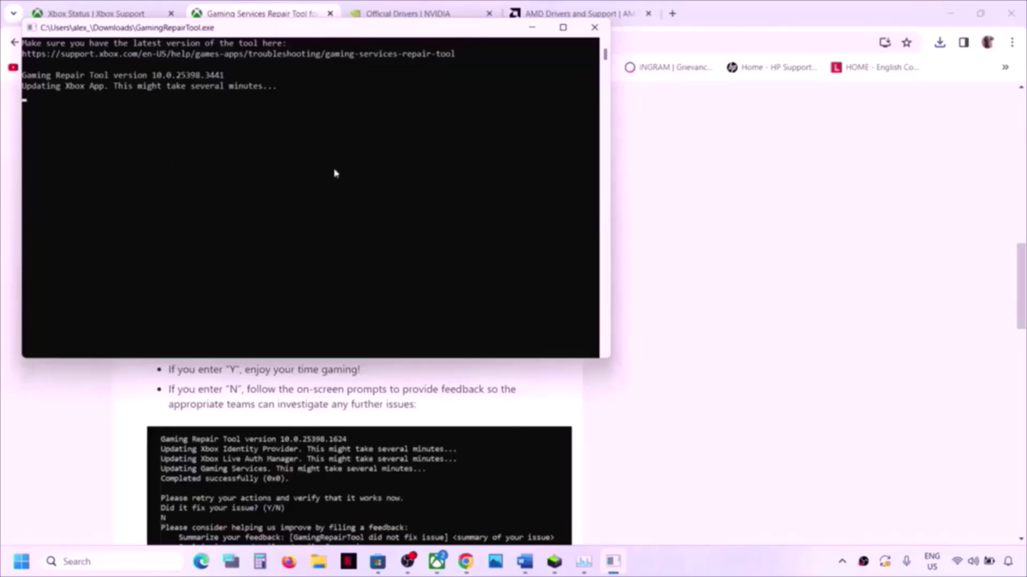
left_click(672, 456)
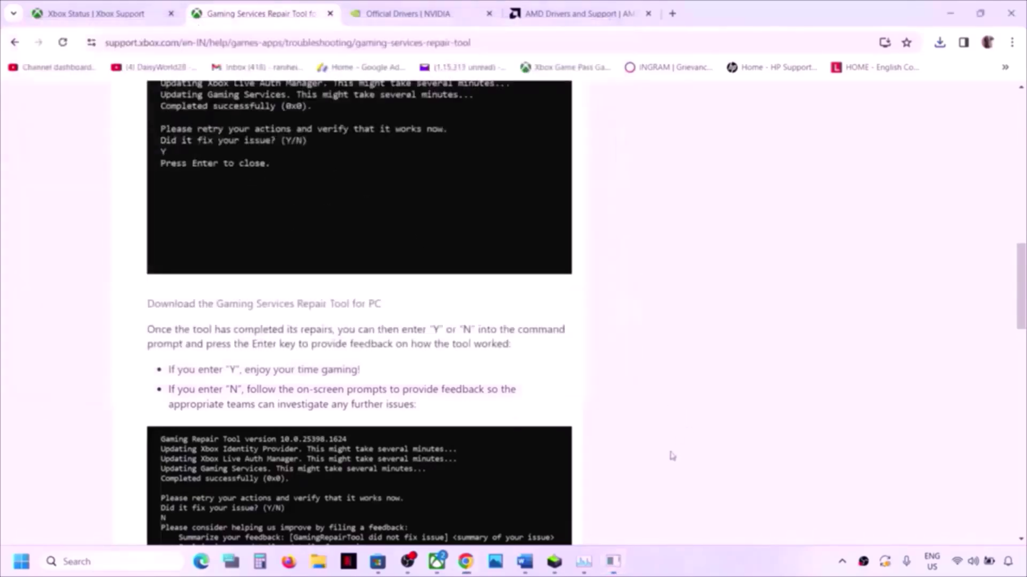
Switch to the Xbox app, open the Gaming Services Repair Tool from its Support options and start repairing.
left_click(436, 566)
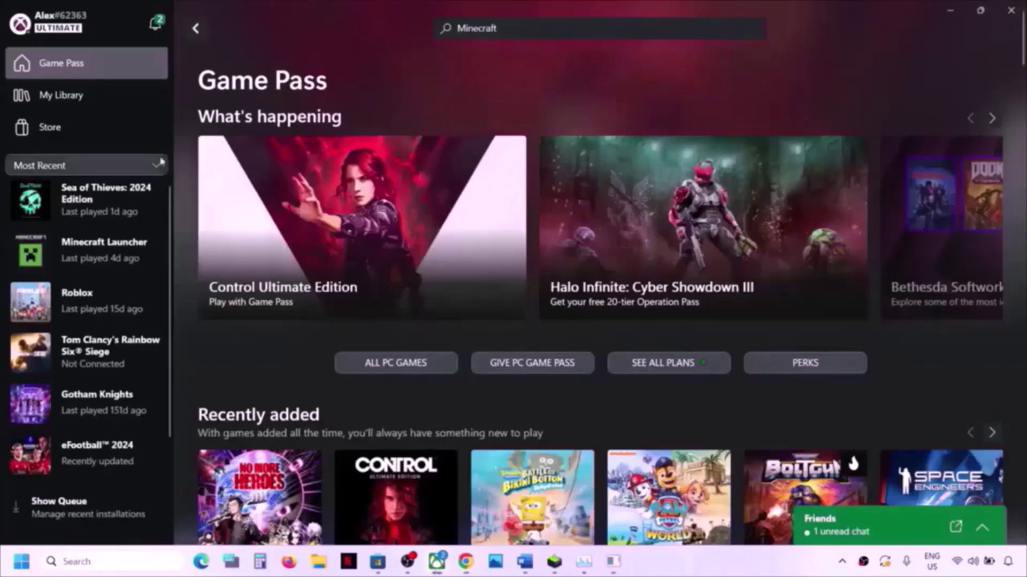
left_click(48, 21)
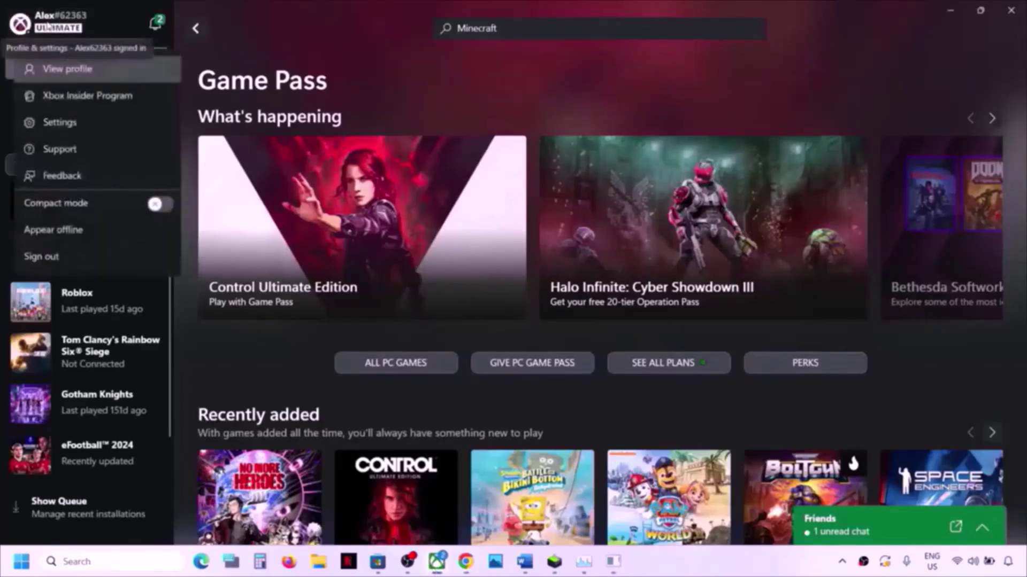
left_click(60, 150)
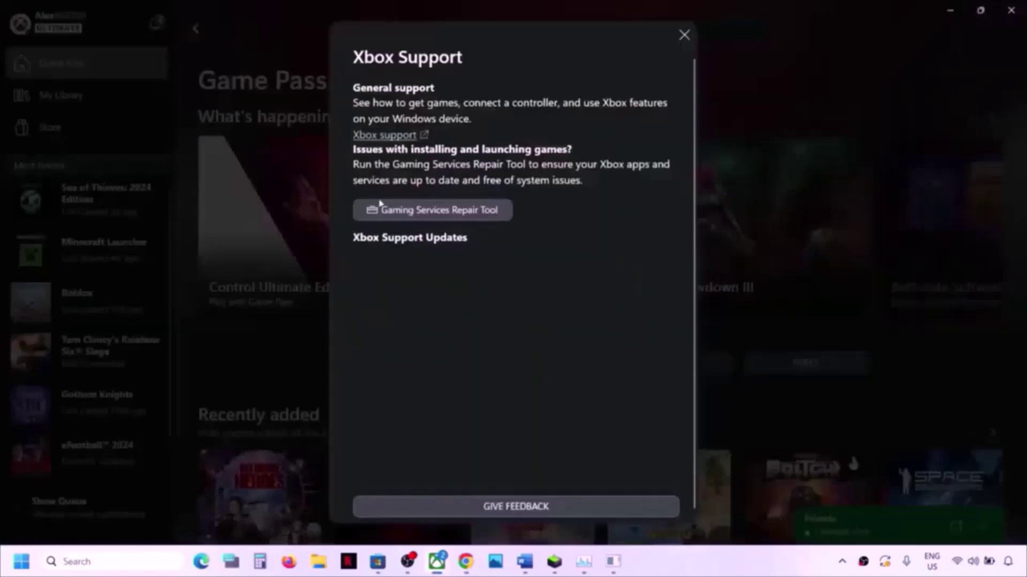
left_click(471, 213)
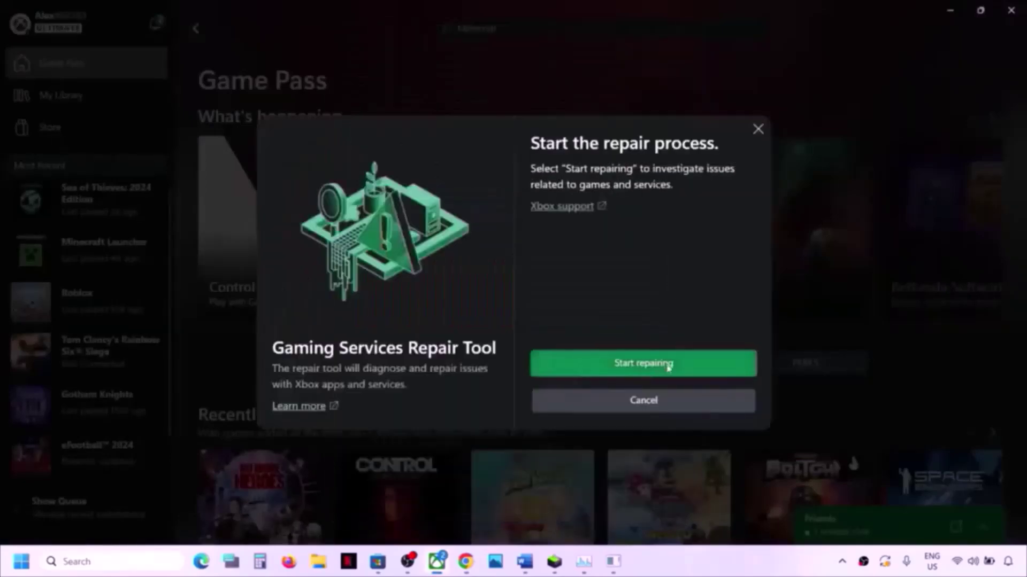
left_click(643, 365)
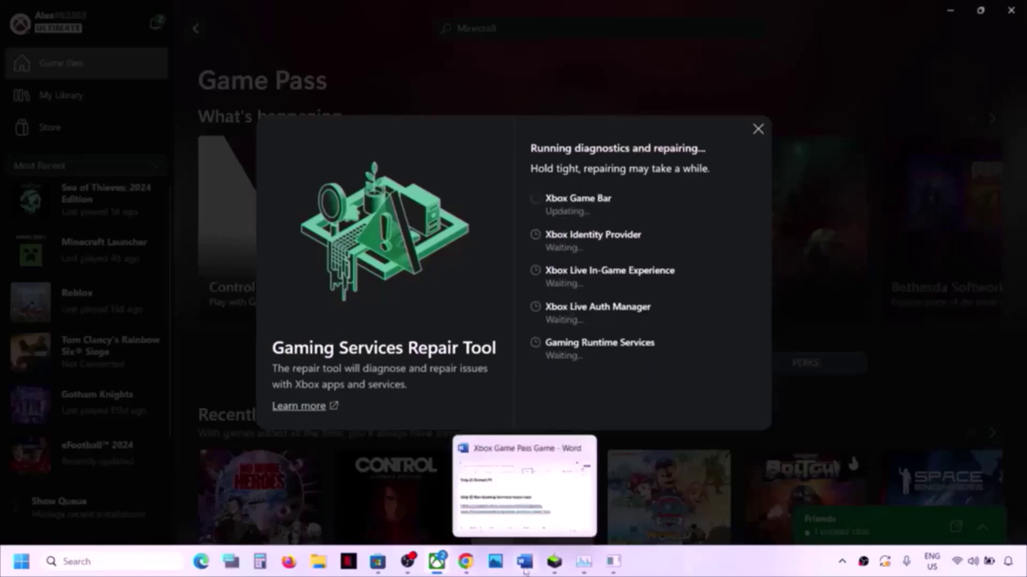
Switch to the Word guide and review Step 4 on clean graphics driver installation, including the NVIDIA and AMD links.
left_click(524, 571)
scroll(322, 397, "down", 4)
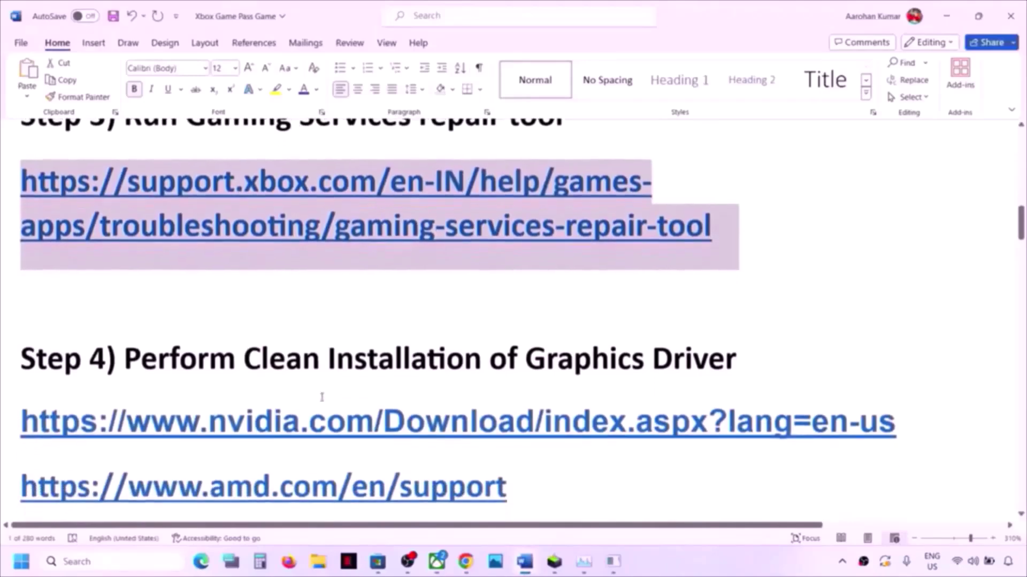
left_click_drag(229, 359, 701, 366)
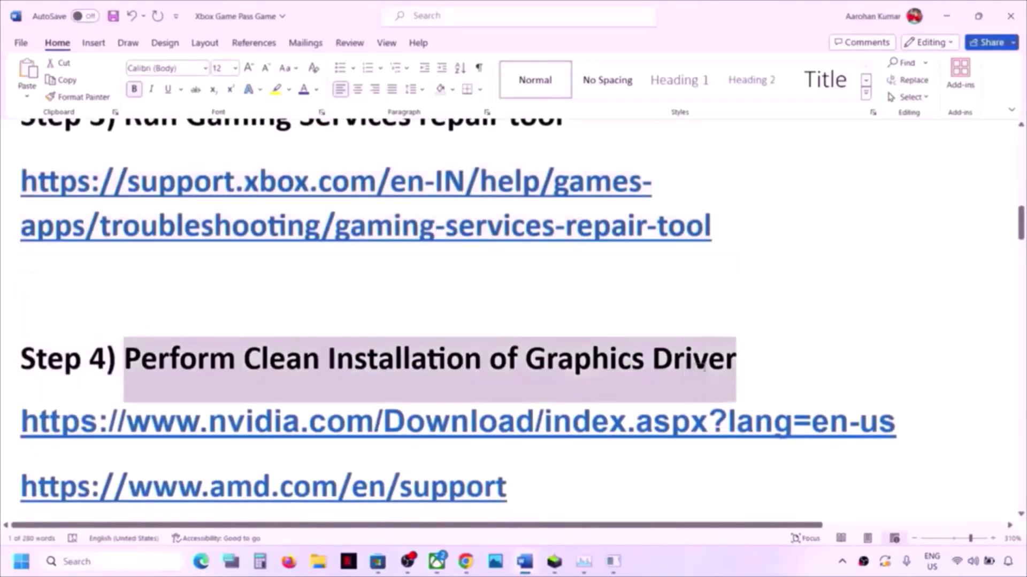
left_click_drag(200, 425, 515, 428)
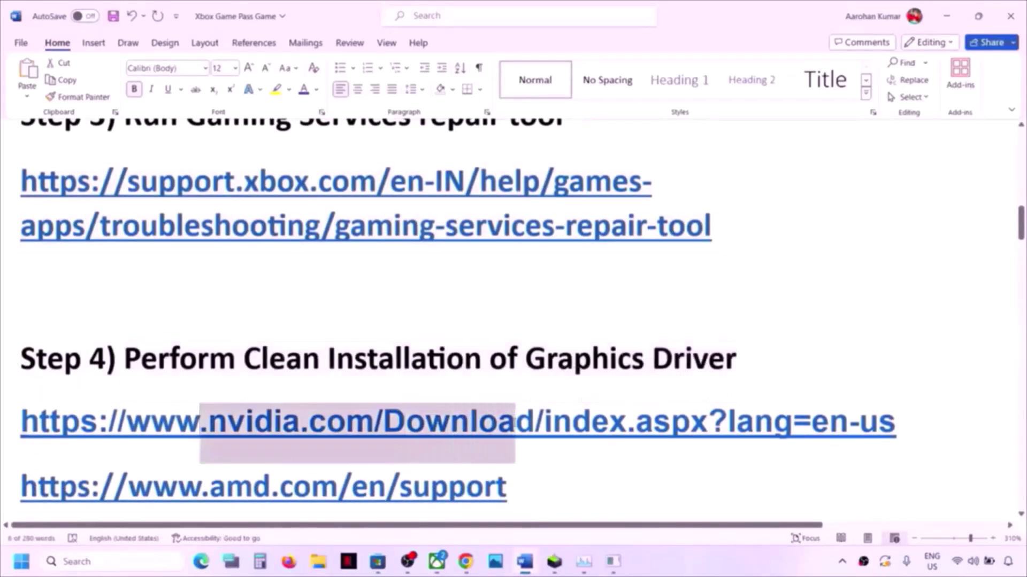
scroll(513, 422, "down", 2)
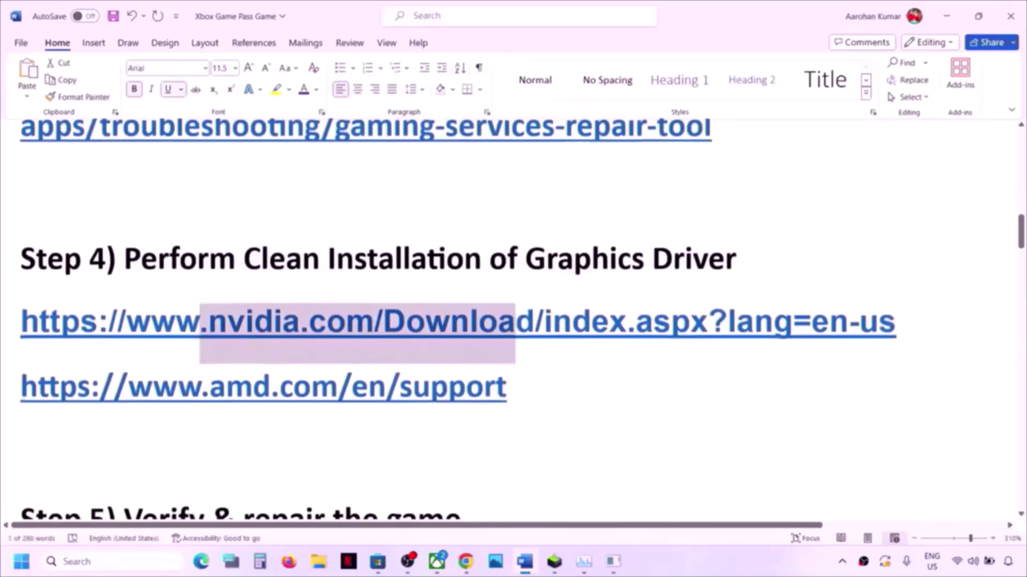
left_click_drag(179, 391, 482, 385)
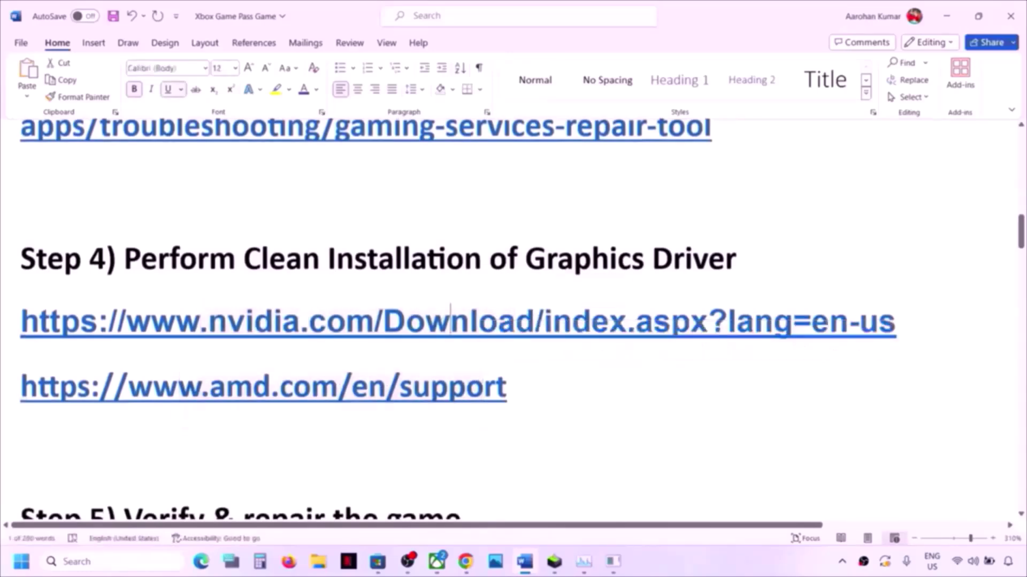
triple_click(439, 329)
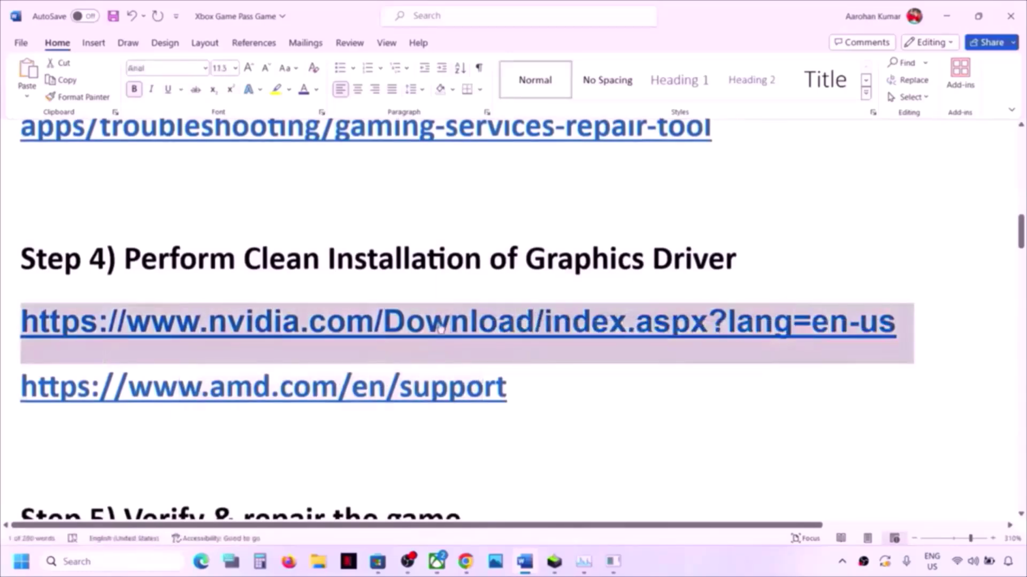
Switch to the NVIDIA driver page in Chrome and choose GeForce as product type and GeForce RTX 30 Series (Notebooks) as series.
left_click(465, 561)
left_click(440, 15)
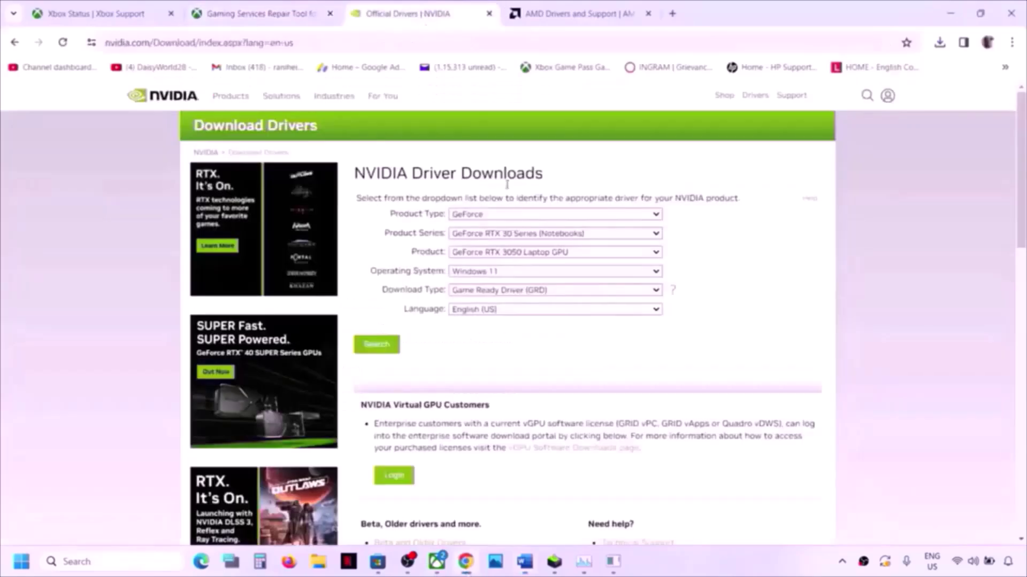
left_click(513, 217)
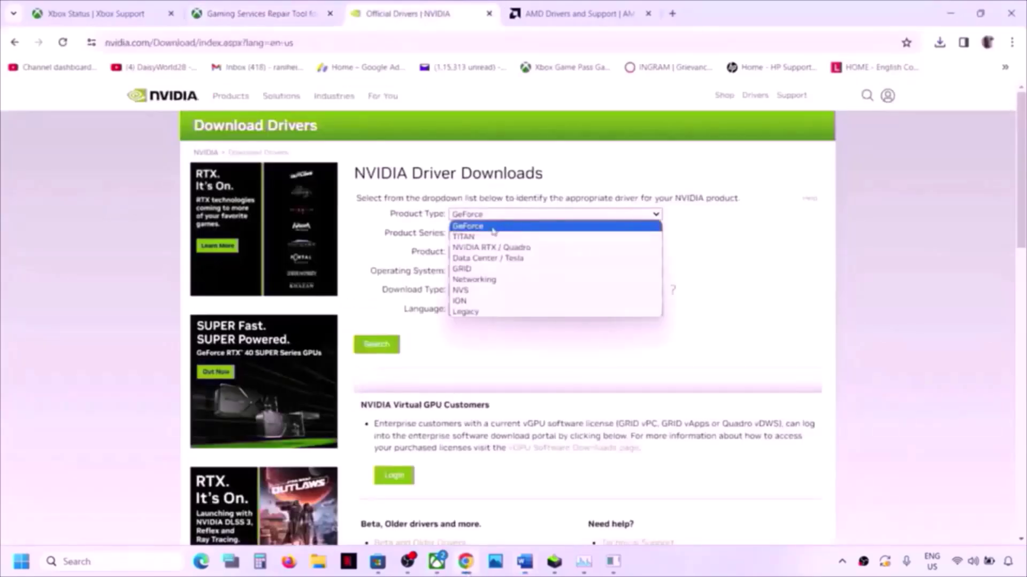
left_click(492, 231)
left_click(498, 235)
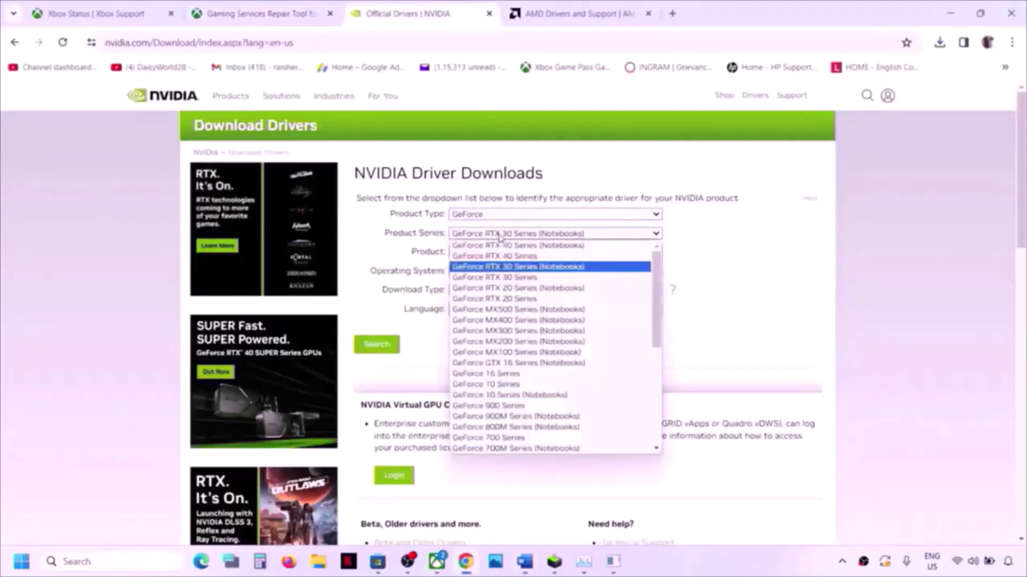
left_click(524, 270)
Choose GeForce RTX 3050 Laptop GPU as the product and Windows 11 as the operating system.
left_click(539, 253)
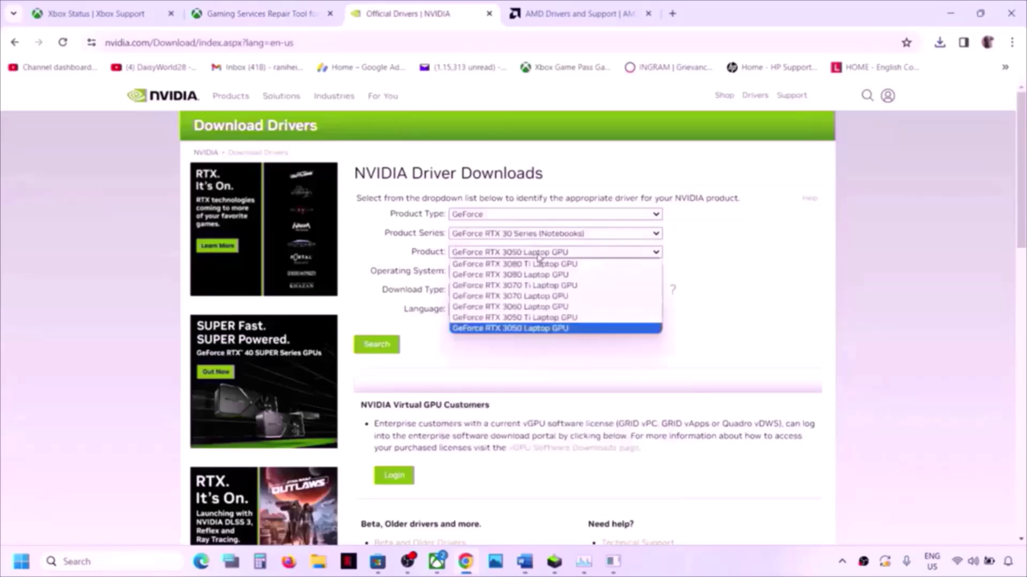
left_click(535, 328)
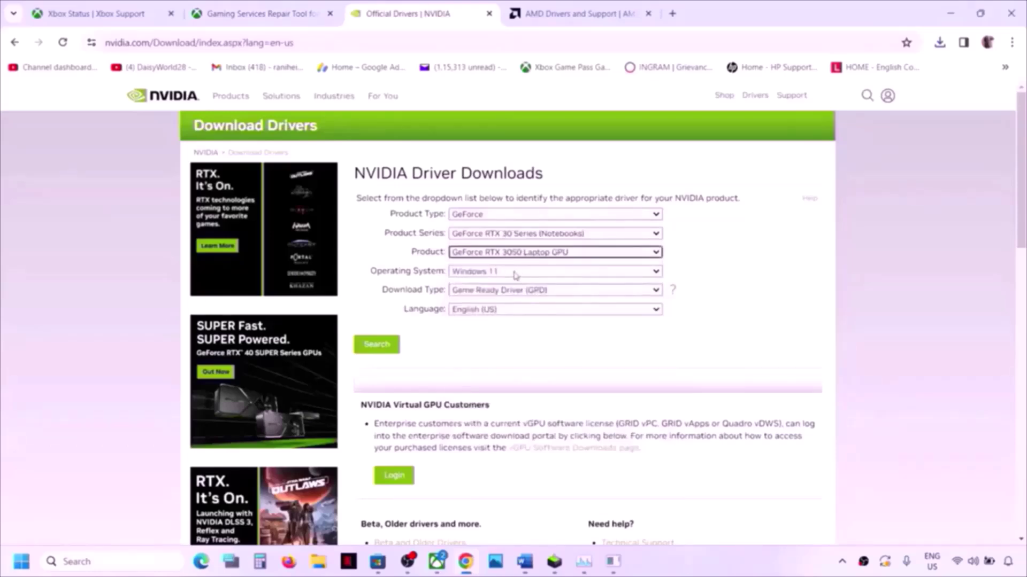
left_click(516, 274)
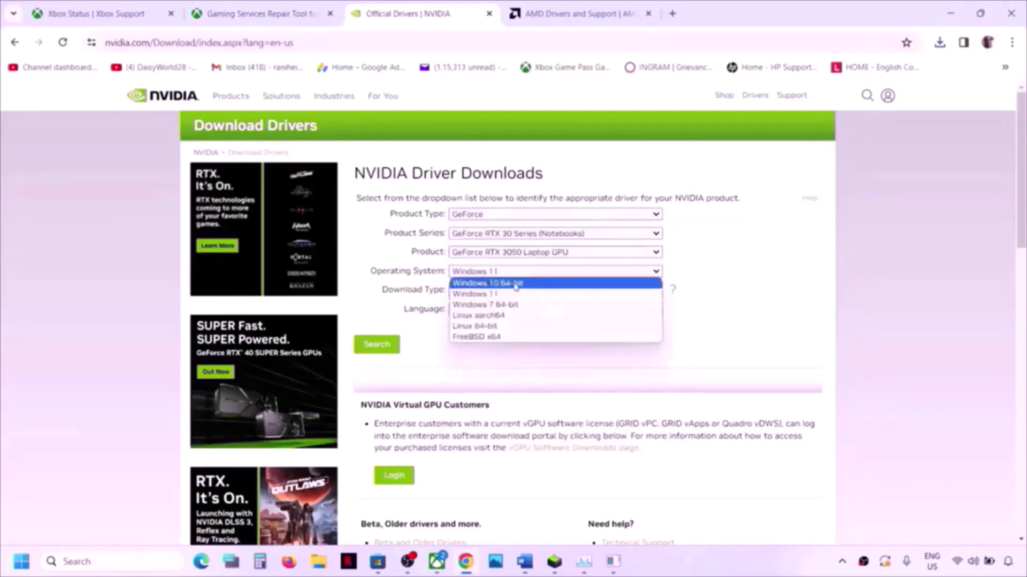
left_click(503, 295)
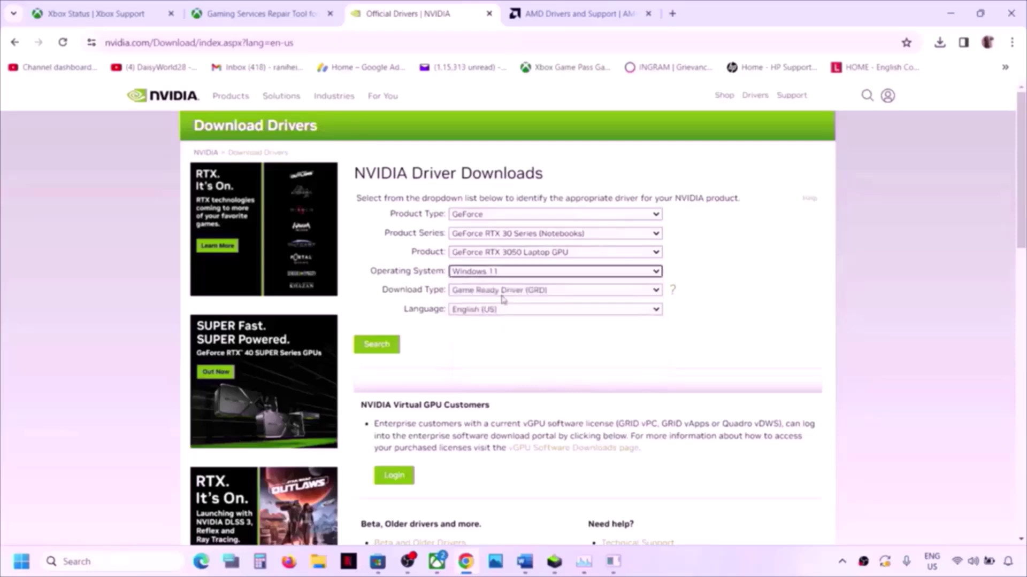
Search for the matching NVIDIA driver and download the GeForce Game Ready Driver 551.76.
left_click(383, 346)
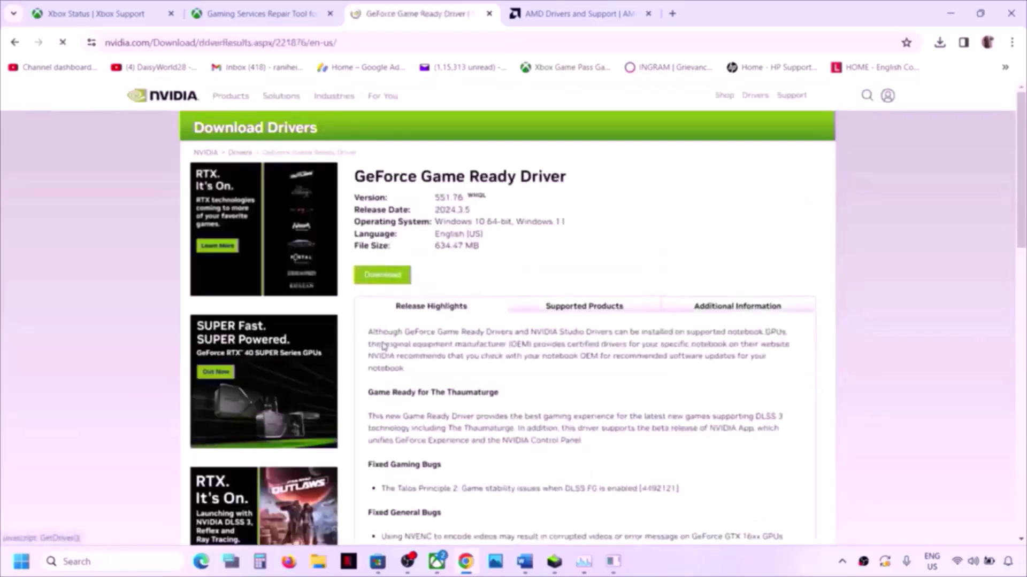
left_click(384, 278)
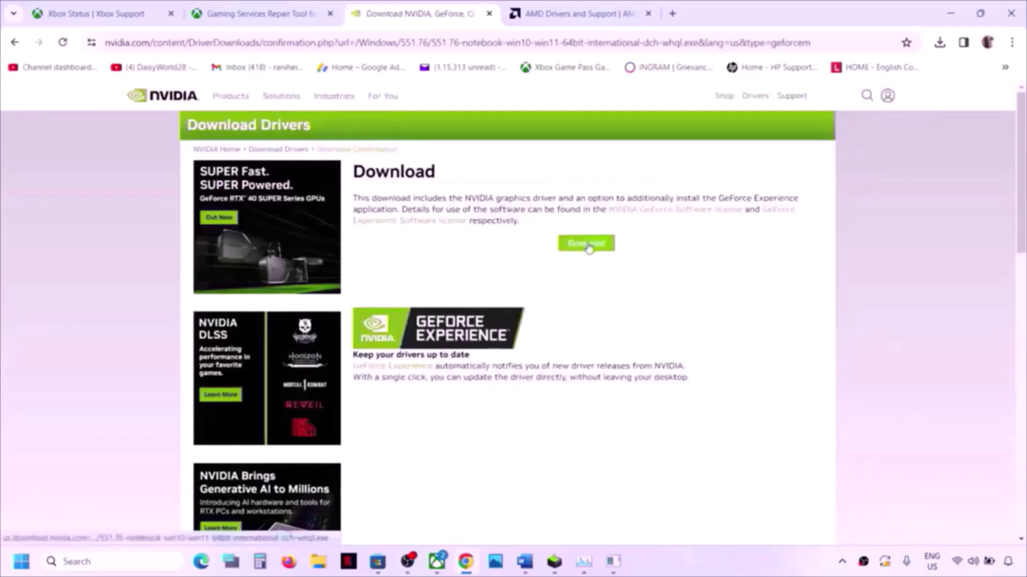
left_click(587, 245)
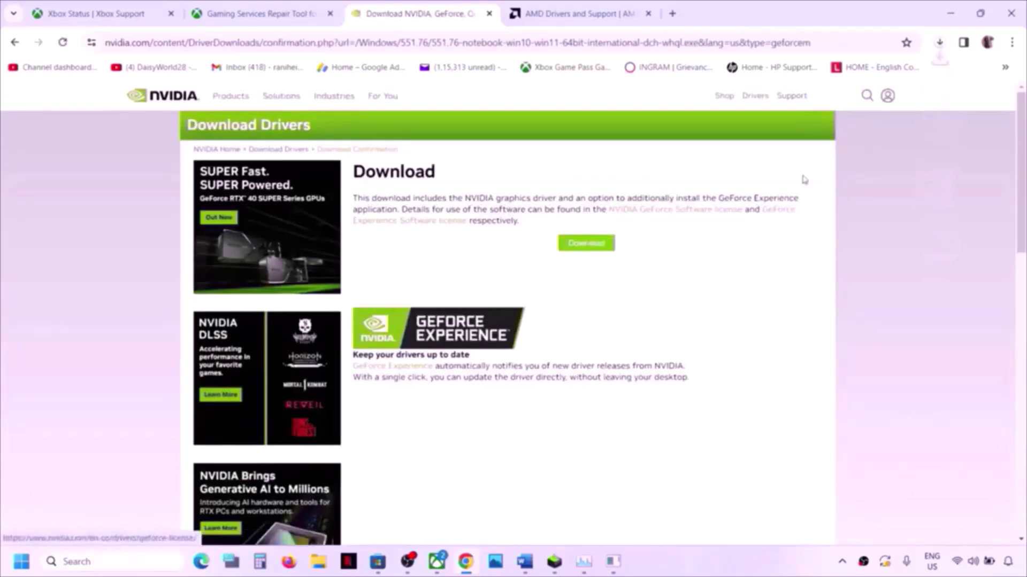
Open the NVIDIA installer, accept the license agreement and choose a custom installation with the clean installation option enabled.
left_click(944, 47)
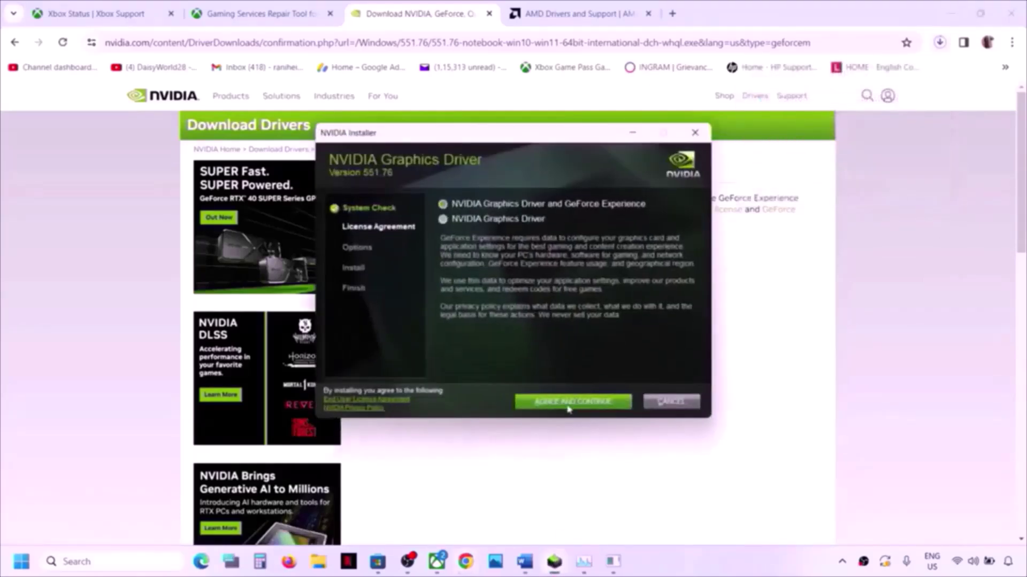
left_click(568, 409)
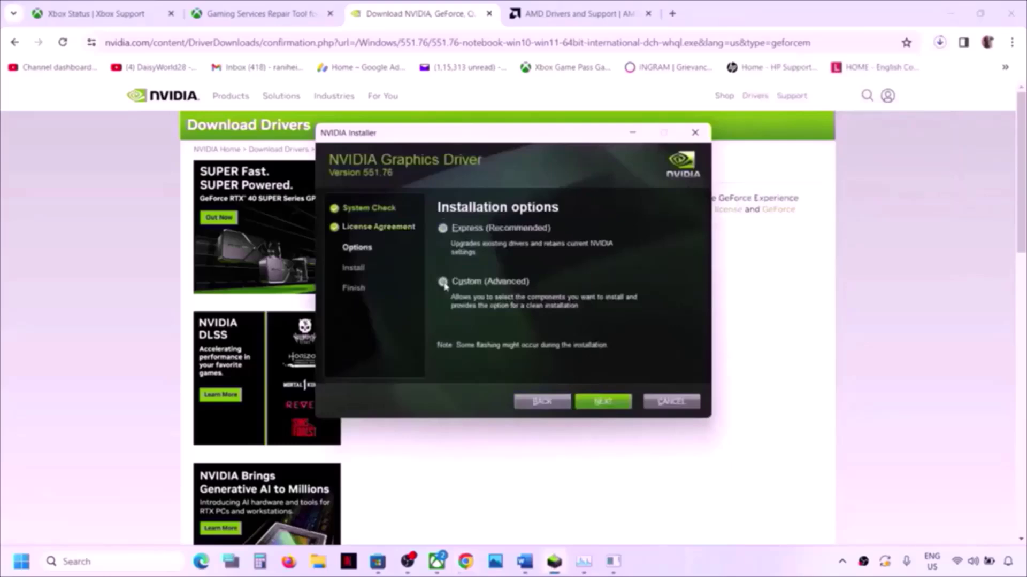
left_click(597, 402)
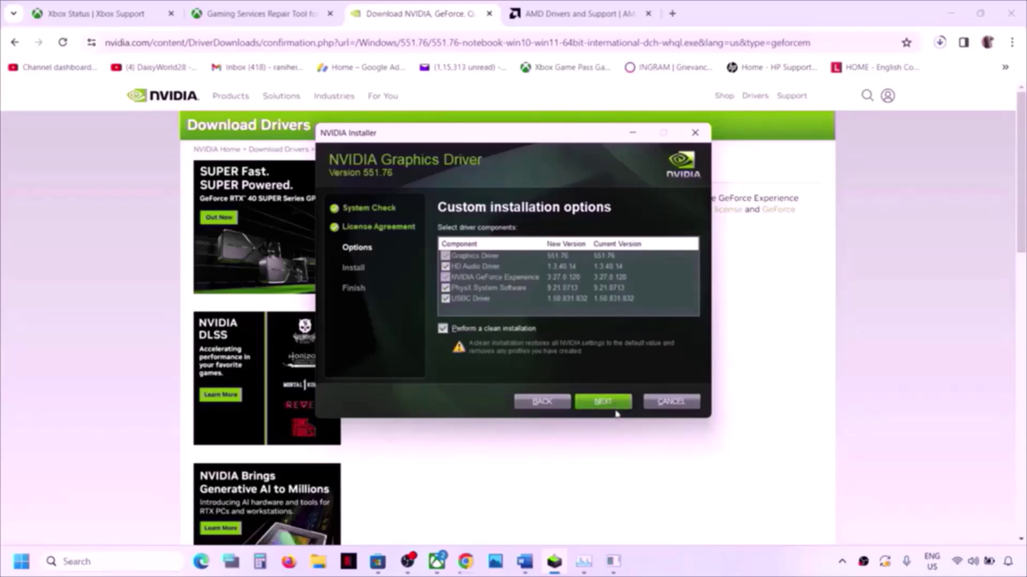
Leave the Feedback Hub window, display the Windows restart options and dismiss them without restarting.
key("super+f")
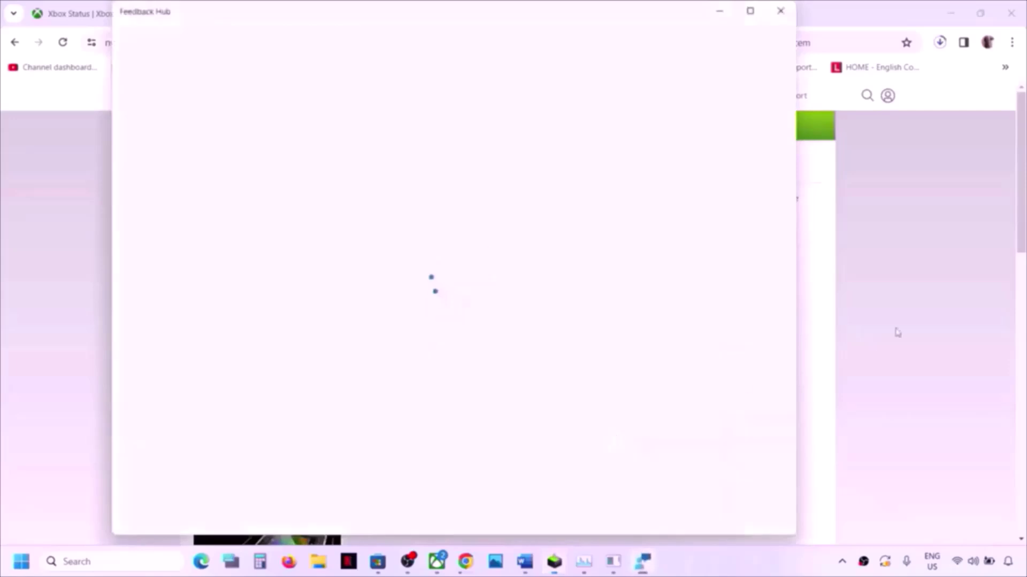
left_click(898, 332)
left_click(27, 561)
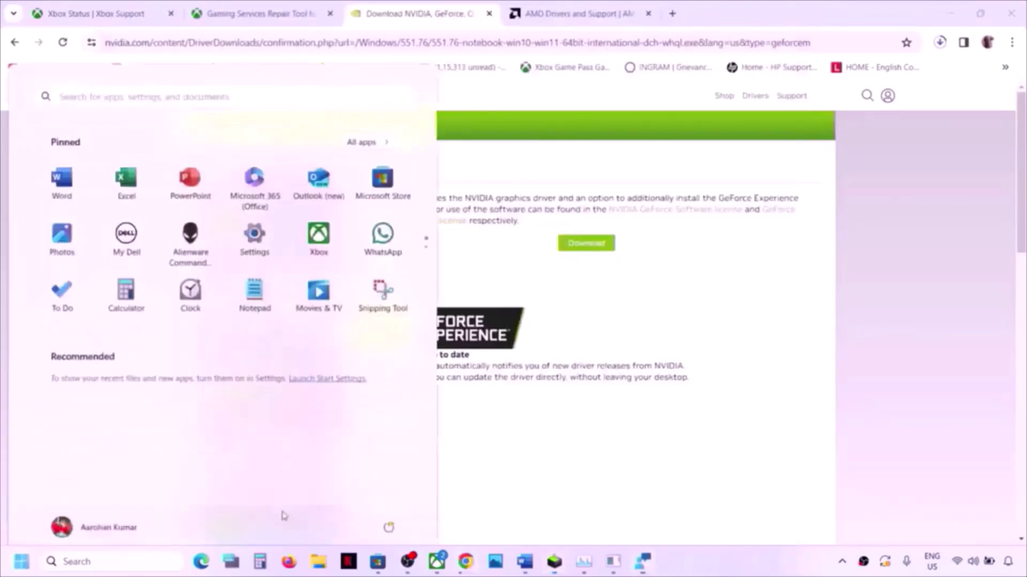
left_click(388, 515)
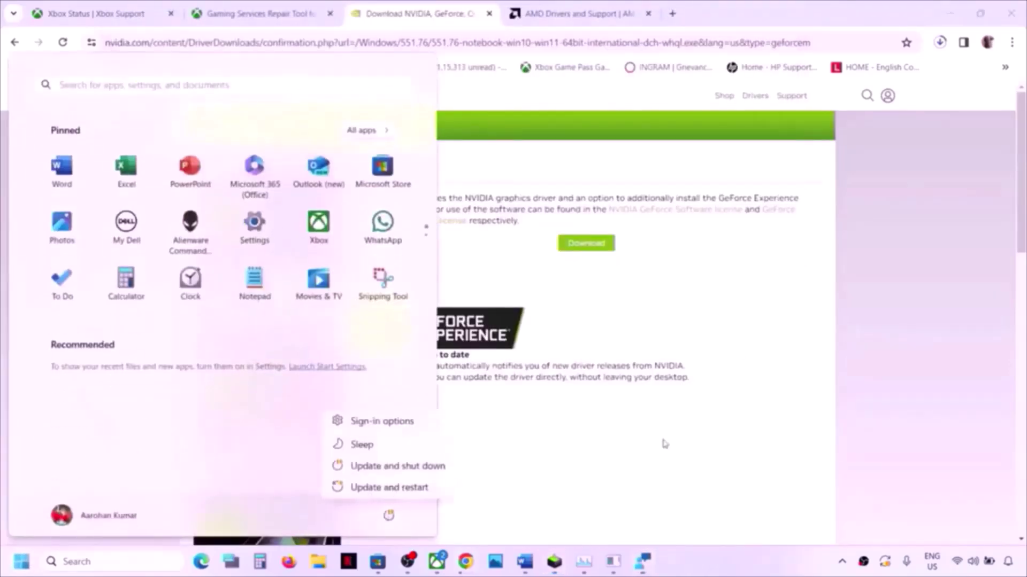
left_click(662, 441)
left_click(662, 441)
Switch to the Word guide and review the Step 5 instruction to verify and repair the game.
left_click(525, 562)
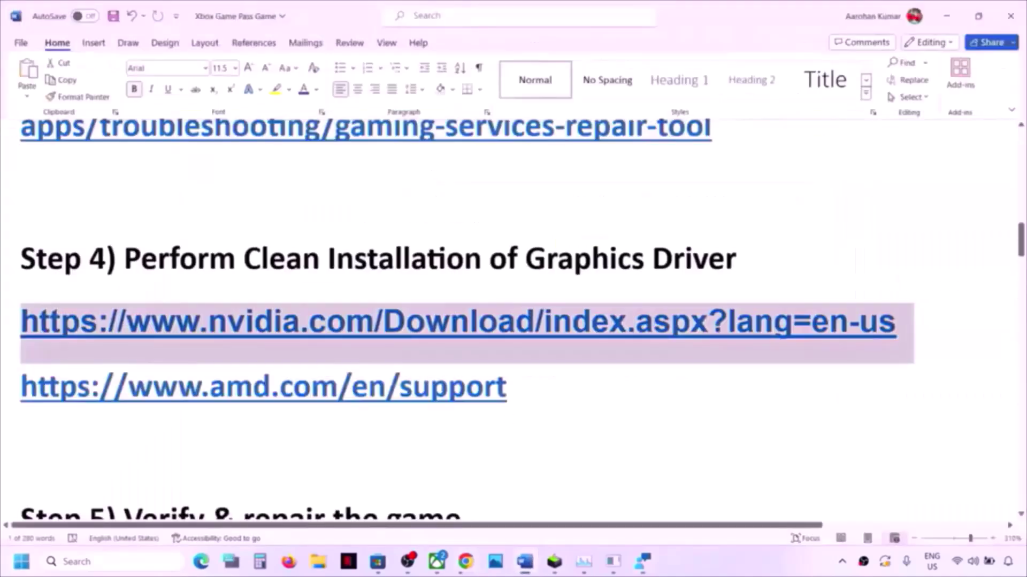
scroll(387, 381, "down", 3)
scroll(362, 367, "up", 1)
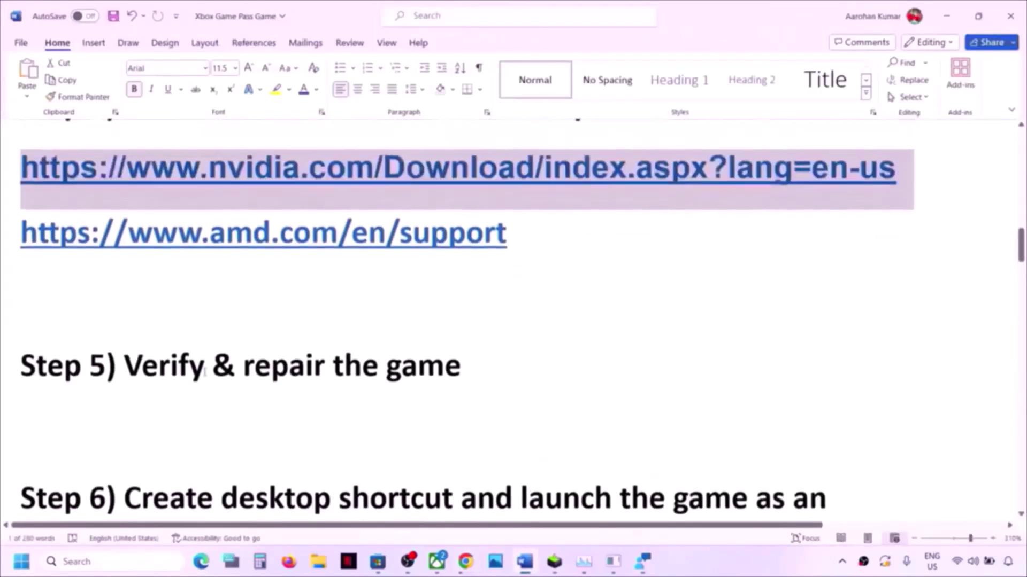
left_click_drag(126, 370, 503, 376)
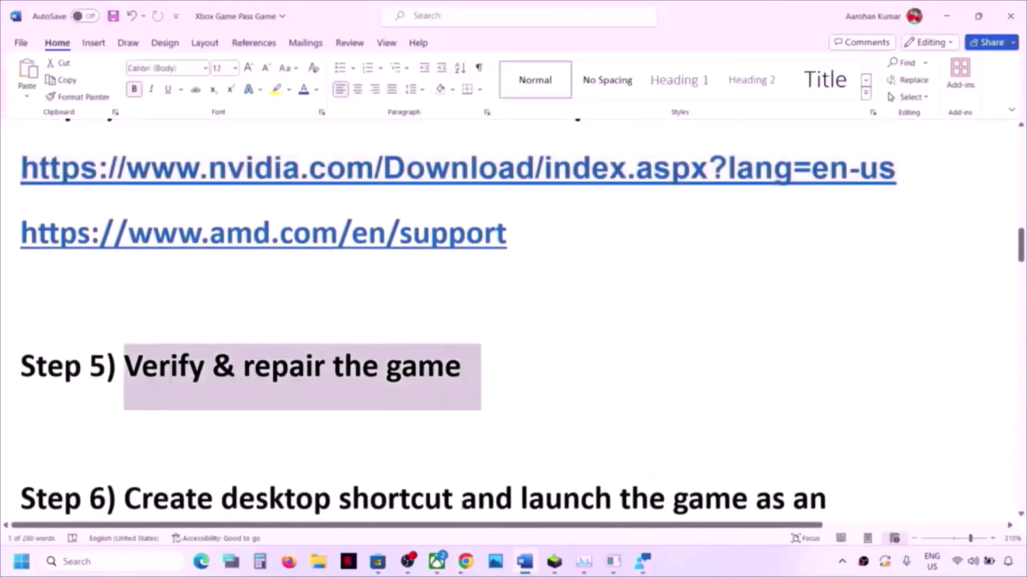
Switch to the Xbox app, close its required-update prompt without updating, and bring up the Gaming Repair Tool window.
left_click(436, 561)
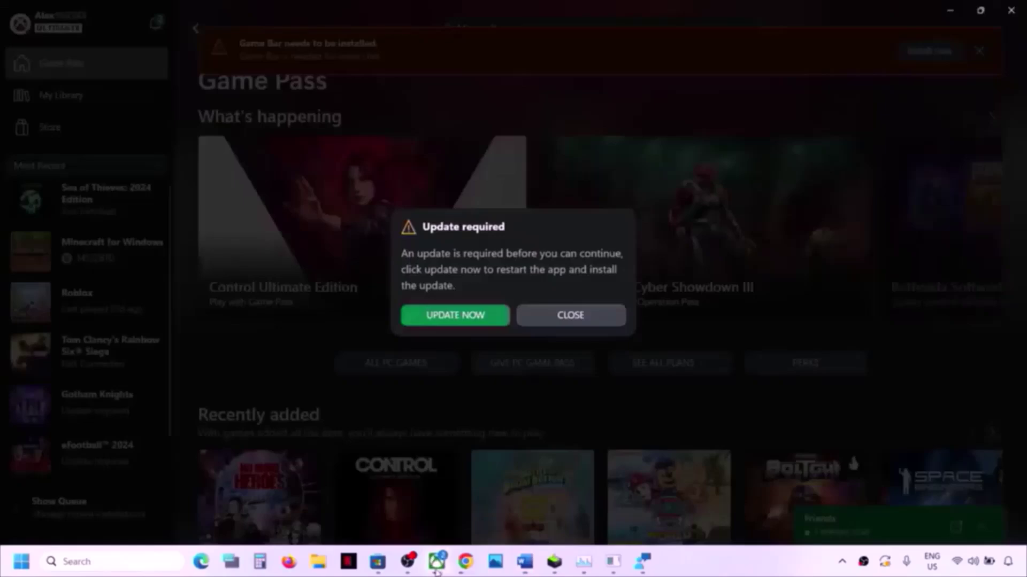
left_click(574, 319)
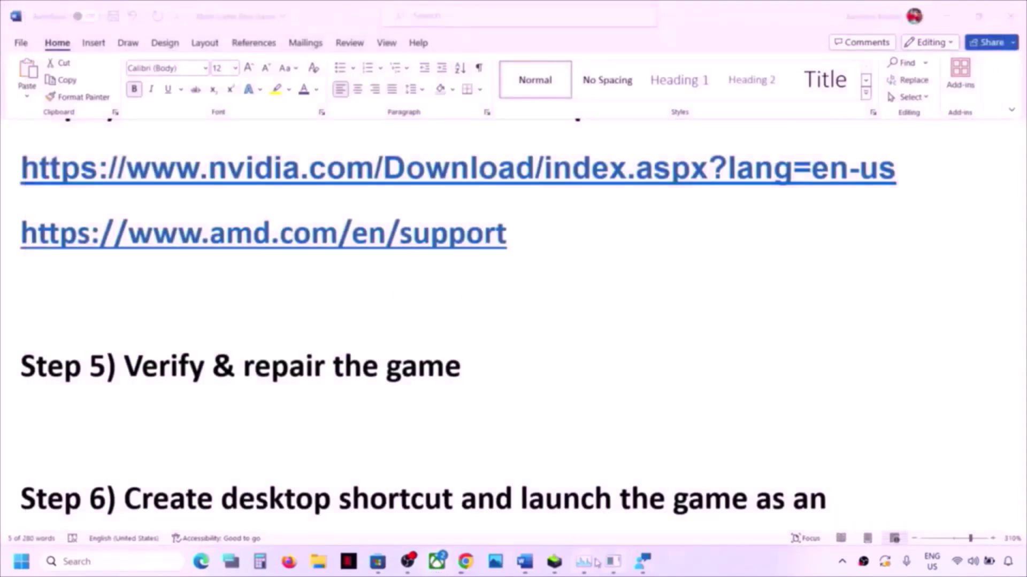
left_click(614, 563)
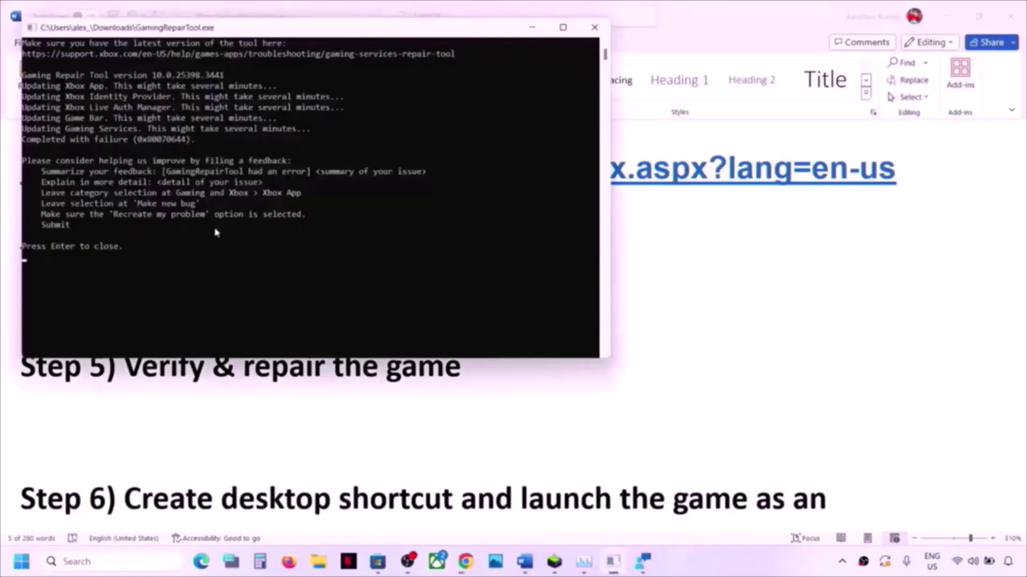
Close the repair tool, switch to the Xbox app, and verify and repair the files of Sea of Thieves: 2024 Edition.
key("Return")
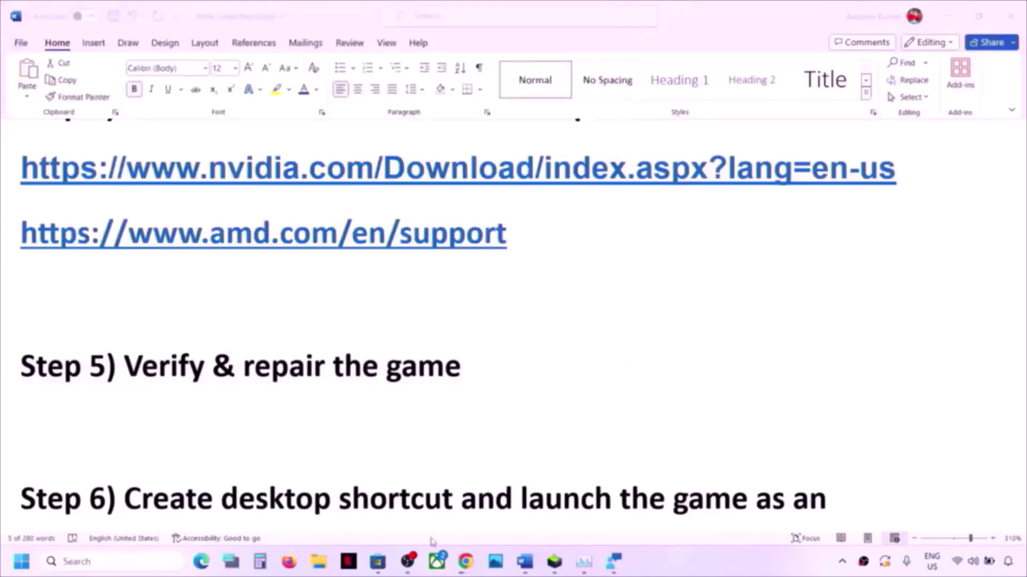
left_click(438, 562)
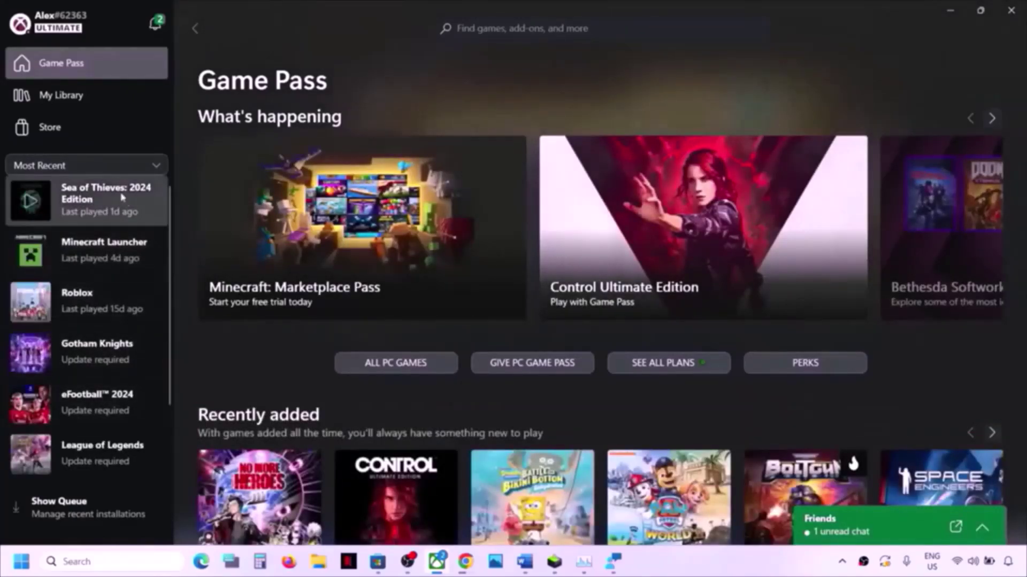
left_click(109, 204)
right_click(96, 207)
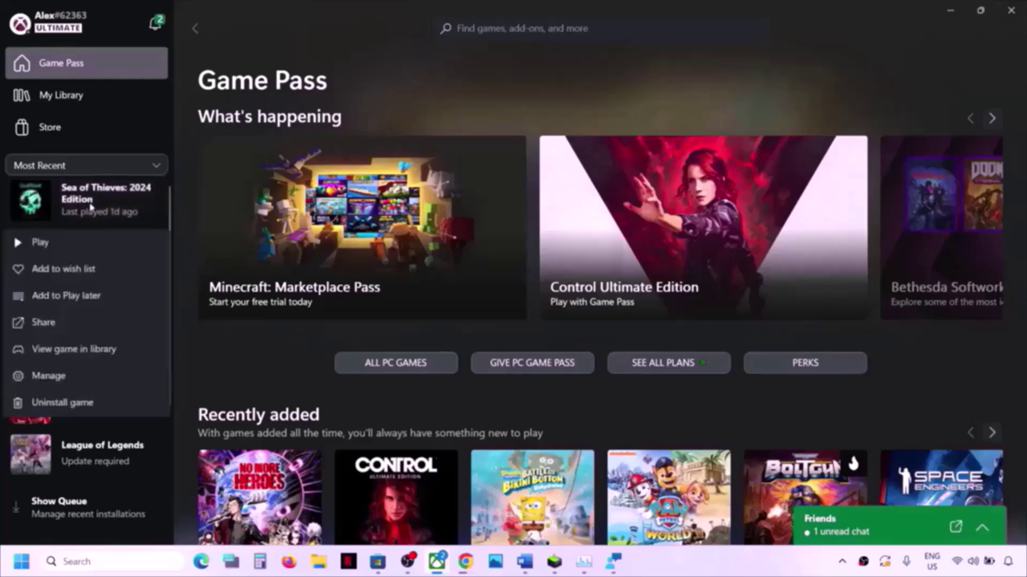
left_click(66, 381)
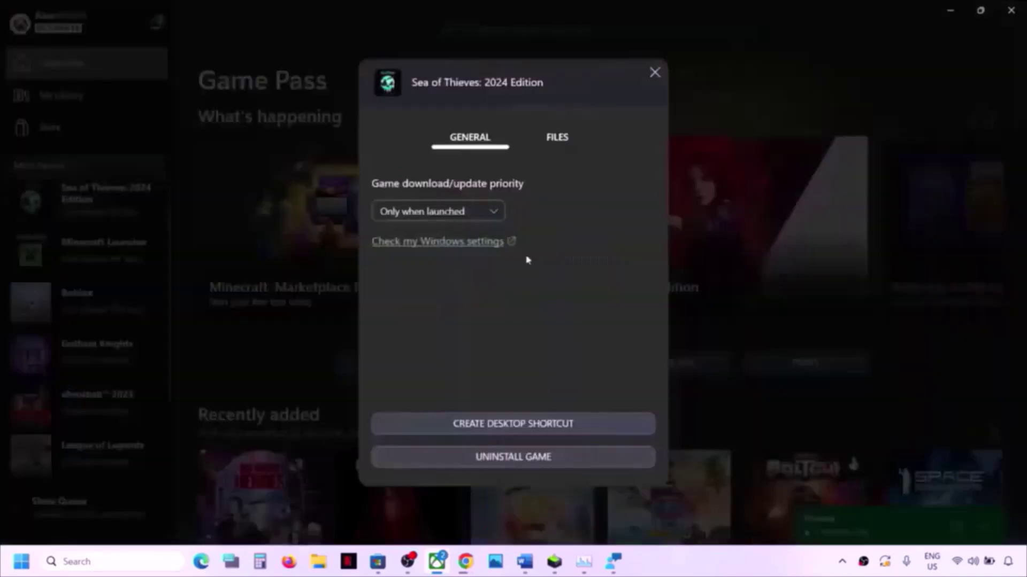
left_click(562, 138)
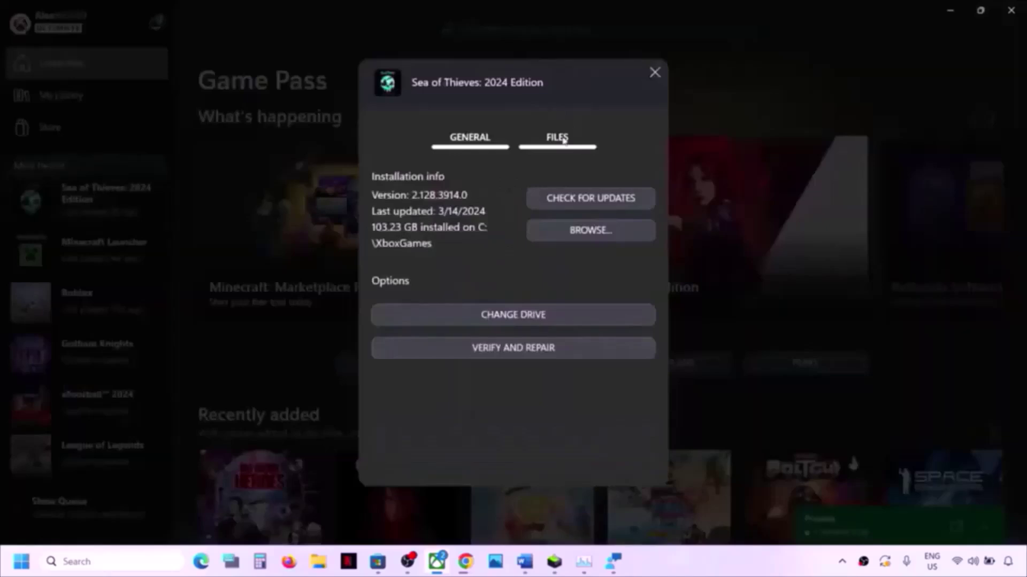
left_click(521, 354)
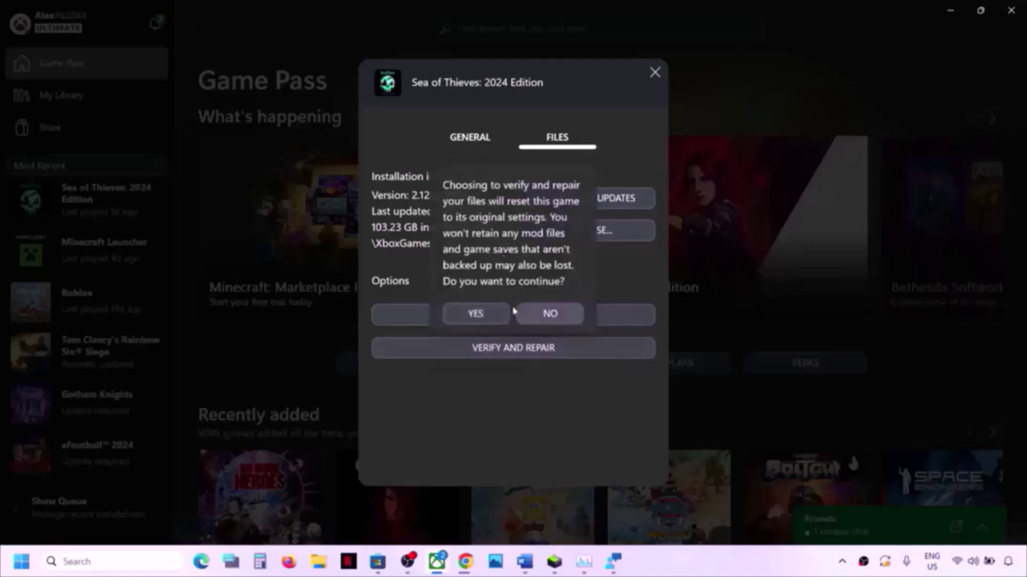
left_click(484, 316)
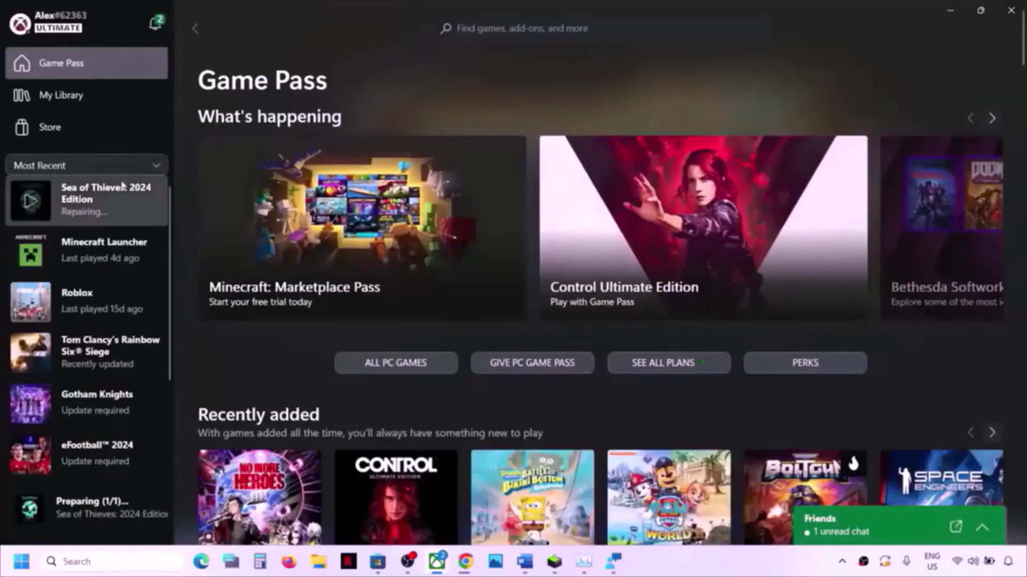
Open the Sea of Thieves page, switch to the Word guide and highlight the Step 6 instruction about launching from a desktop shortcut.
left_click(110, 201)
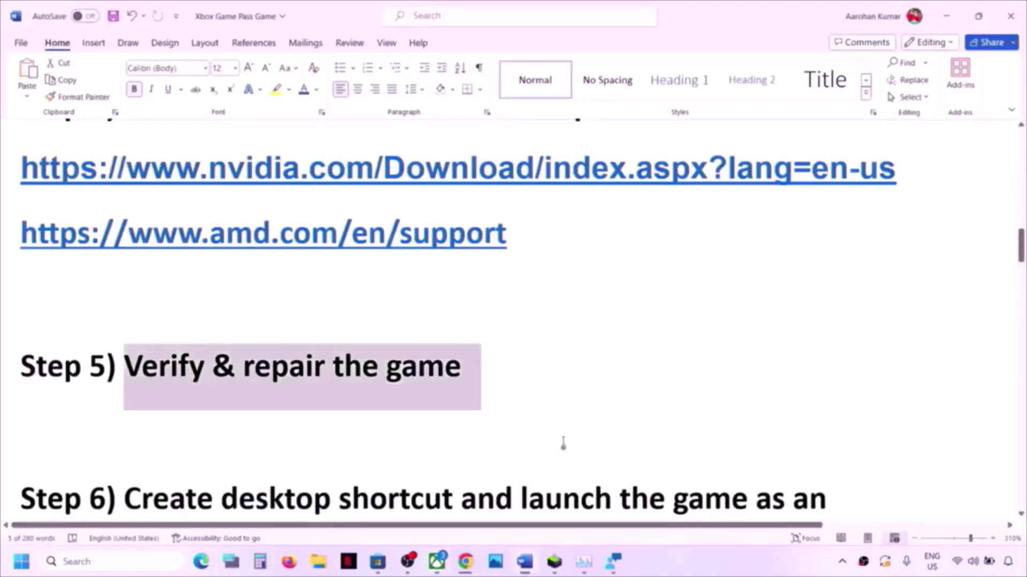
scroll(383, 380, "down", 3)
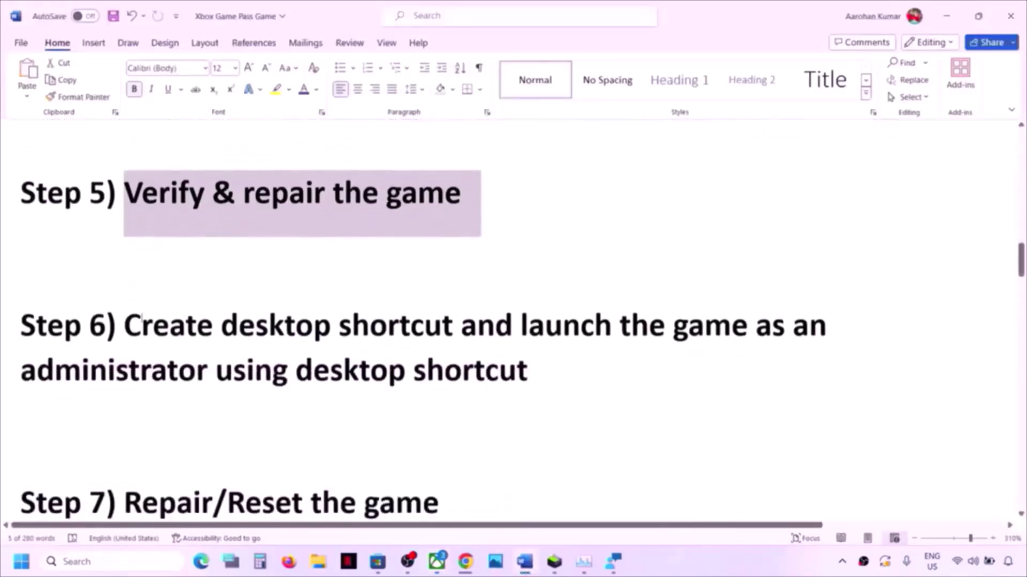
left_click_drag(124, 326, 664, 362)
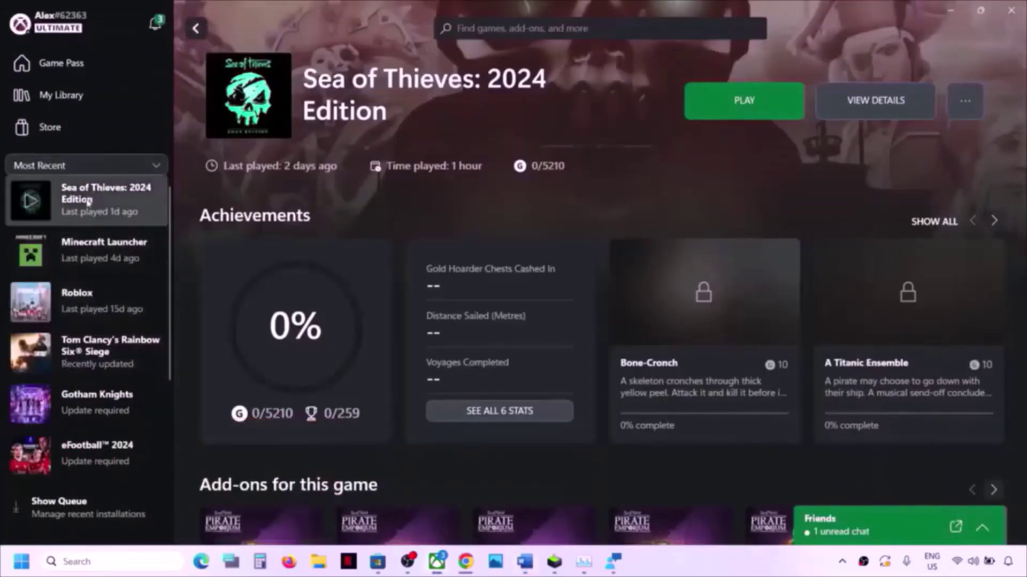
Switch to the Xbox app, create a desktop shortcut for Sea of Thieves: 2024 Edition, and display the shortcut's context options on the desktop.
left_click(23, 63)
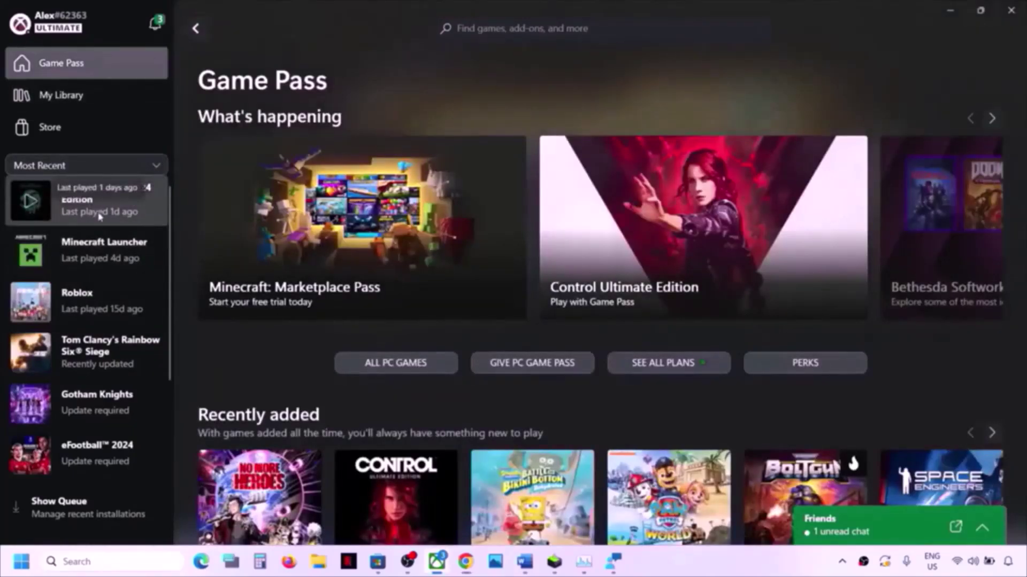
right_click(95, 205)
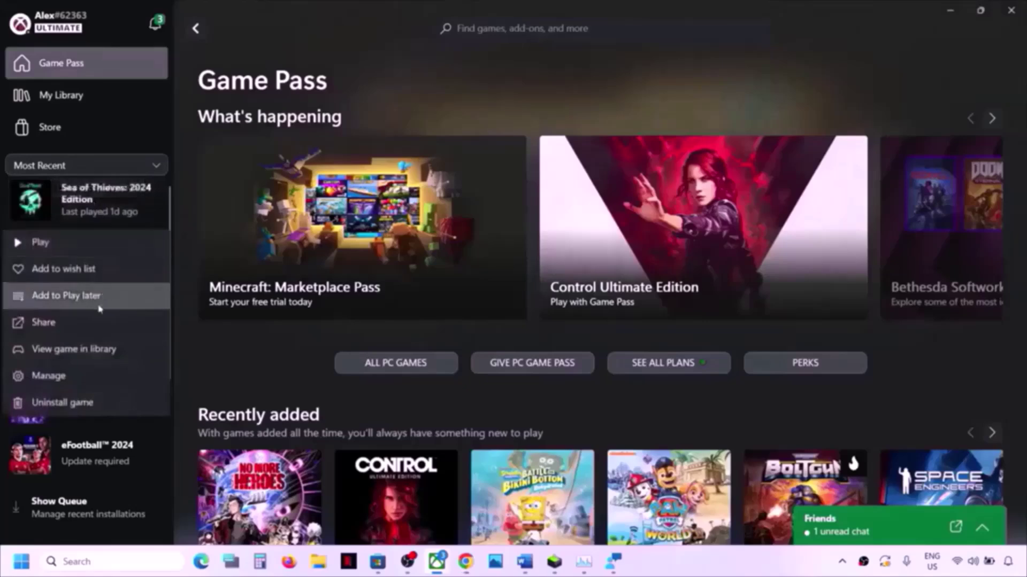
left_click(66, 376)
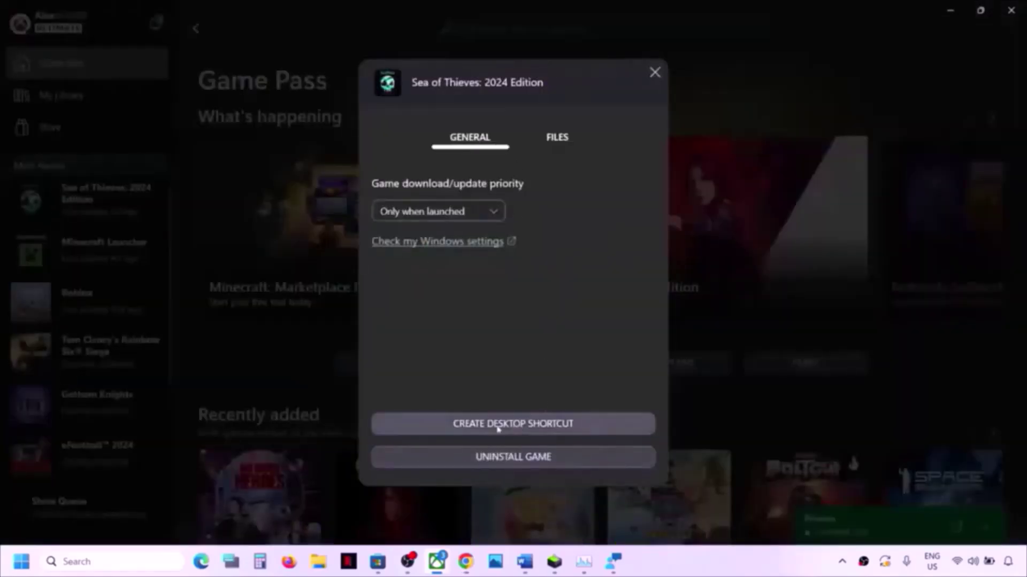
left_click(535, 425)
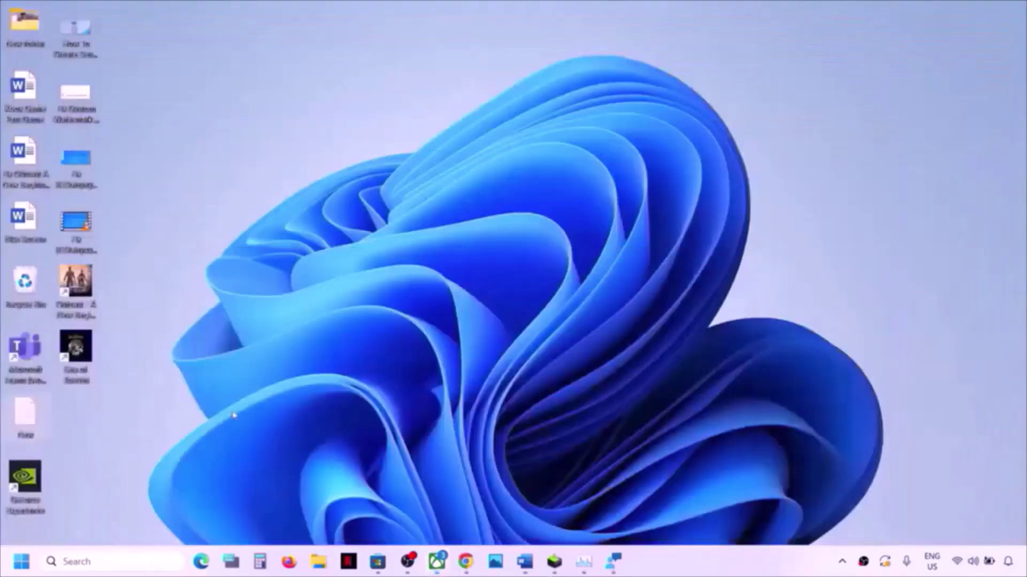
right_click(81, 352)
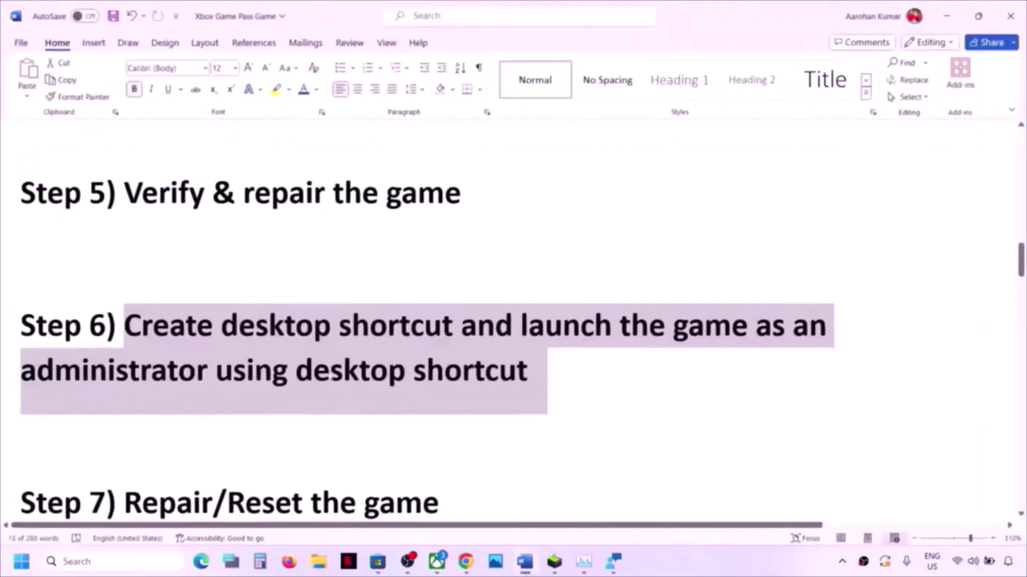
Highlight Step 7 on repairing or resetting the game in the Word guide, and open the installed apps list in Windows Settings.
scroll(200, 365, "down", 3)
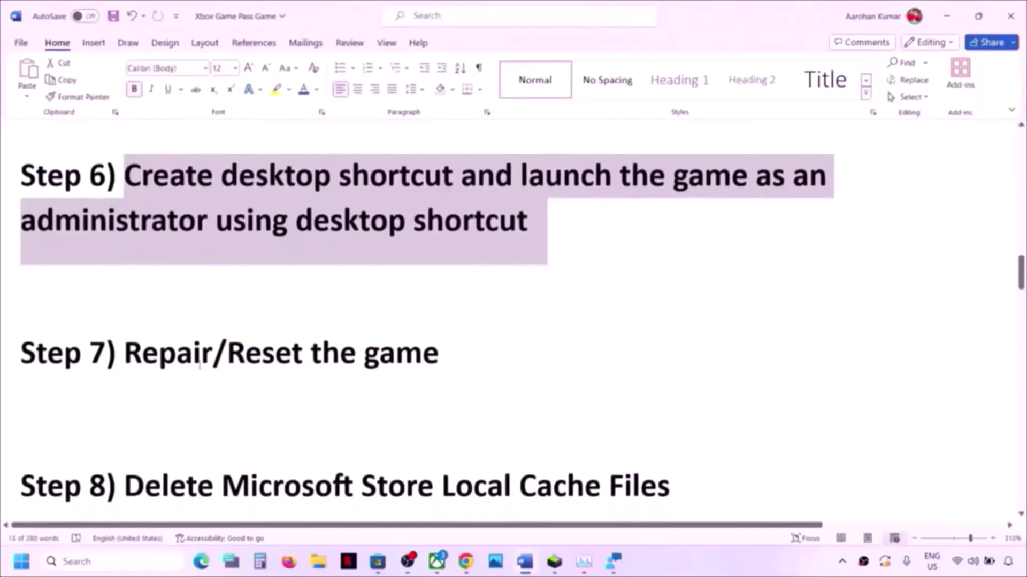
left_click_drag(160, 361, 458, 369)
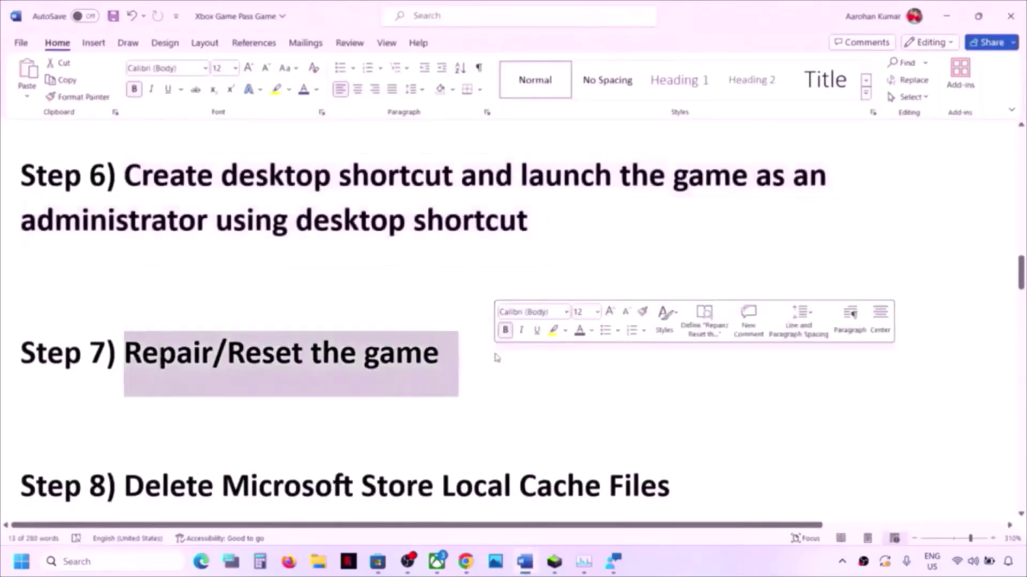
left_click(31, 565)
left_click(253, 221)
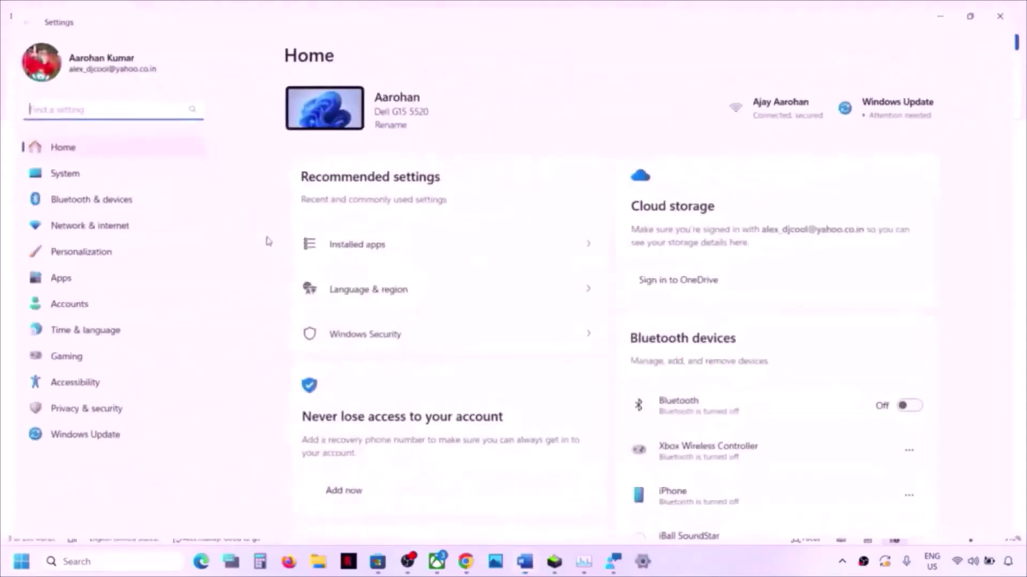
left_click(83, 282)
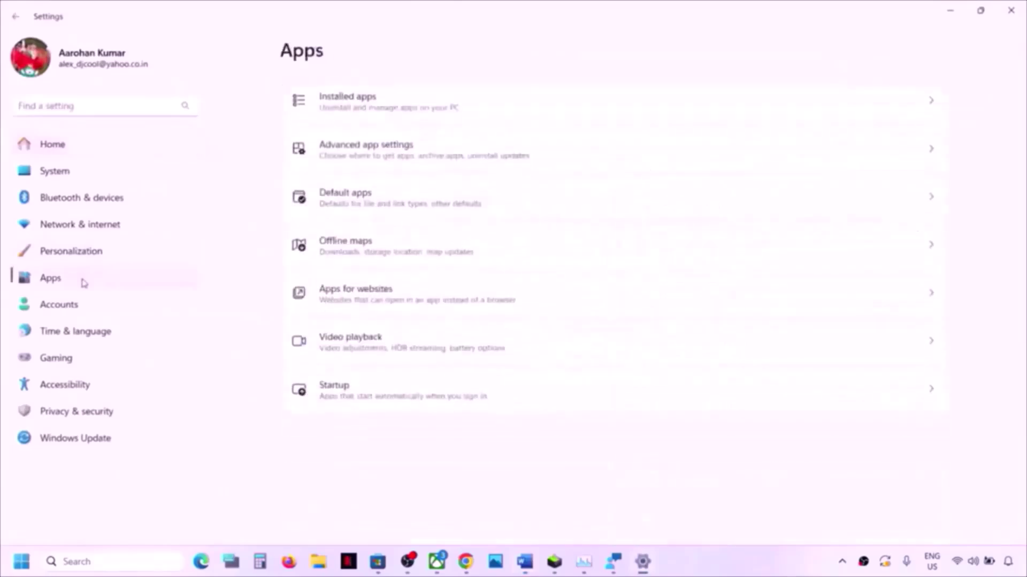
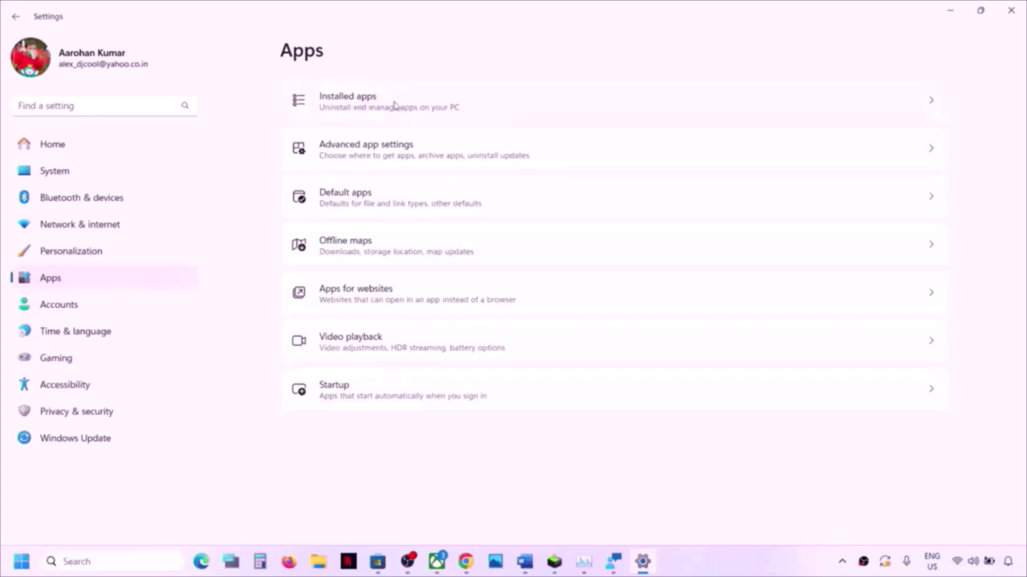
left_click(374, 106)
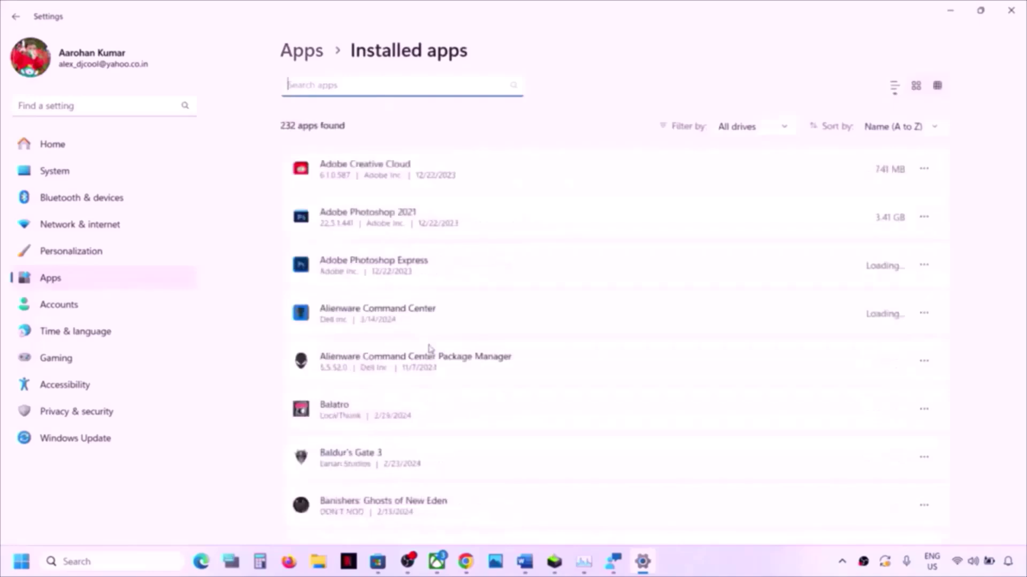
Browse the installed apps, search them for "sea of", and display the additional options for Sea of Thieves.
scroll(430, 348, "down", 20)
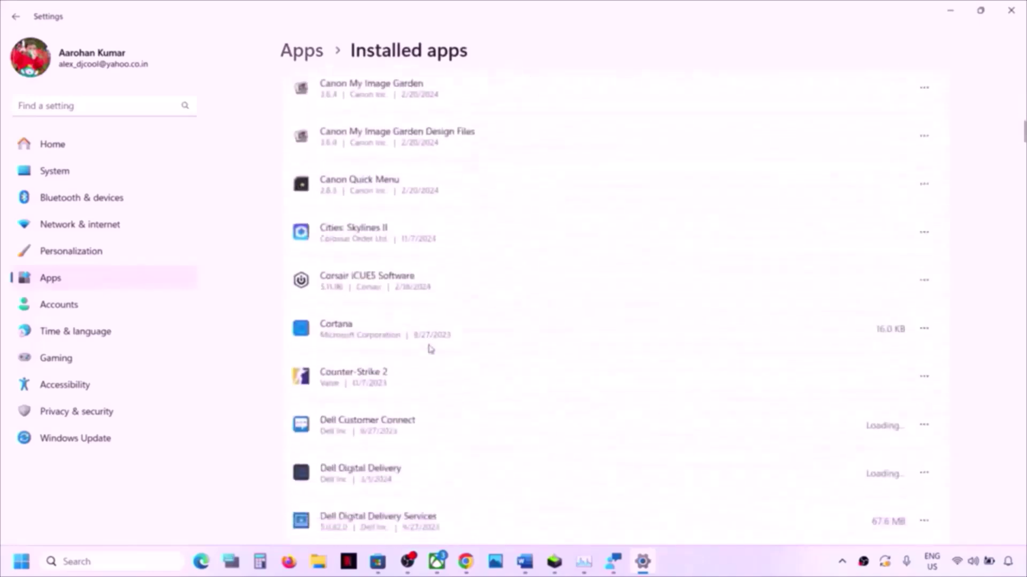
scroll(429, 348, "down", 20)
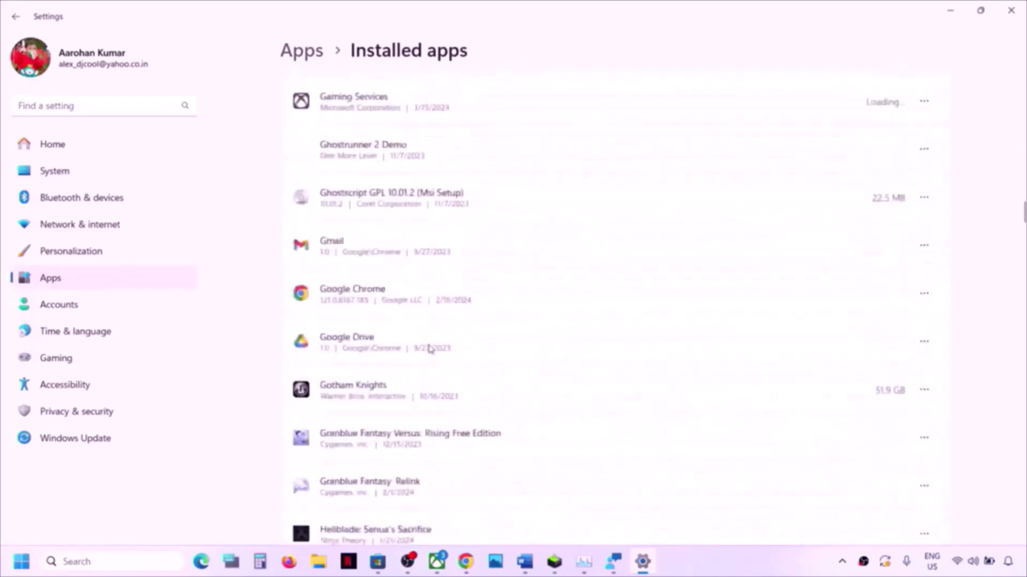
scroll(430, 348, "down", 20)
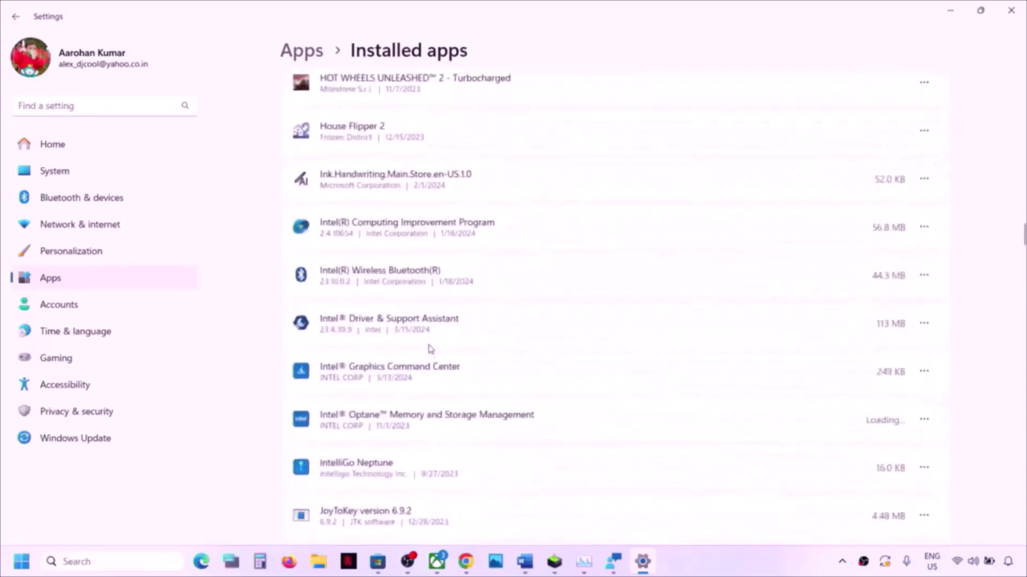
scroll(431, 349, "down", 20)
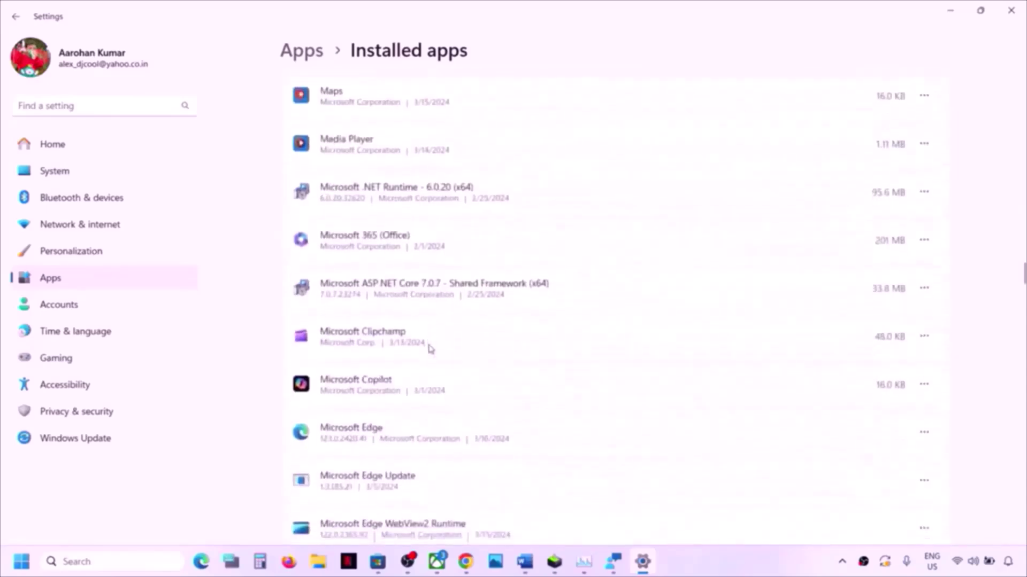
scroll(429, 348, "down", 10)
scroll(429, 348, "up", 20)
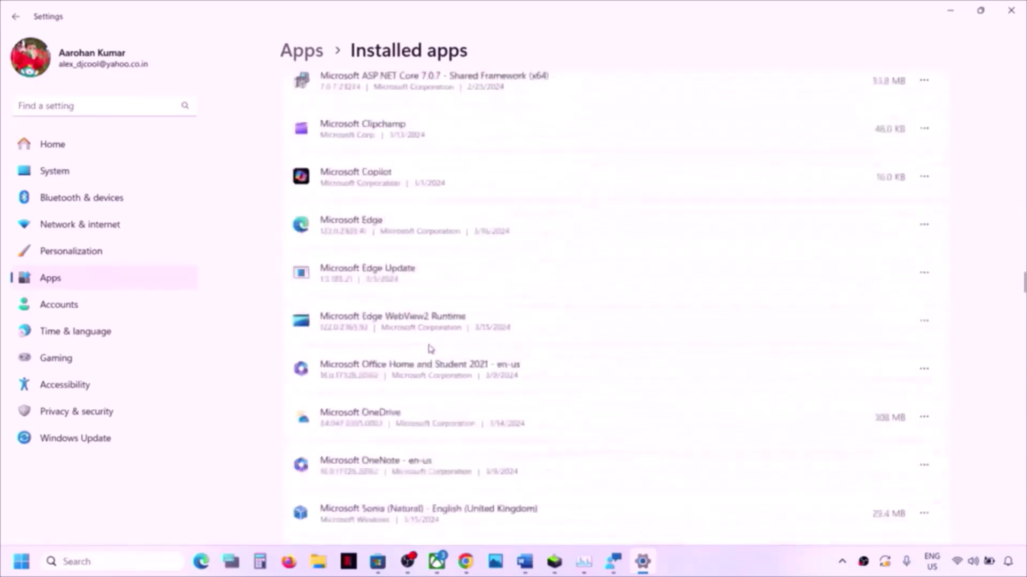
scroll(429, 348, "up", 15)
left_click(313, 75)
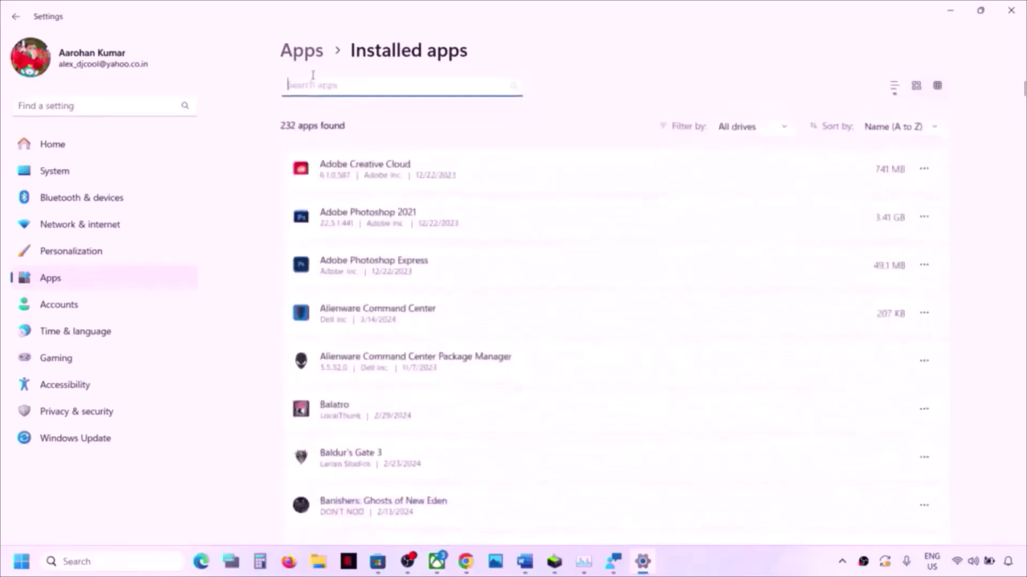
type("sea of")
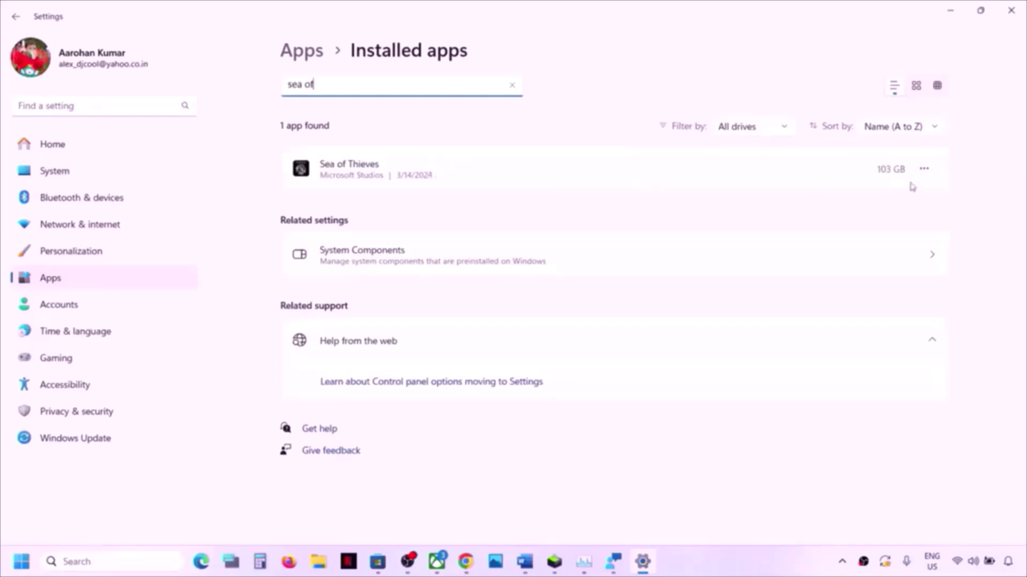
left_click(924, 170)
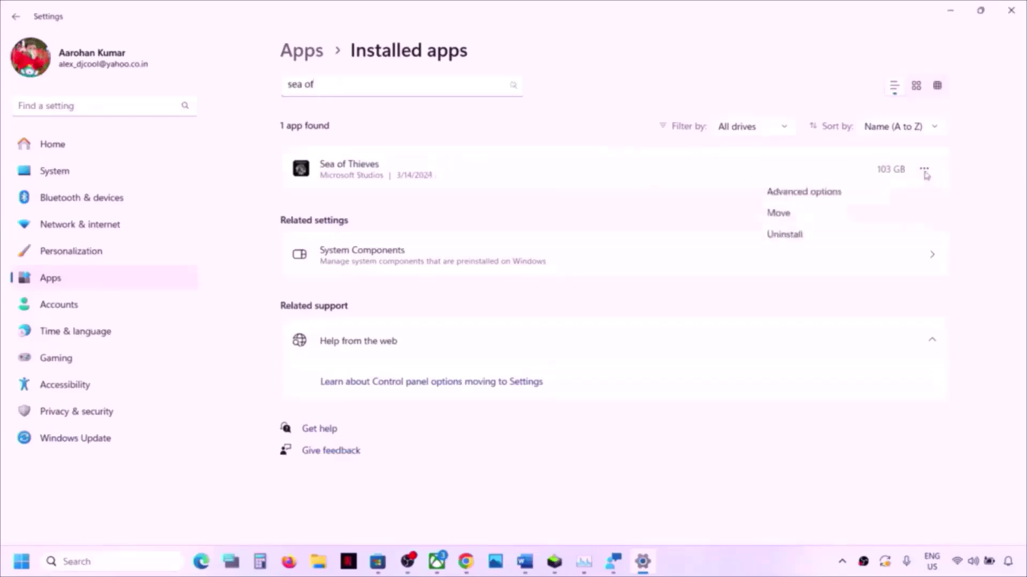
Open the advanced options for Sea of Thieves, repair the app, and reset it with its data deleted.
left_click(829, 205)
scroll(421, 330, "down", 10)
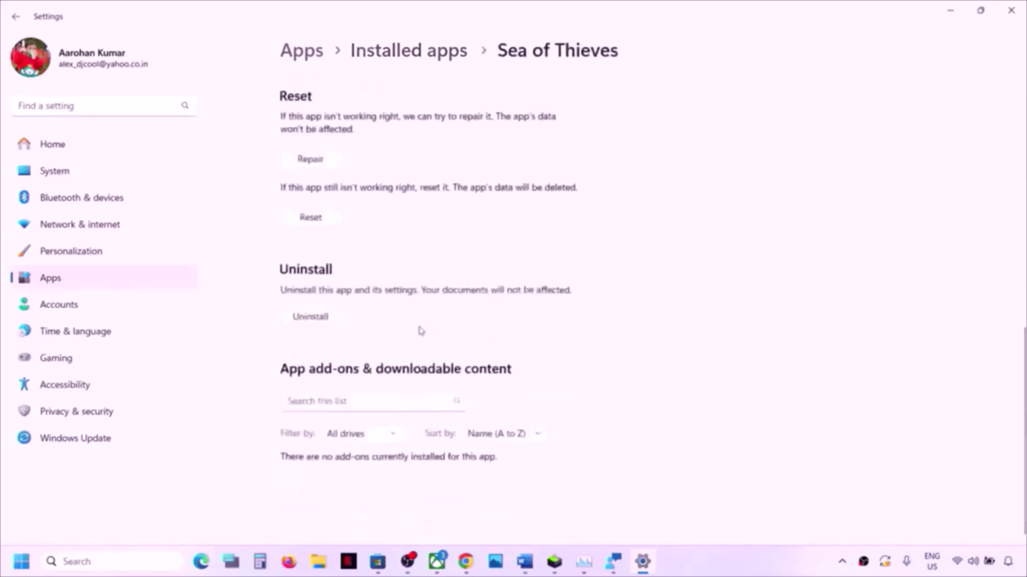
scroll(421, 331, "up", 1)
scroll(420, 331, "up", 1)
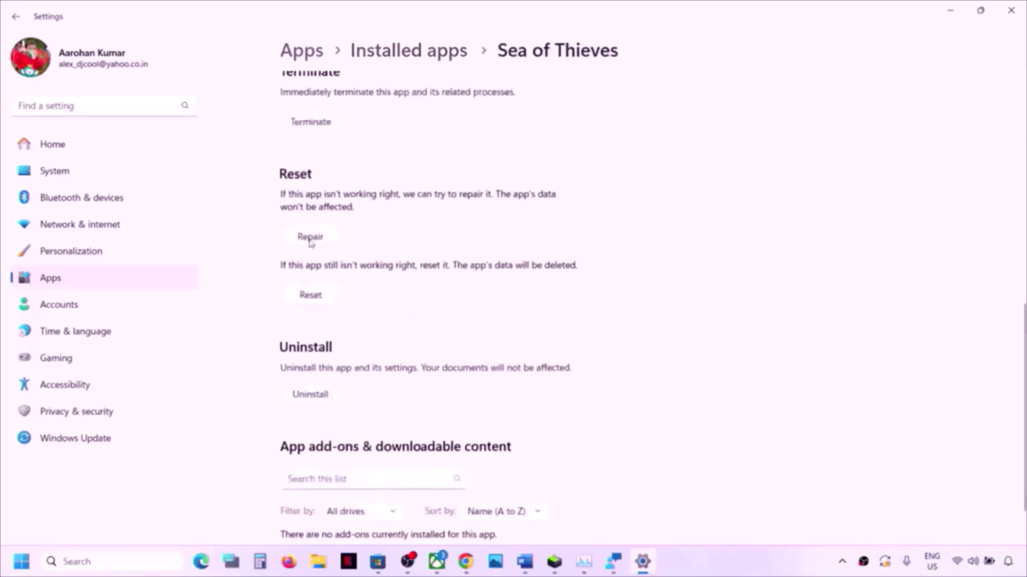
left_click(304, 241)
left_click(313, 296)
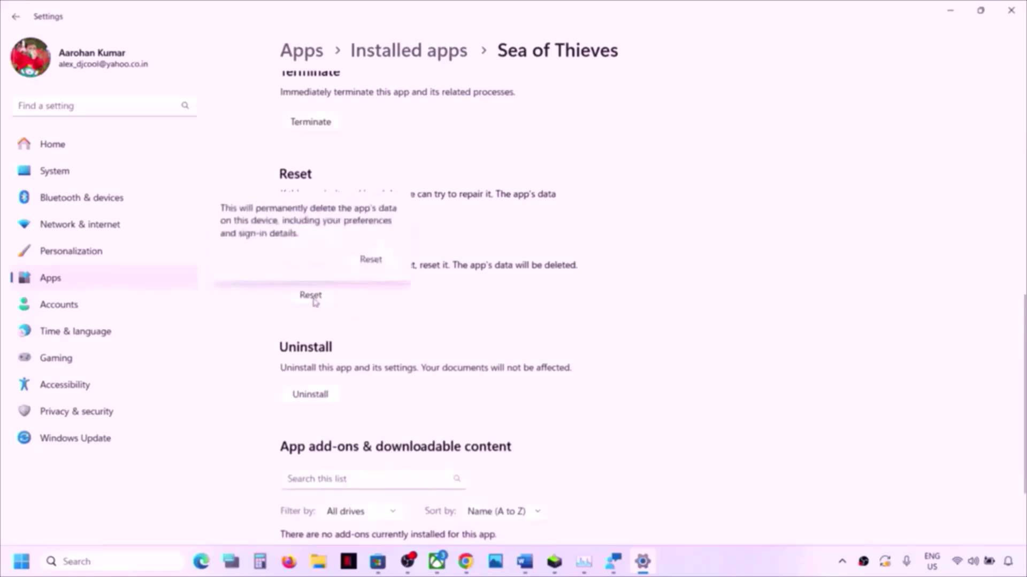
left_click(371, 259)
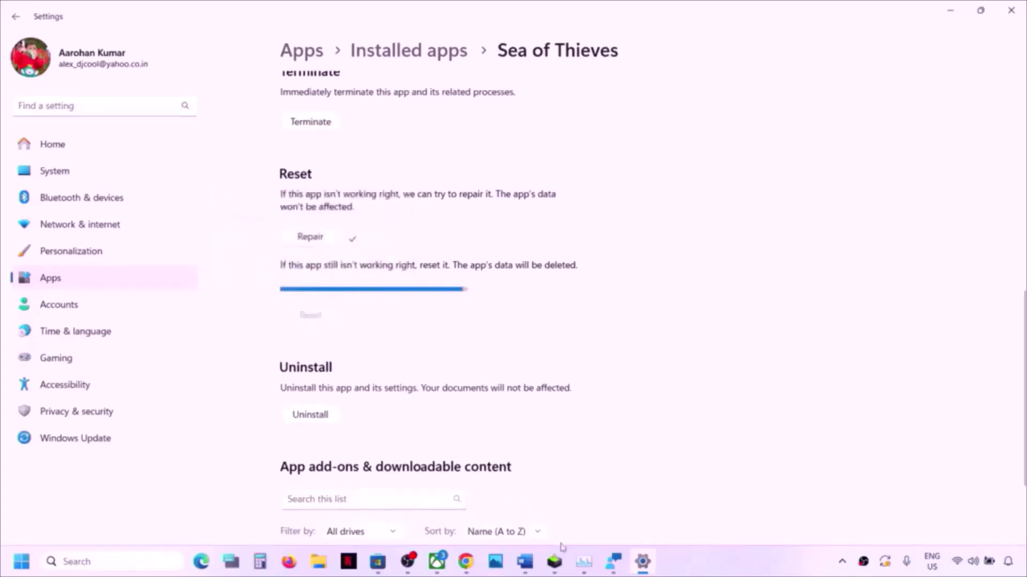
Switch to the Xbox app, close the game's settings dialog, and open Sea of Thieves: 2024 Edition from the recent games.
left_click(438, 569)
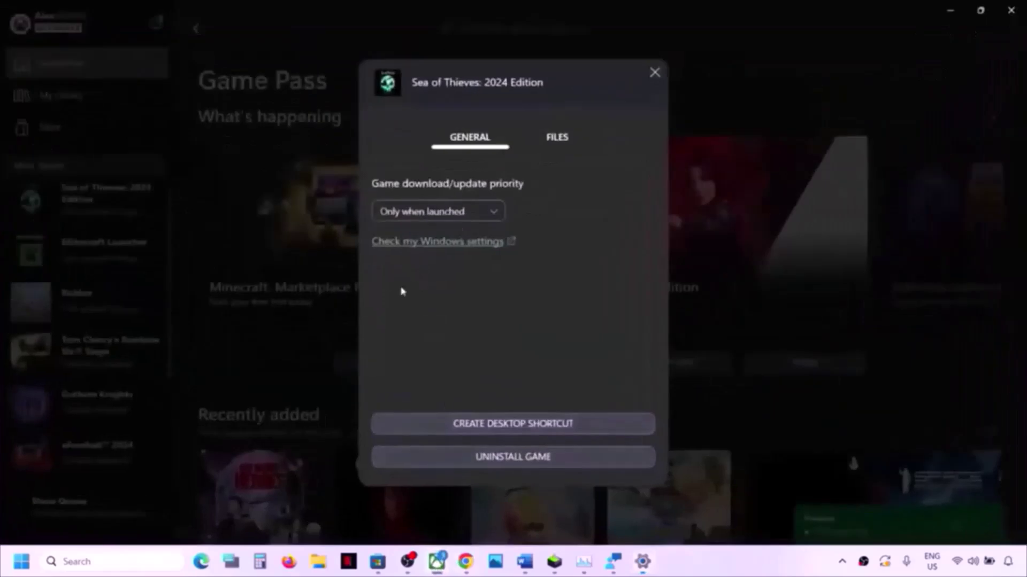
left_click(654, 72)
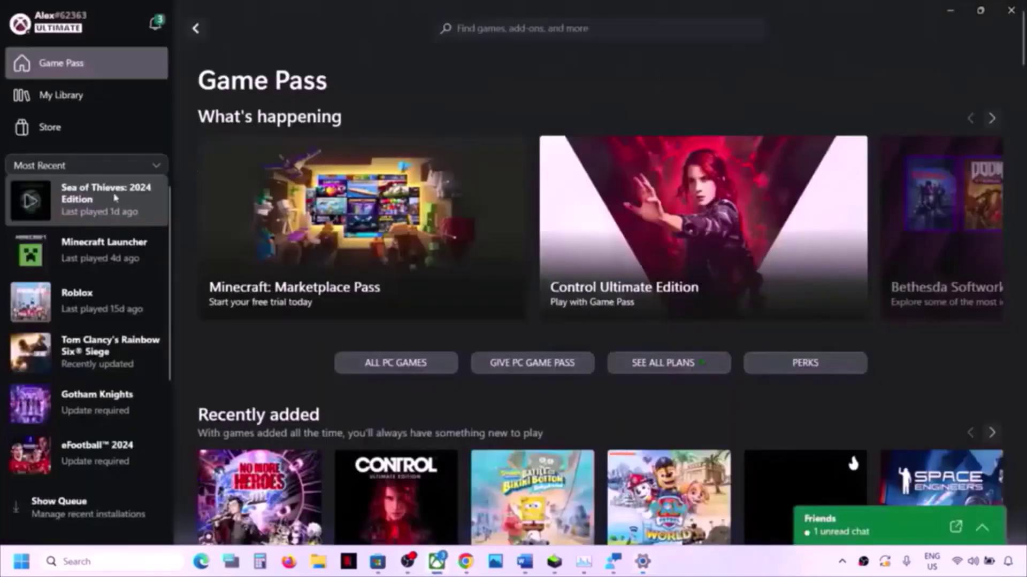
left_click(115, 198)
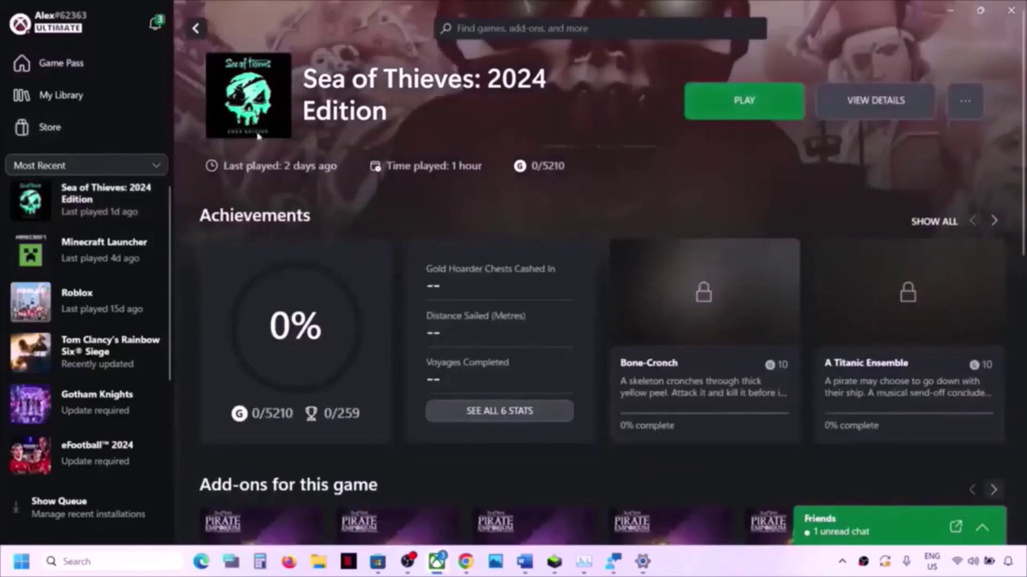
Search the Xbox app for "sea of th" and open the Sea of Thieves: 2024 Edition store page.
left_click(471, 22)
type("sea")
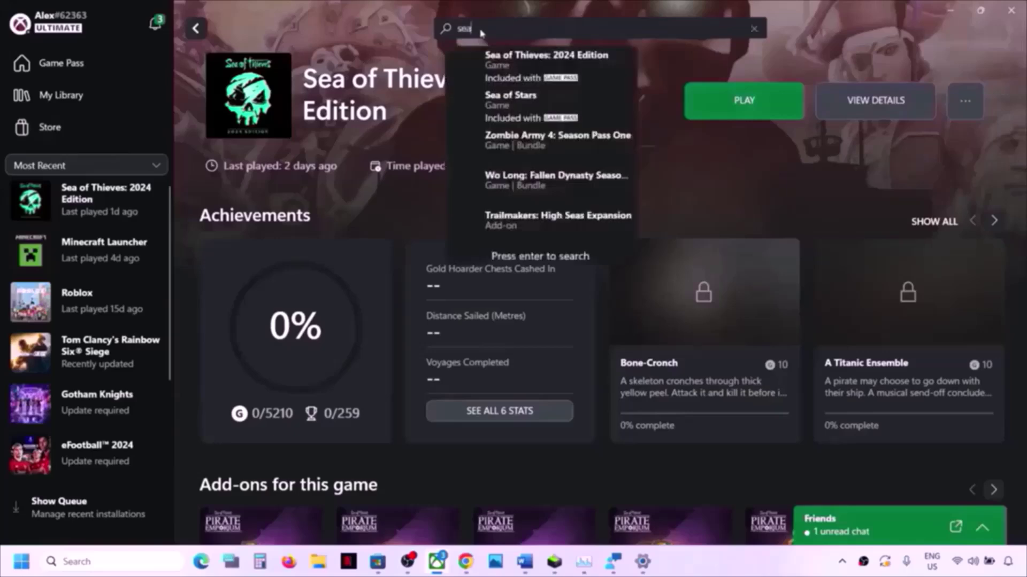
type(" of")
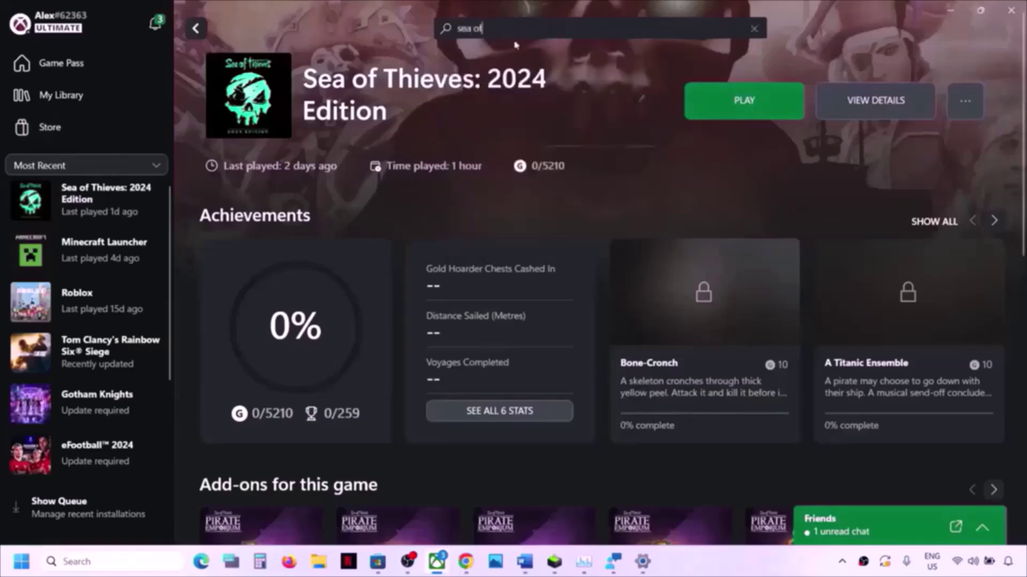
type(" thoie")
type("i")
key("BackSpace")
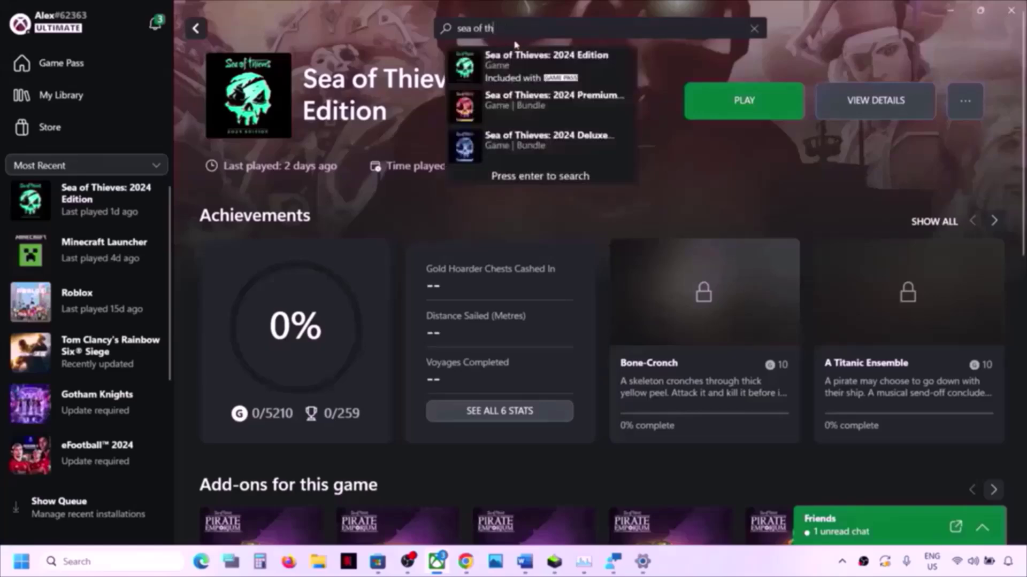
left_click(543, 75)
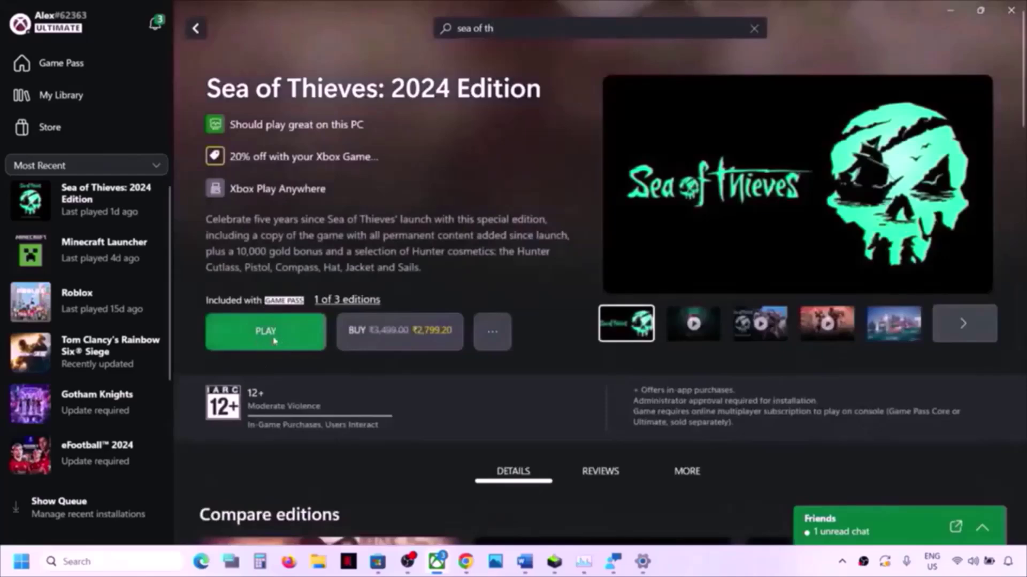
Close and reopen the Xbox app, and open Sea of Thieves: 2024 Edition from the recent games.
left_click(1009, 12)
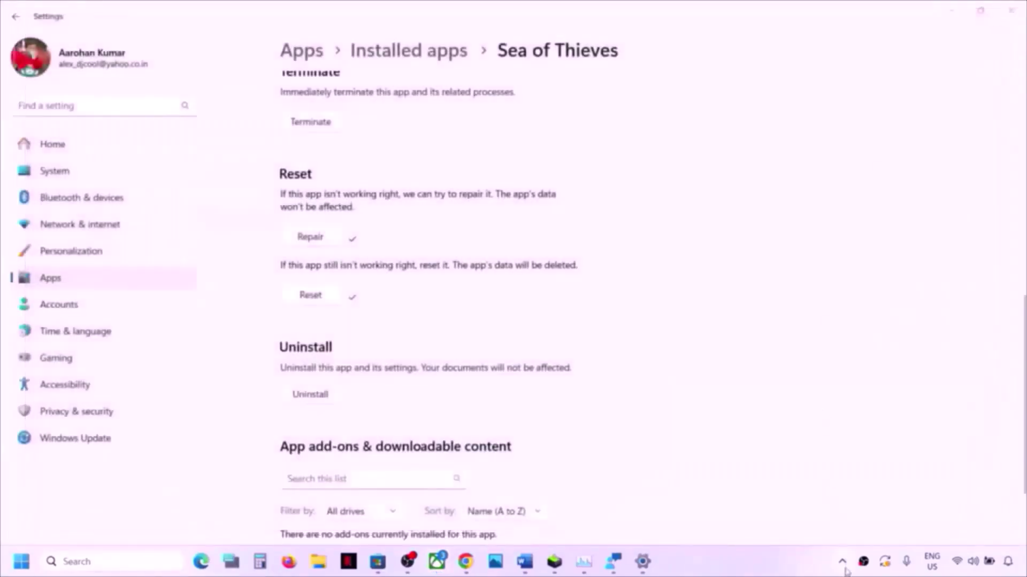
left_click(844, 566)
left_click(815, 494)
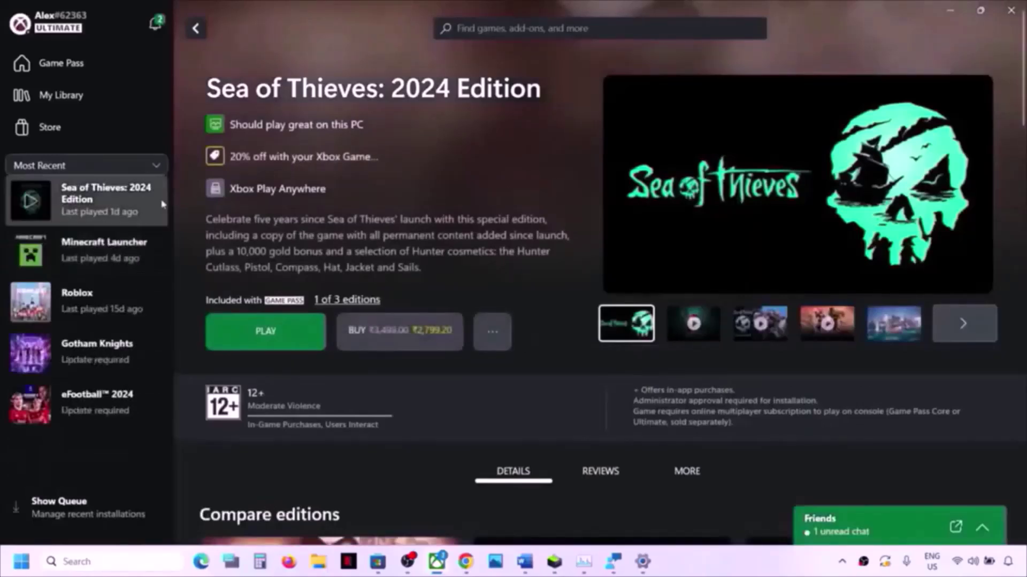
left_click(123, 214)
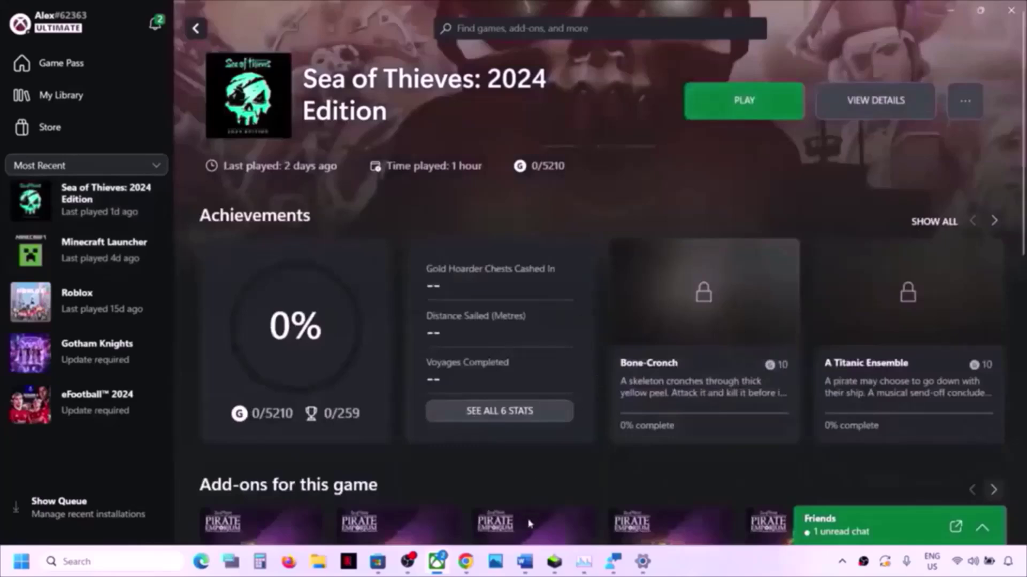
Switch to the Word guide and highlight the Step 8 heading "Delete Microsoft Store Local Cache Files".
left_click(525, 563)
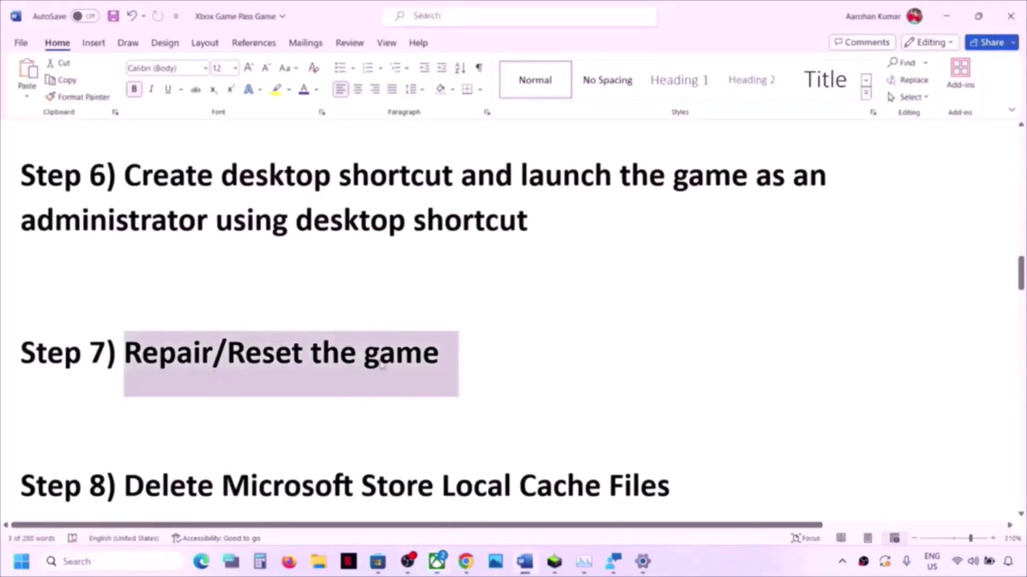
scroll(263, 404, "down", 2)
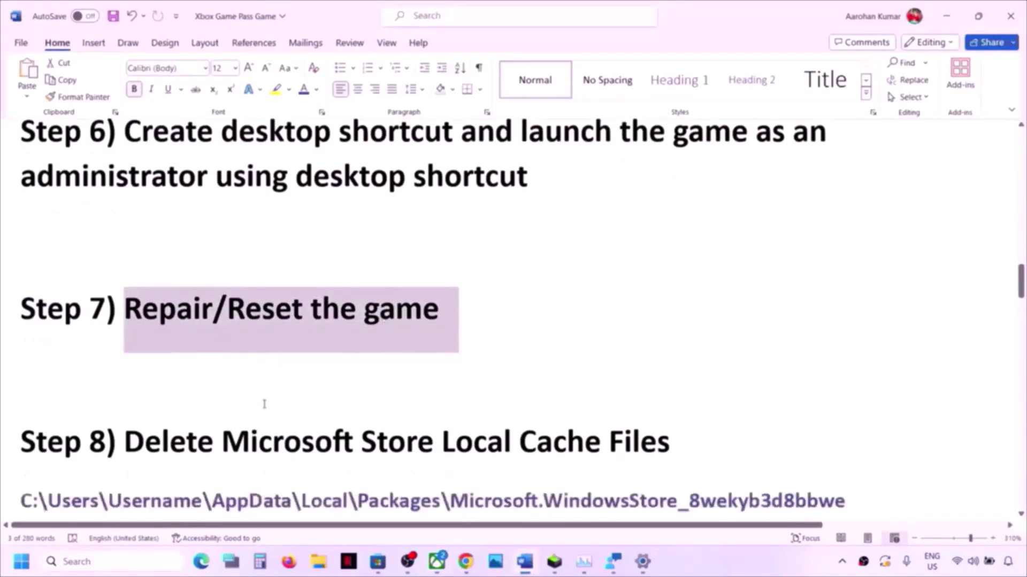
left_click_drag(632, 375, 669, 374)
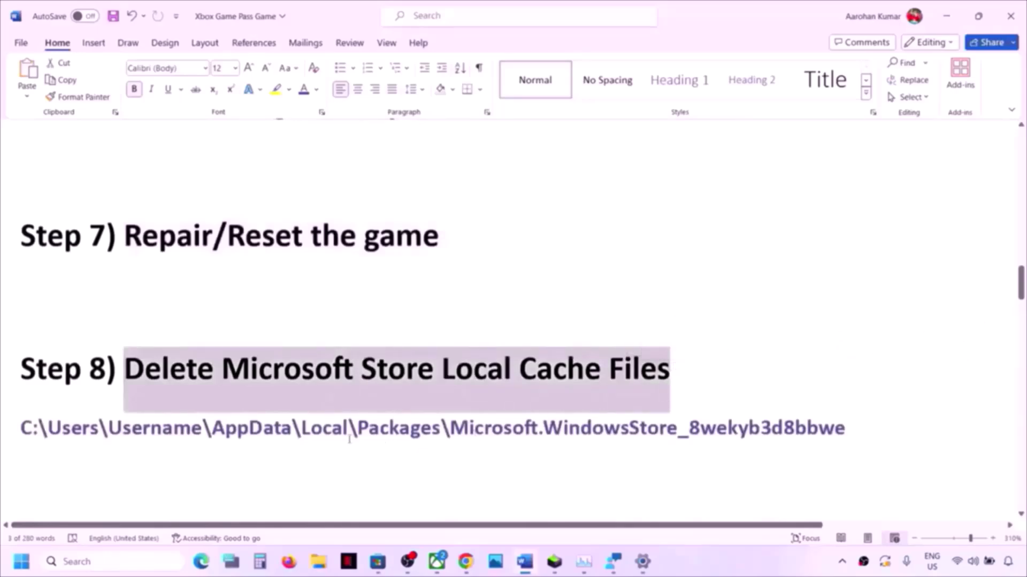
Switch to File Explorer and open the OS (C:) drive from This PC.
left_click(318, 562)
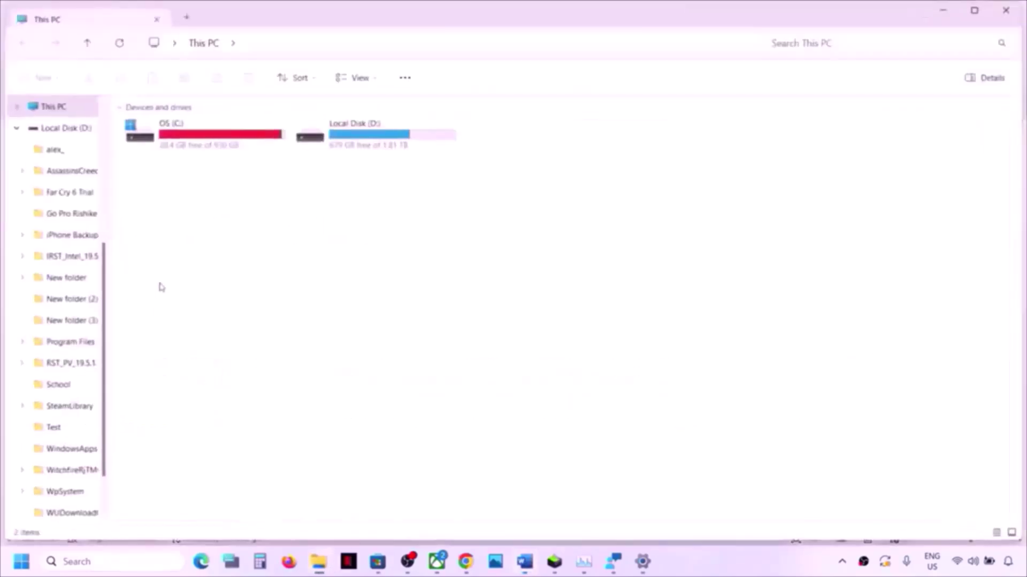
double_click(195, 145)
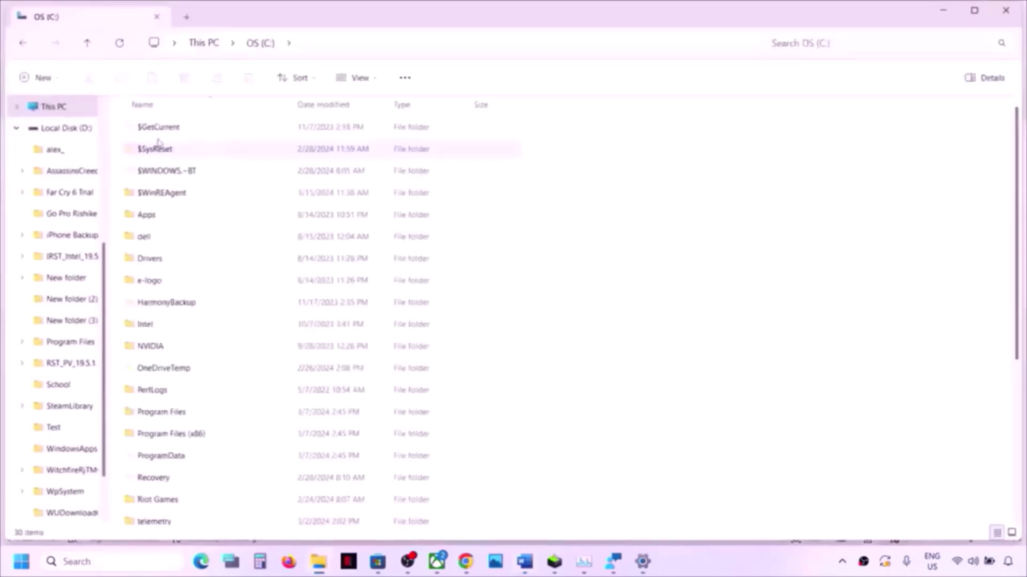
left_click(53, 110)
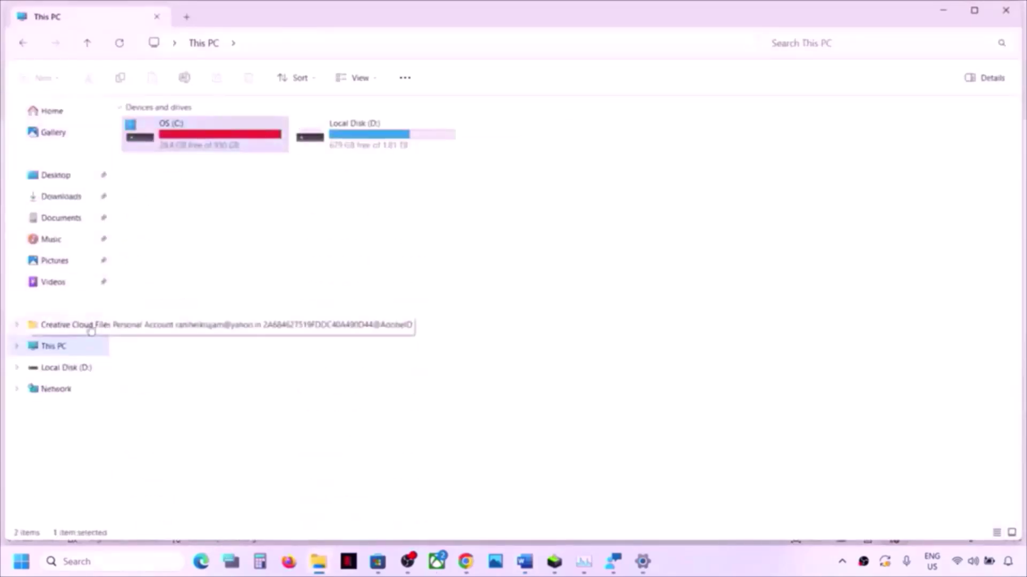
double_click(232, 140)
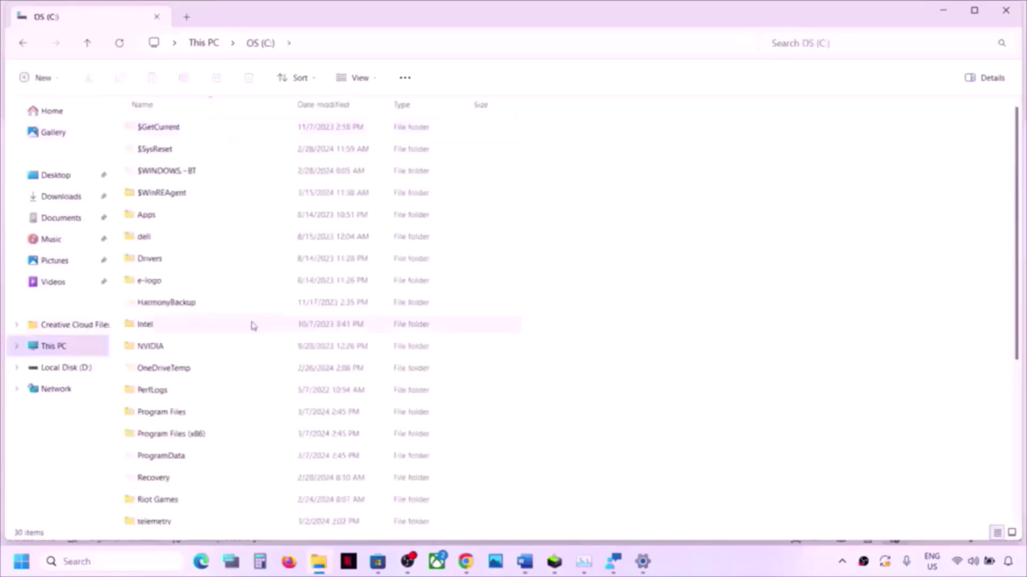
Check the cache path in the Word guide and open the Users folder and the user's profile folder in File Explorer.
key("alt+Tab")
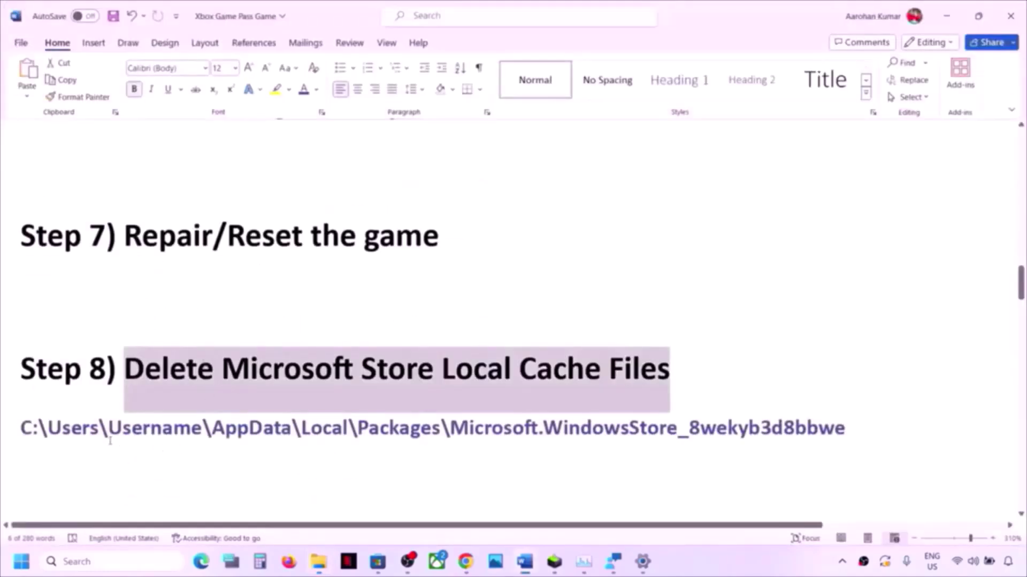
key("alt+Tab")
scroll(203, 369, "down", 4)
double_click(146, 339)
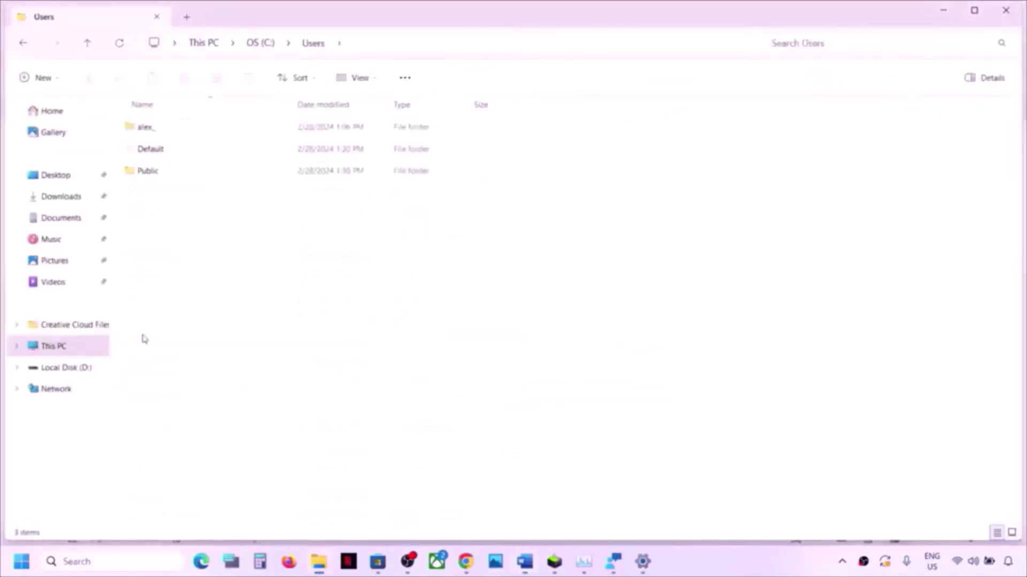
left_click(154, 126)
double_click(202, 126)
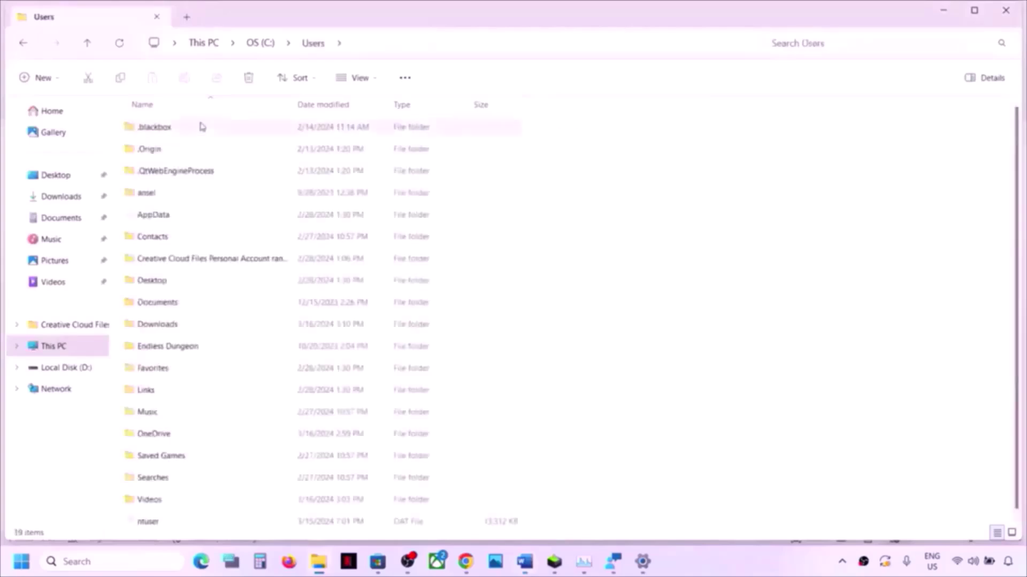
Check the hidden-item view options in the profile folder and open AppData and its Local subfolder.
left_click(175, 217)
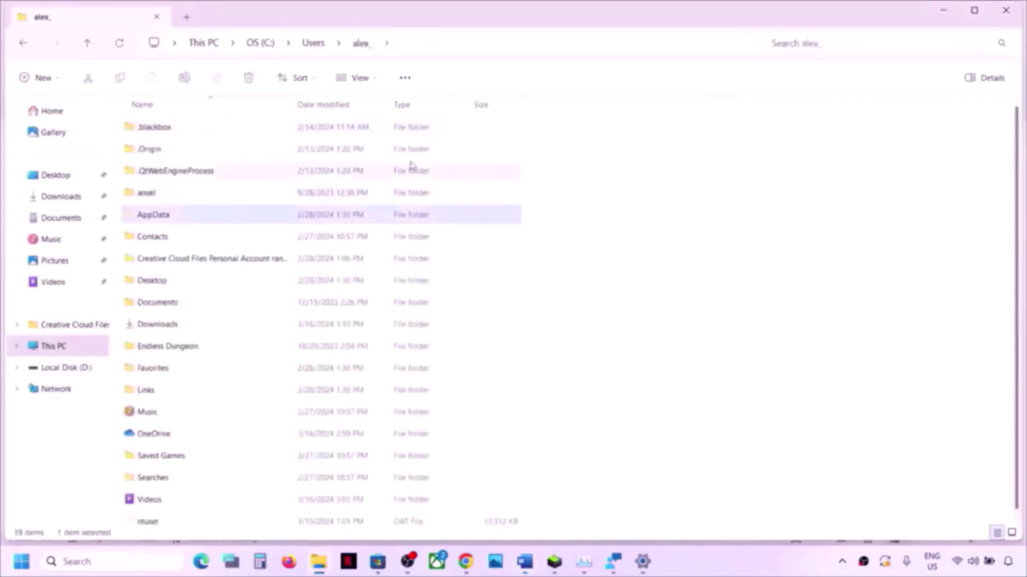
left_click(376, 81)
mouse_move(363, 334)
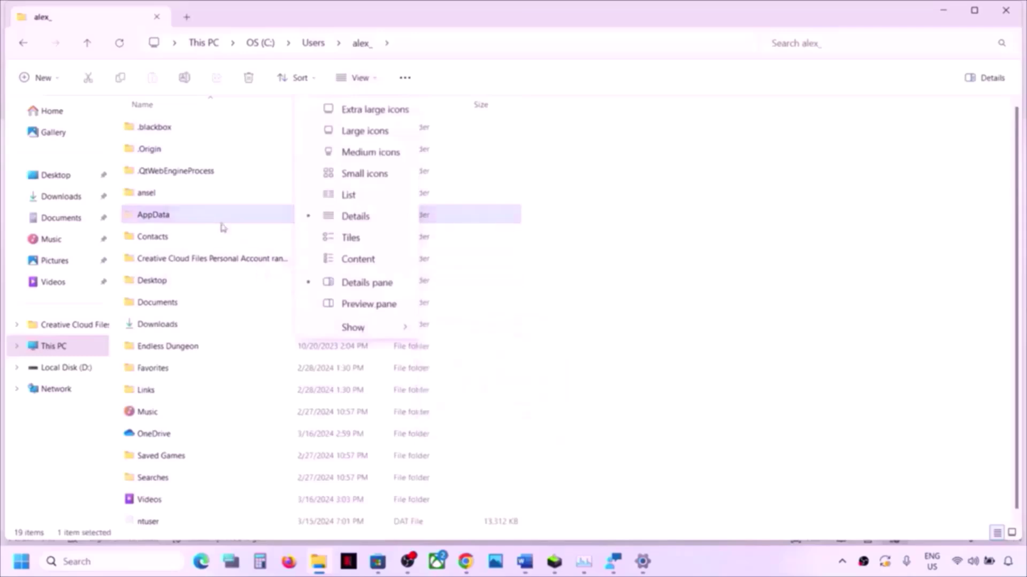
left_click(187, 219)
double_click(185, 218)
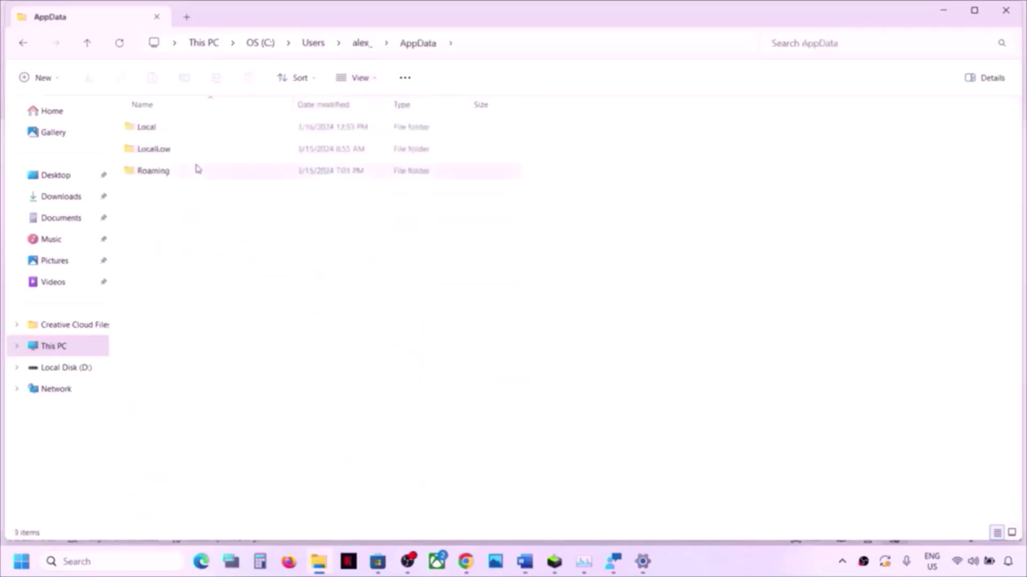
double_click(163, 133)
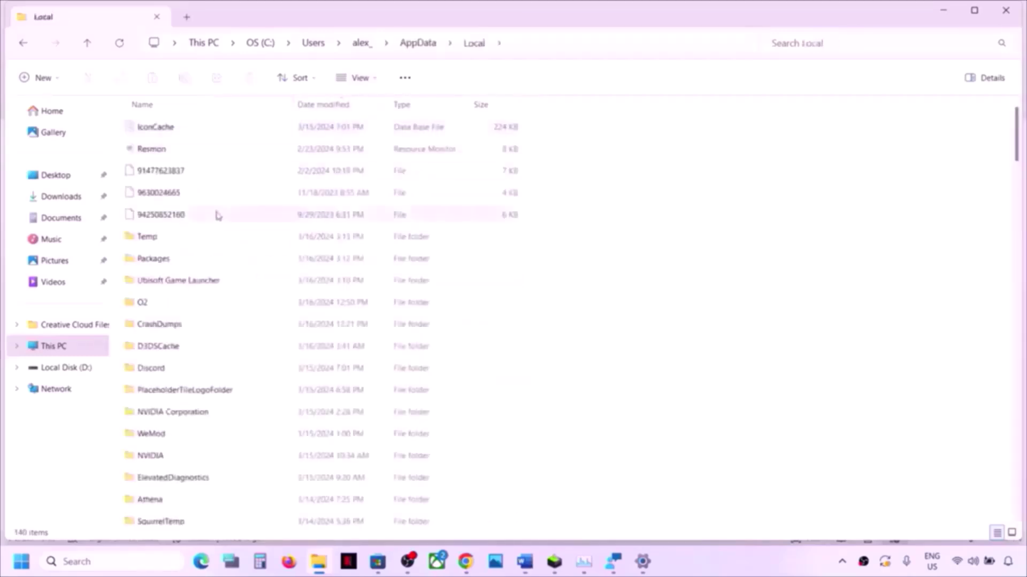
Open the Packages folder and highlight "Microsoft.WindowsStore_8wekyb3d8bbwe" in the Step 8 path of the Word guide.
left_click(166, 260)
double_click(187, 262)
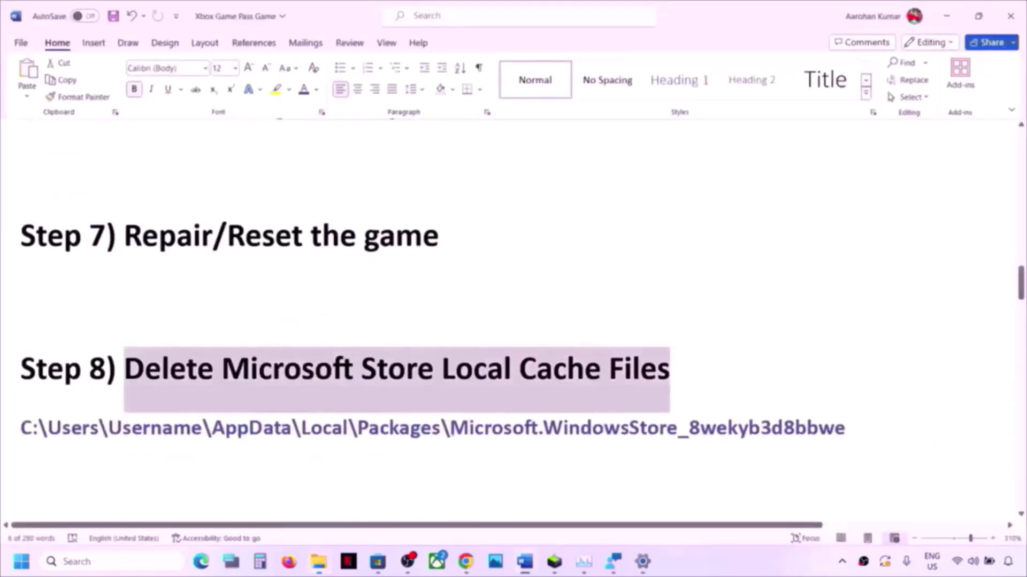
left_click_drag(450, 428, 845, 428)
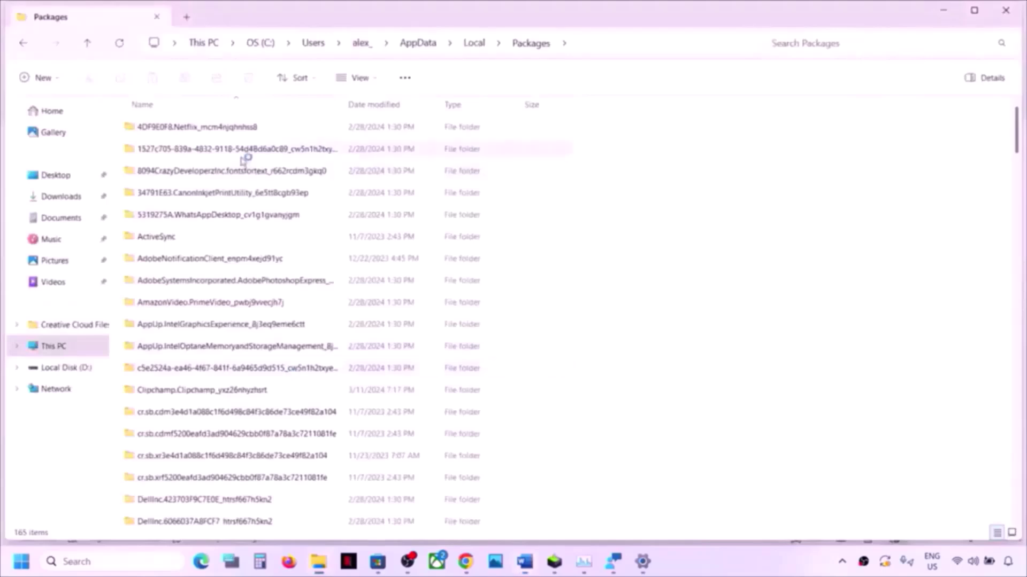
Sort the Packages folder by name in descending order and locate Microsoft.WindowsStore_8wekyb3d8bbwe, minimizing the Xbox window that interrupts.
left_click(241, 104)
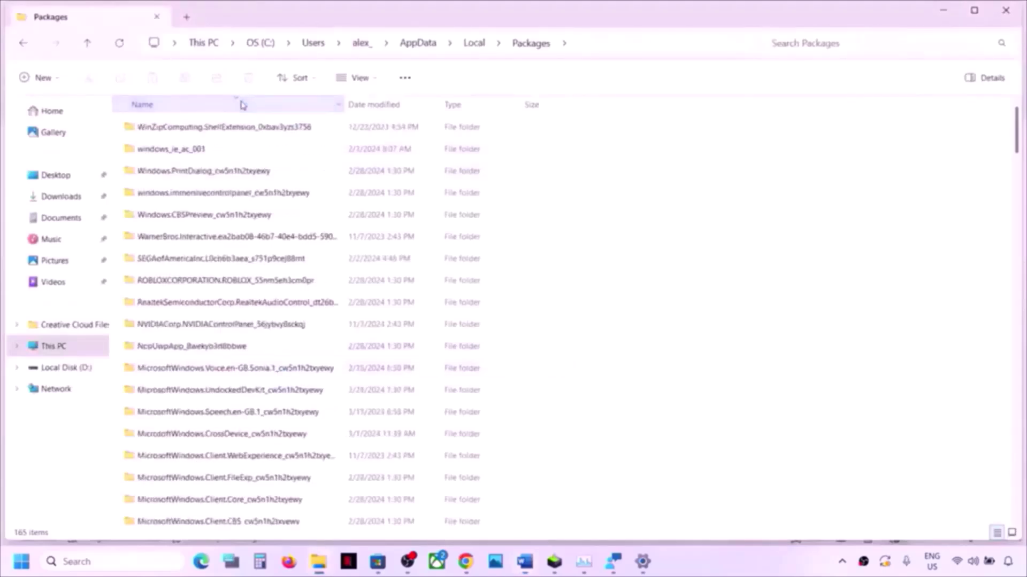
scroll(224, 410, "down", 4)
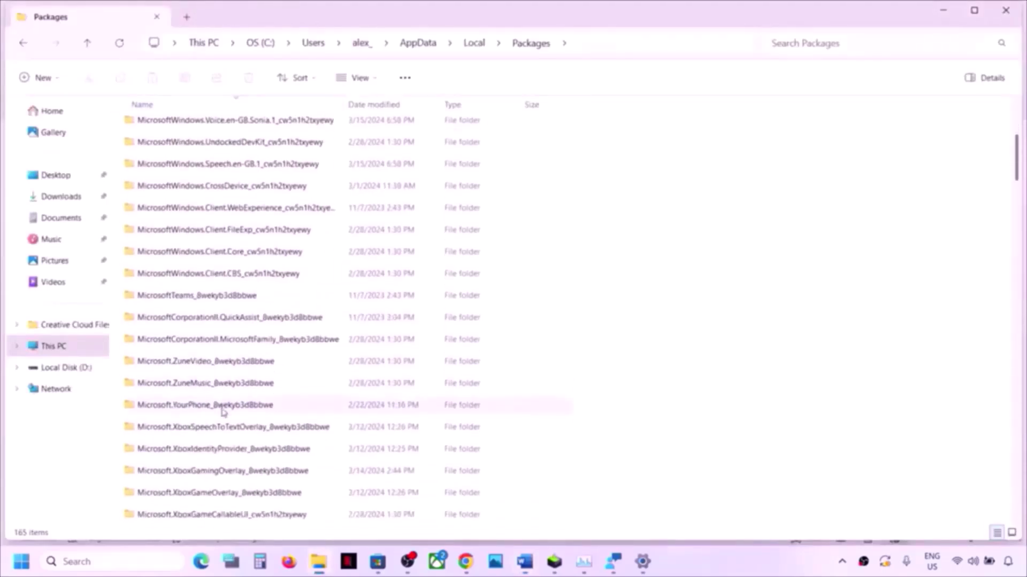
scroll(224, 410, "down", 3)
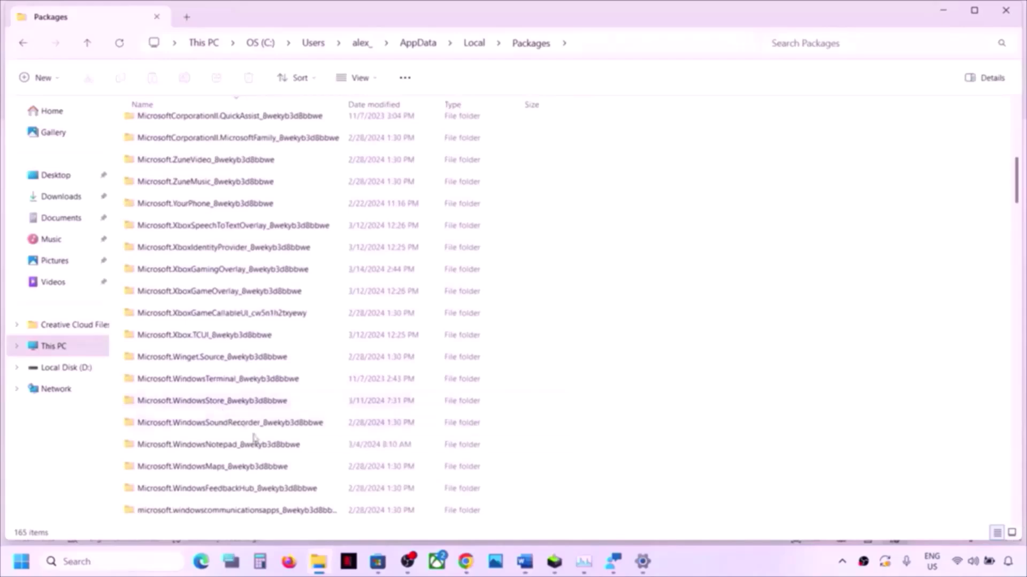
scroll(243, 456, "down", 3)
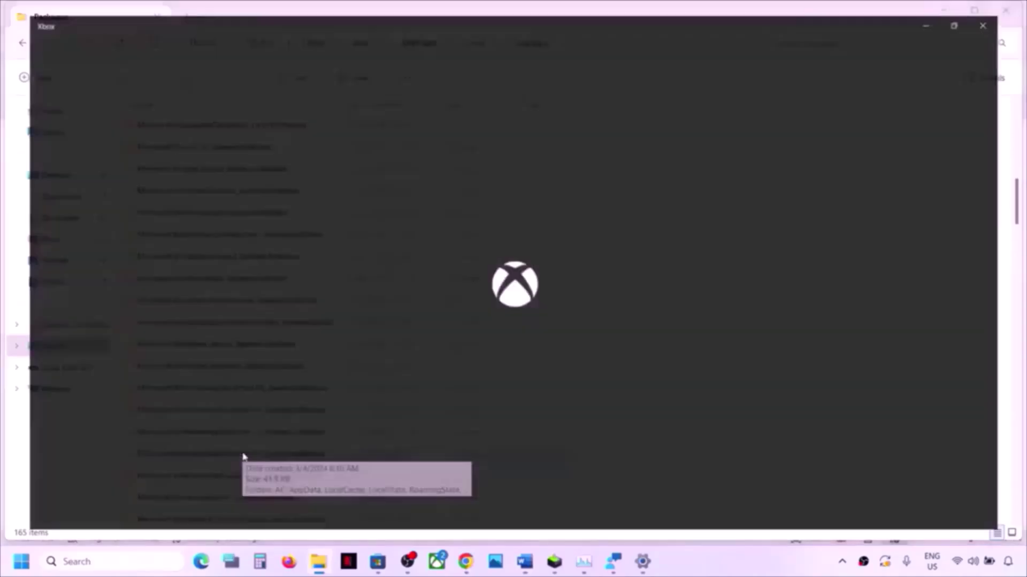
left_click(946, 10)
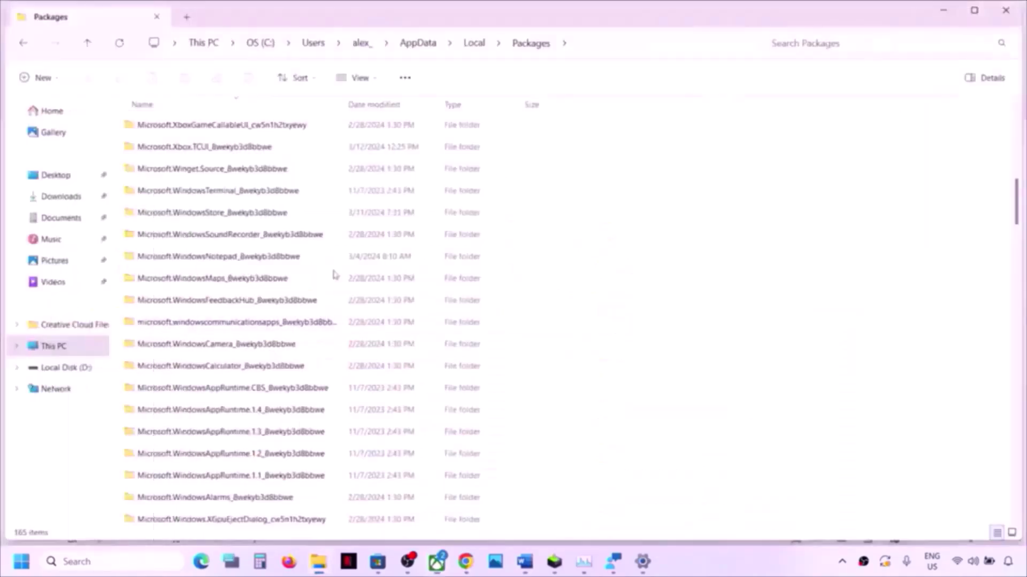
Locate the Microsoft.WindowsStore_8wekyb3d8bbwe folder in Packages, check its name against the Word guide, and open it.
scroll(185, 422, "down", 5)
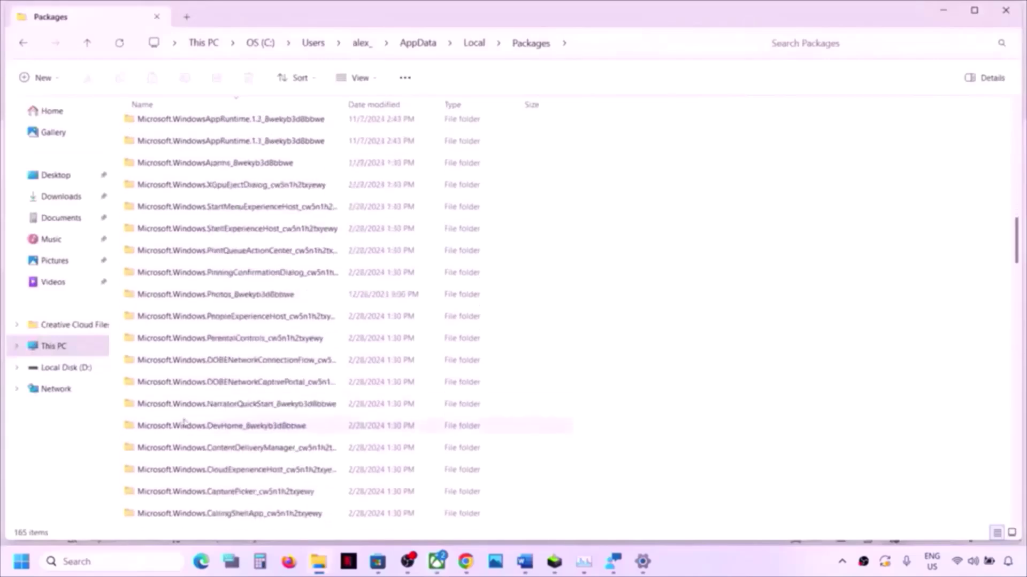
scroll(185, 422, "down", 12)
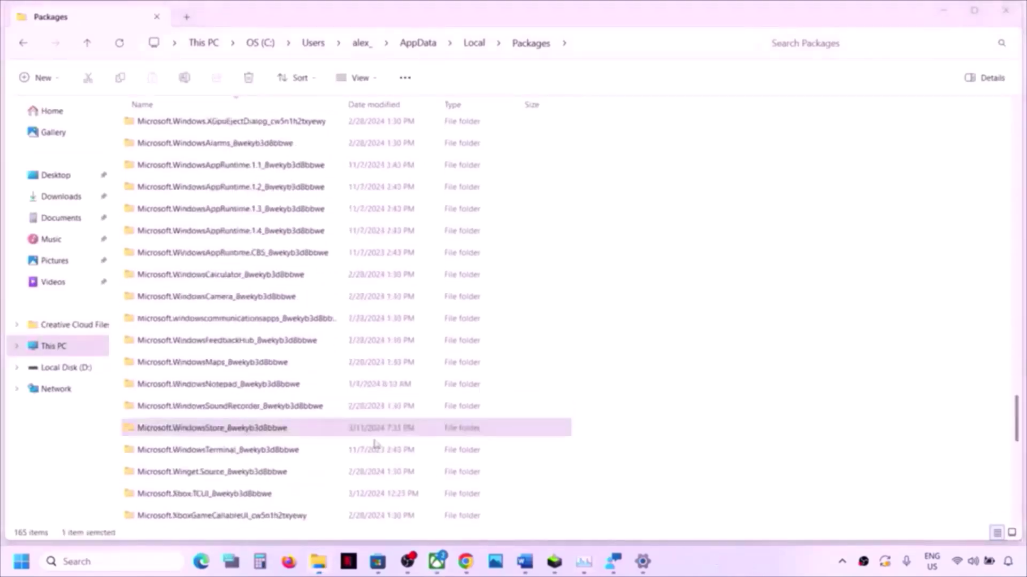
left_click(232, 434)
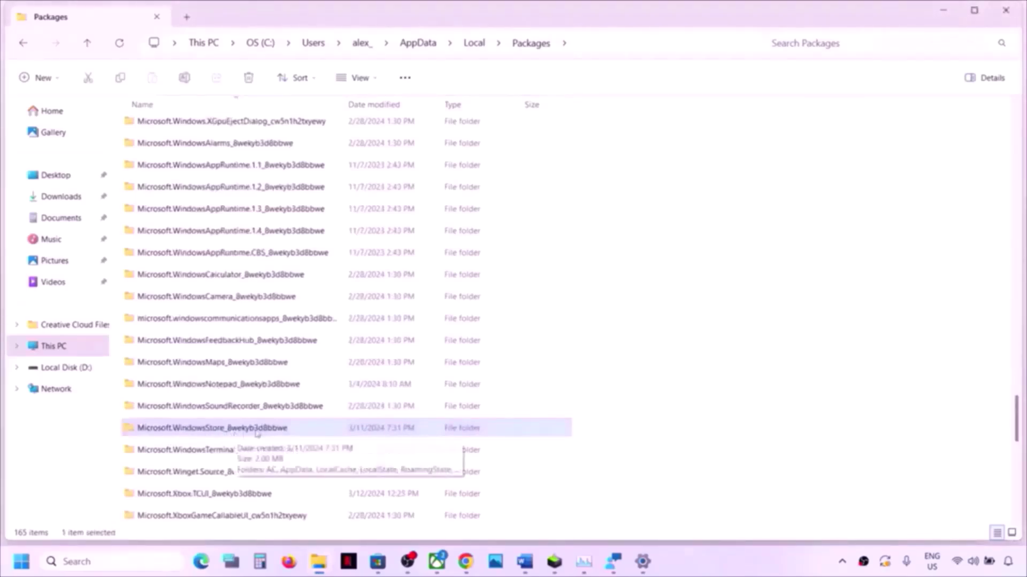
left_click(525, 562)
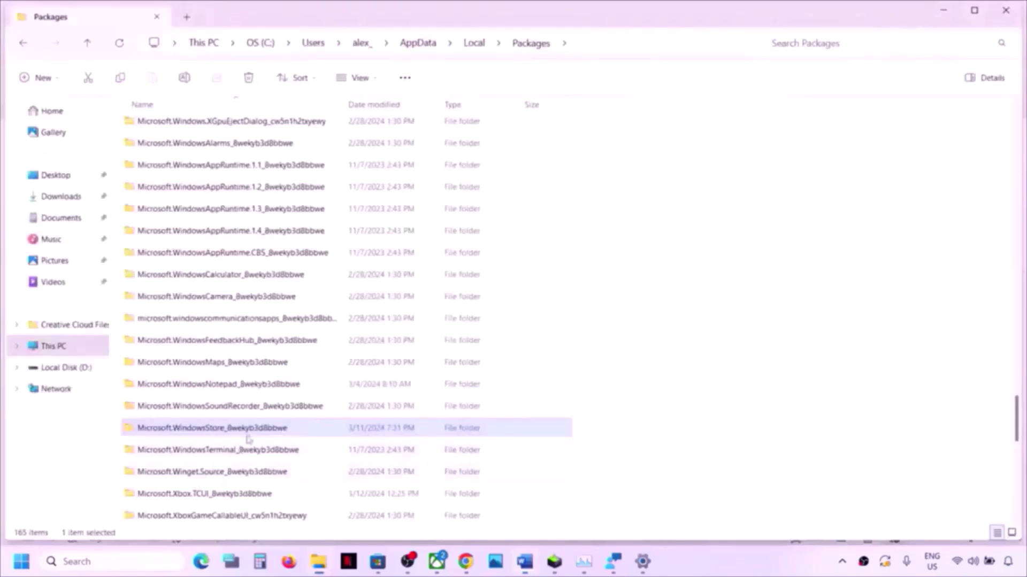
double_click(247, 434)
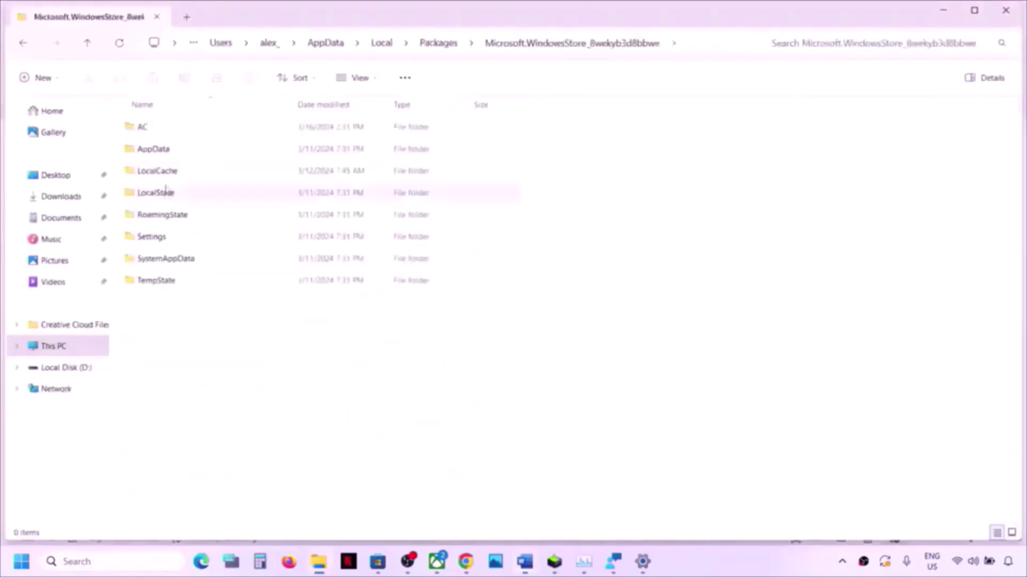
Delete the LocalCache folder inside Microsoft.WindowsStore_8wekyb3d8bbwe.
left_click(160, 176)
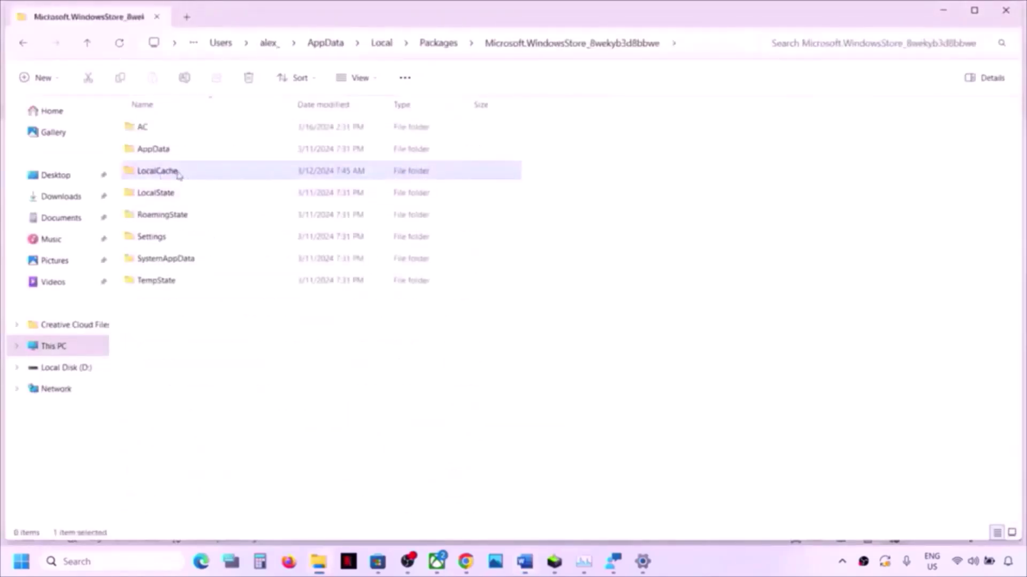
right_click(178, 175)
left_click(272, 188)
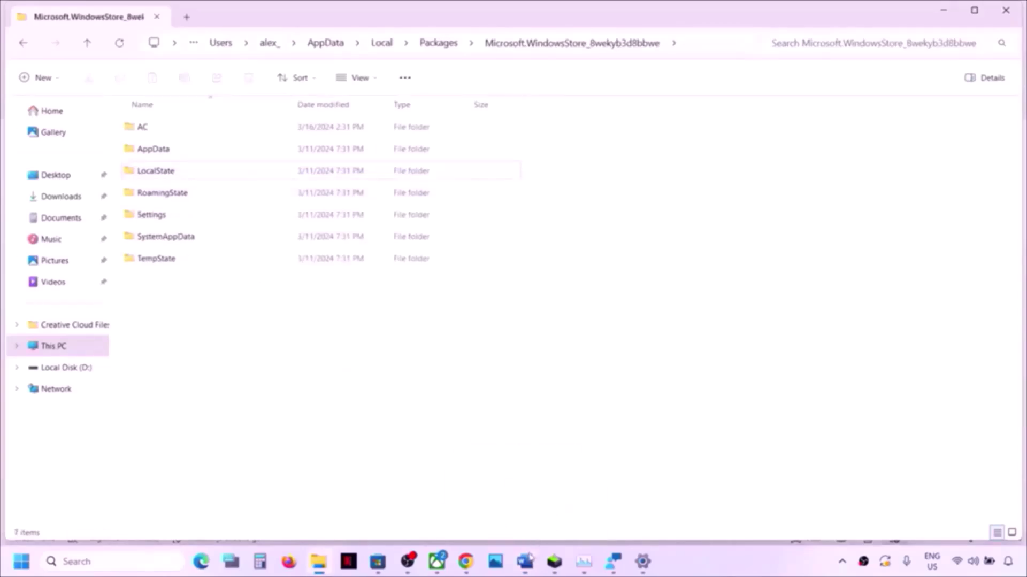
Switch to the Word guide and highlight "Login with same account in Xbox app and Microsoft Store" in Step 9.
mouse_move(526, 559)
left_click(459, 479)
scroll(340, 437, "down", 4)
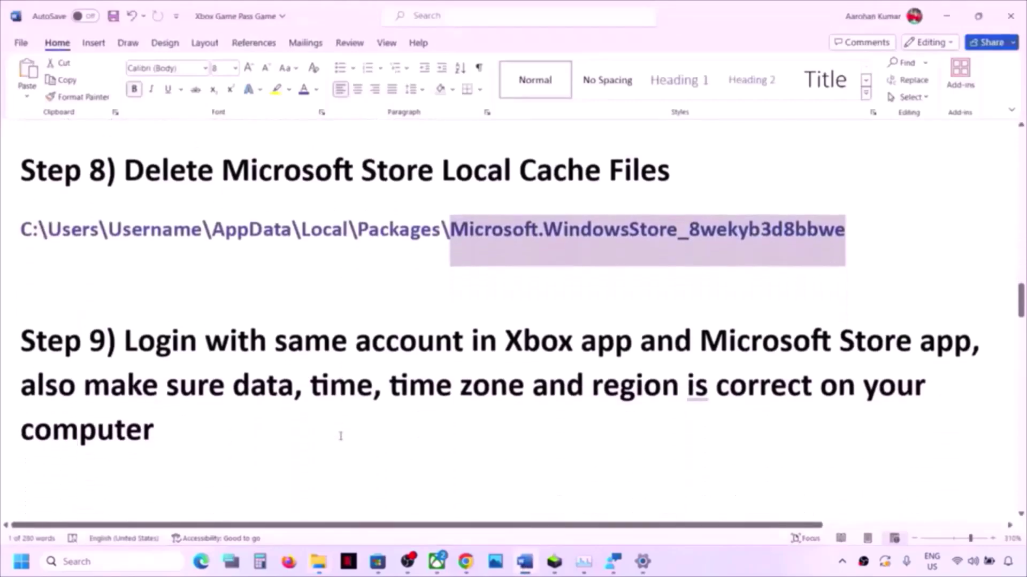
left_click_drag(124, 340, 917, 344)
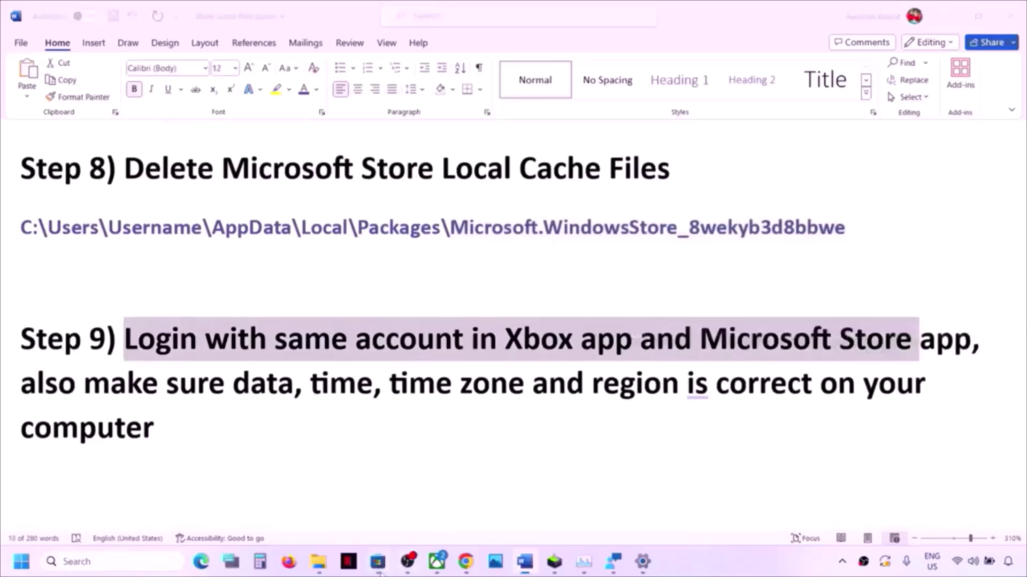
Sign out of Microsoft Store and sign back in with the second listed Microsoft account, entering the sign-in PIN.
left_click(377, 561)
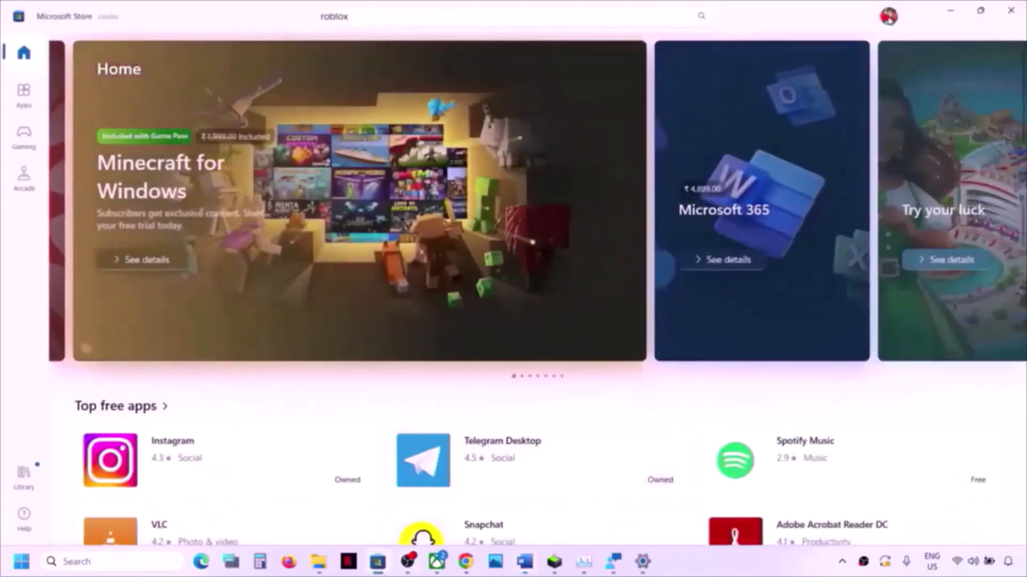
left_click(888, 16)
left_click(750, 76)
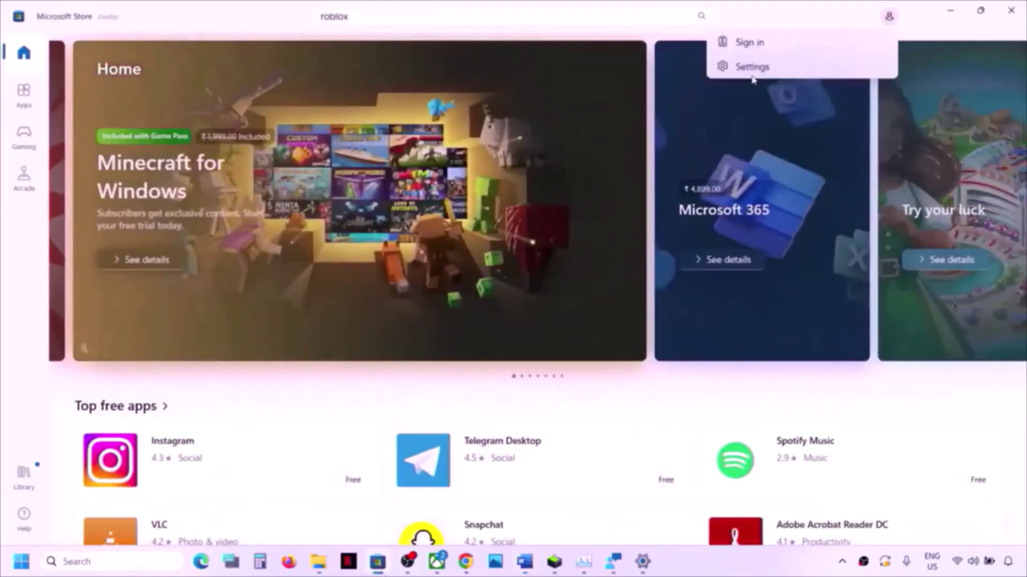
left_click(774, 46)
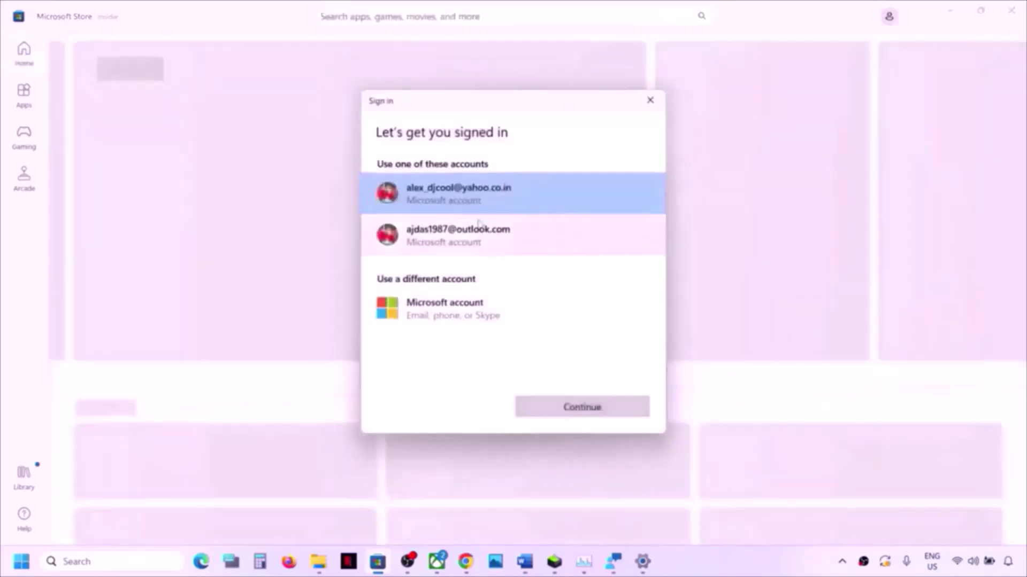
left_click(478, 231)
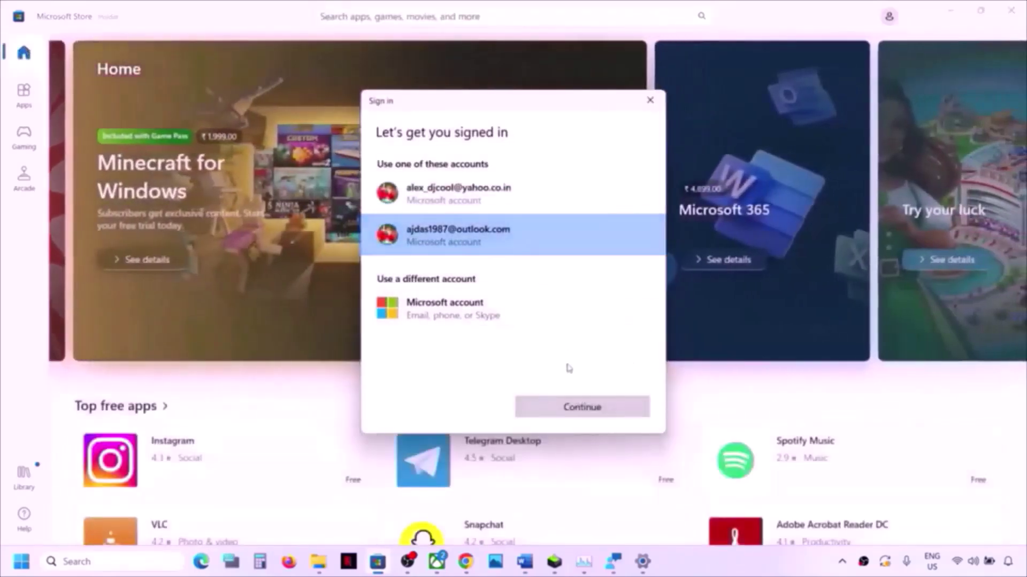
left_click(558, 412)
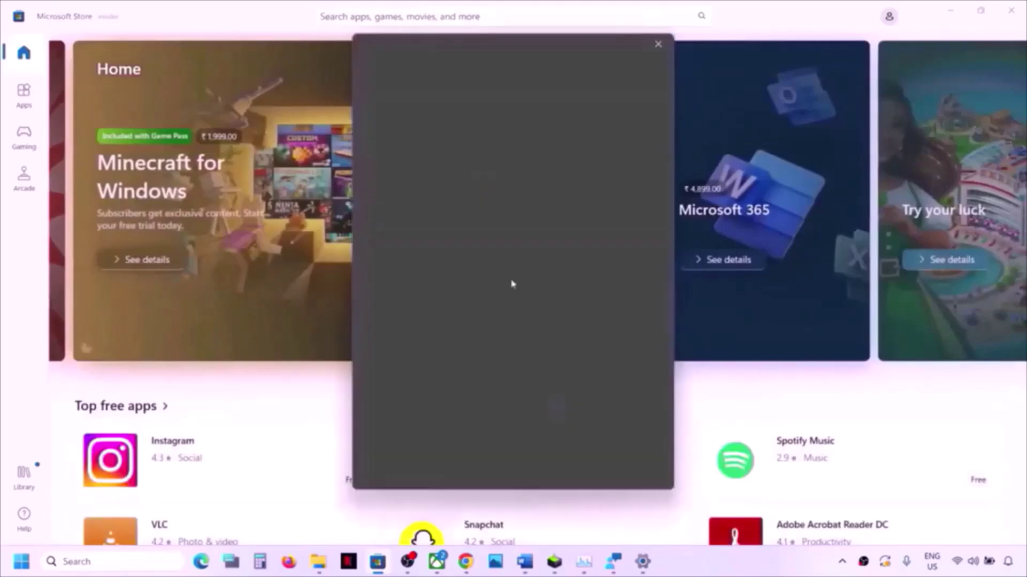
type("••••")
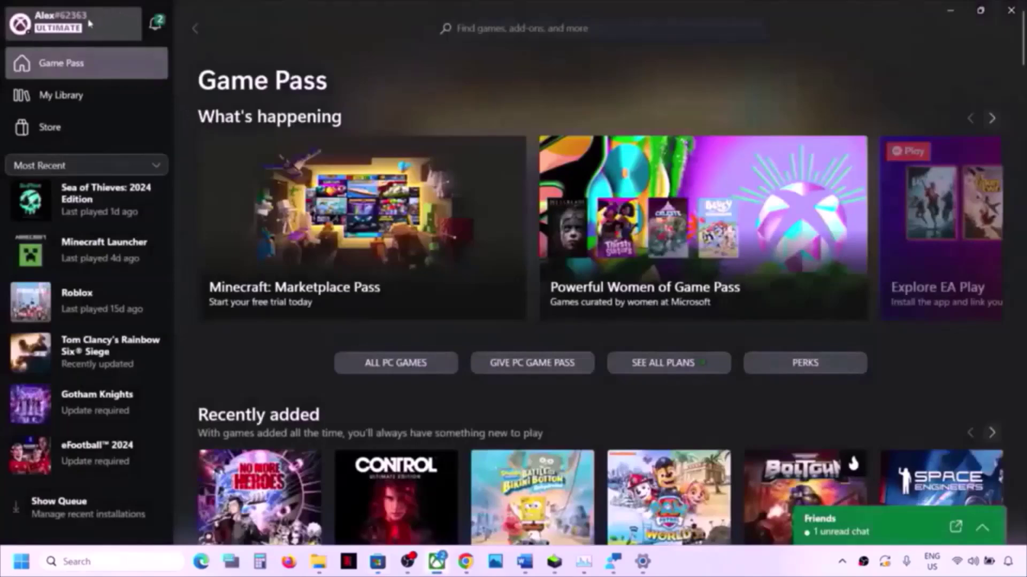
Sign out of the Xbox app and sign back in with the same second listed Microsoft account, continuing past the welcome screen.
left_click(58, 24)
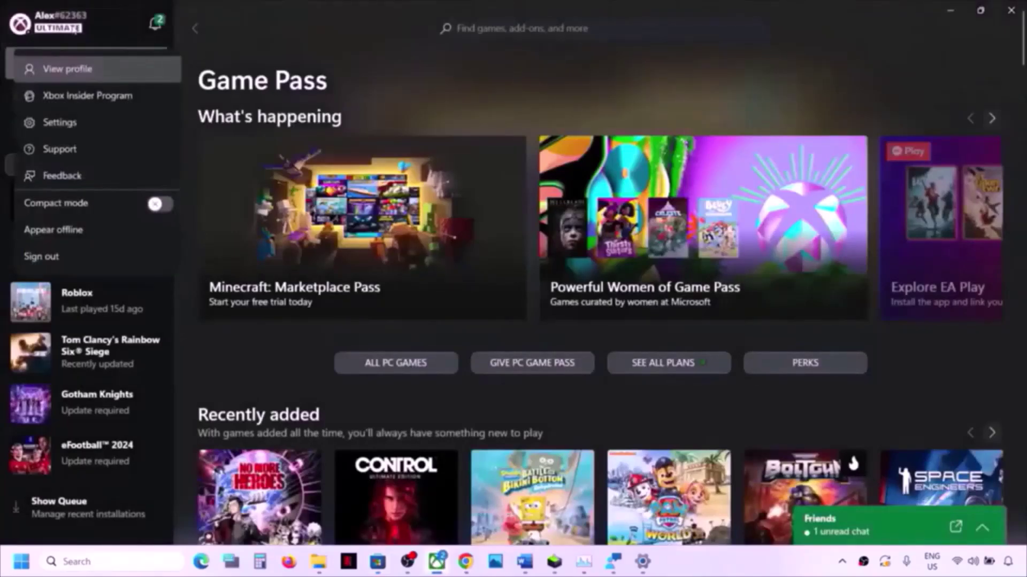
left_click(46, 270)
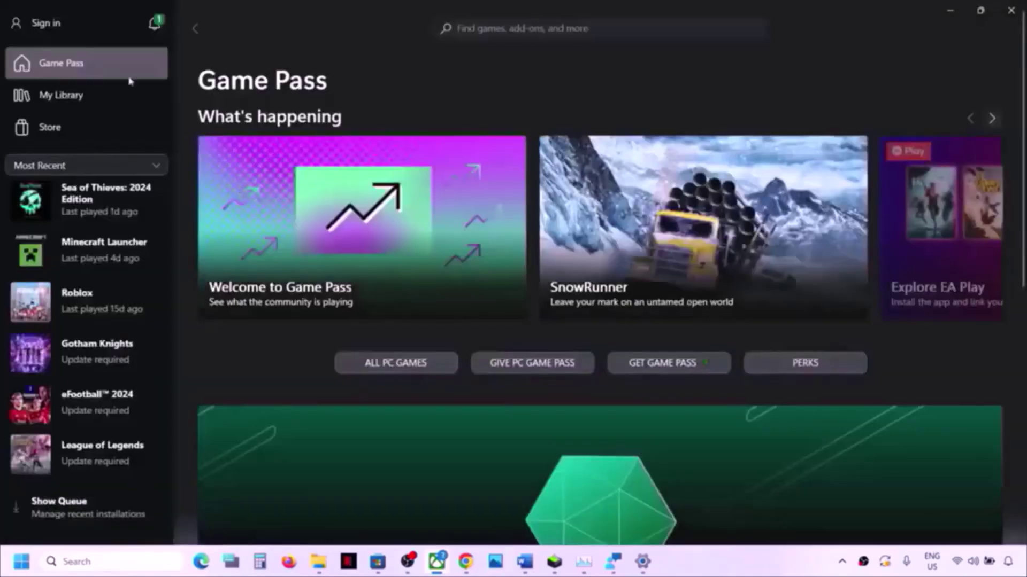
left_click(53, 24)
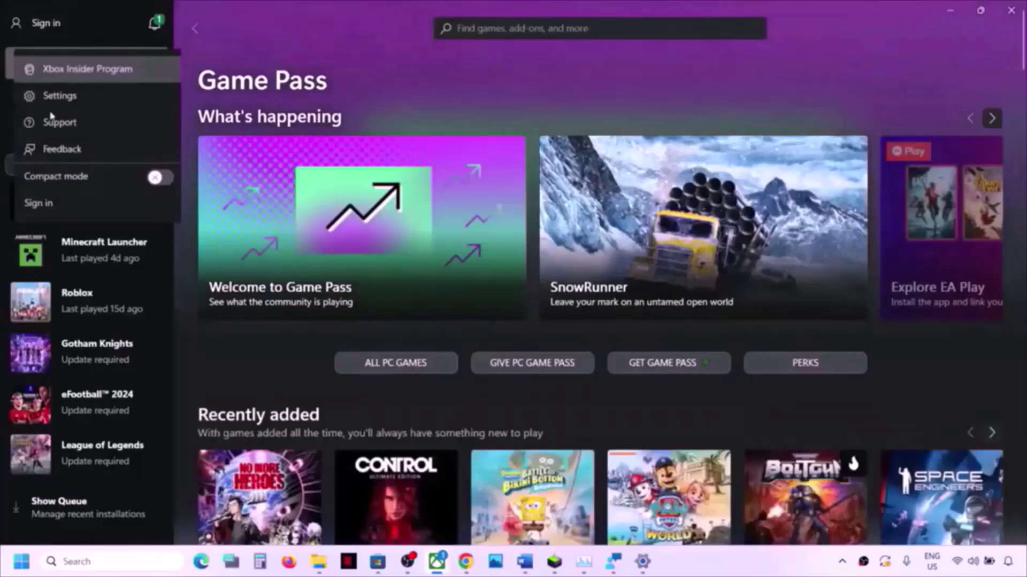
left_click(43, 203)
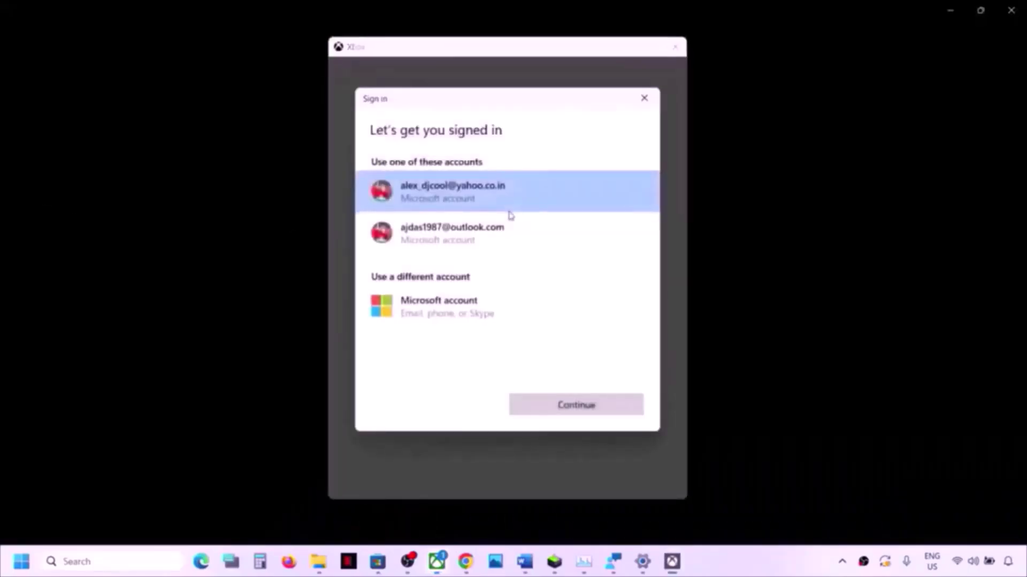
left_click(466, 247)
left_click(571, 405)
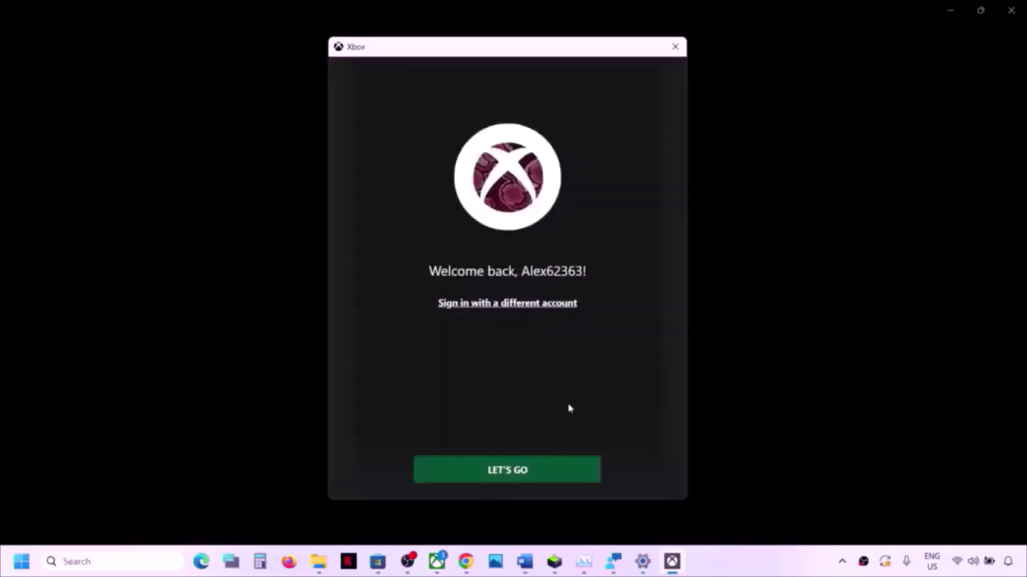
left_click(529, 477)
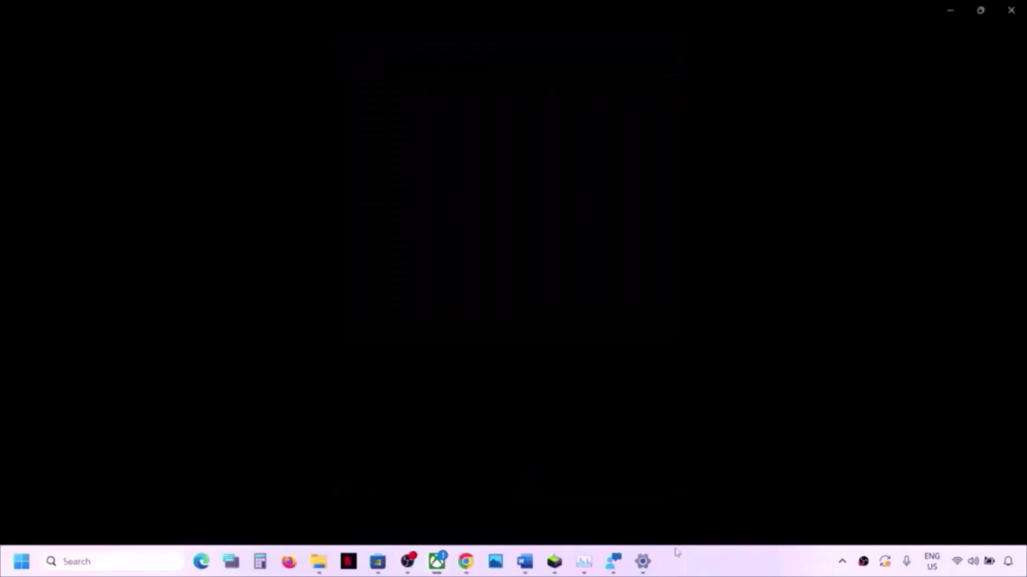
Close the Task Manager window and highlight "also make sure data, time, time zone and region" in Step 9 of the Word guide.
right_click(584, 572)
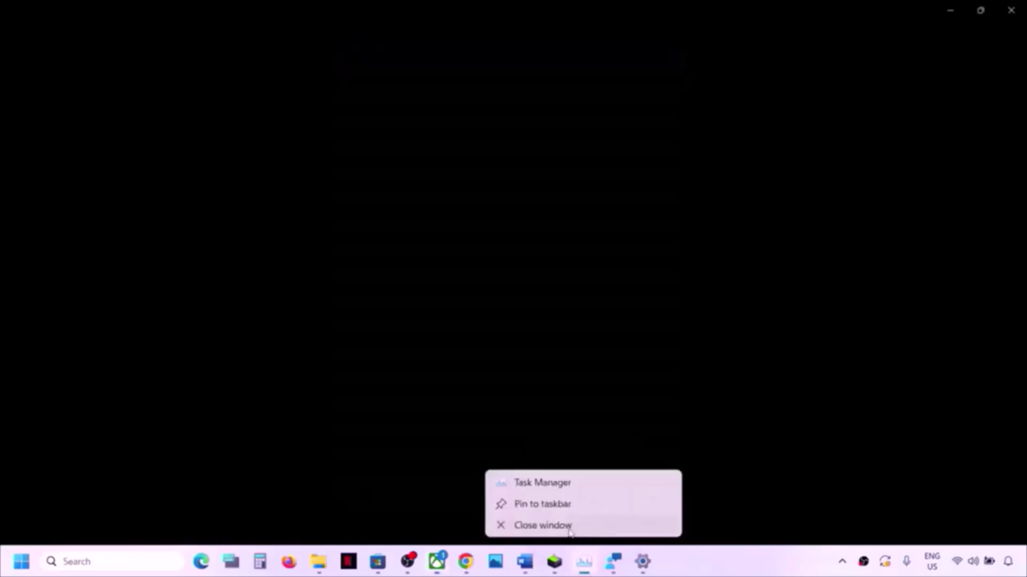
left_click(571, 527)
left_click(524, 567)
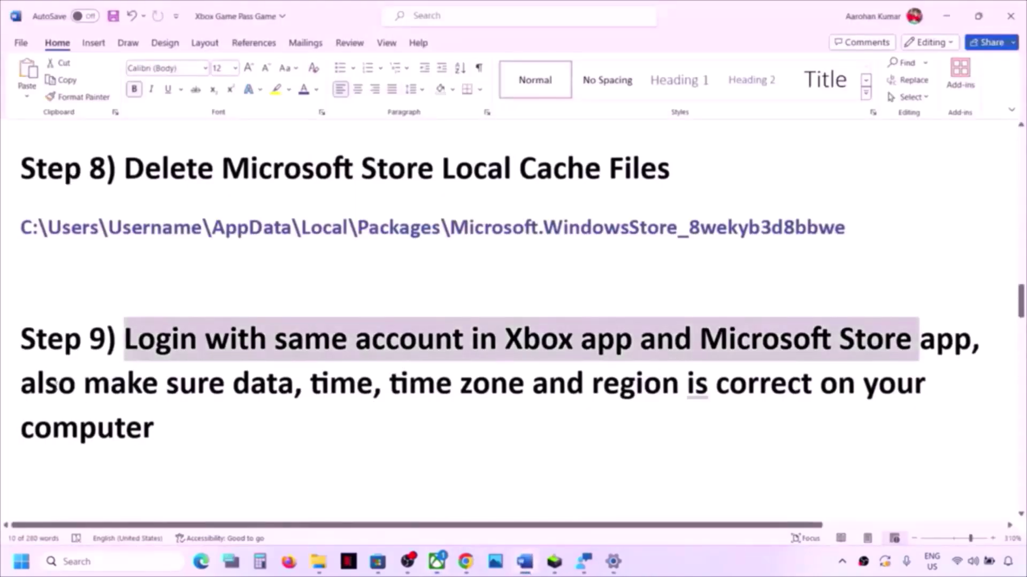
left_click_drag(21, 383, 619, 397)
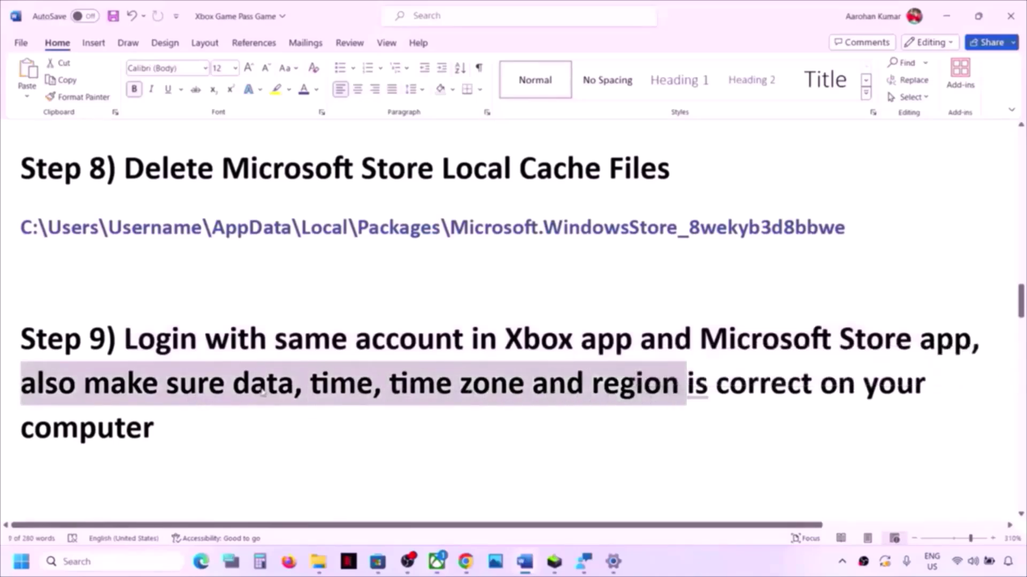
Correct the word "data" to "date" in the Step 9 text.
left_click(296, 386)
key("BackSpace")
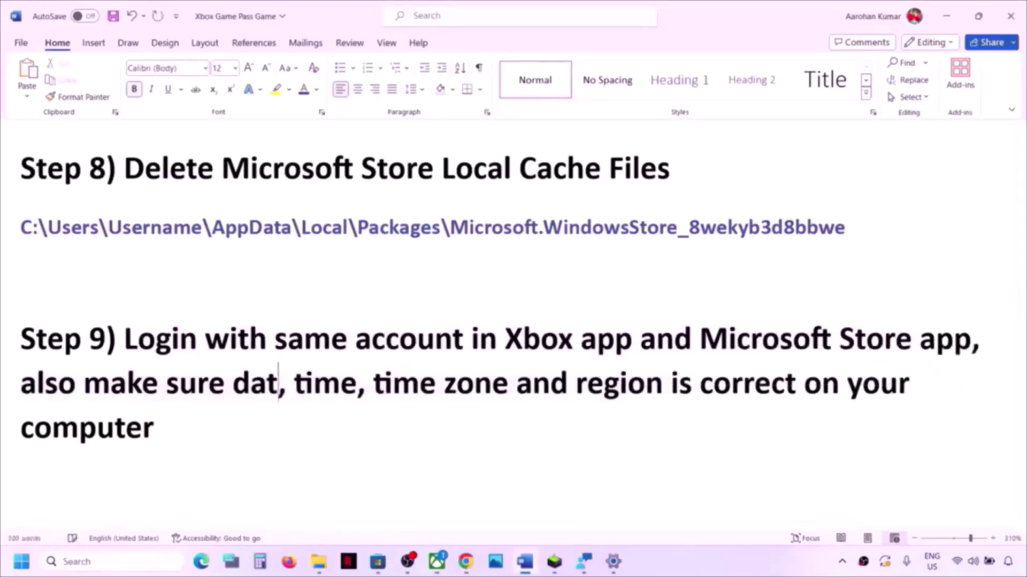
type("e")
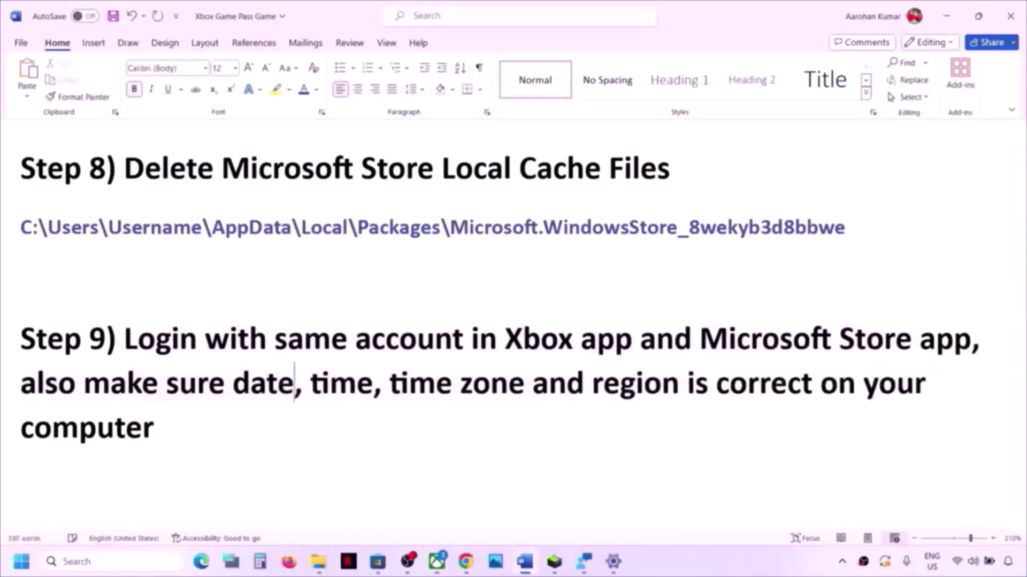
Open the Date & time page of Windows Settings and synchronize the clock with the time server.
left_click(24, 564)
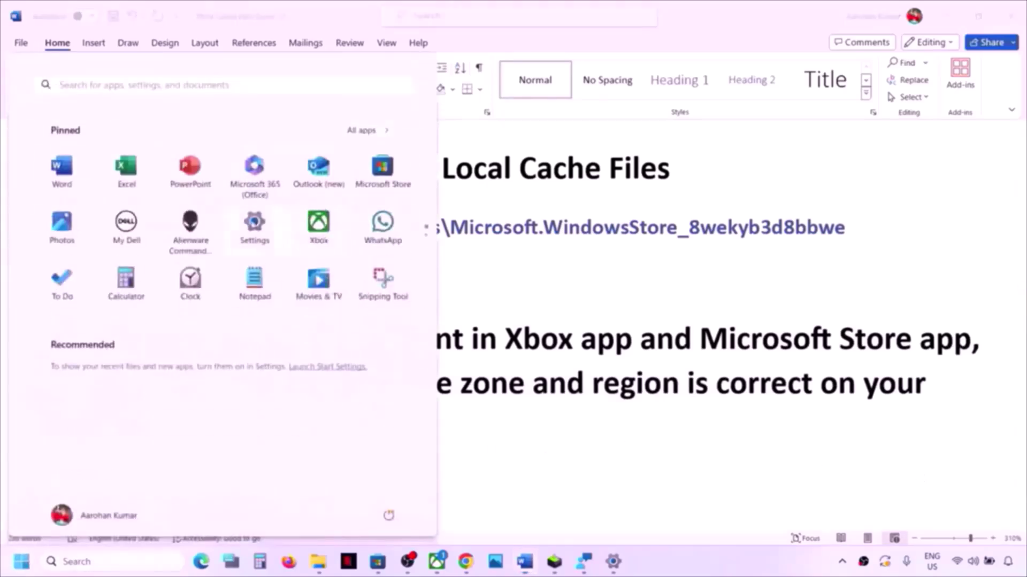
left_click(253, 224)
left_click(64, 335)
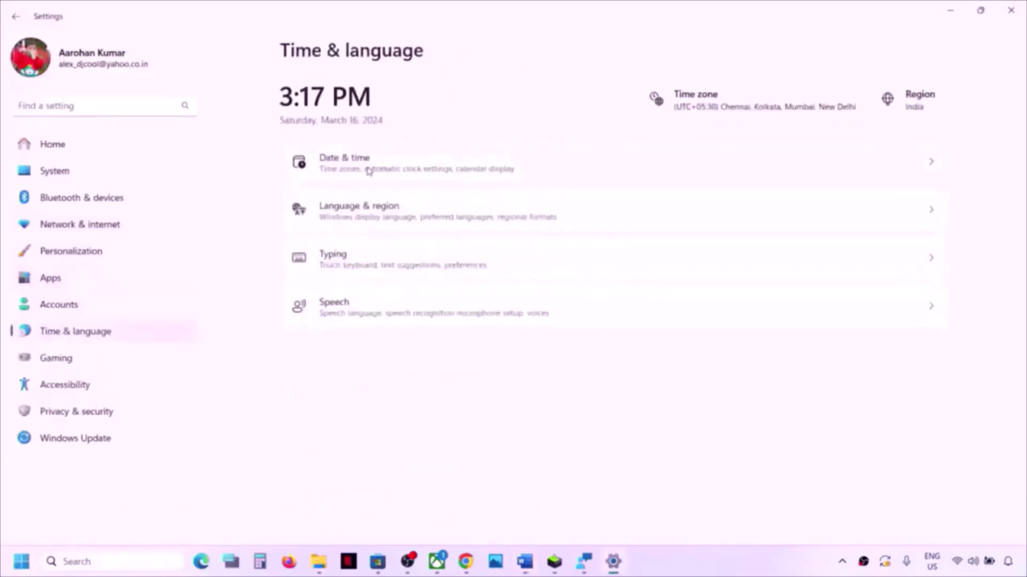
left_click(369, 171)
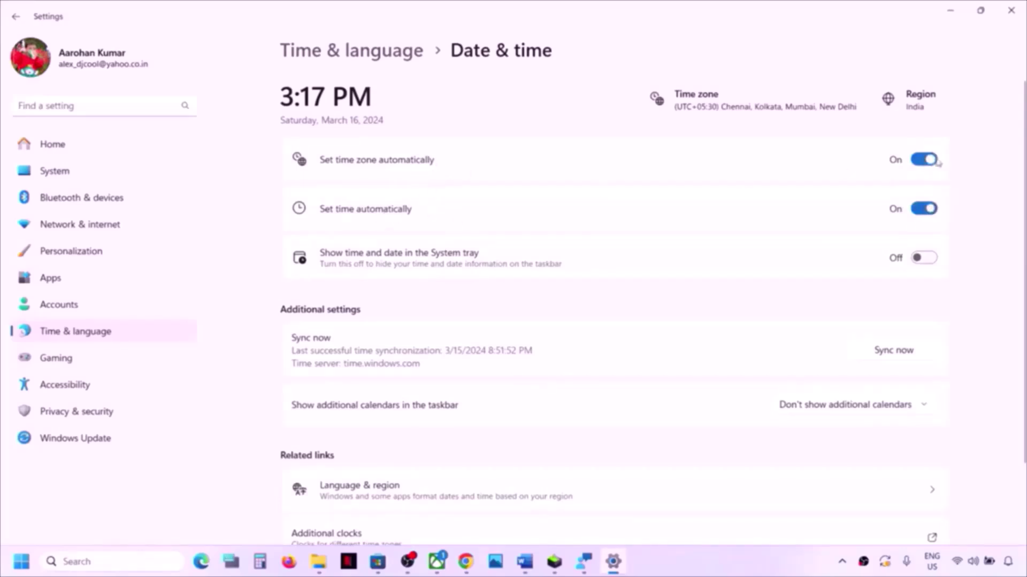
left_click(903, 355)
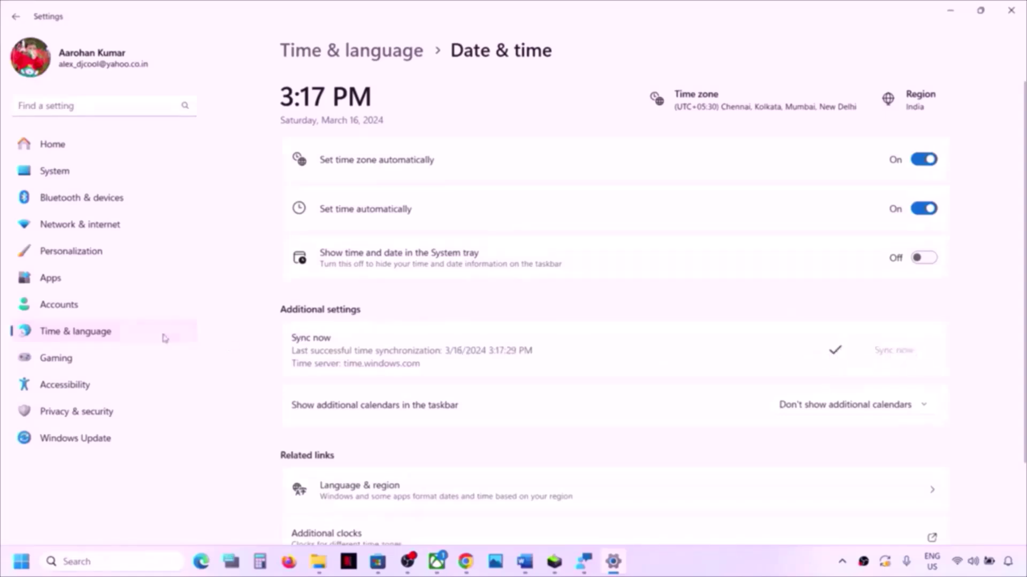
Open the Language & region settings, select India as the country or region, and close Settings.
left_click(144, 332)
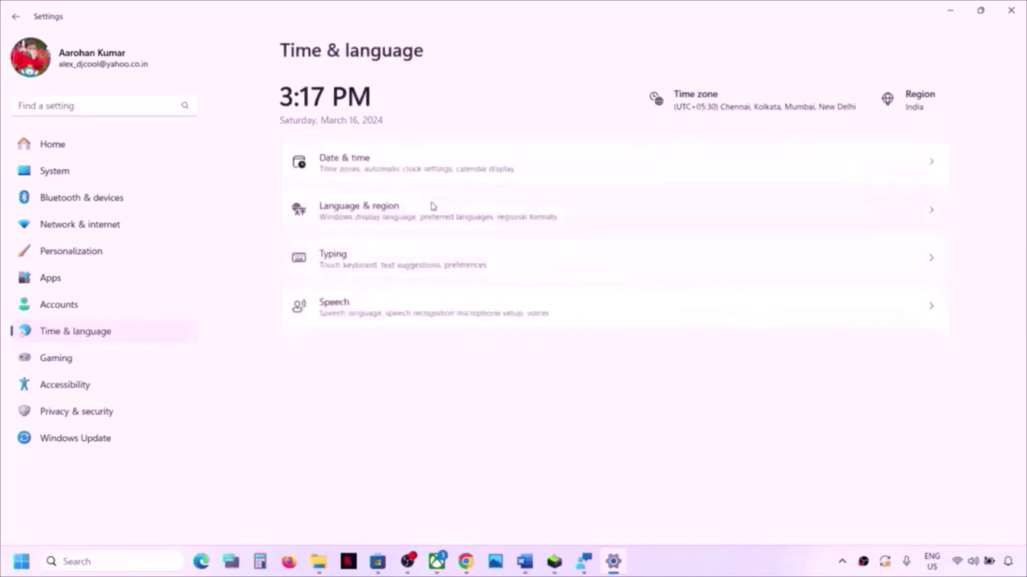
left_click(434, 207)
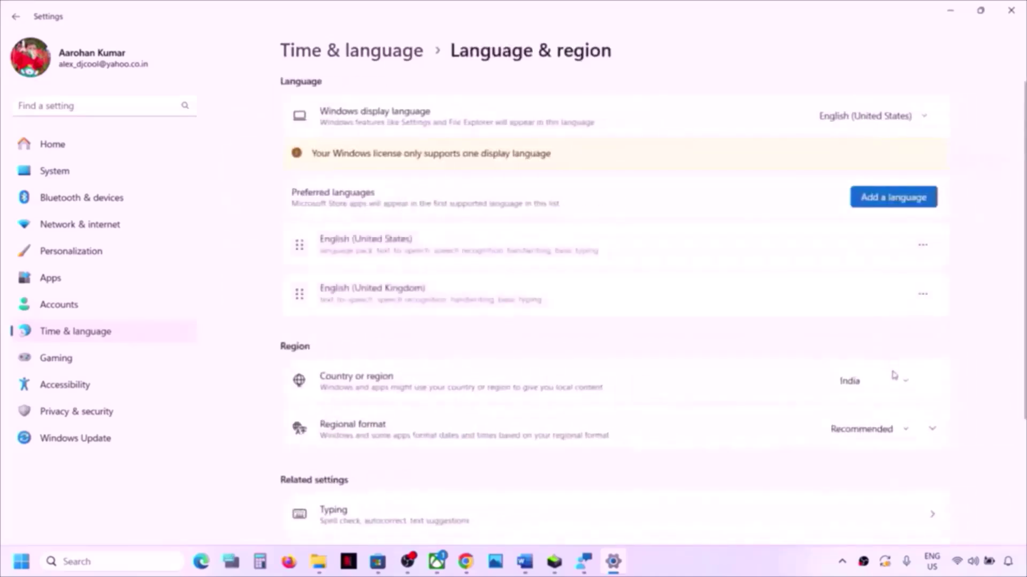
left_click(890, 386)
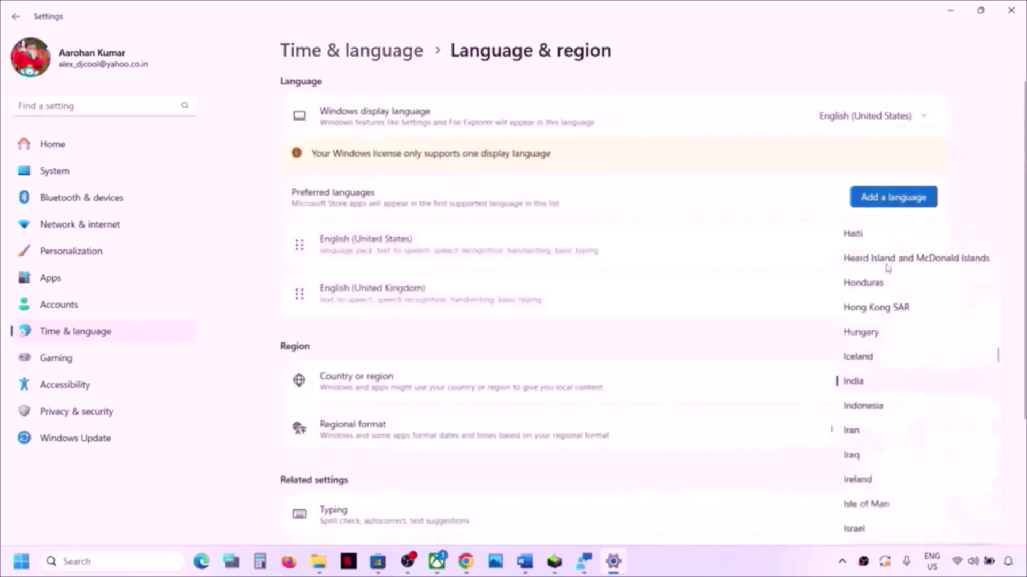
left_click(866, 390)
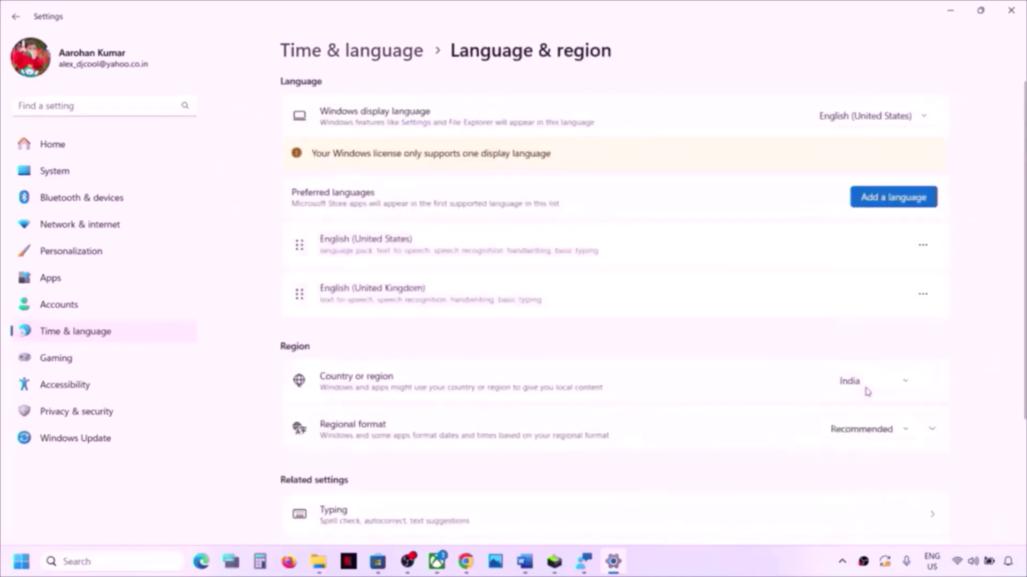
left_click(1011, 20)
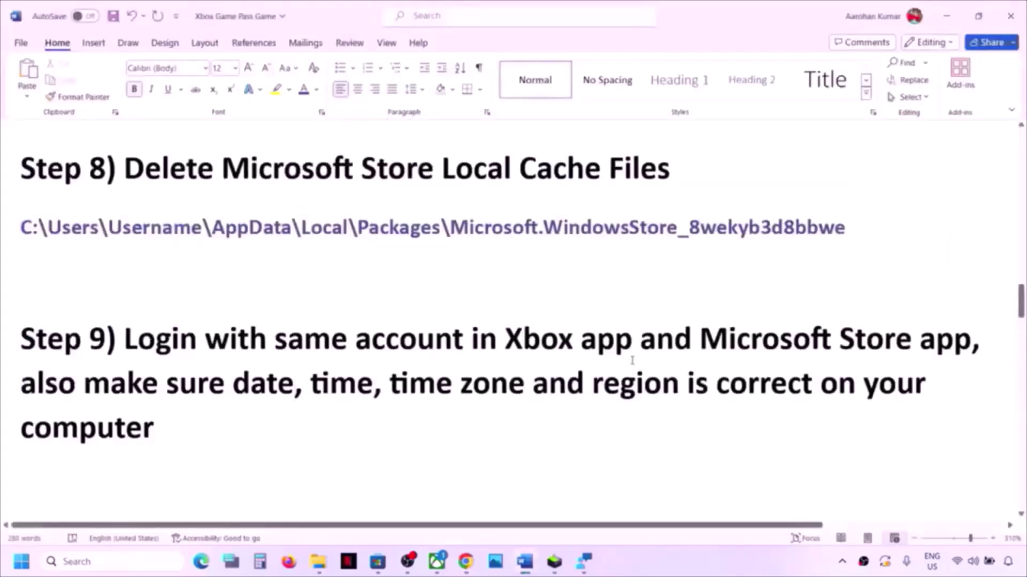
Highlight "Install all the Updates in Microsoft Store" in Step 10, then resume the Microsoft Photos Legacy update in the Microsoft Store library.
scroll(632, 361, "down", 3)
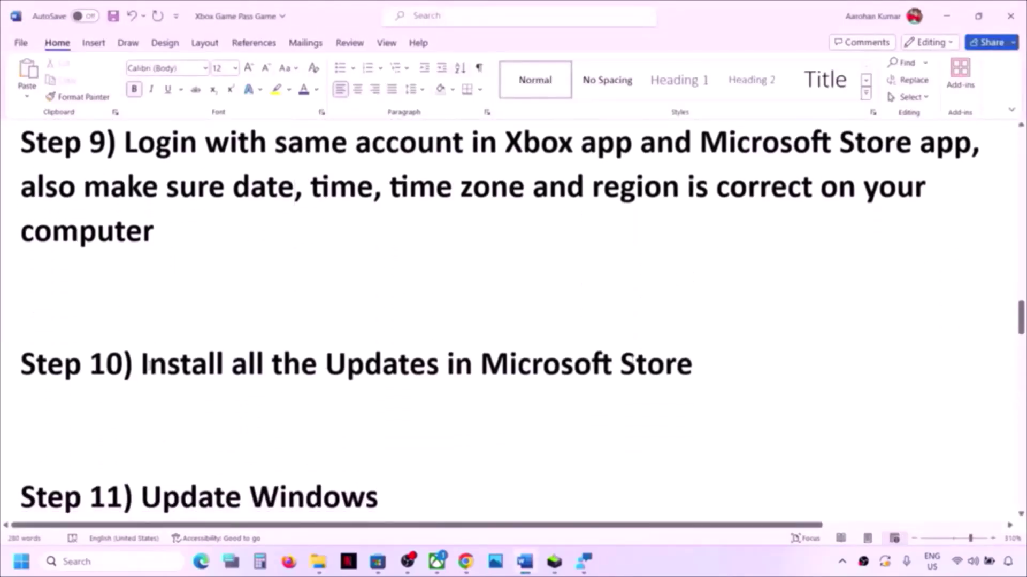
left_click_drag(149, 366, 708, 345)
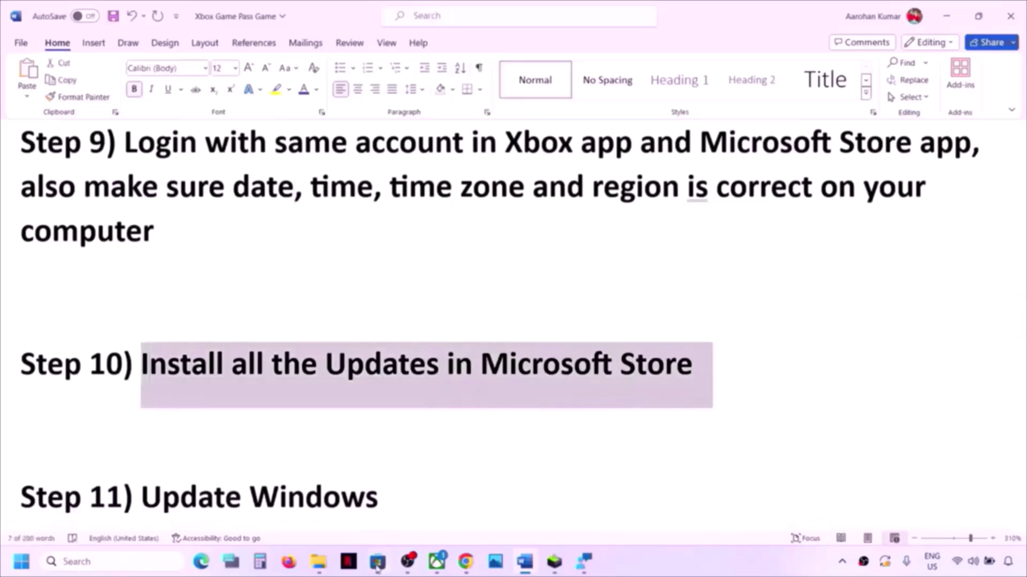
left_click(377, 561)
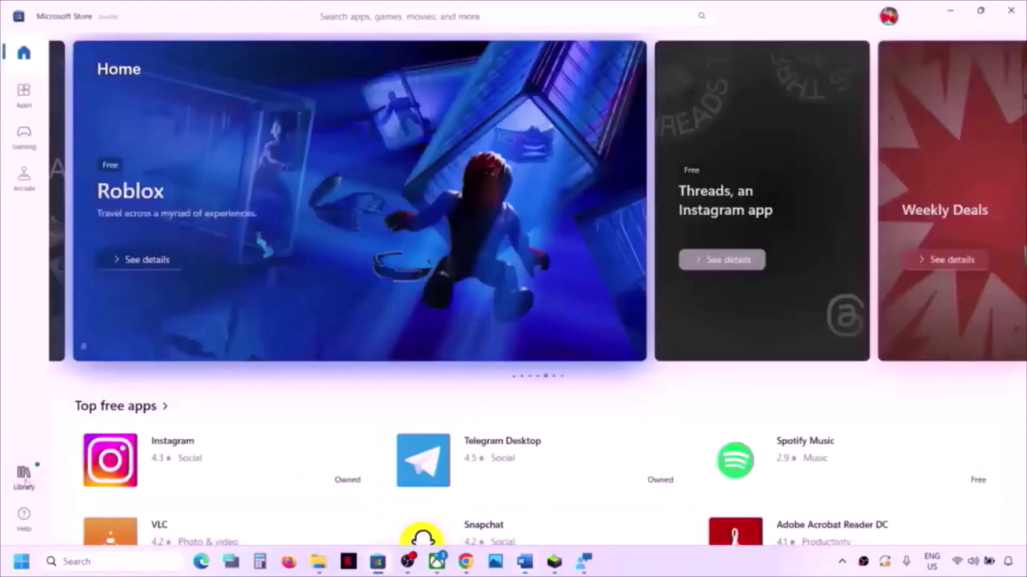
left_click(23, 477)
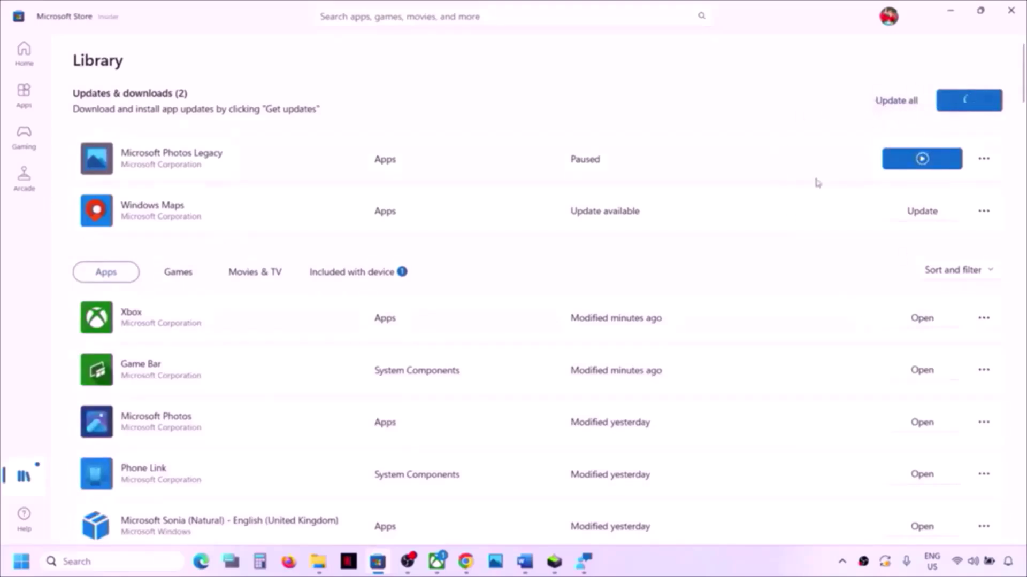
left_click(921, 158)
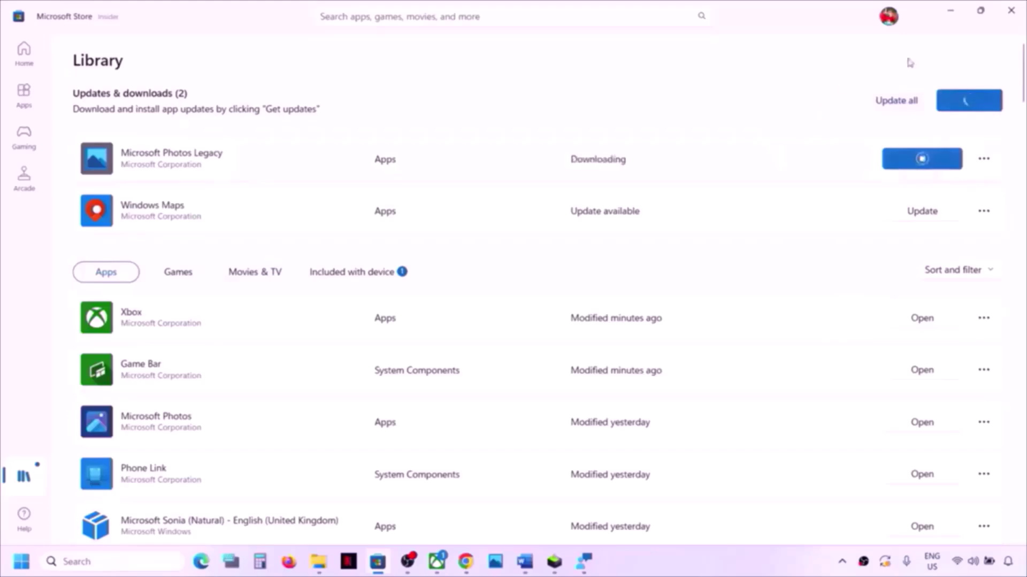
Highlight "Update Windows" in Step 11 of the Word guide and open the Windows Update page in Windows Settings.
left_click(524, 562)
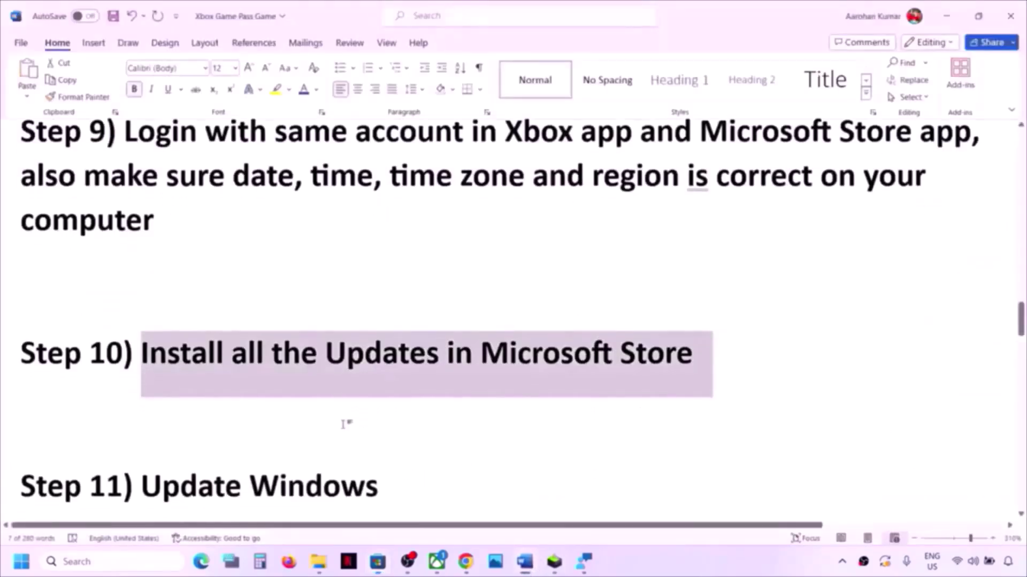
scroll(345, 424, "down", 1)
left_click_drag(141, 406, 448, 409)
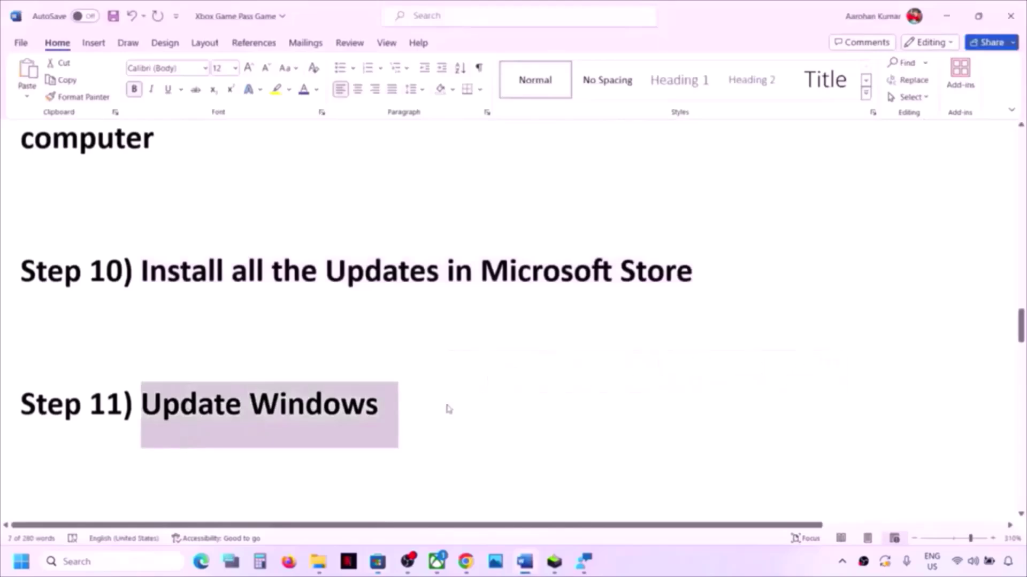
key("super+i")
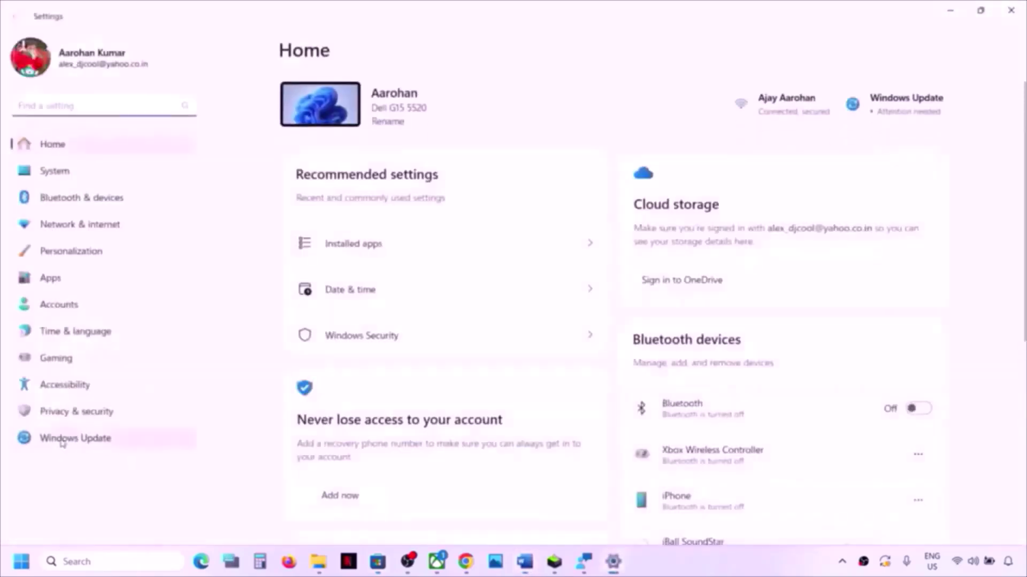
left_click(62, 439)
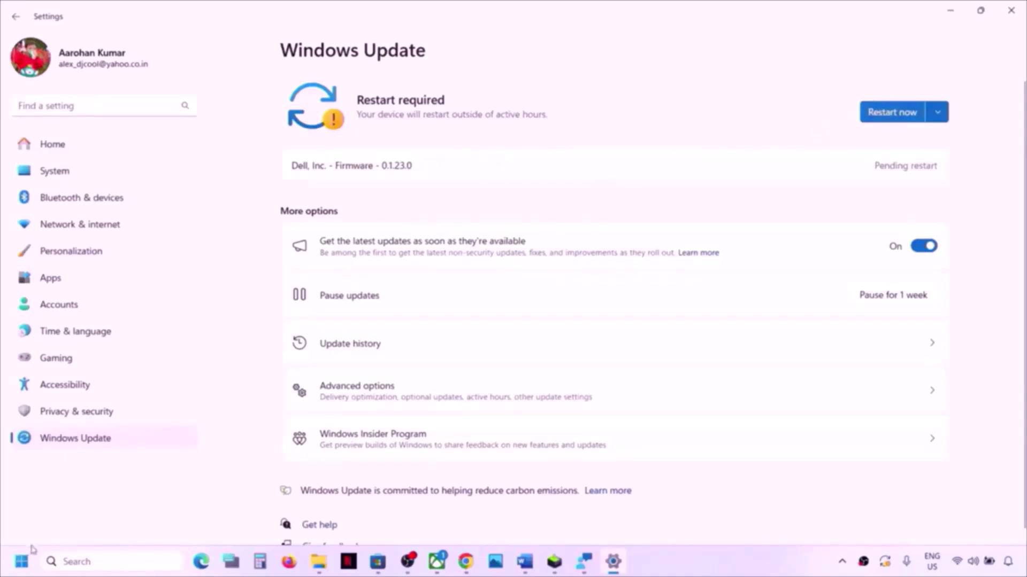
Show the power options containing Update and restart, and dismiss them without restarting the computer.
left_click(21, 561)
left_click(389, 516)
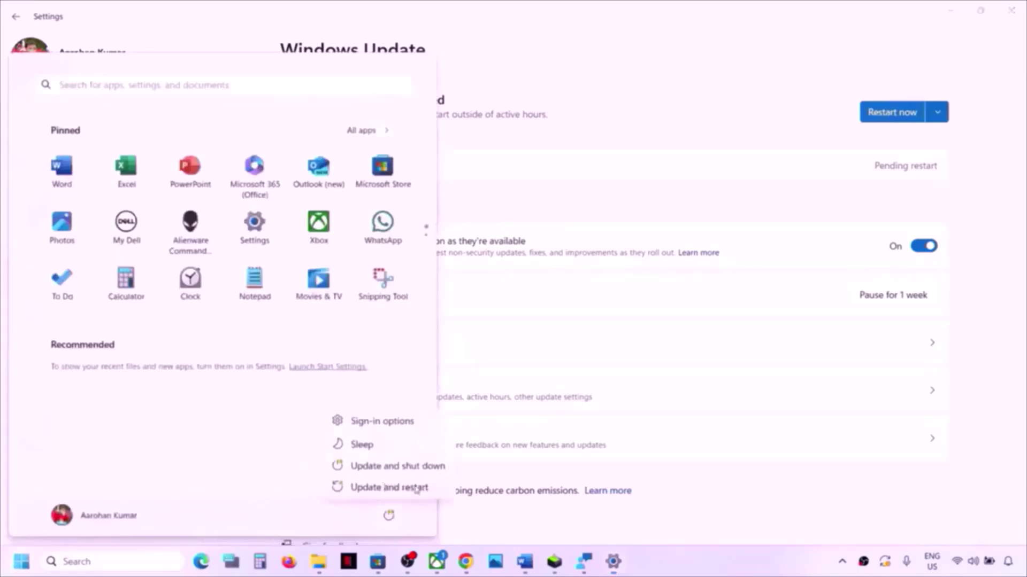
left_click(1008, 357)
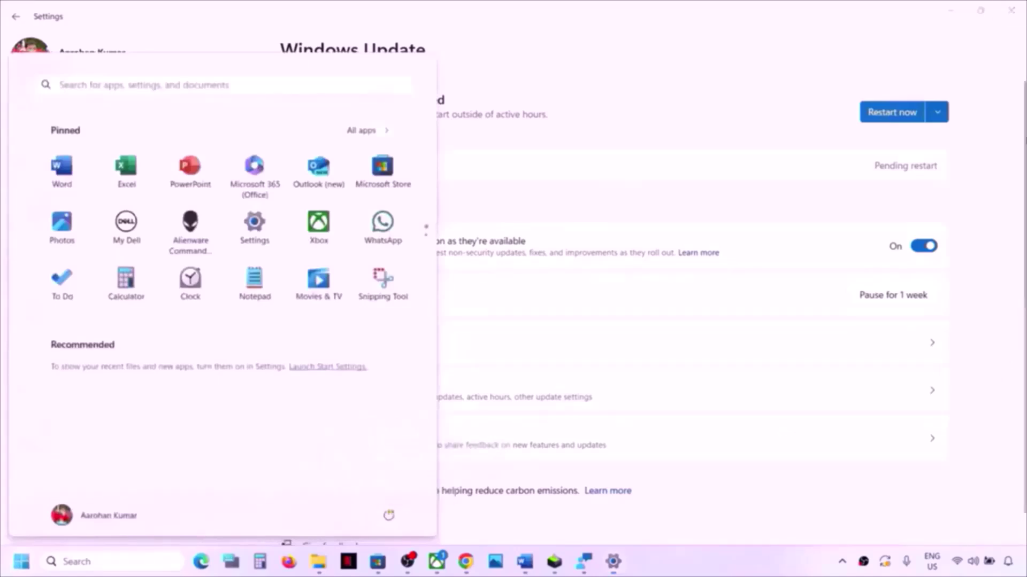
left_click(1015, 19)
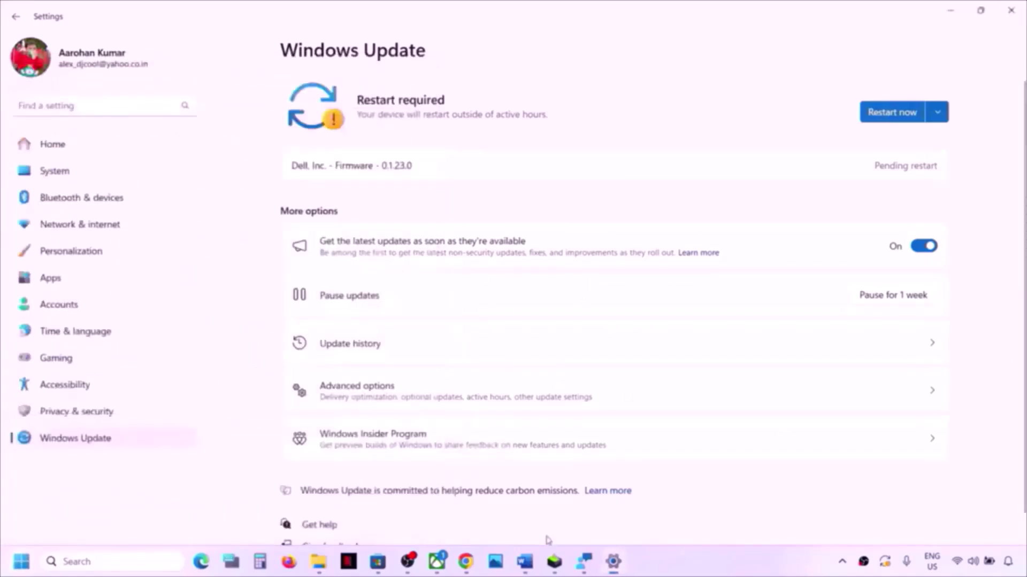
Copy "wsreset" from Step 12 of the Word guide and run it as a command through Windows search.
left_click(525, 562)
scroll(344, 429, "down", 3)
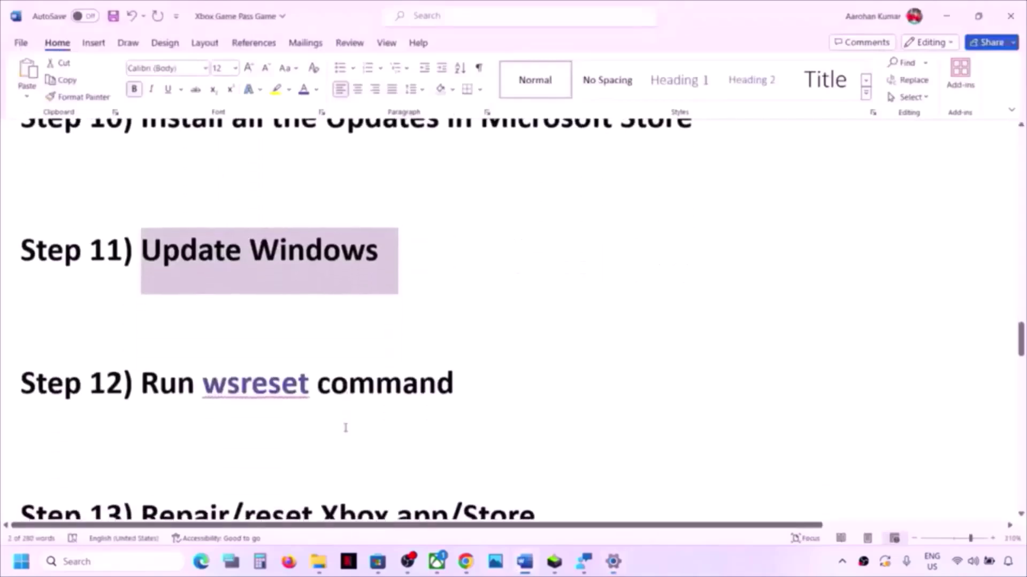
double_click(270, 369)
key("ctrl+c")
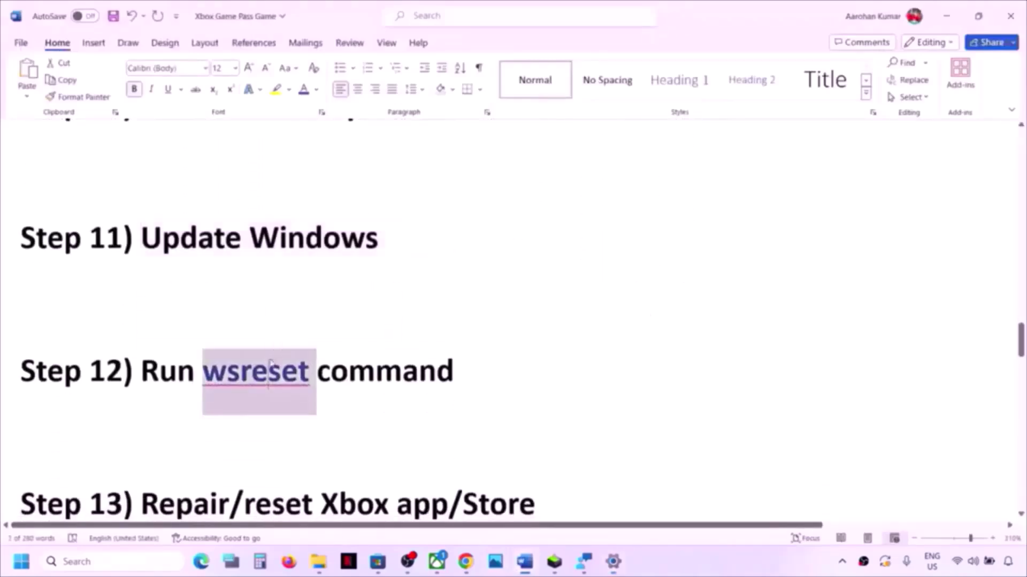
left_click(89, 563)
key("ctrl+v")
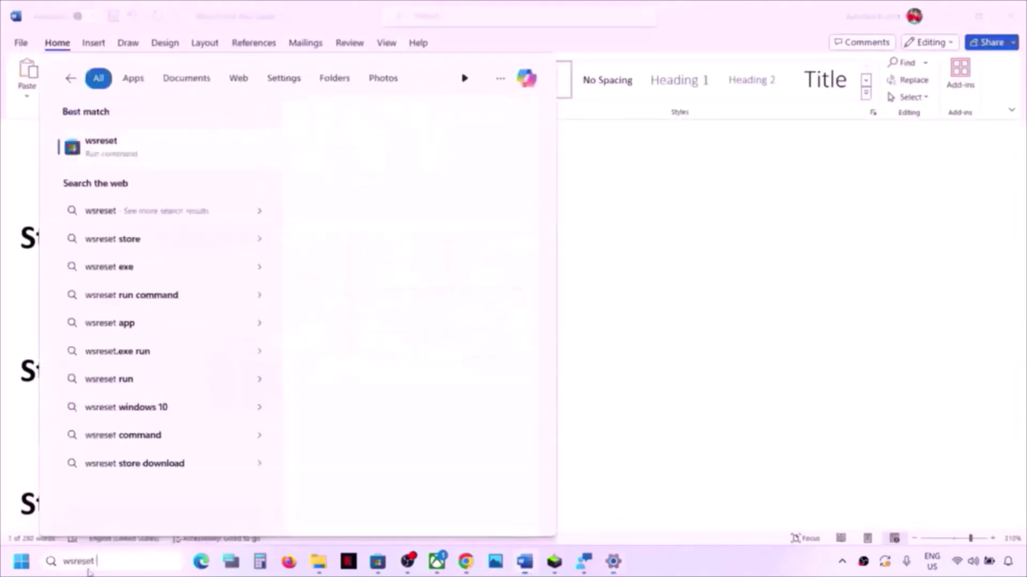
left_click(124, 156)
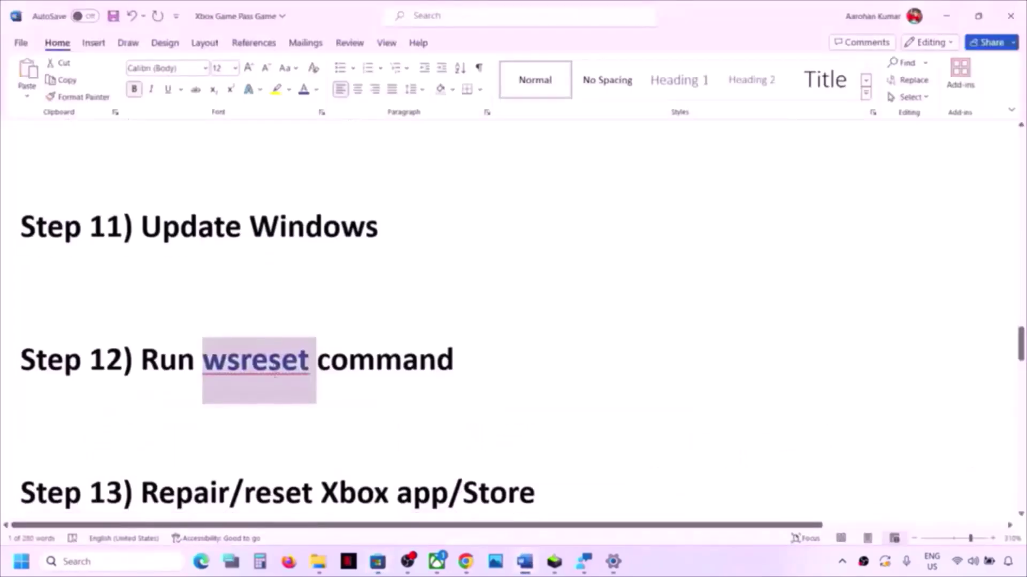
Highlight "Repair/reset Xbox app/Store" in Step 13 and open the Xbox app's settings page from Windows search.
scroll(275, 374, "down", 2)
left_click_drag(142, 398, 534, 397)
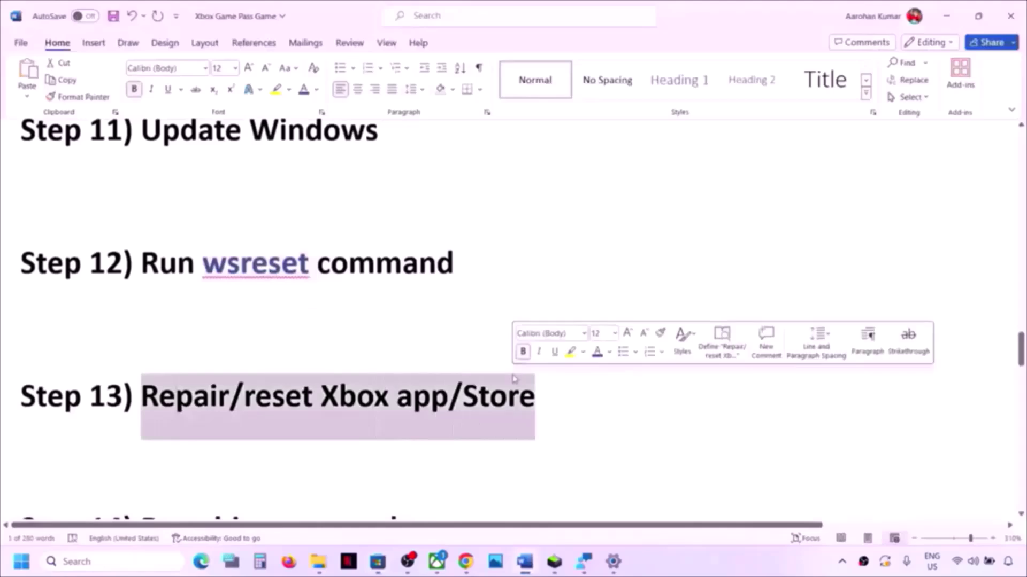
left_click(143, 561)
type("xbox")
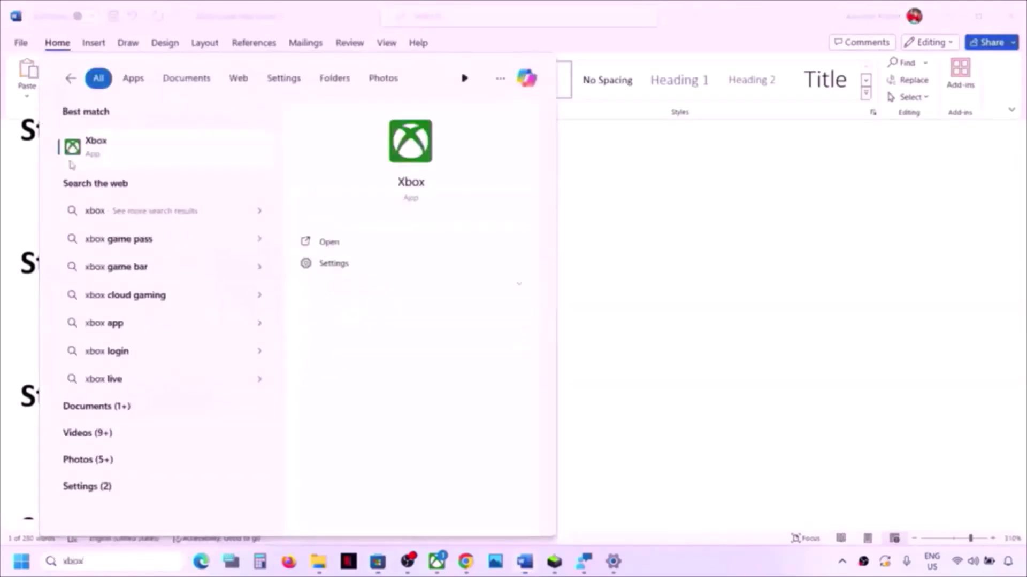
right_click(105, 147)
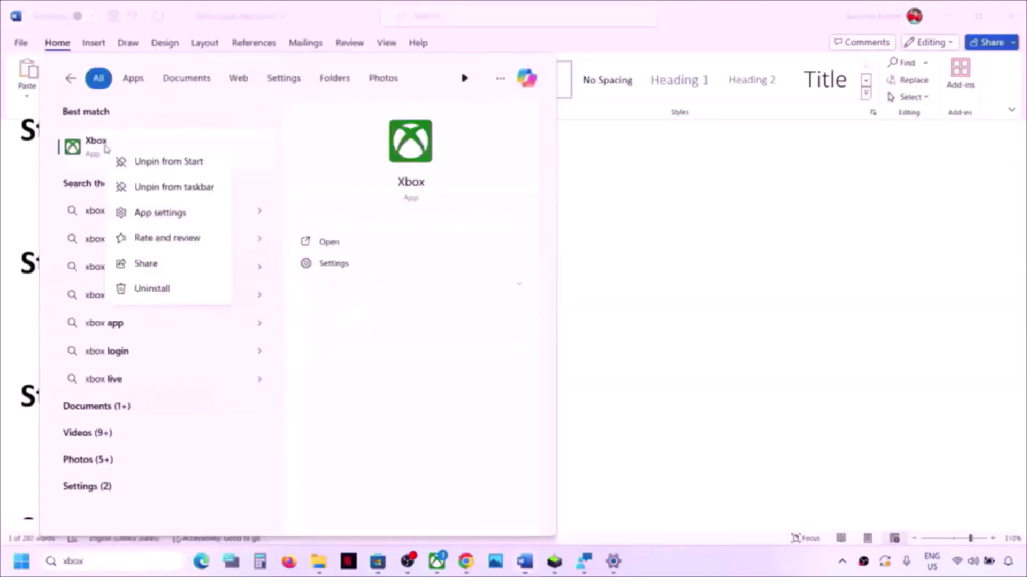
left_click(160, 220)
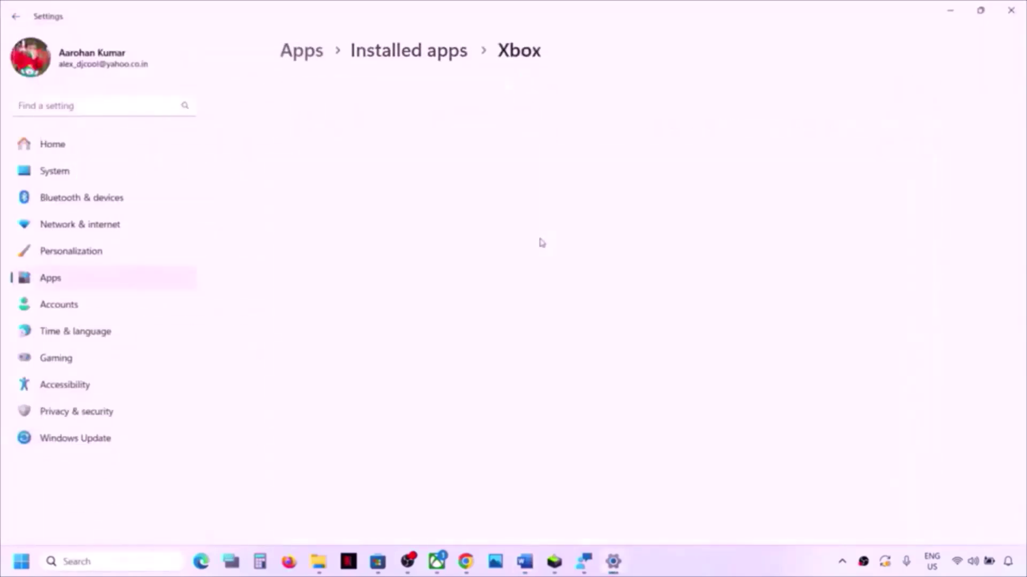
Repair the Xbox app and reset it, confirming the deletion of its data.
scroll(541, 243, "down", 8)
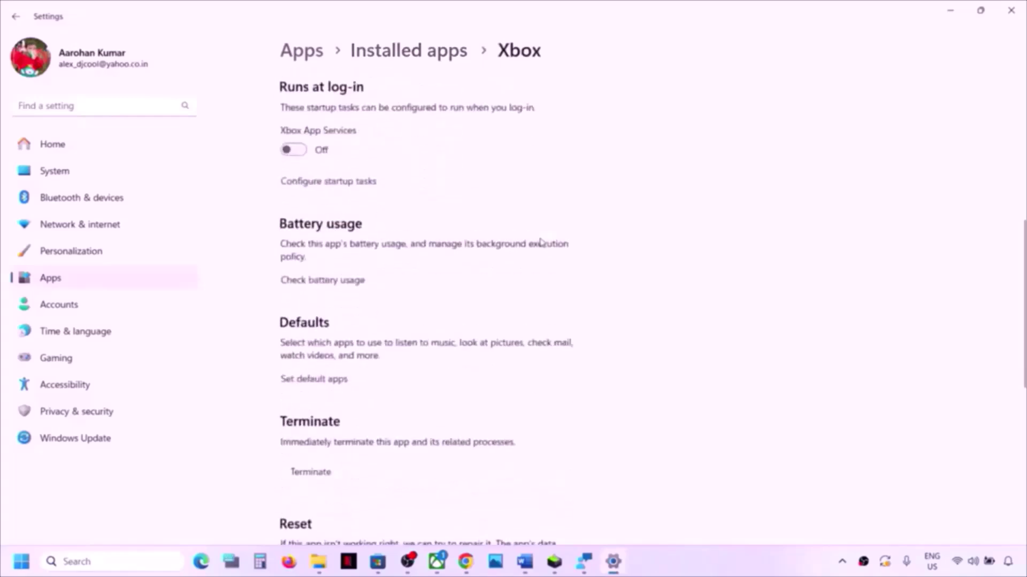
scroll(541, 243, "down", 4)
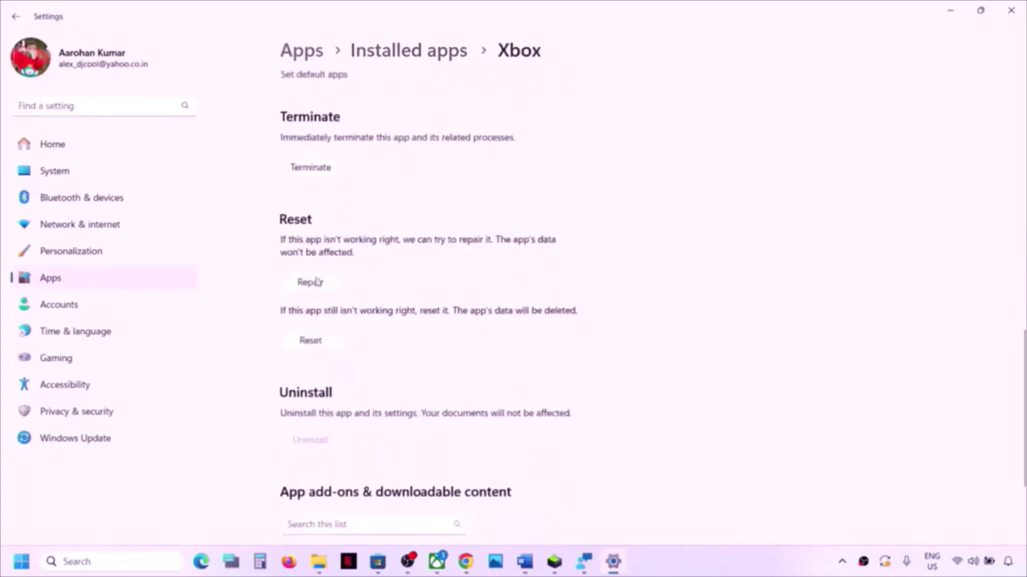
left_click(315, 280)
left_click(302, 349)
left_click(394, 313)
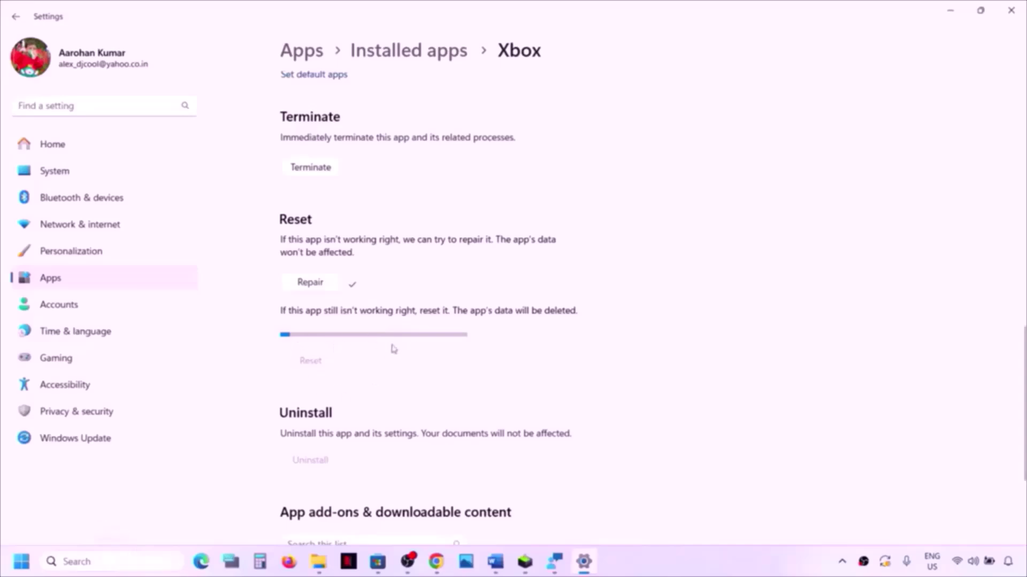
Find the Microsoft Store's app settings through Windows search, then repair and reset the Store, confirming the data deletion.
left_click(79, 562)
type("store")
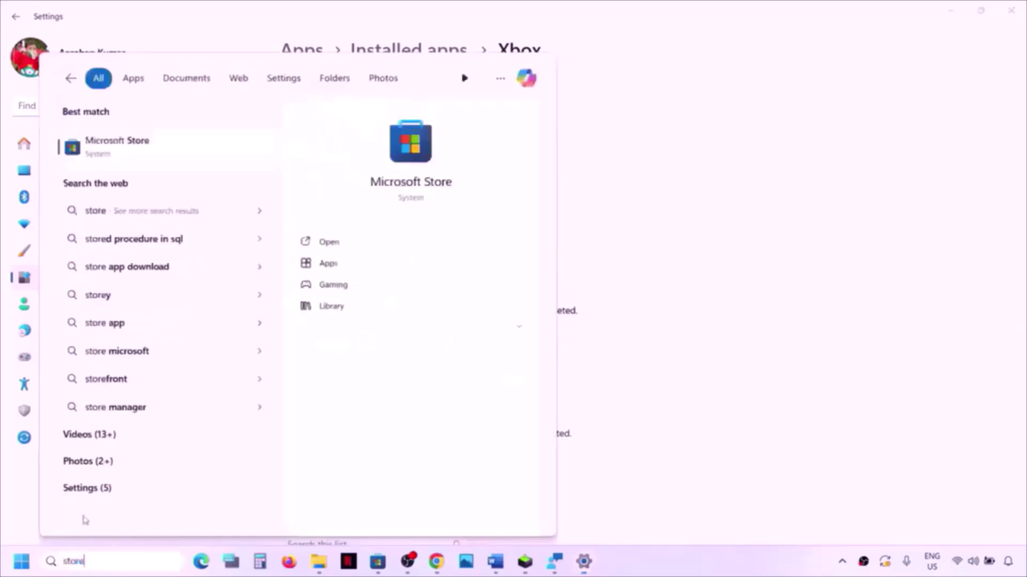
right_click(146, 150)
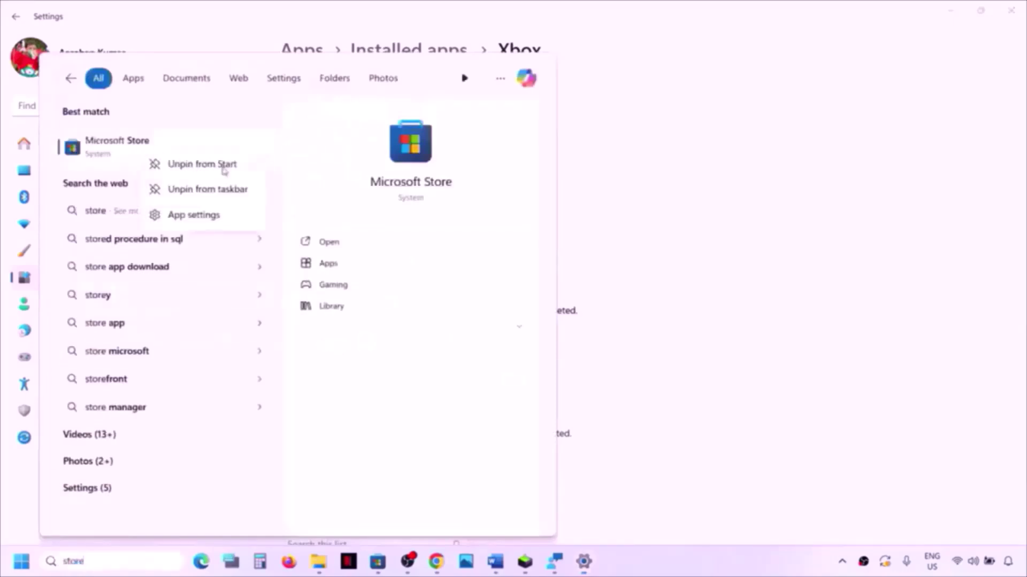
left_click(202, 214)
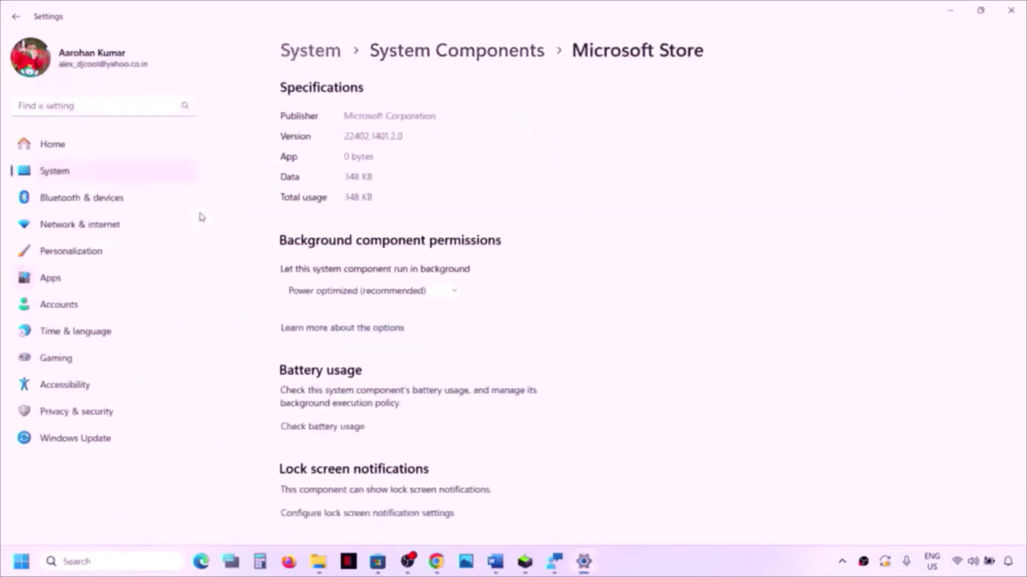
scroll(394, 288, "down", 8)
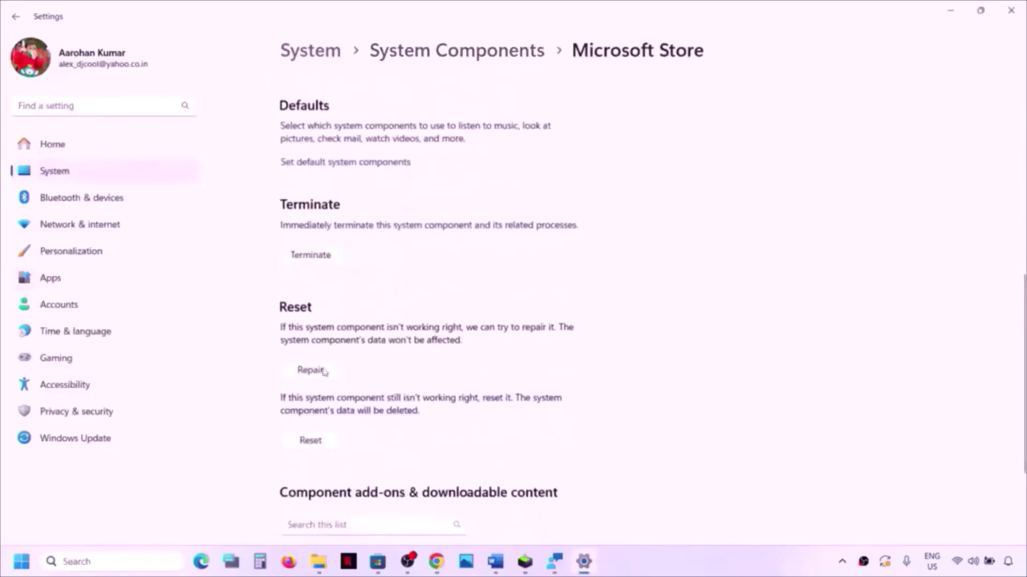
left_click(311, 371)
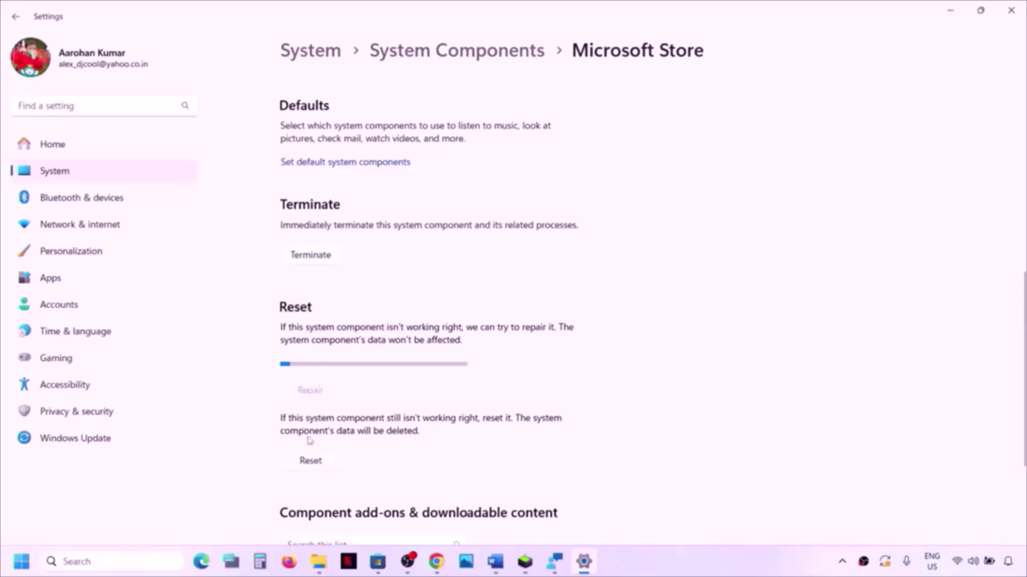
left_click(312, 462)
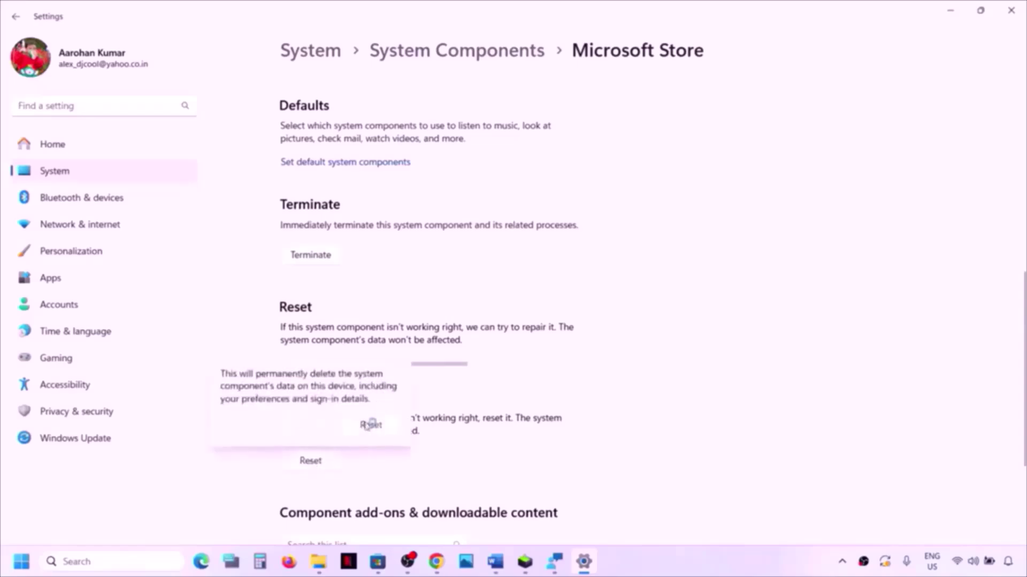
left_click(369, 426)
Copy the full Get-AppxPackage -AllUsers command under Step 14 of the Word guide.
left_click(502, 556)
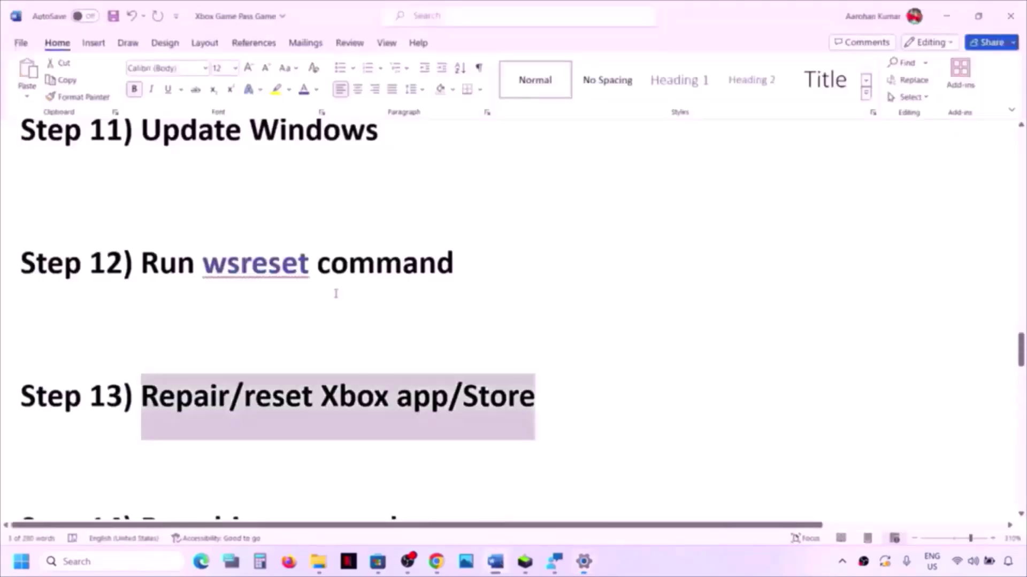
scroll(336, 293, "down", 3)
scroll(531, 341, "down", 3)
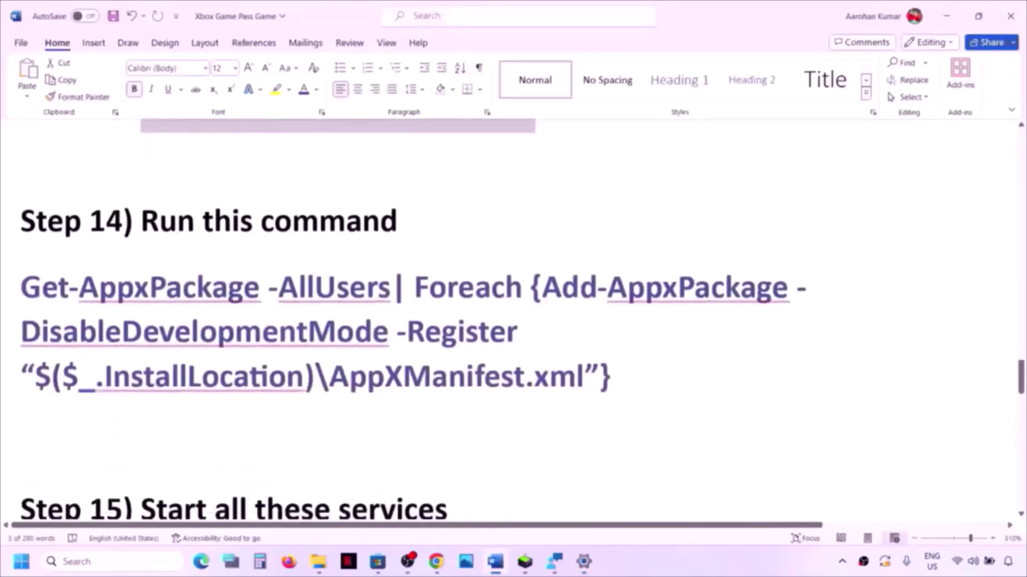
left_click_drag(635, 346, 74, 277)
right_click(75, 278)
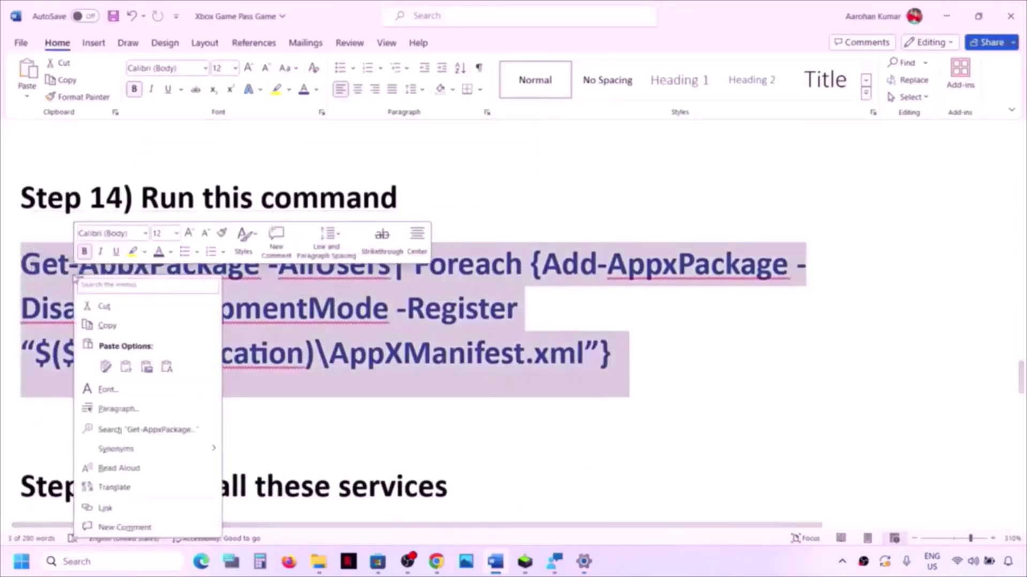
left_click(127, 326)
Find Windows PowerShell through Windows search, run it as administrator and paste the copied Get-AppxPackage command into it.
left_click(129, 563)
type("p")
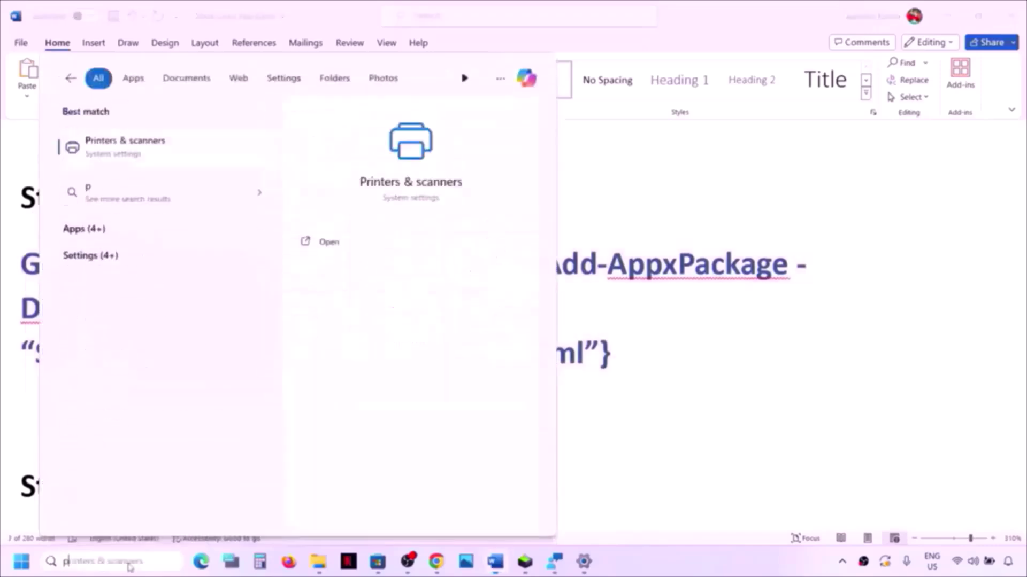
type("owershell")
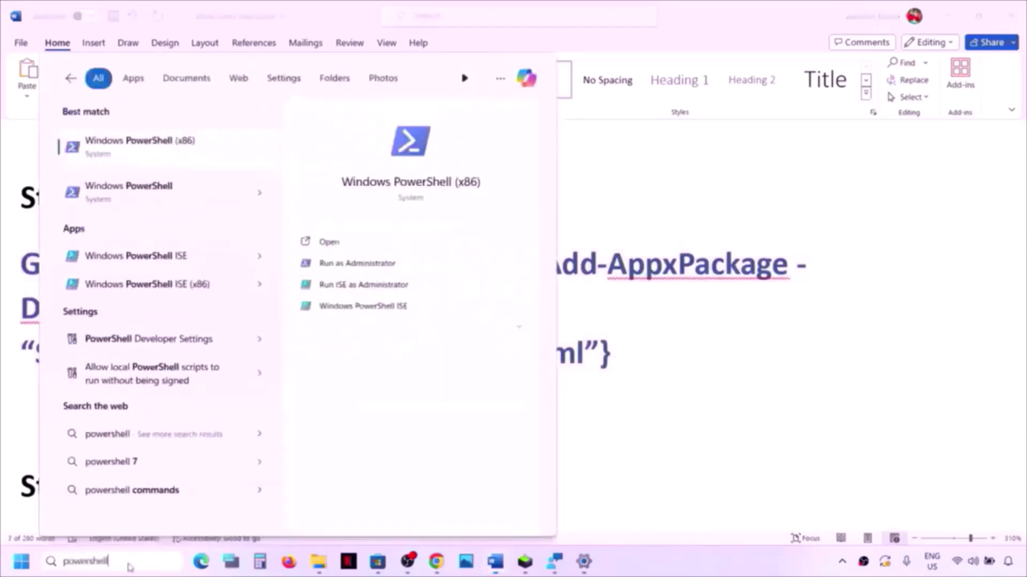
right_click(161, 200)
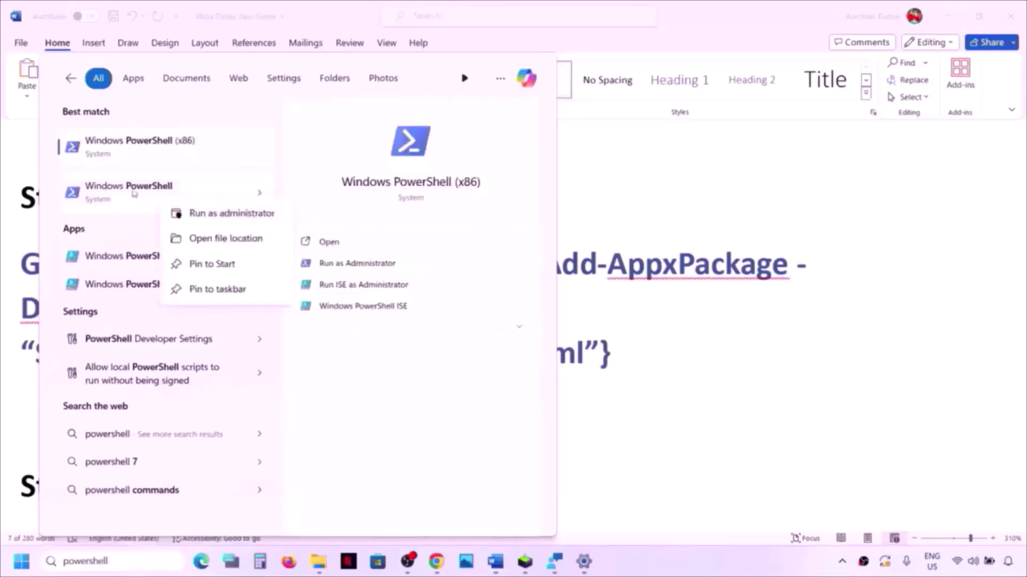
left_click(231, 213)
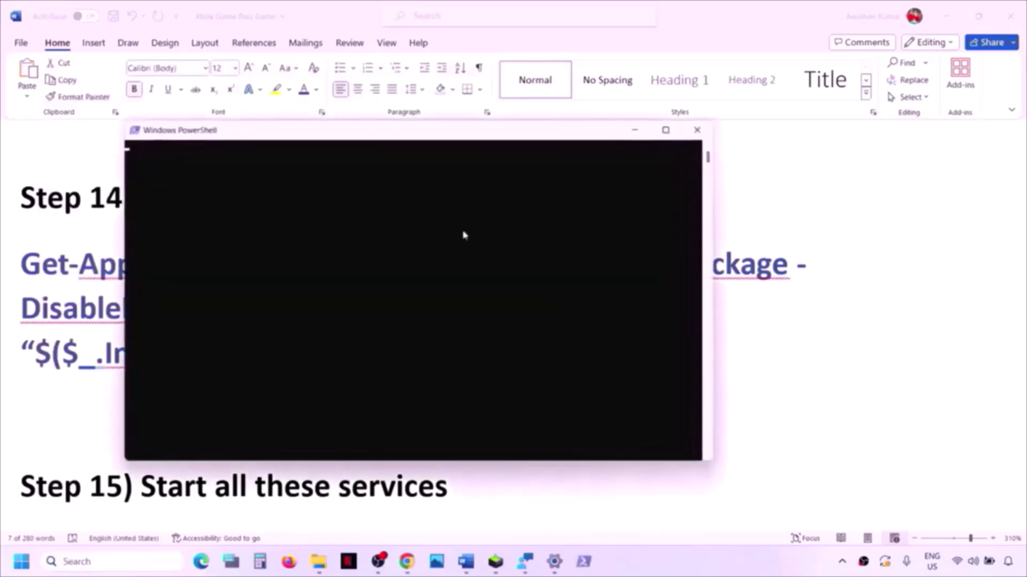
key("ctrl+v")
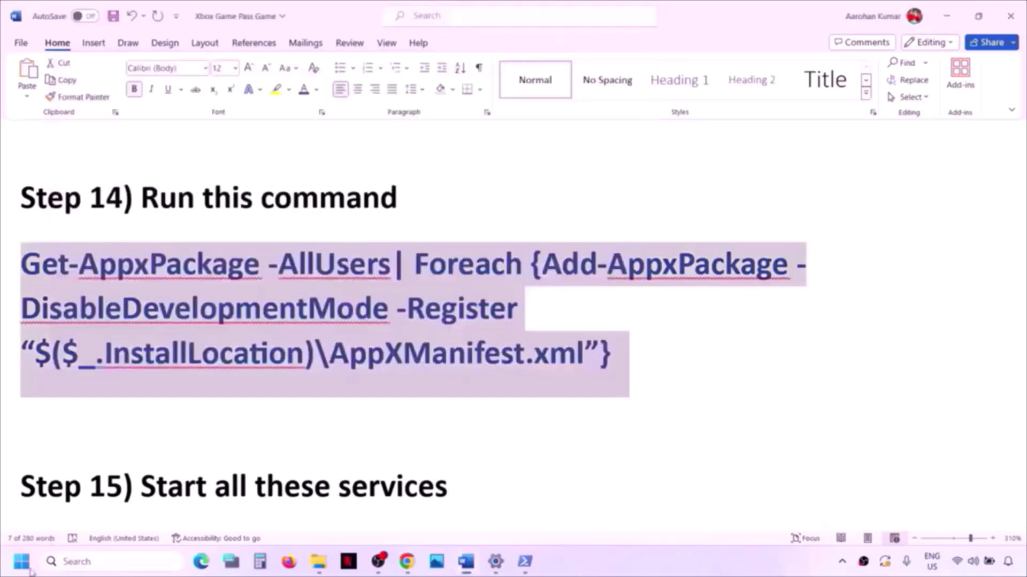
key("super")
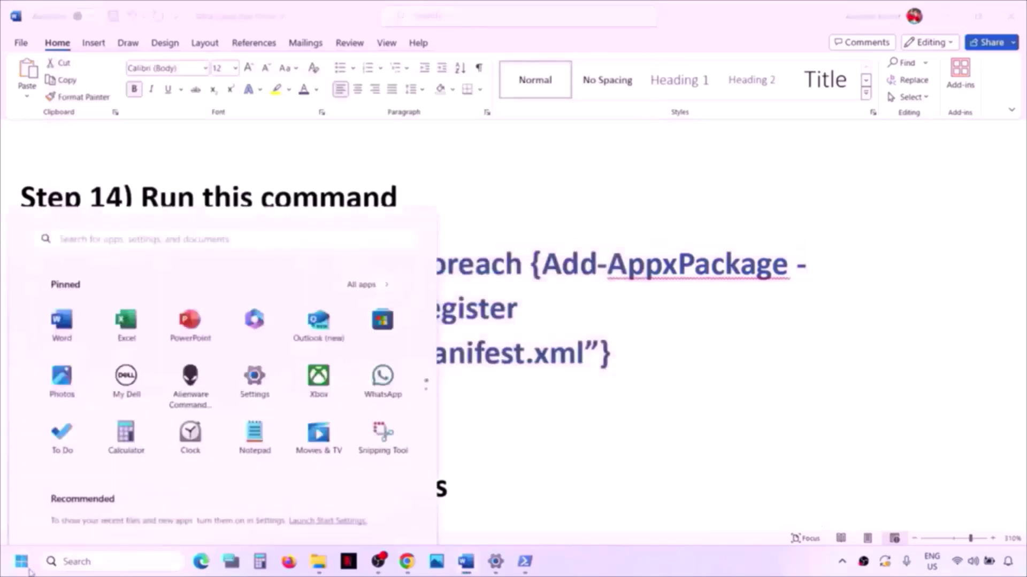
left_click(388, 515)
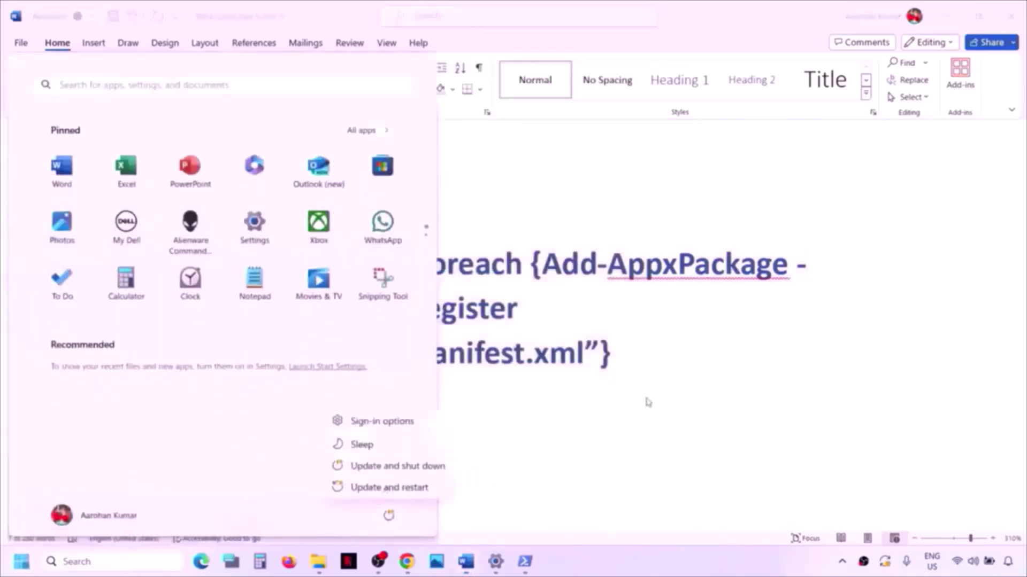
key("Escape")
left_click(660, 386)
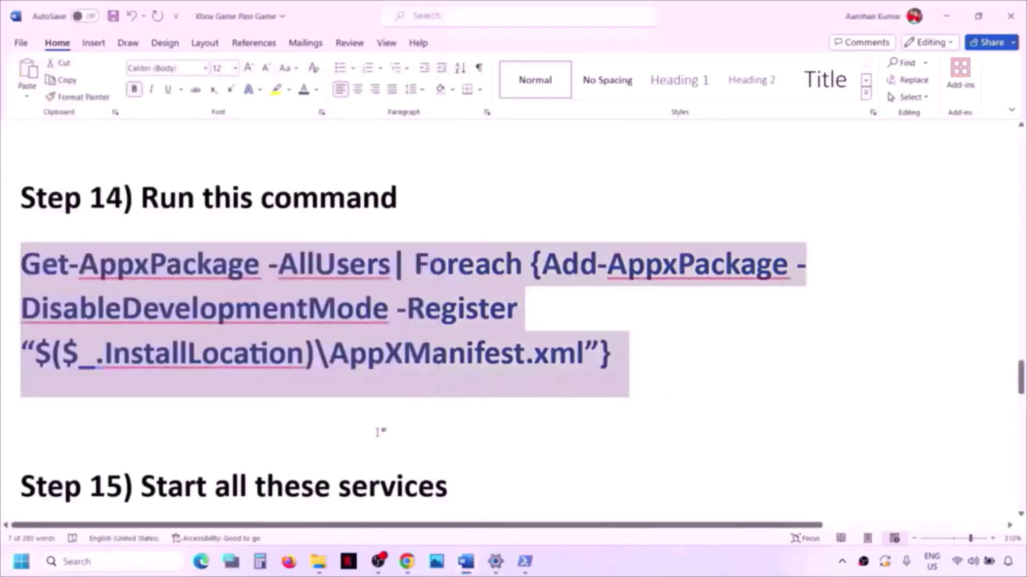
Review the services listed under Step 15 of the Word guide, then open the Windows Services console and maximize it.
scroll(380, 431, "down", 3)
scroll(378, 432, "down", 5)
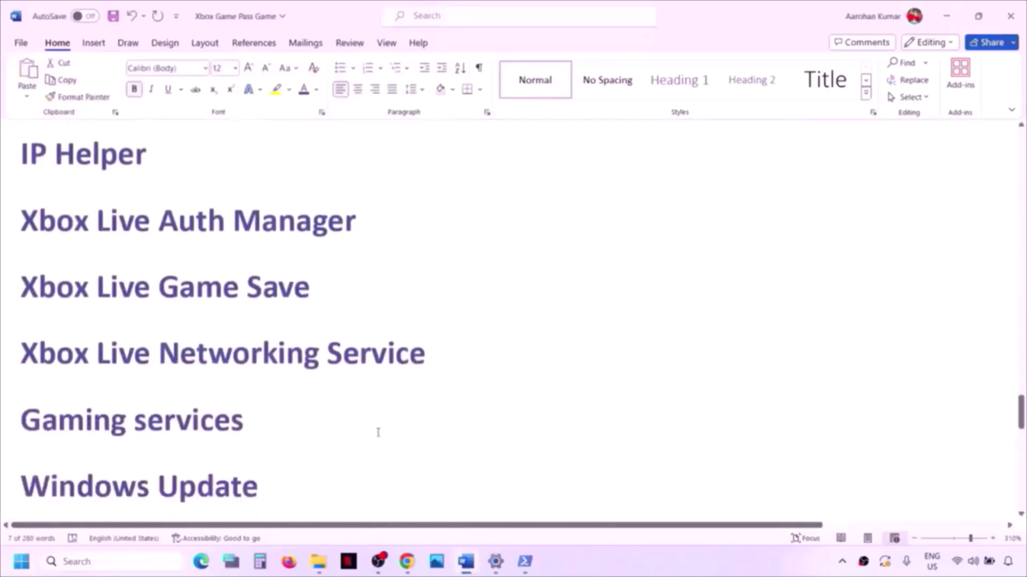
scroll(378, 432, "up", 1)
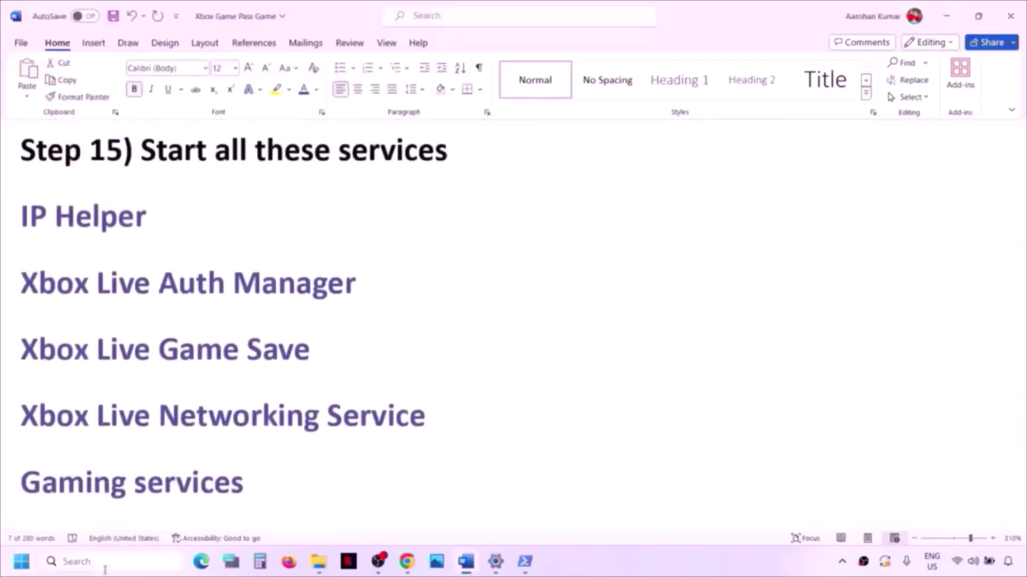
left_click(104, 564)
type("services")
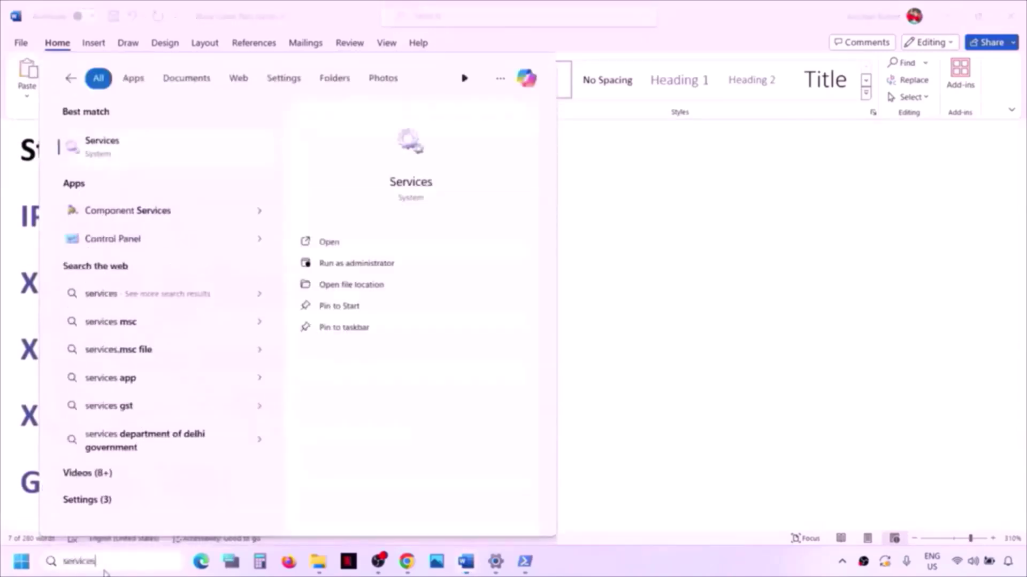
key("Return")
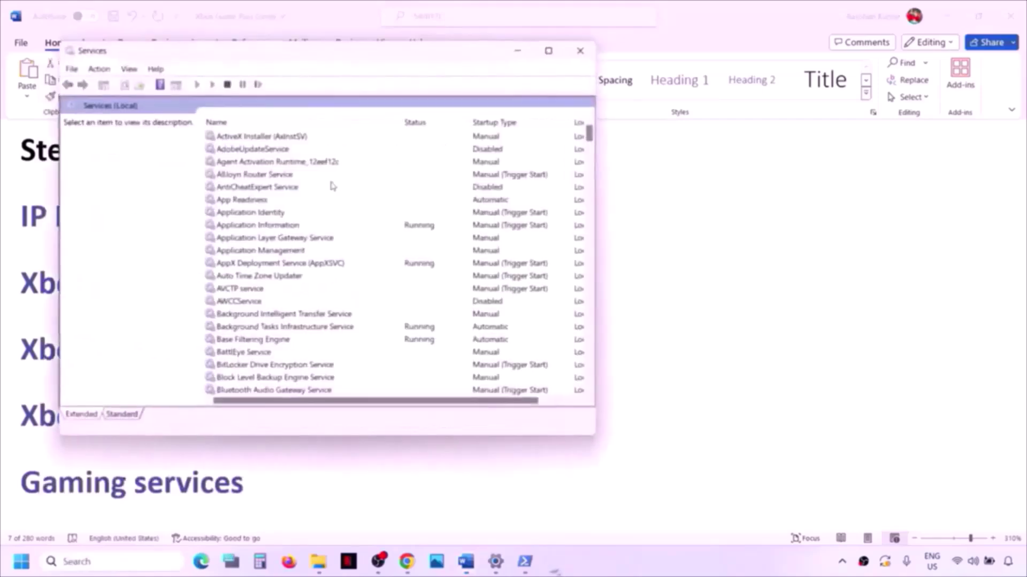
left_click(549, 54)
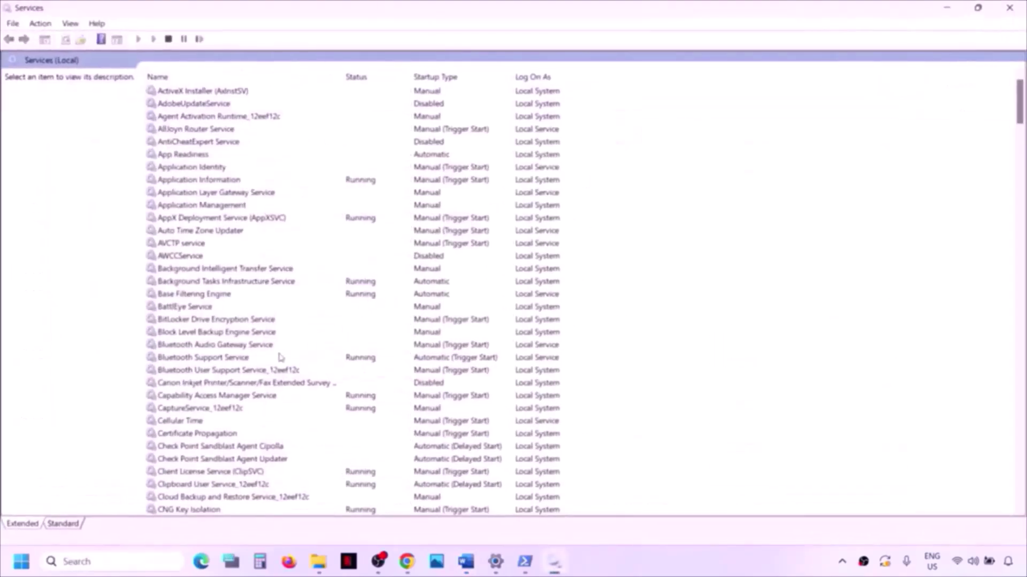
Find the IP Helper service and apply the Automatic startup type in its properties.
left_click(281, 357)
key("i")
left_click(166, 308)
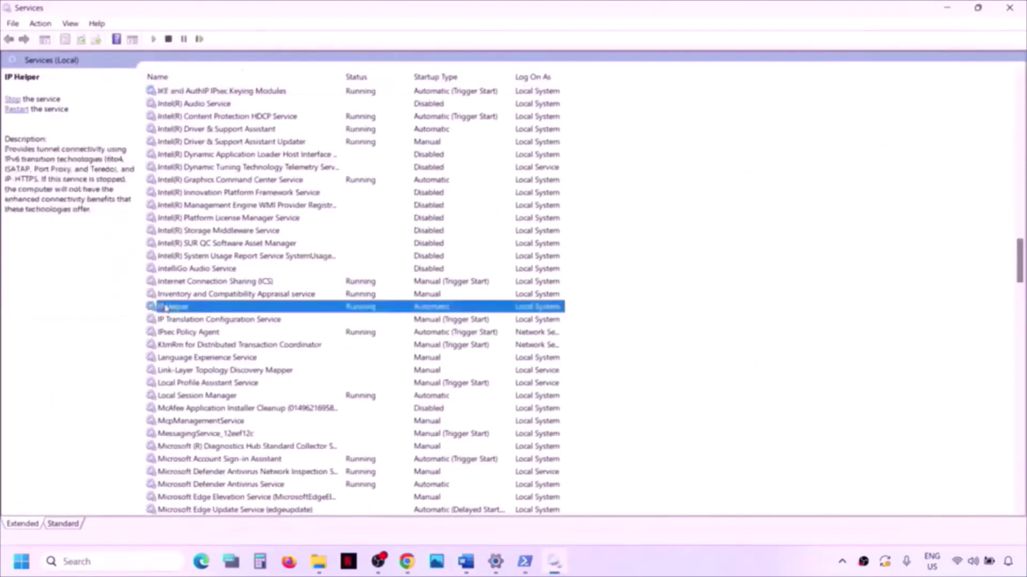
double_click(179, 308)
left_click(488, 265)
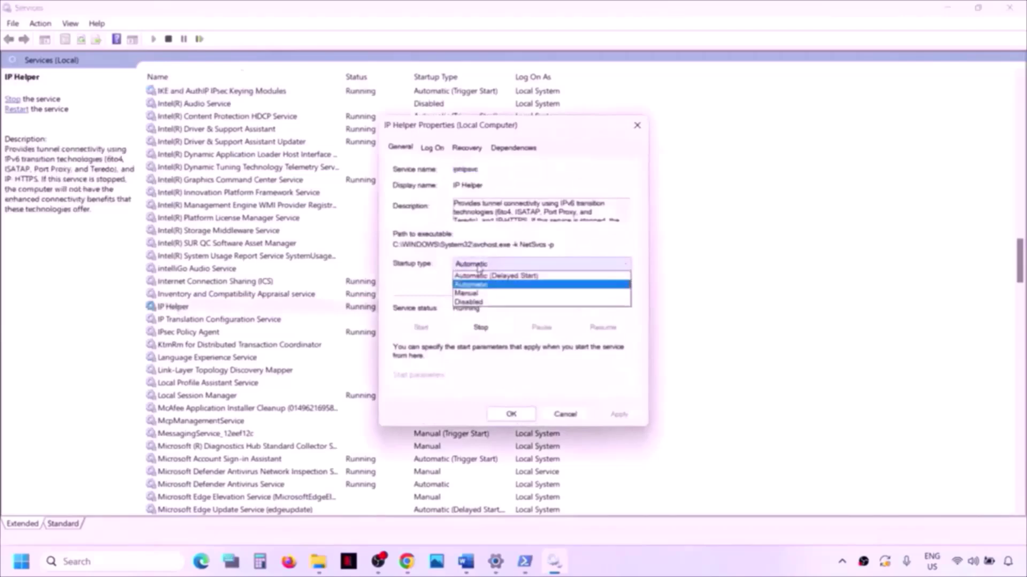
left_click(492, 285)
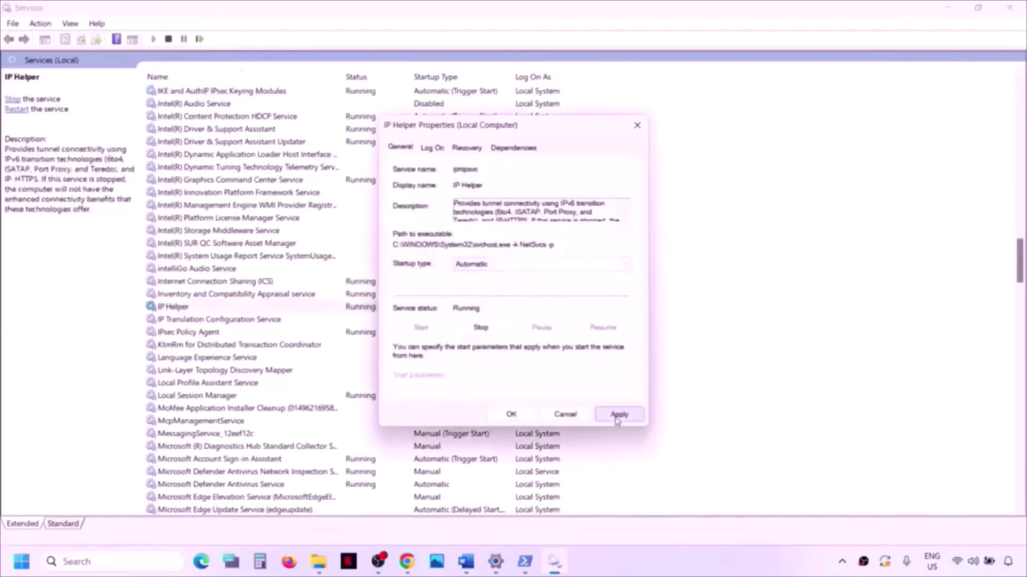
left_click(618, 414)
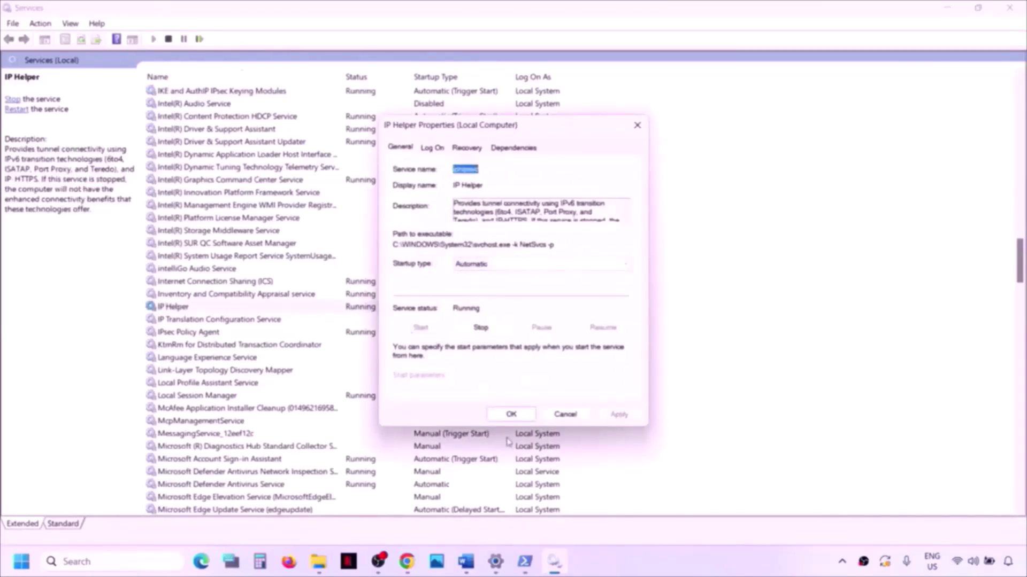
left_click(512, 415)
Find the Xbox Accessory Management Service and apply the Automatic startup type in its properties.
left_click(243, 385)
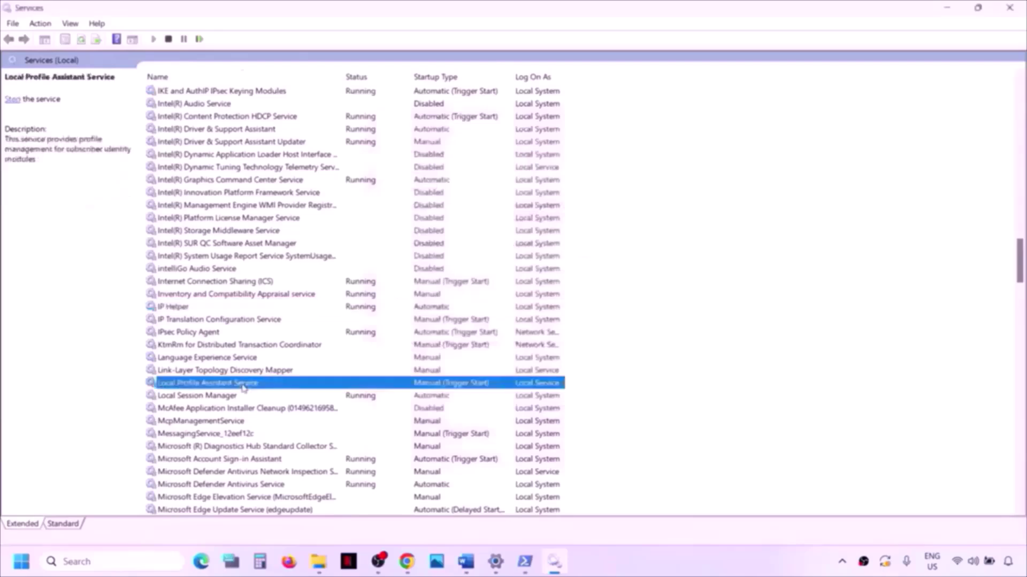
key("x")
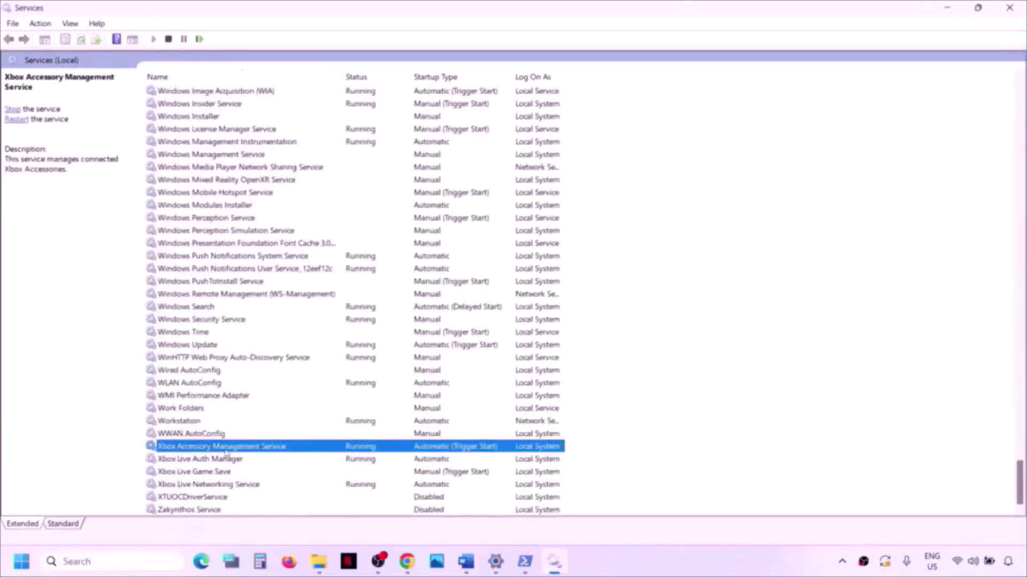
double_click(241, 447)
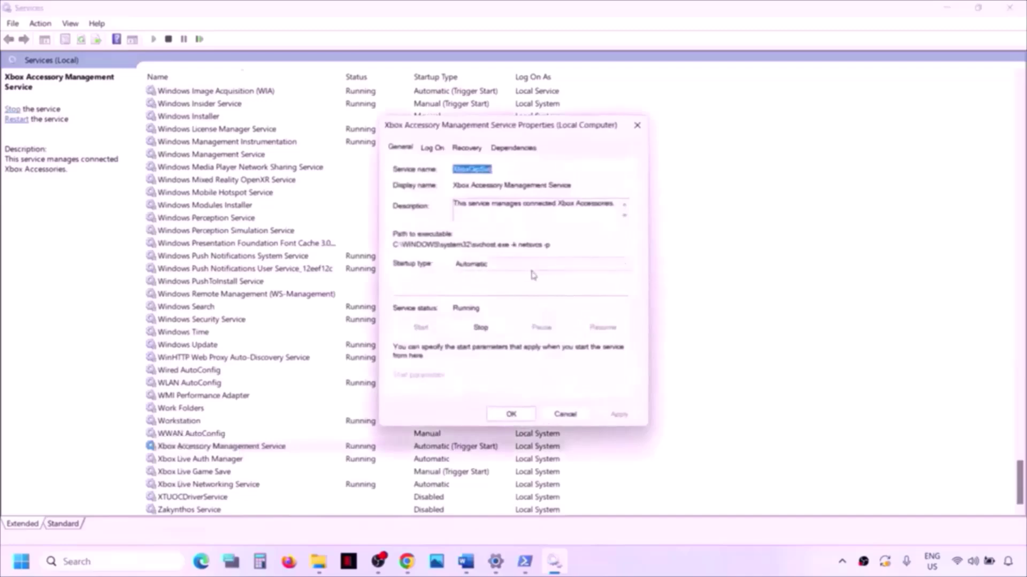
left_click(514, 265)
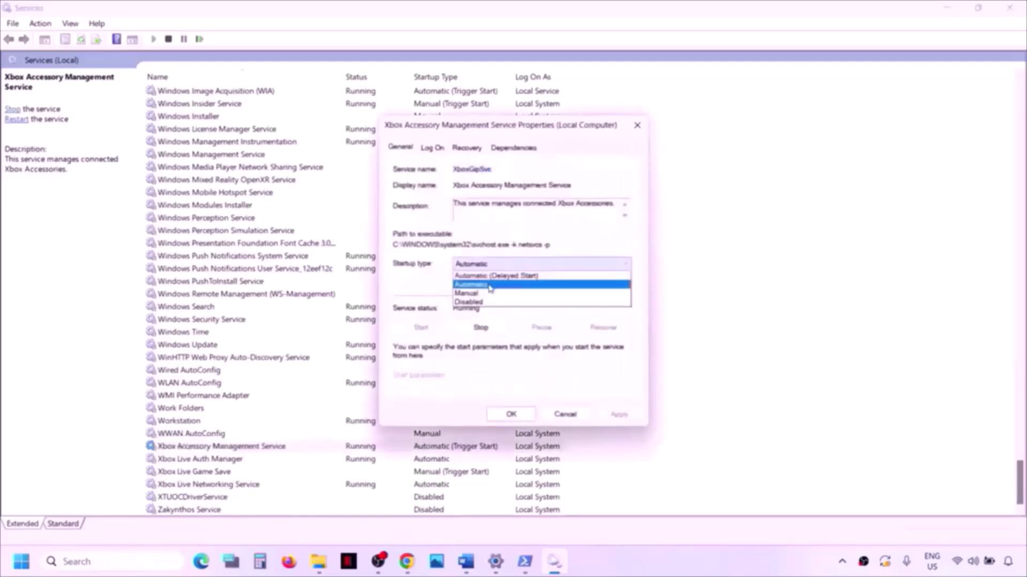
left_click(484, 284)
left_click(616, 416)
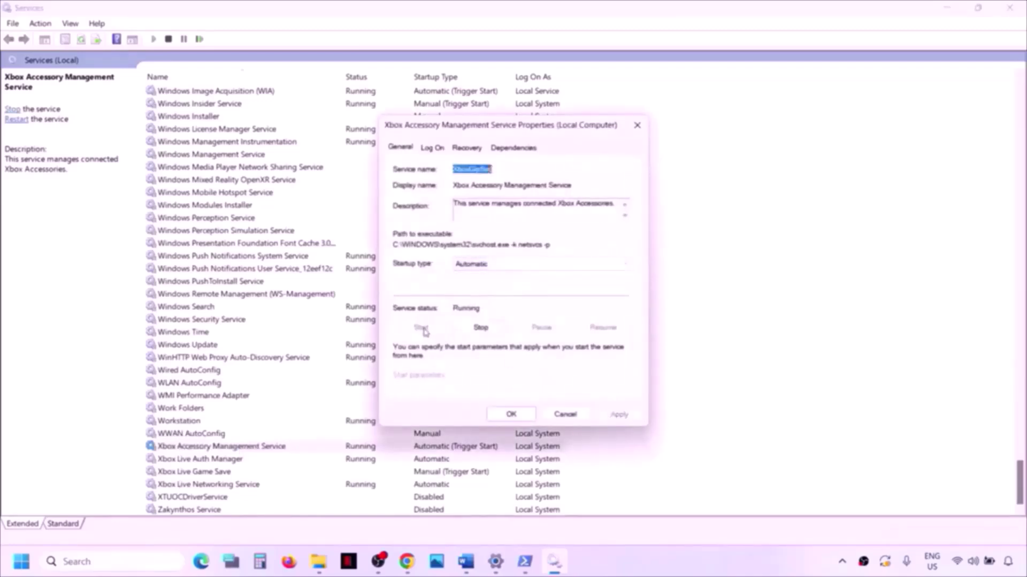
left_click(510, 414)
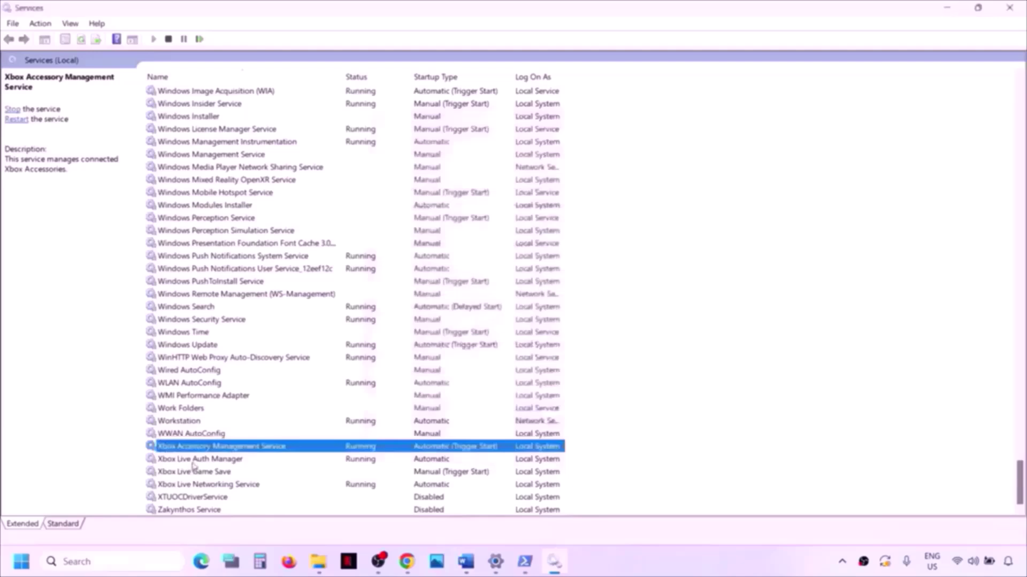
Apply the Automatic startup type to the Xbox Live Auth Manager service and close its properties.
double_click(192, 463)
left_click(532, 266)
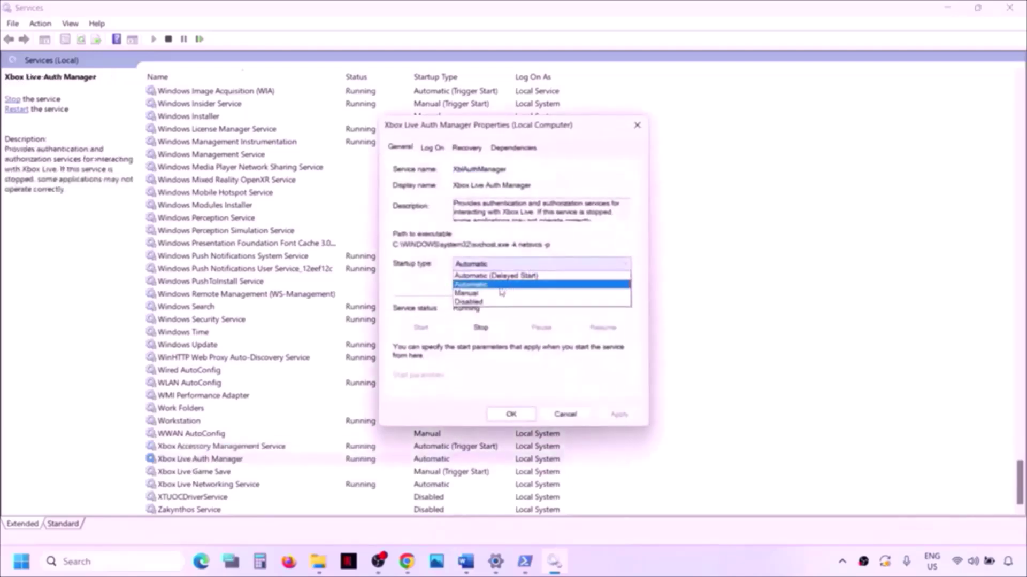
left_click(498, 285)
left_click(617, 416)
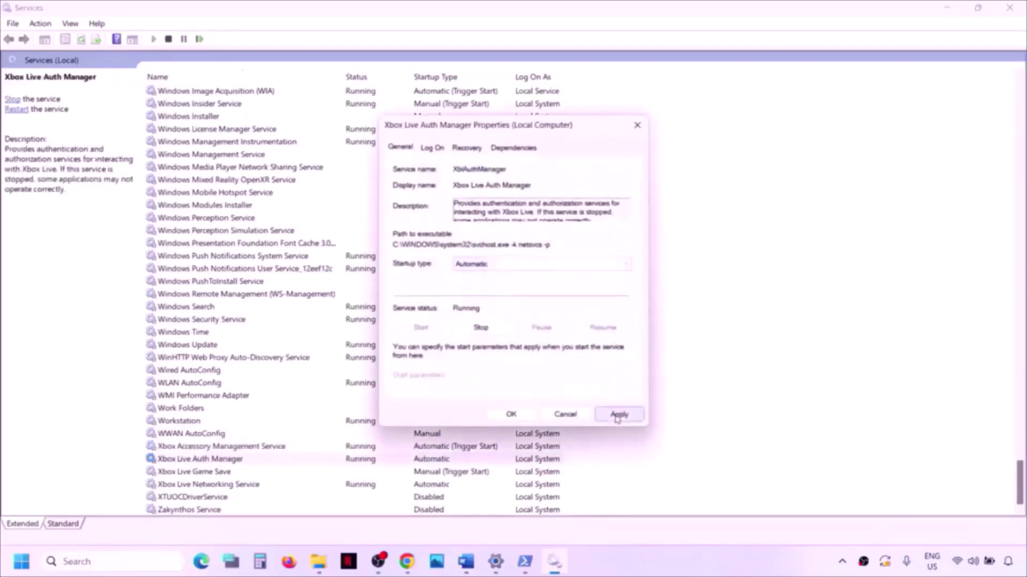
left_click(509, 415)
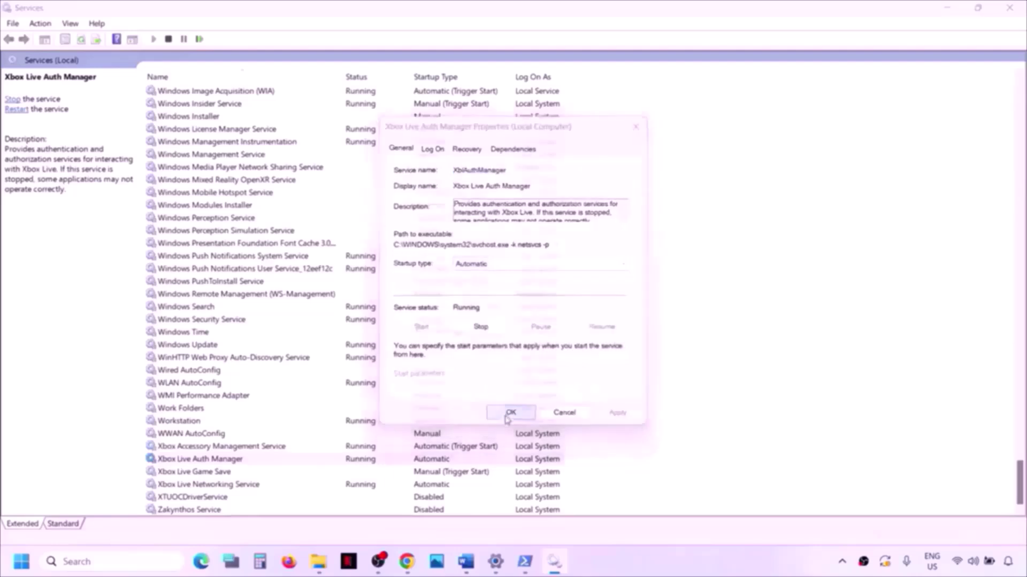
Set the Xbox Live Game Save service's startup type to Automatic, then start the service and close its properties.
double_click(195, 473)
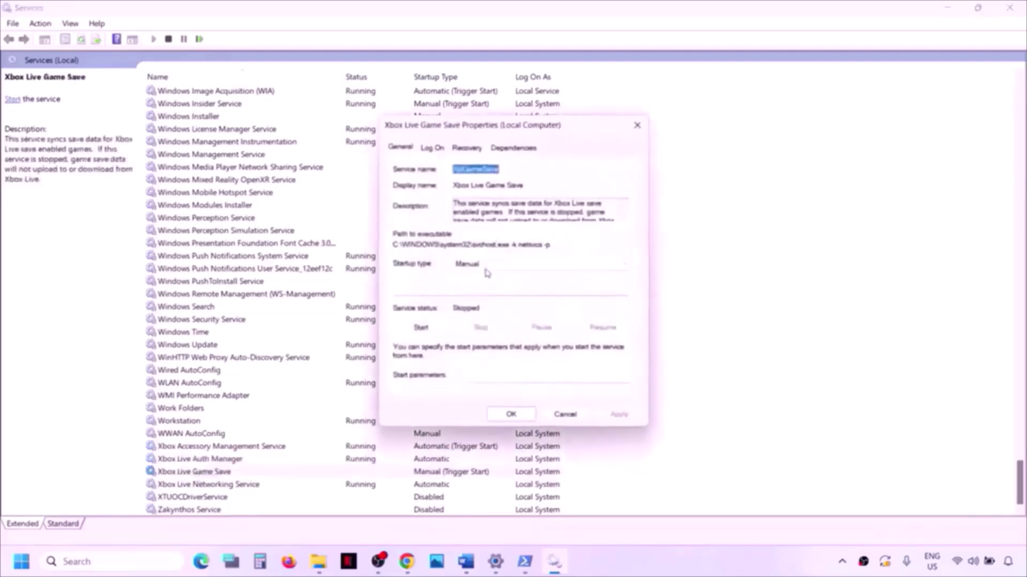
left_click(485, 268)
left_click(477, 285)
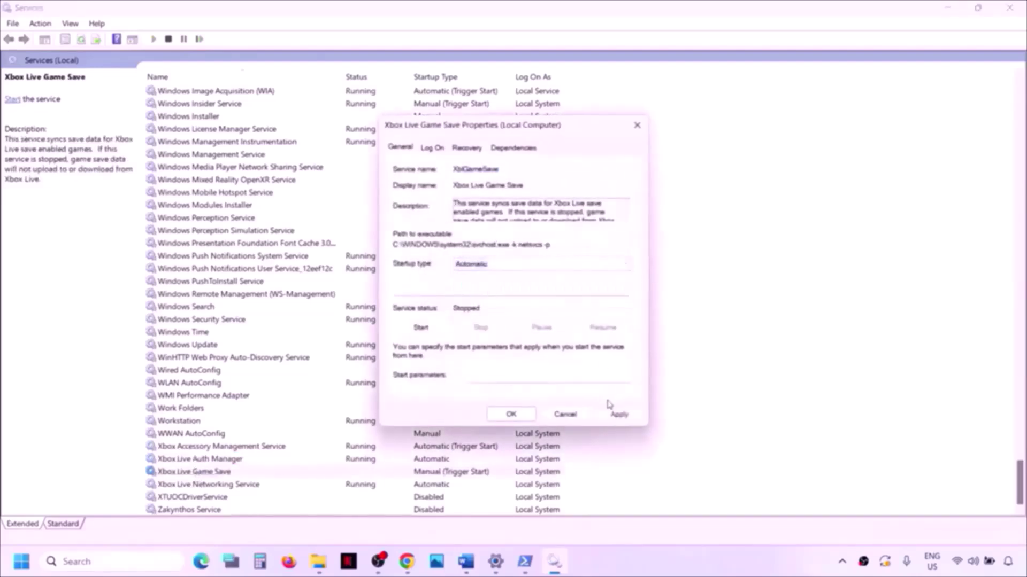
left_click(617, 415)
left_click(422, 327)
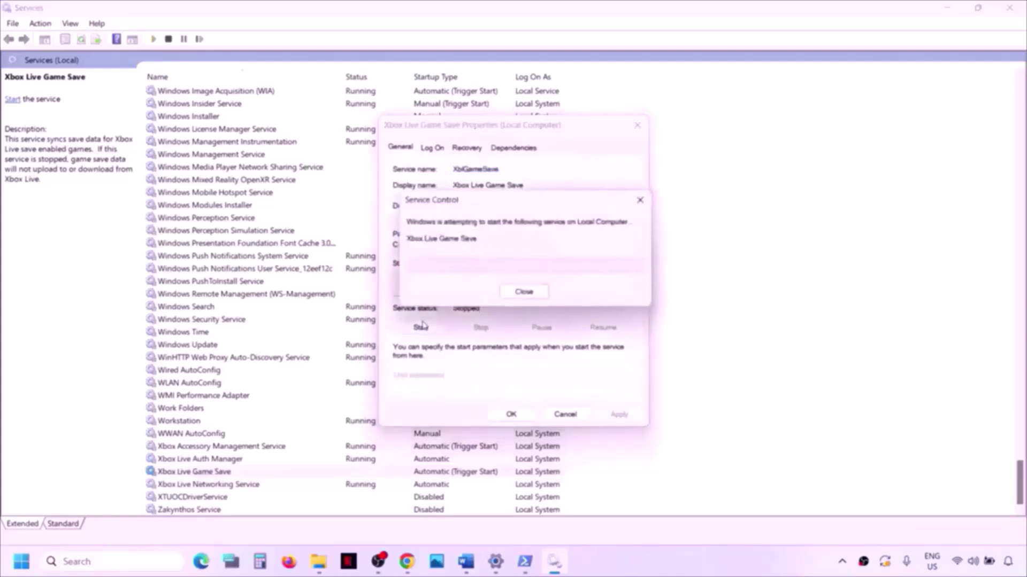
left_click(517, 415)
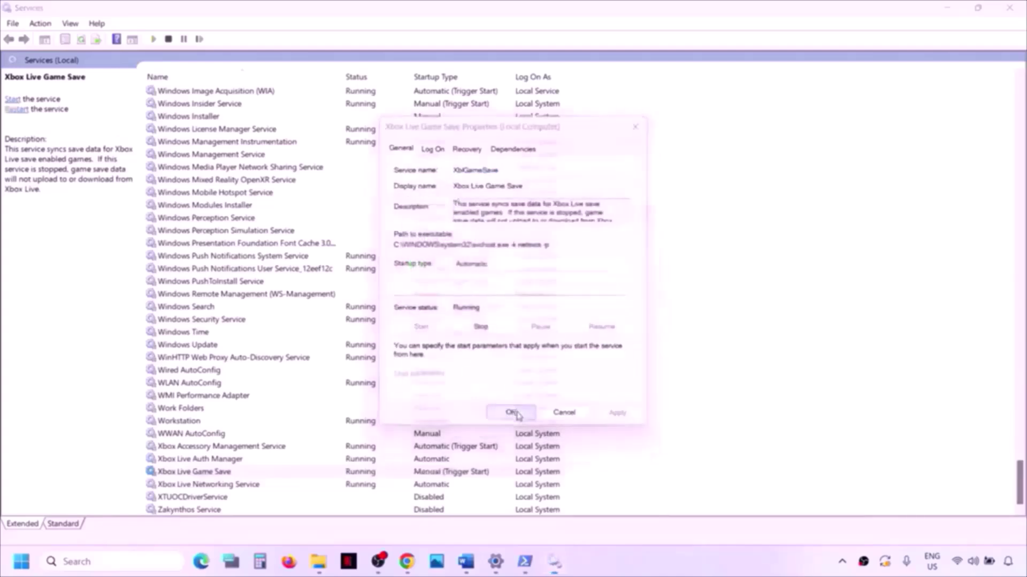
Apply the Automatic startup type to the Xbox Live Networking Service and close its properties.
double_click(235, 485)
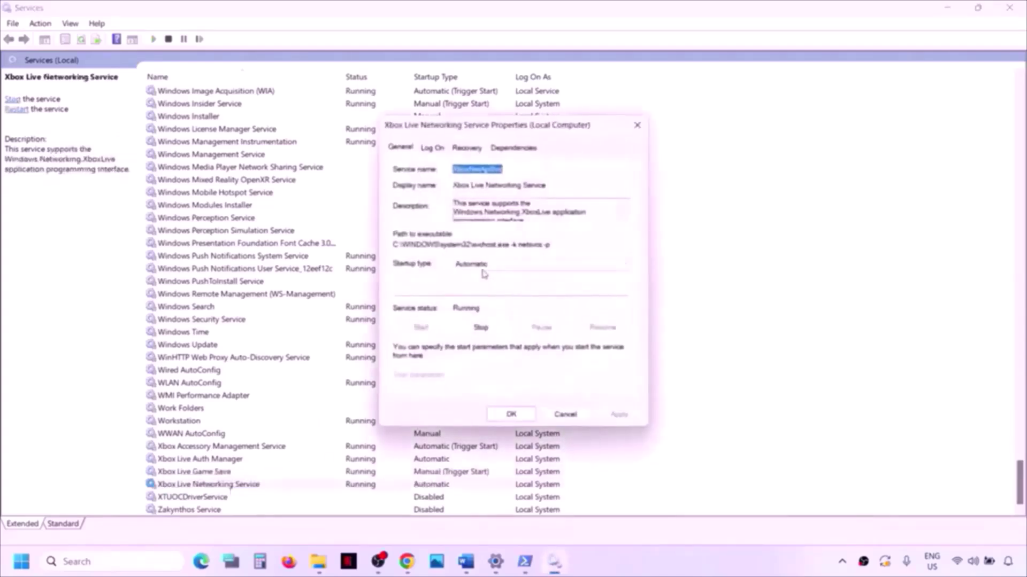
left_click(483, 271)
left_click(481, 276)
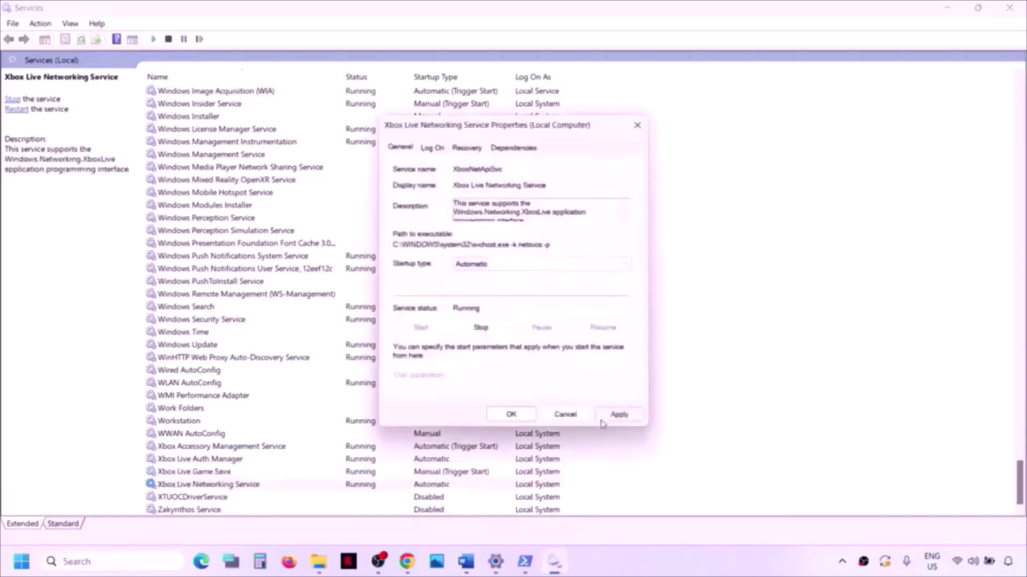
left_click(598, 419)
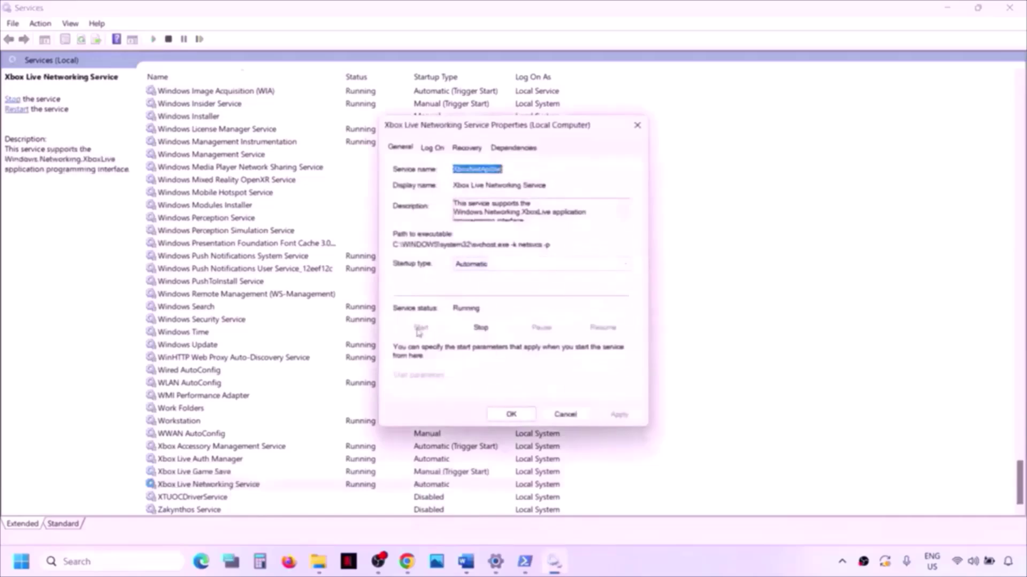
left_click(512, 415)
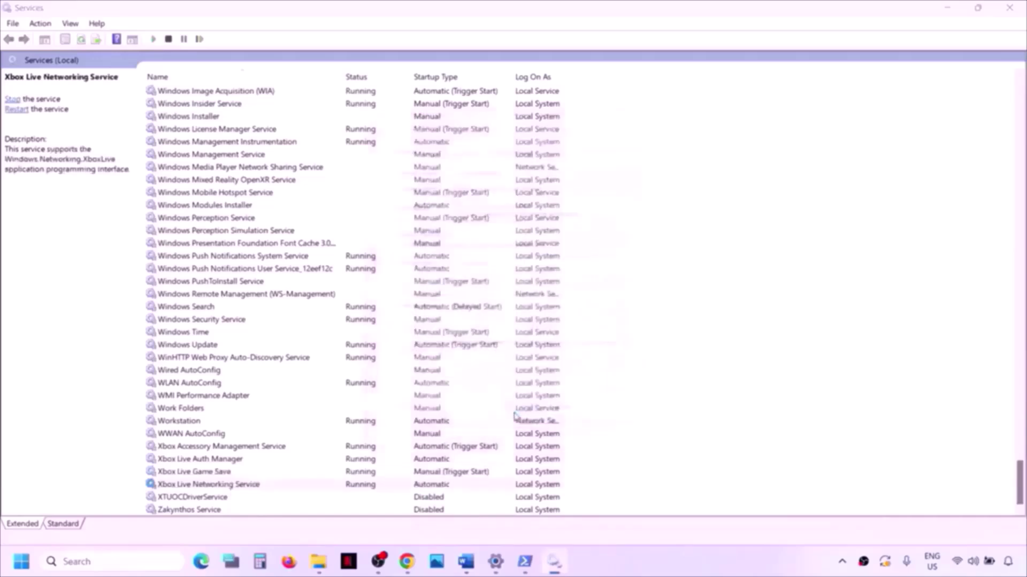
Apply the Automatic startup type to the Windows Update service and close its properties.
left_click(205, 348)
double_click(232, 350)
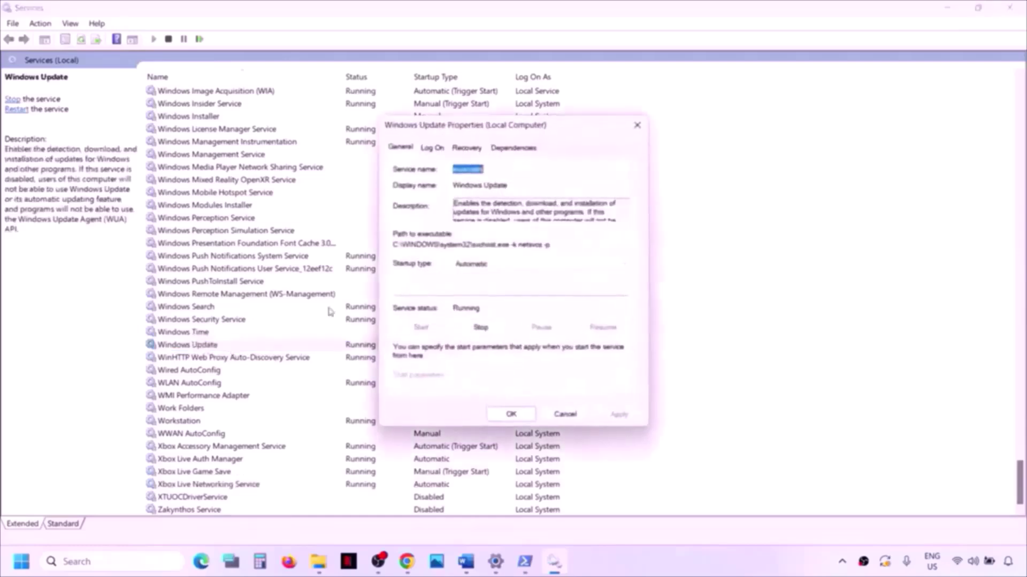
left_click(508, 262)
left_click(501, 284)
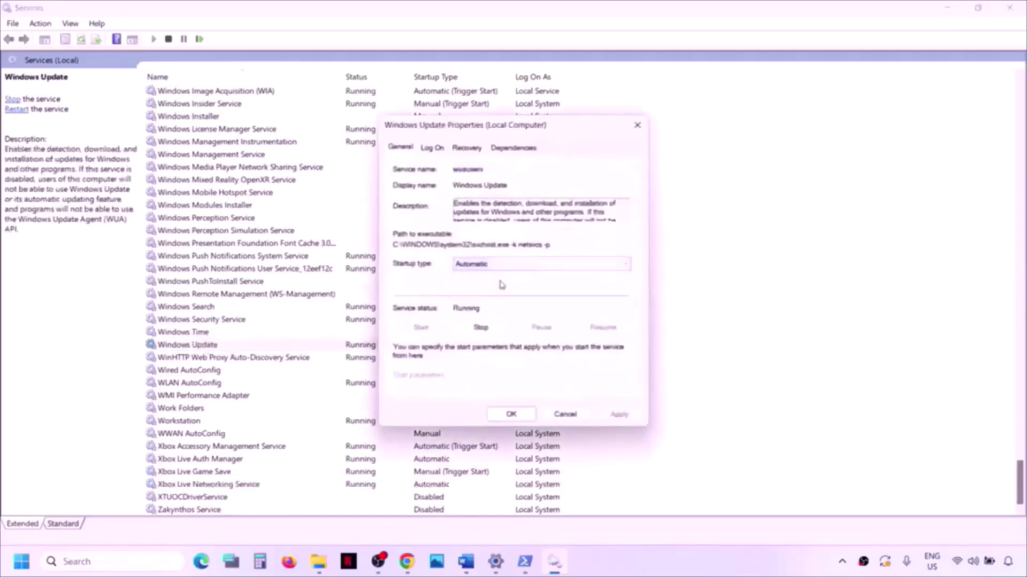
left_click(620, 416)
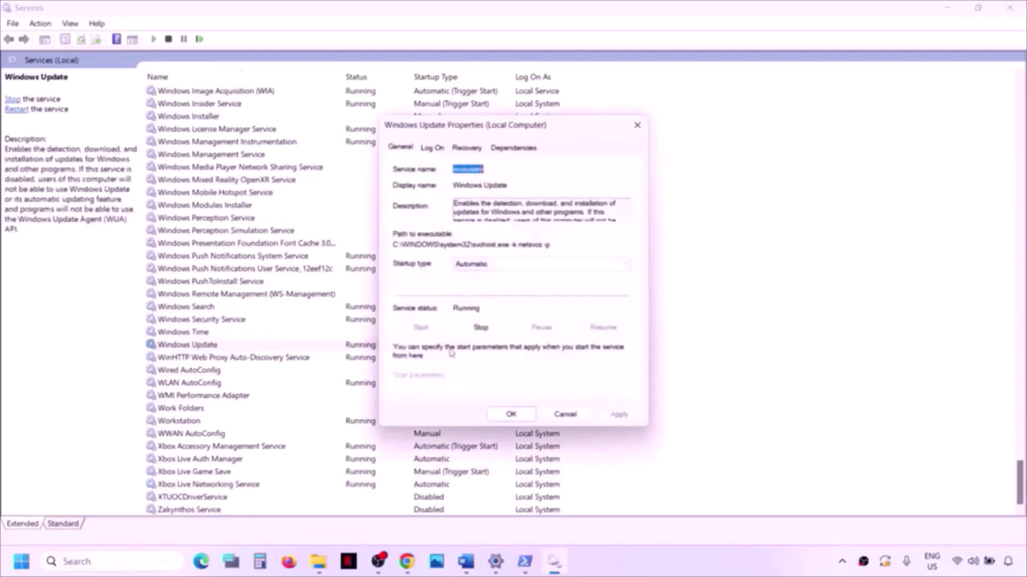
left_click(503, 421)
Find the first Gaming Services entry in the service list, view its general properties, and close them.
left_click(227, 294)
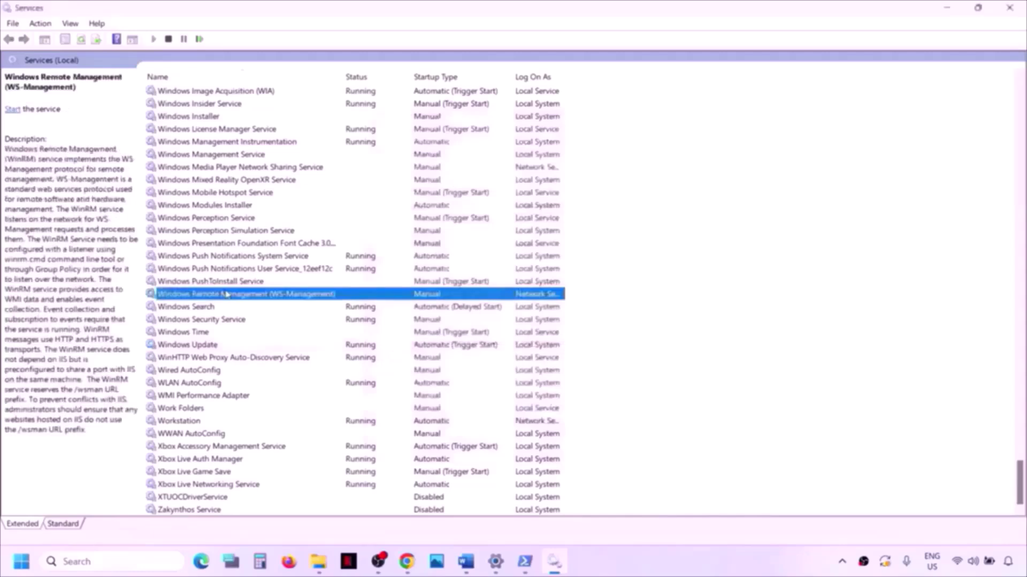
key("g")
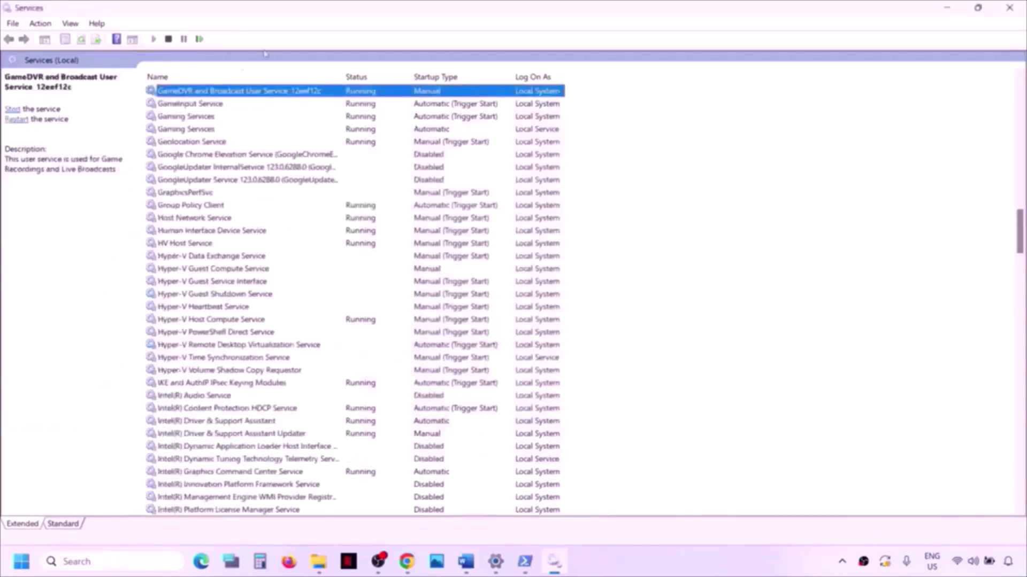
left_click(200, 120)
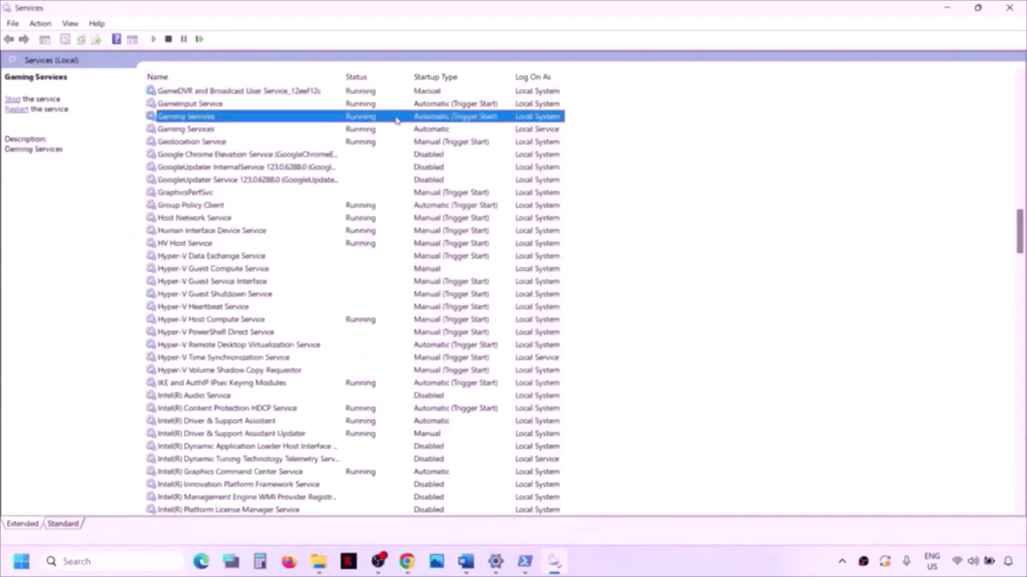
double_click(349, 119)
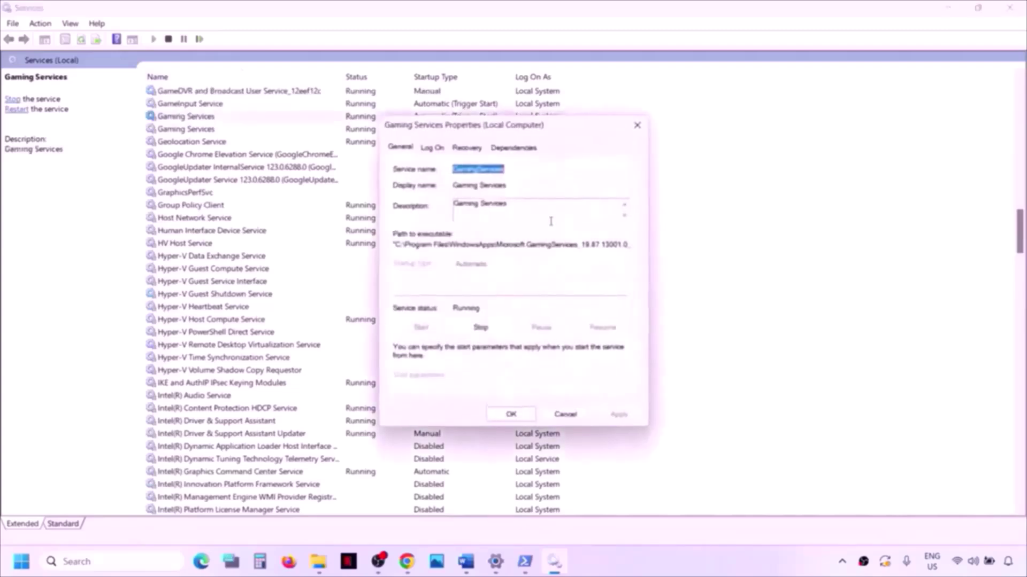
left_click(637, 125)
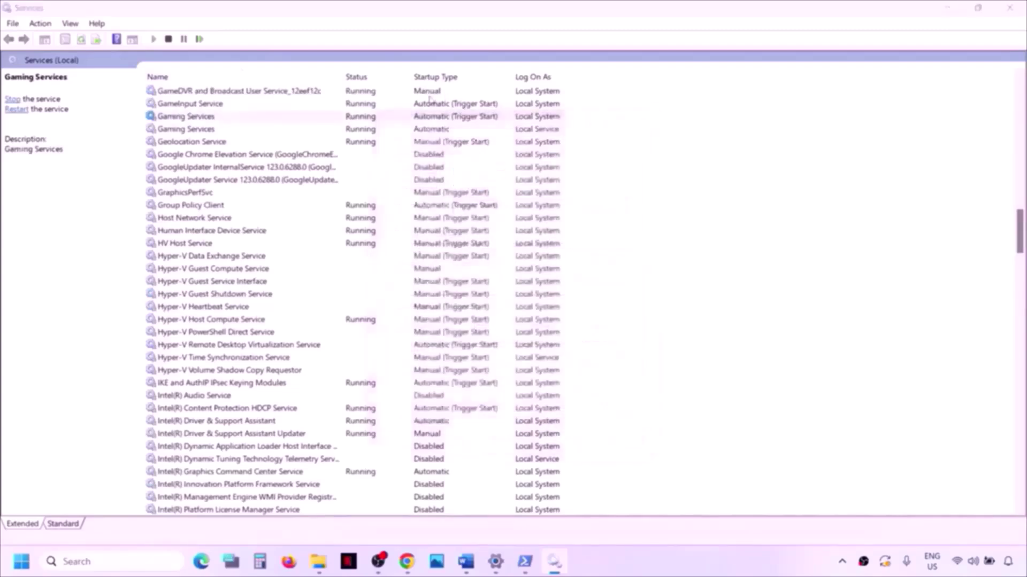
Restart both Gaming Services entries in the service list, one after the other.
right_click(365, 122)
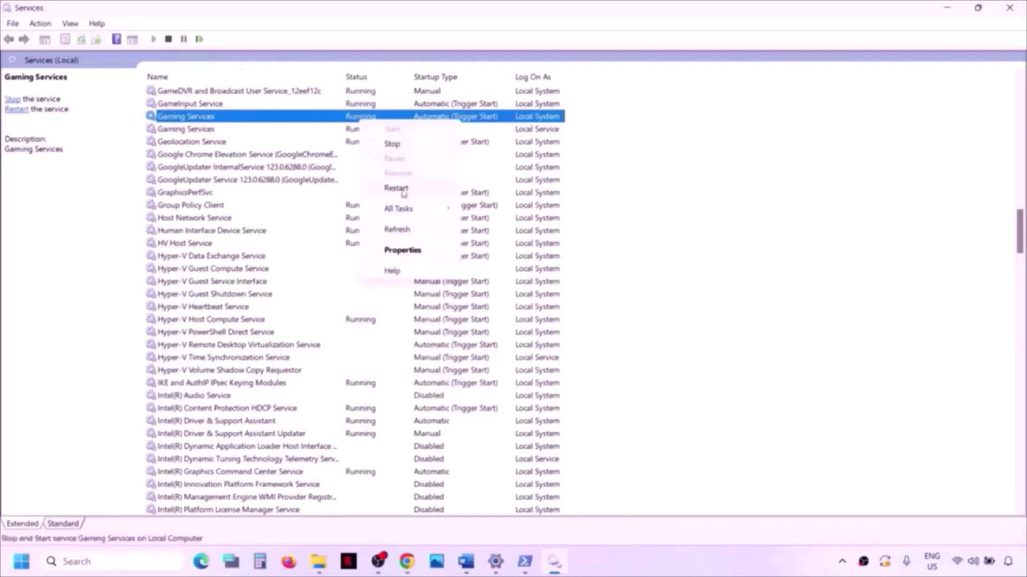
left_click(400, 189)
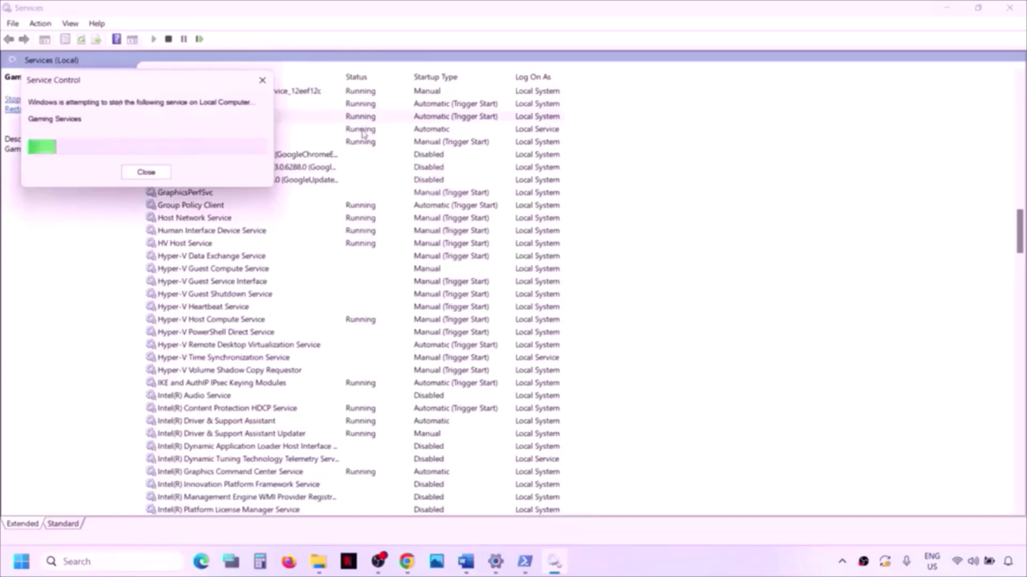
right_click(362, 134)
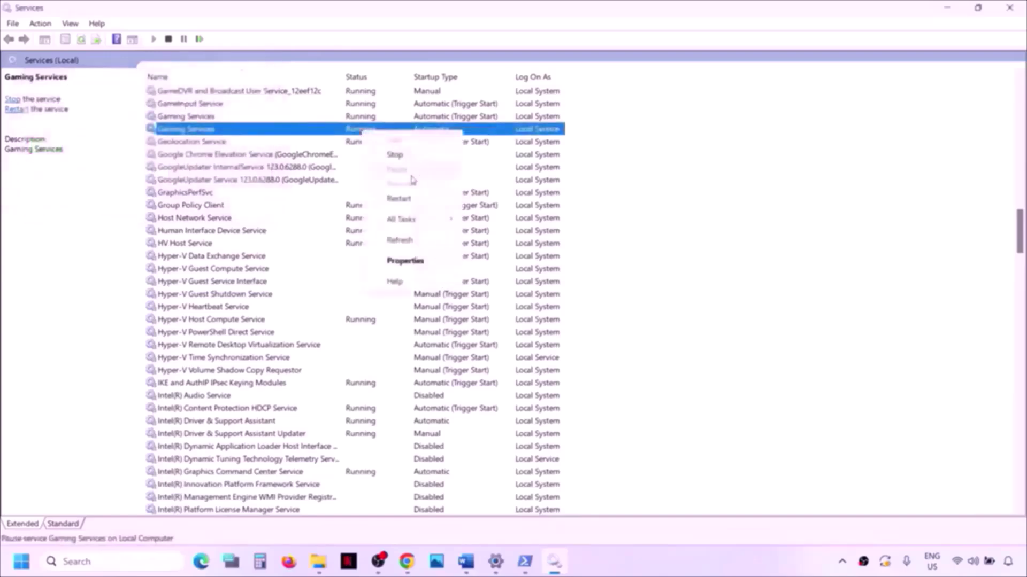
left_click(404, 198)
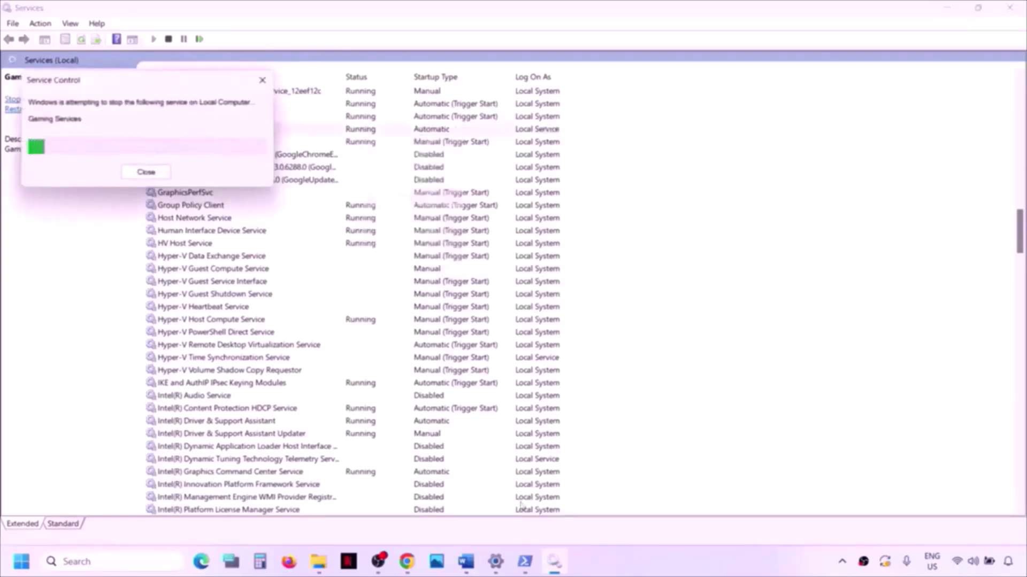
Apply the Automatic startup type to the Microsoft Store Install Service, then close its properties and the Services window.
left_click(255, 332)
key("m")
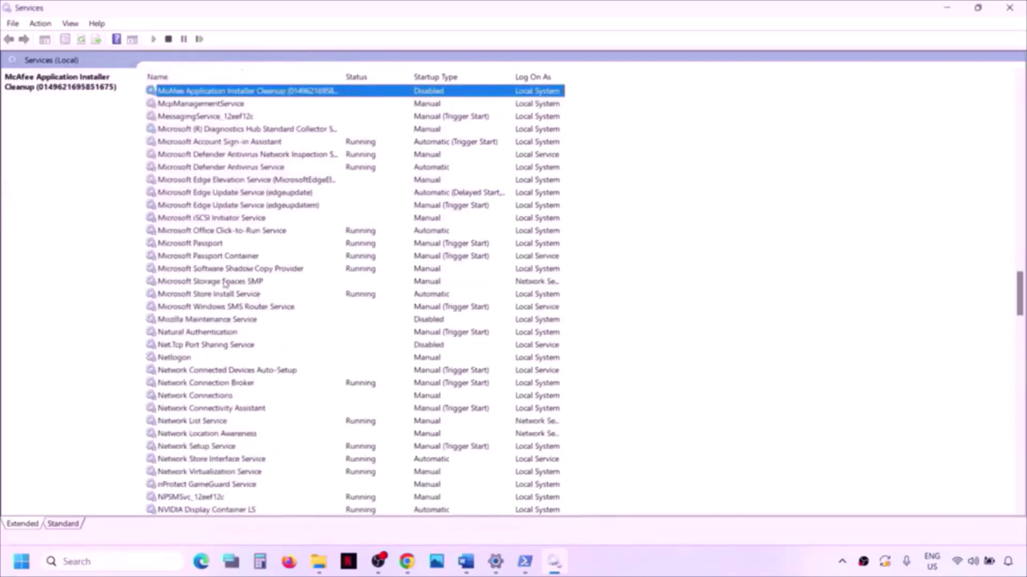
left_click(213, 297)
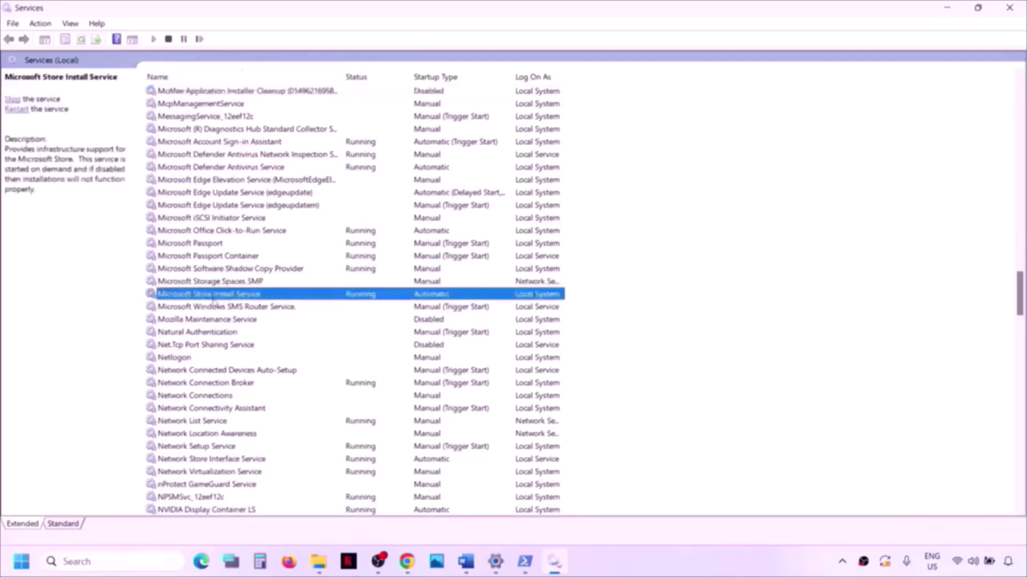
double_click(279, 295)
left_click(465, 263)
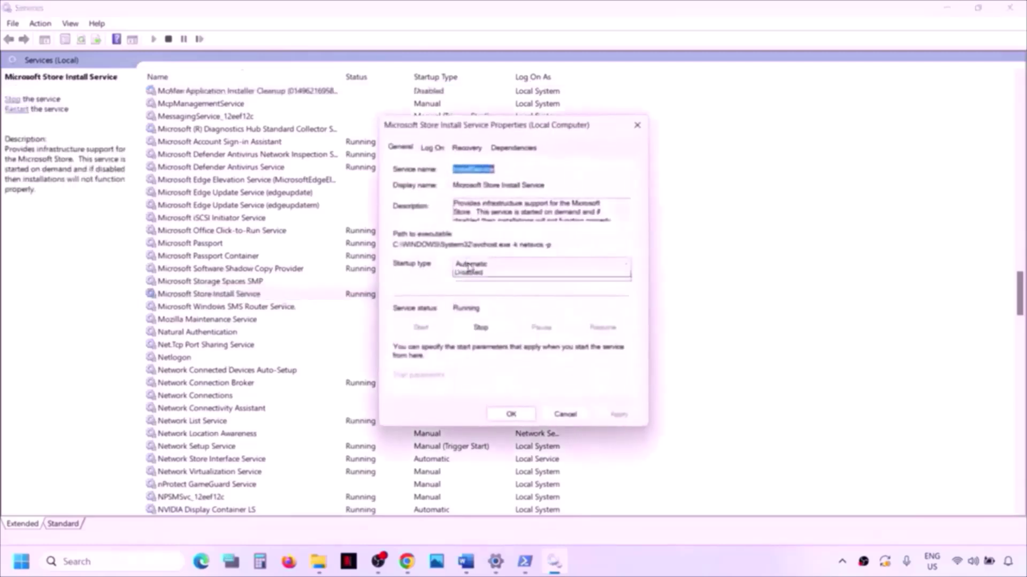
left_click(482, 286)
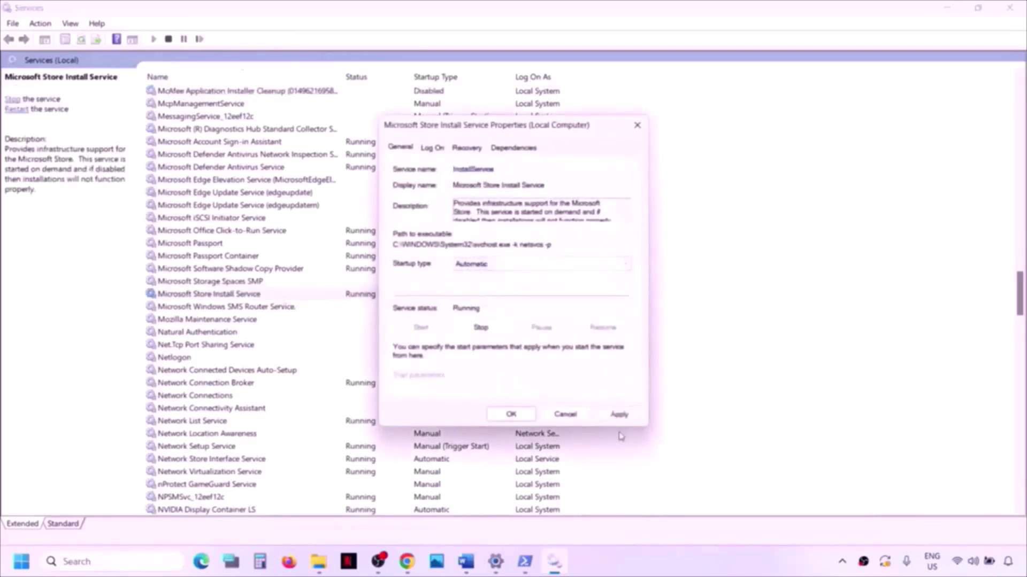
left_click(619, 415)
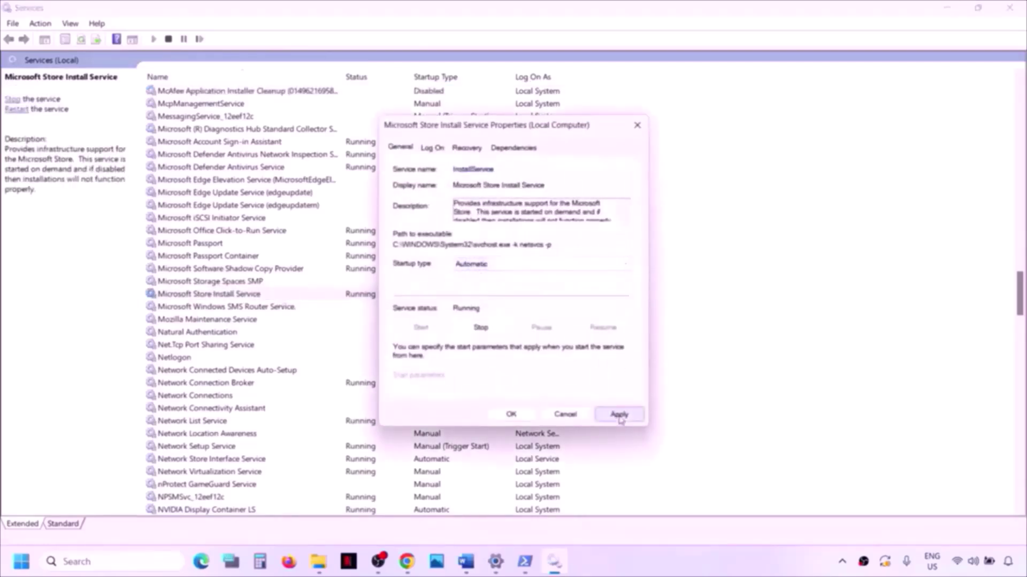
left_click(493, 417)
left_click(1015, 9)
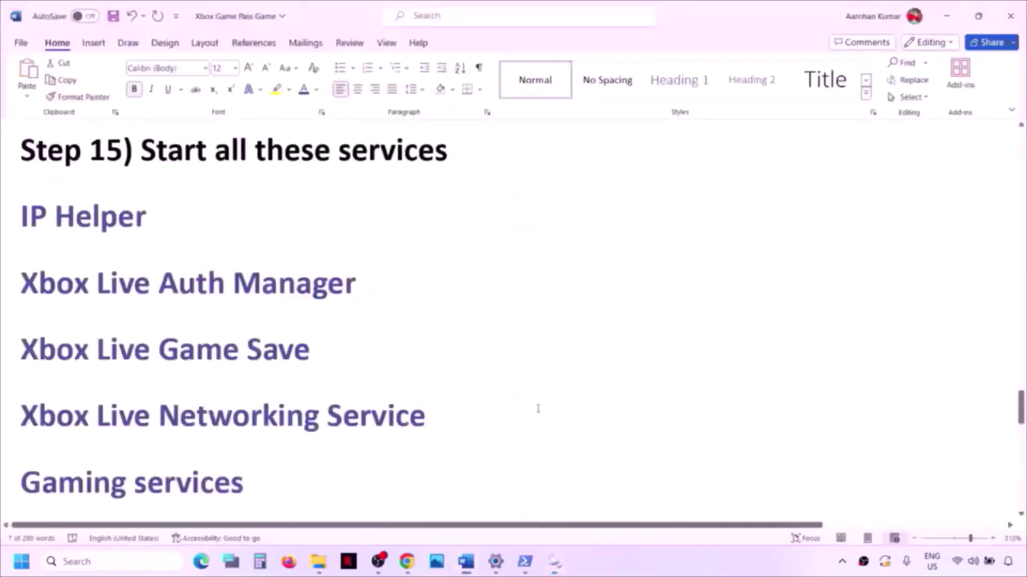
Copy the Gaming Services removal command, Get-AppxPackage *gamingservices* -allusers | remove-appxpackage -allusers, from Step 16 of the Word document.
scroll(536, 408, "down", 4)
scroll(538, 409, "down", 2)
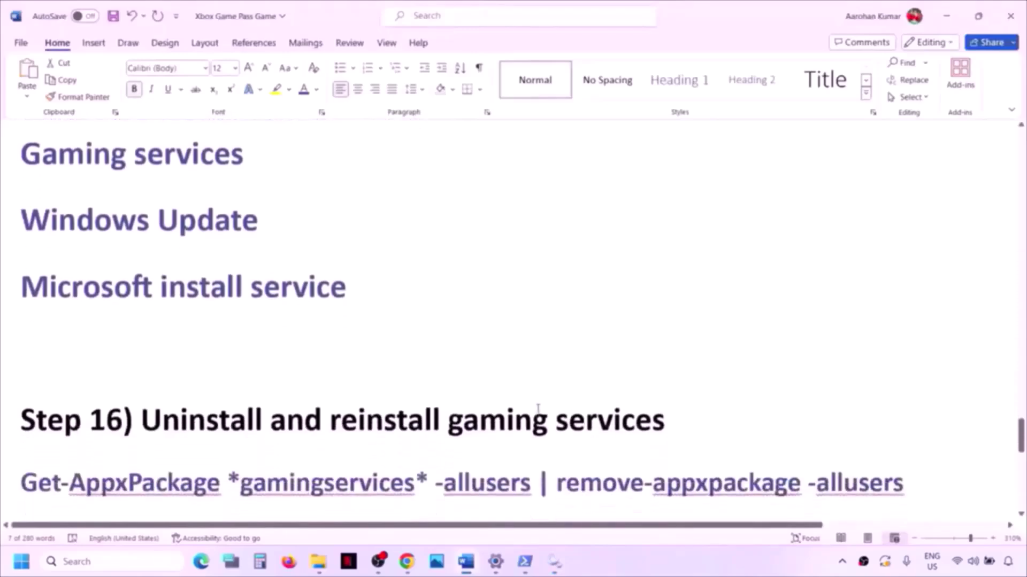
scroll(260, 397, "down", 4)
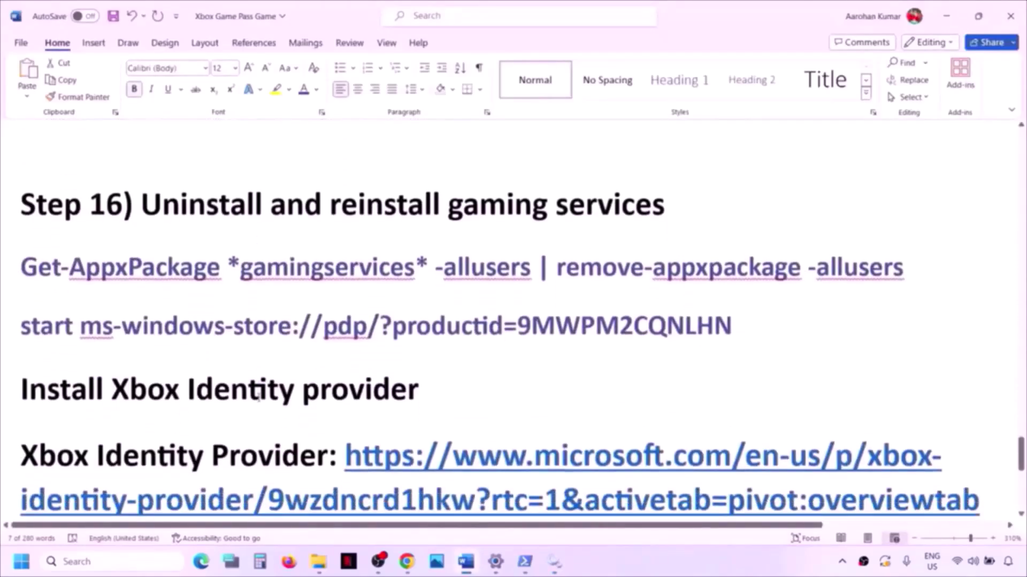
triple_click(918, 262)
key("super+c")
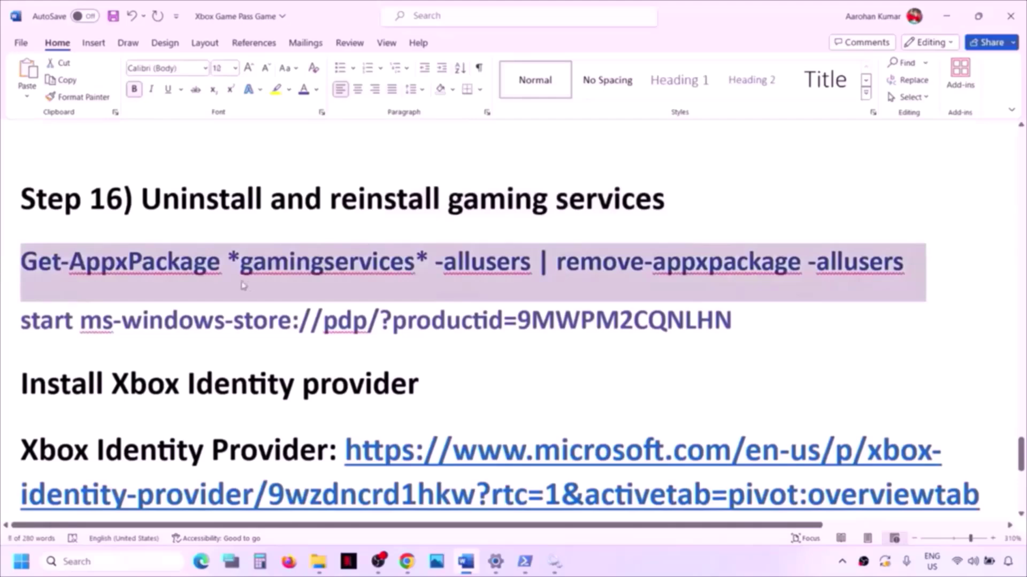
Open Windows PowerShell as administrator and run the copied Get-AppxPackage *gamingservices* removal command for all users.
left_click(122, 563)
type("powershe")
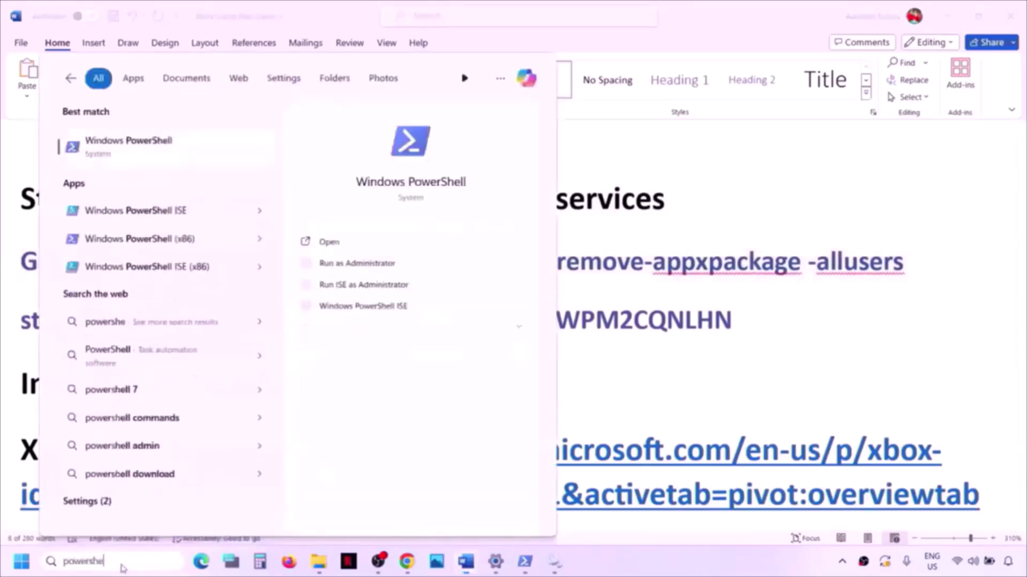
type("ll")
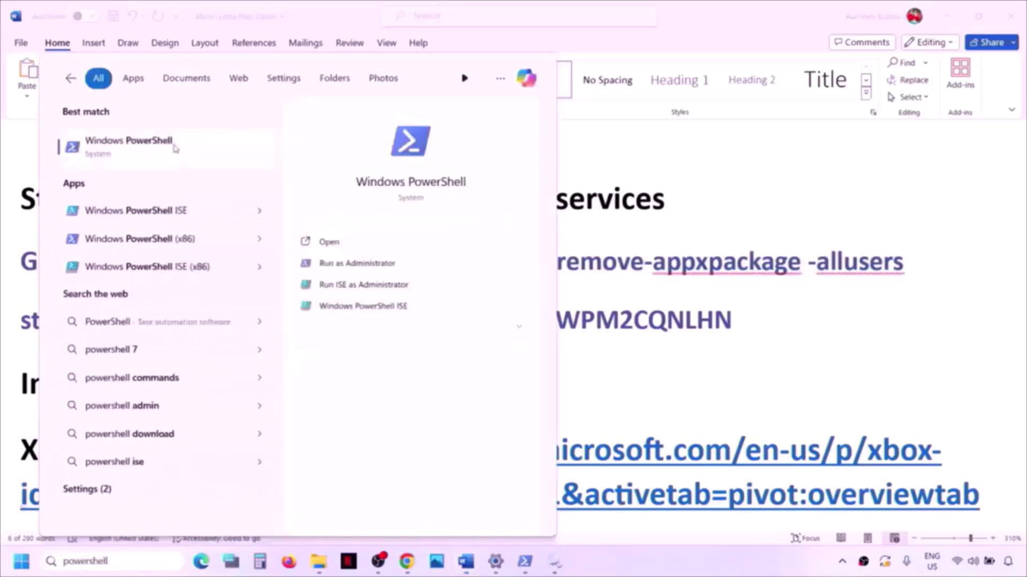
right_click(175, 148)
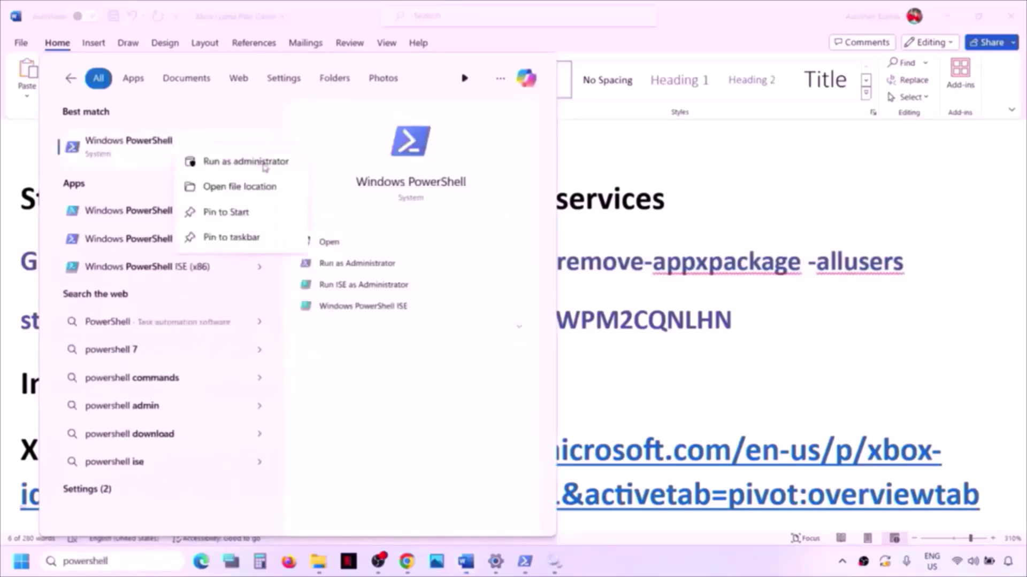
left_click(264, 167)
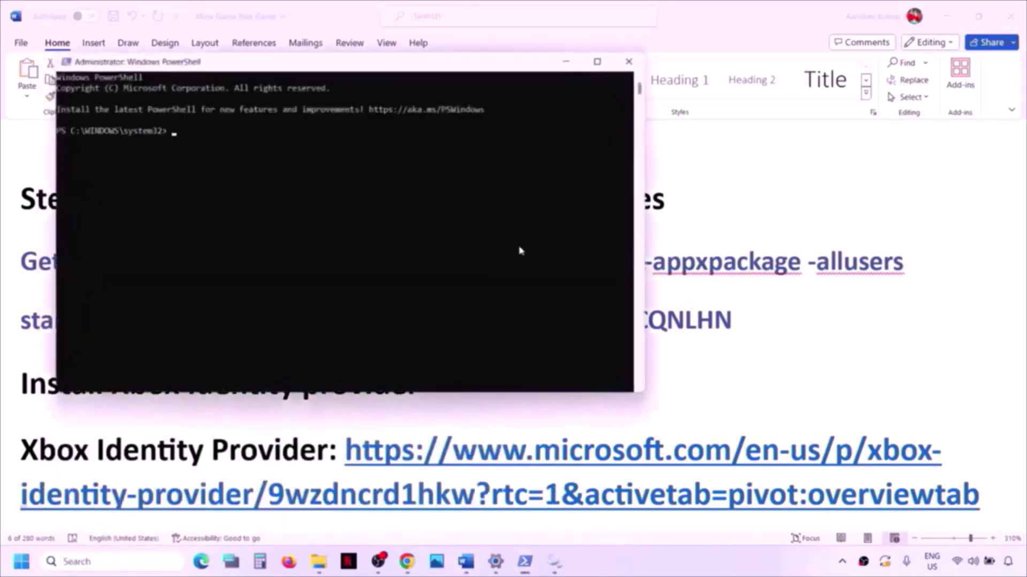
right_click(520, 248)
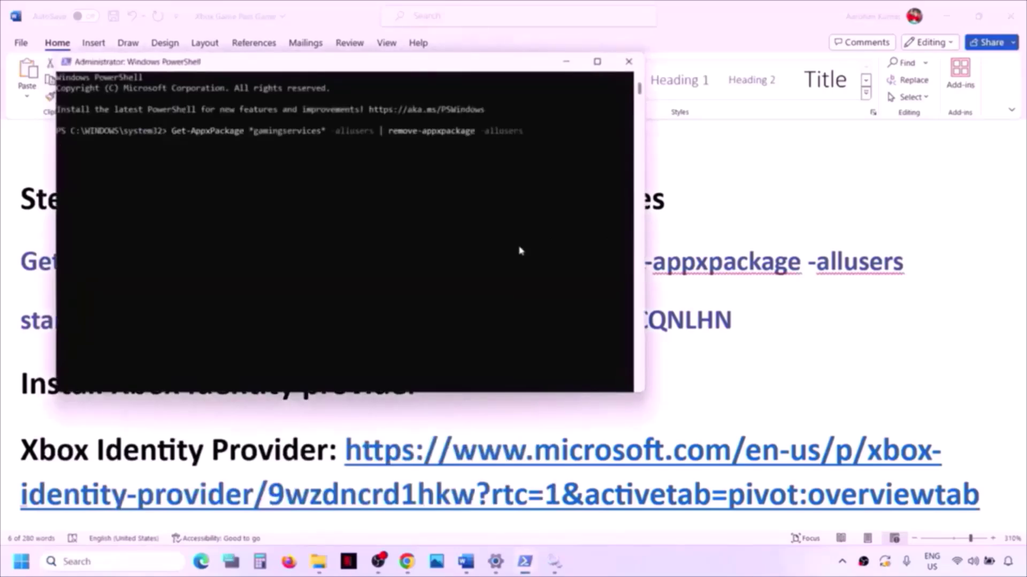
Return to the Word document and copy the command start ms-windows-store://pdp/?productid=9MWPM2CQNLHN.
key("alt+Tab")
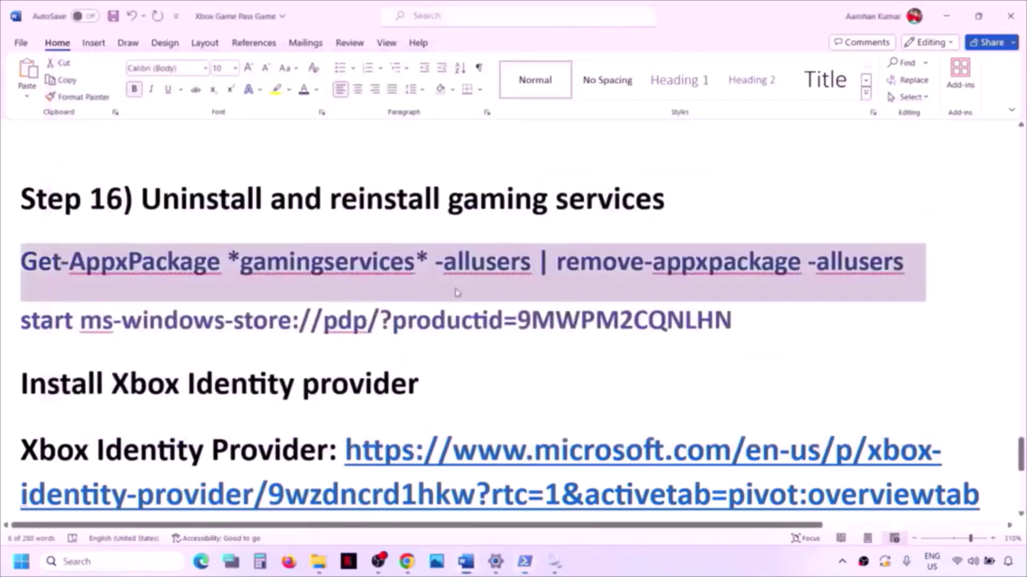
double_click(442, 320)
left_click(445, 321)
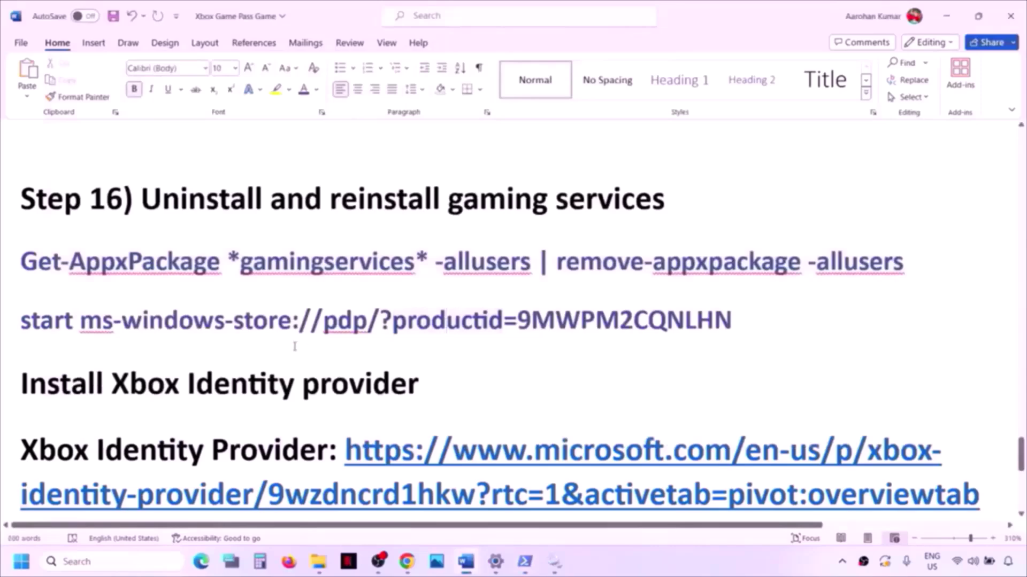
left_click_drag(735, 318, 51, 336)
key("super+c")
Run start ms-windows-store://pdp/?productid=9MWPM2CQNLHN in PowerShell and start installing Gaming Services from its Microsoft Store page.
key("alt+Tab")
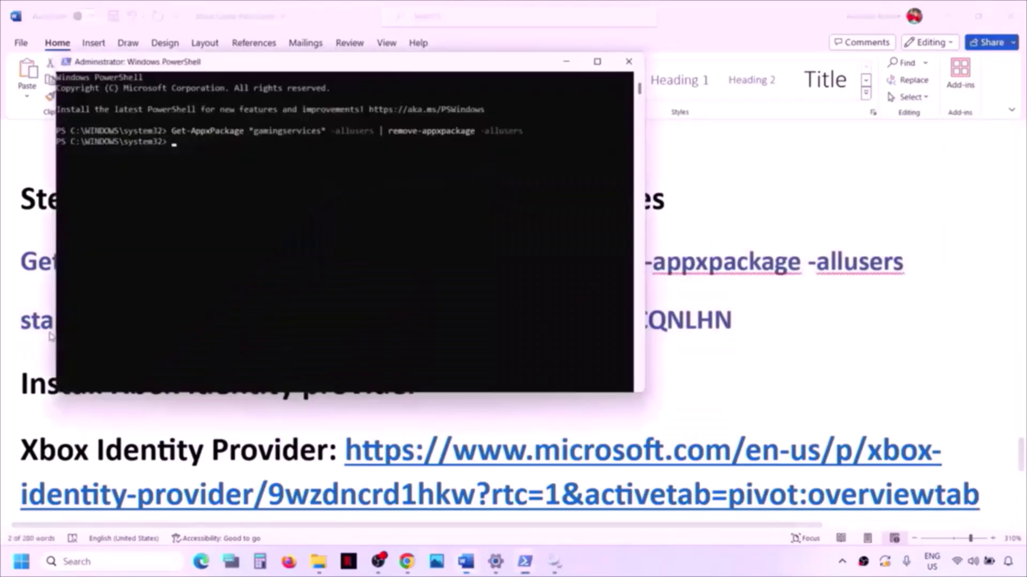
right_click(372, 210)
key("Return")
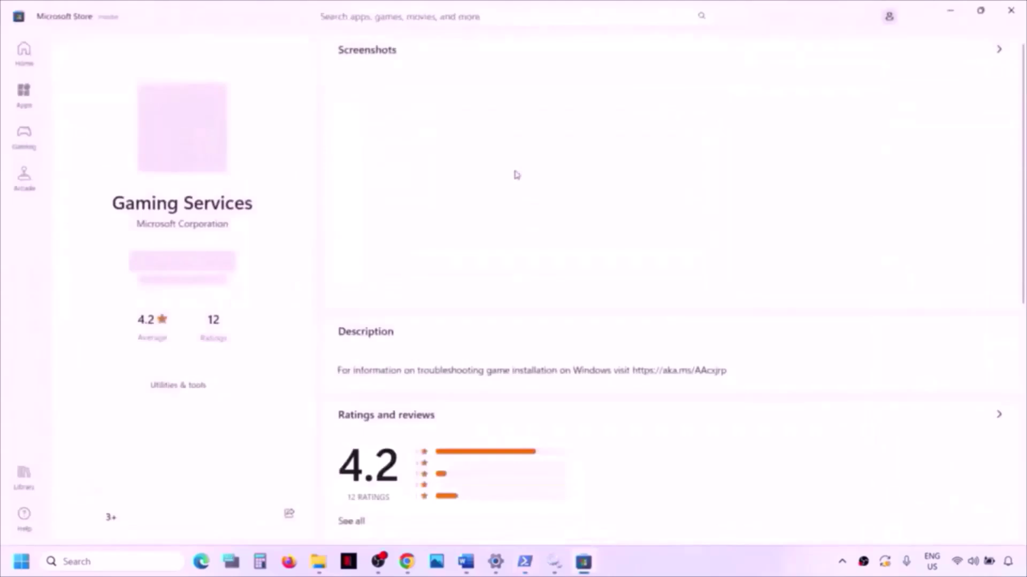
left_click(192, 267)
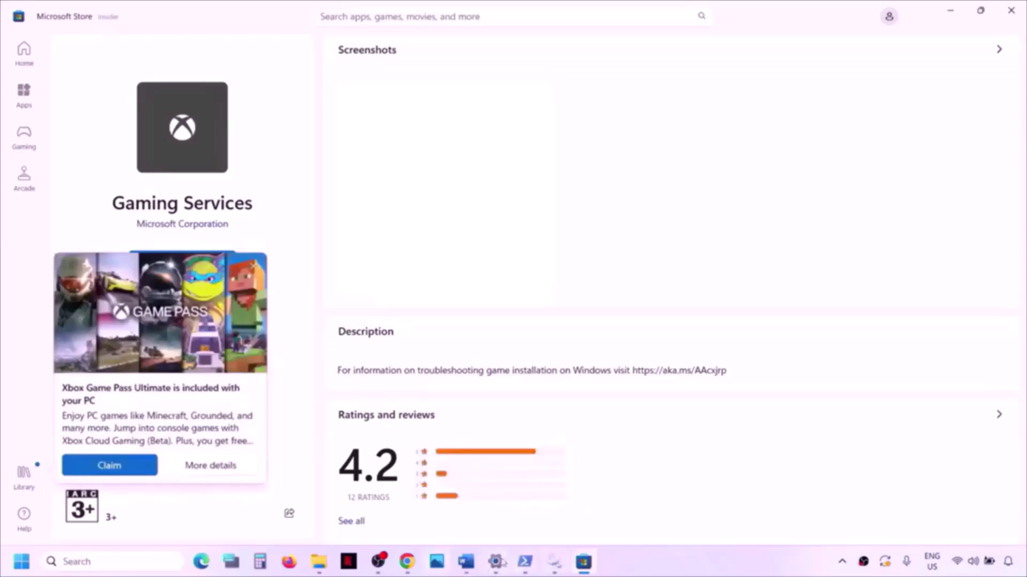
Switch to the Word document and copy the Xbox Identity Provider web address from Step 16.
left_click(471, 568)
scroll(264, 370, "down", 3)
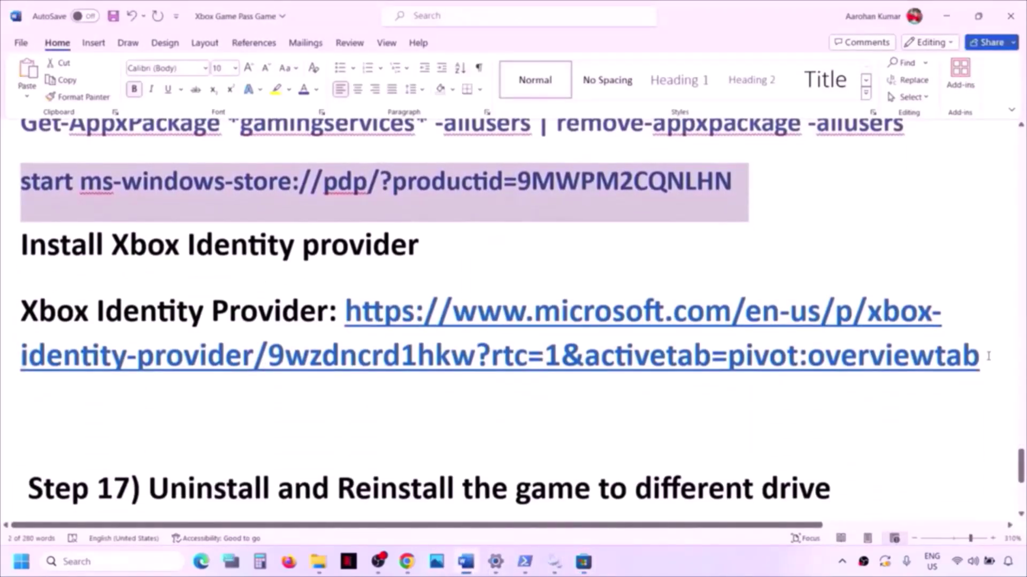
left_click_drag(988, 357, 345, 311)
key("ctrl+c")
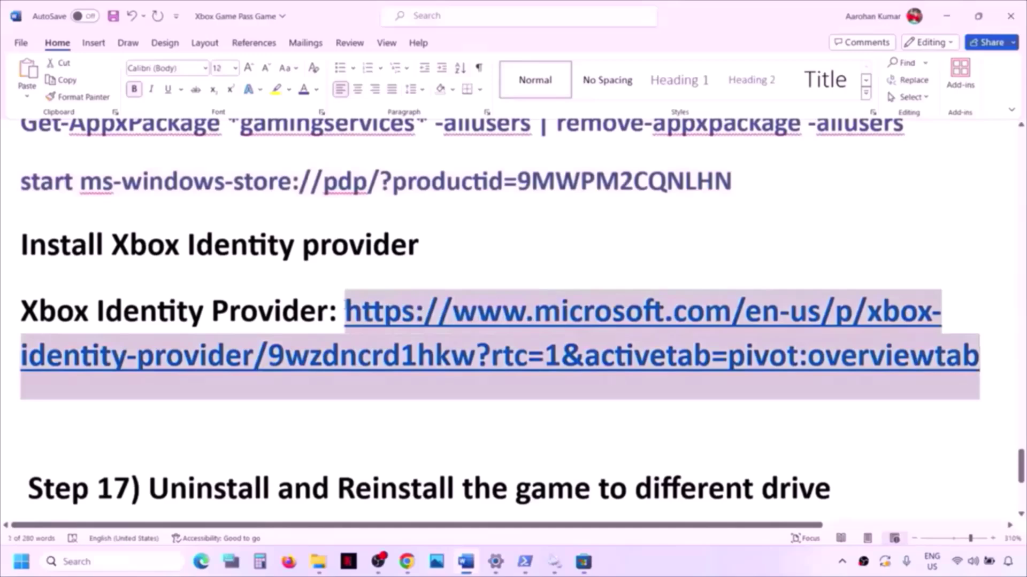
Switch to Chrome and open the copied Xbox Identity Provider address in a new tab.
left_click(407, 561)
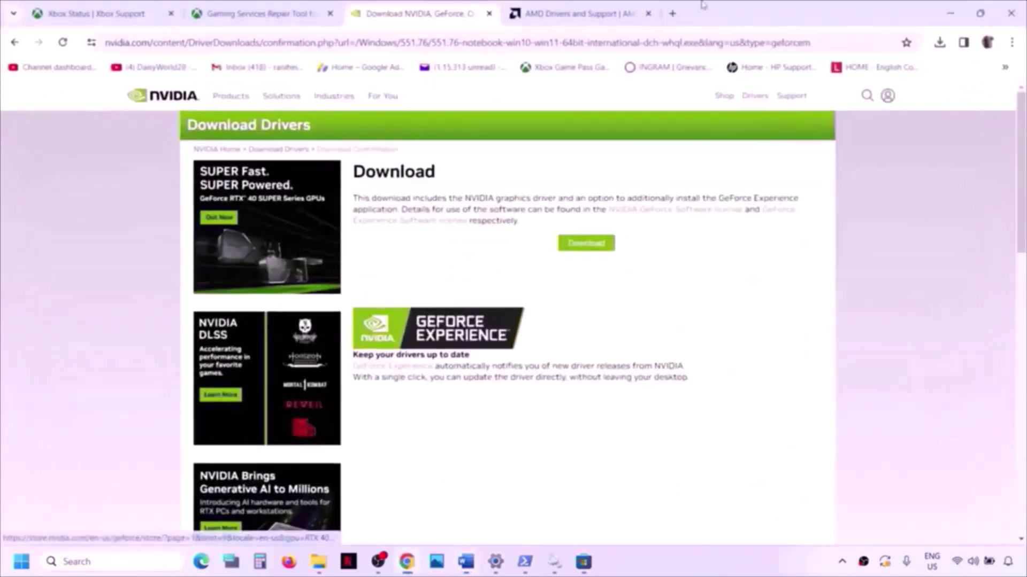
left_click(672, 14)
key("ctrl+v")
key("Return")
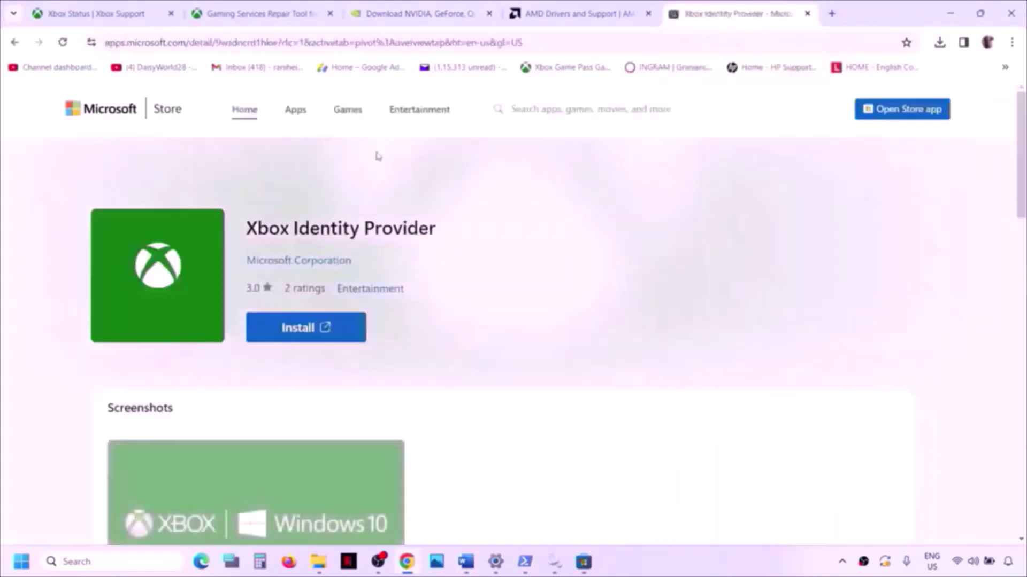
Launch the Xbox Identity Provider install from its web page in the Microsoft Store app, and close the Store window.
left_click(322, 329)
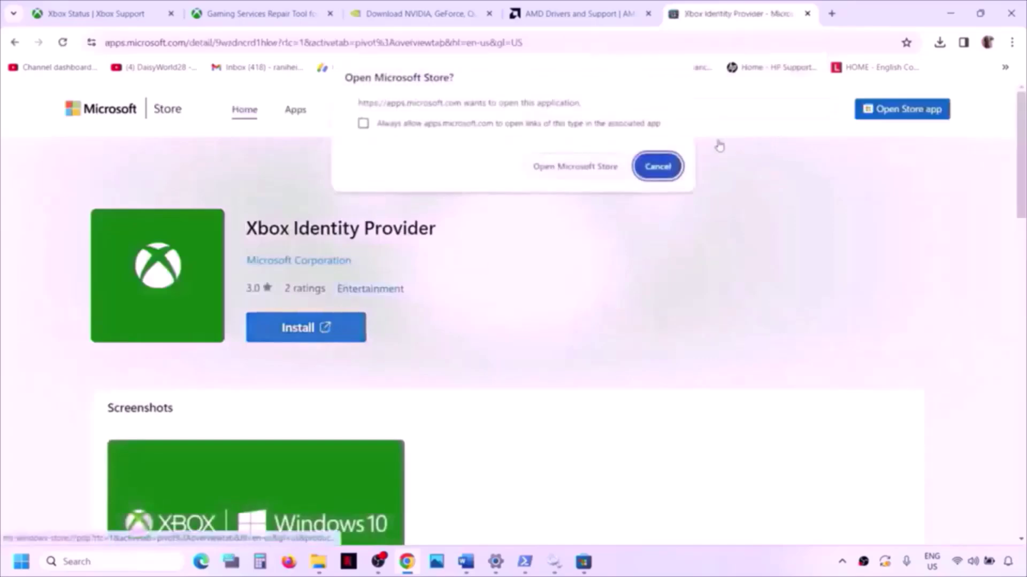
left_click(576, 172)
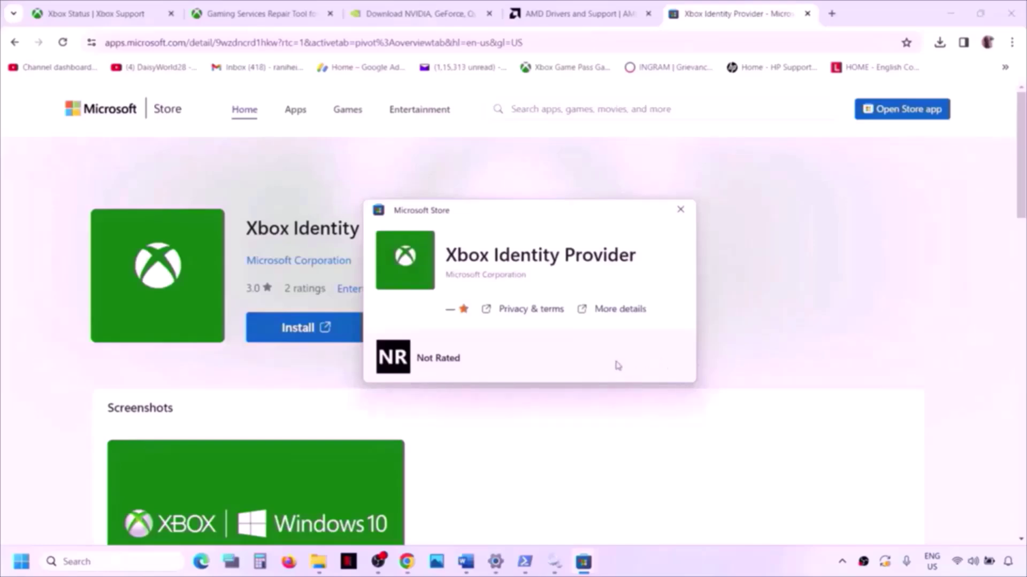
left_click(680, 209)
Switch to the Word document and highlight the Step 17 instruction about reinstalling the game to a different drive.
left_click(466, 562)
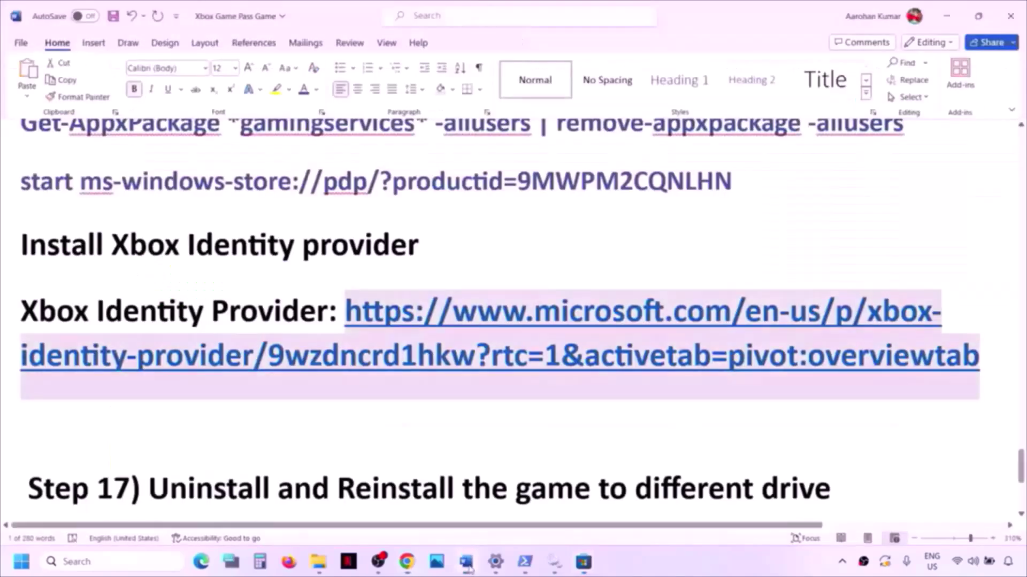
scroll(313, 418, "down", 3)
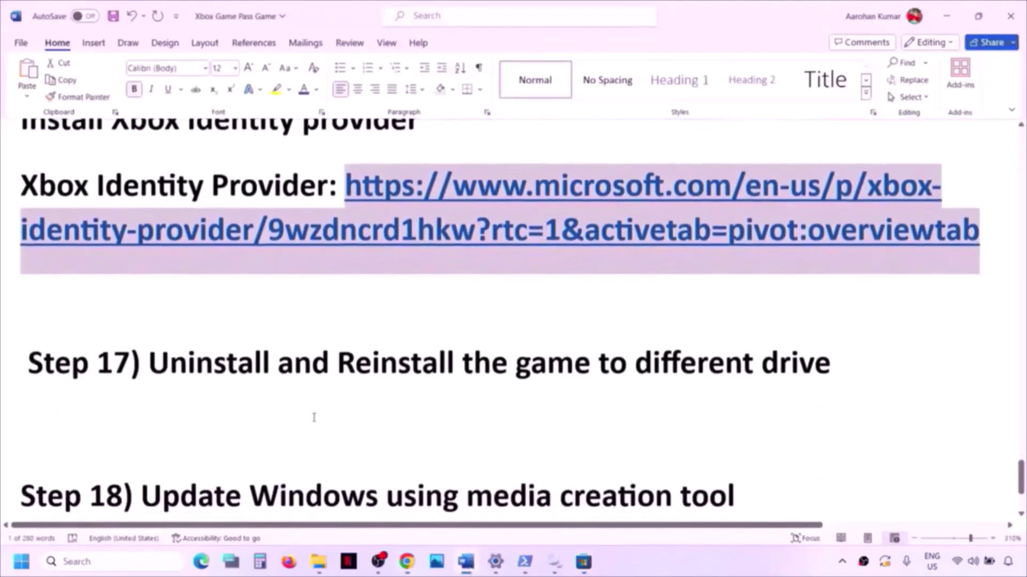
scroll(314, 418, "up", 1)
left_click_drag(160, 401, 834, 382)
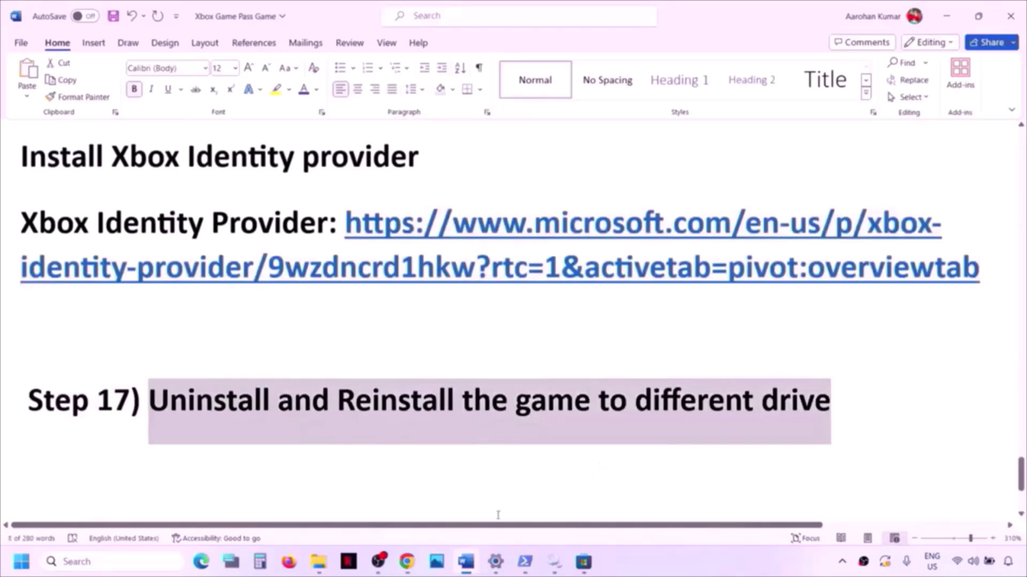
Open the Xbox app full screen, decline the Game Pass Ultimate offer, and restart the app, dismissing the survey request.
left_click(98, 568)
type("xbox")
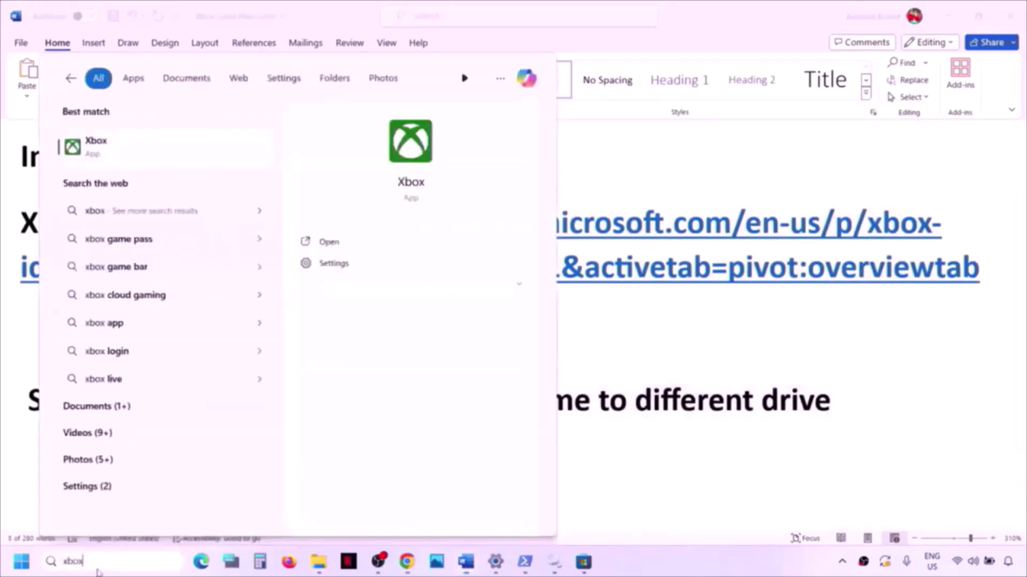
key("Return")
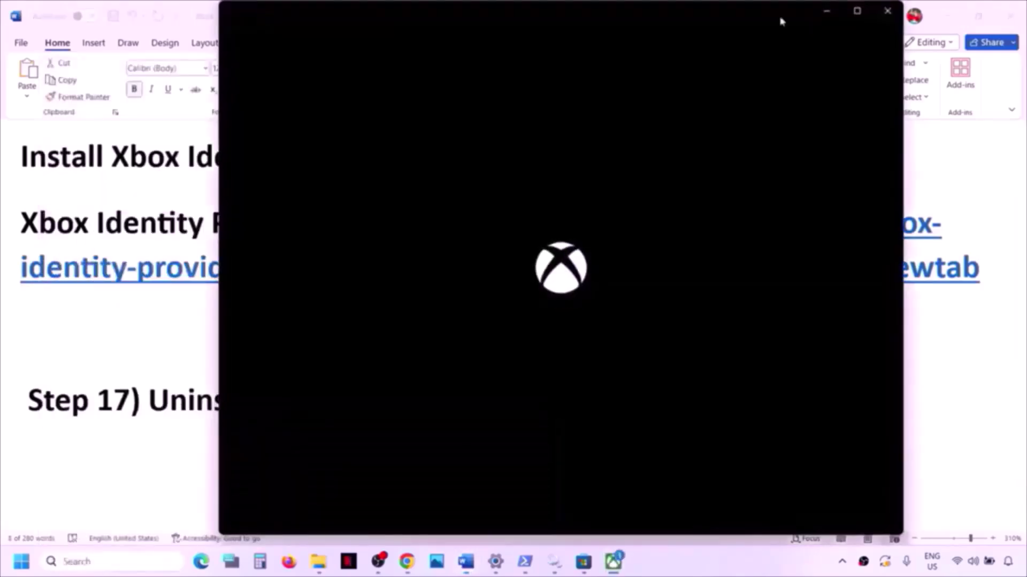
left_click(857, 11)
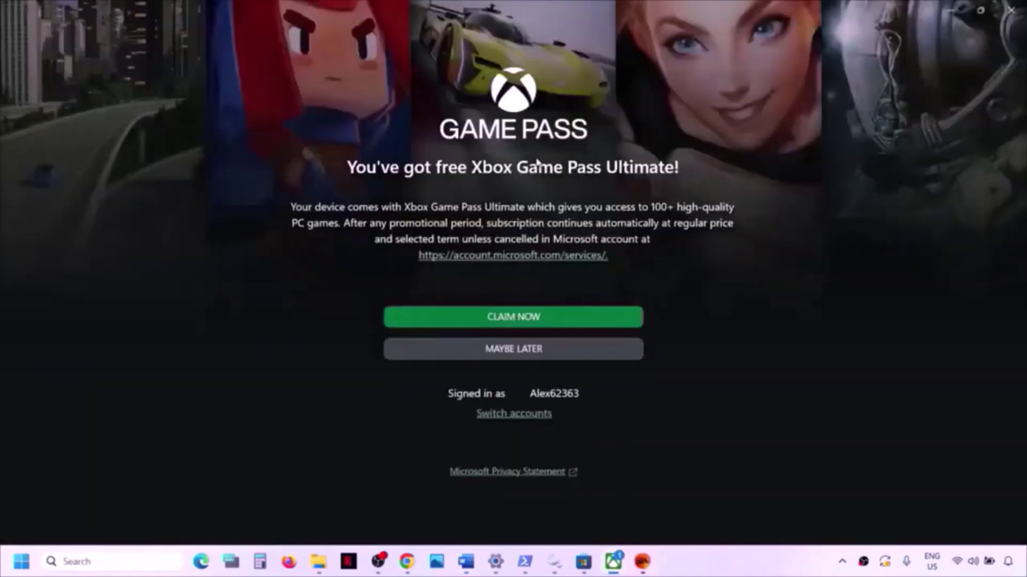
left_click(532, 355)
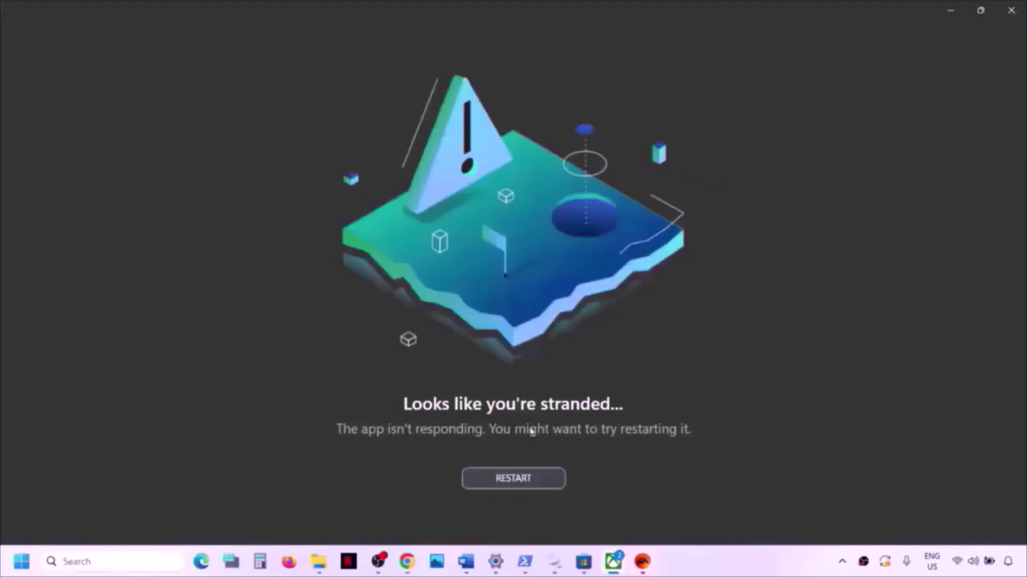
left_click(508, 488)
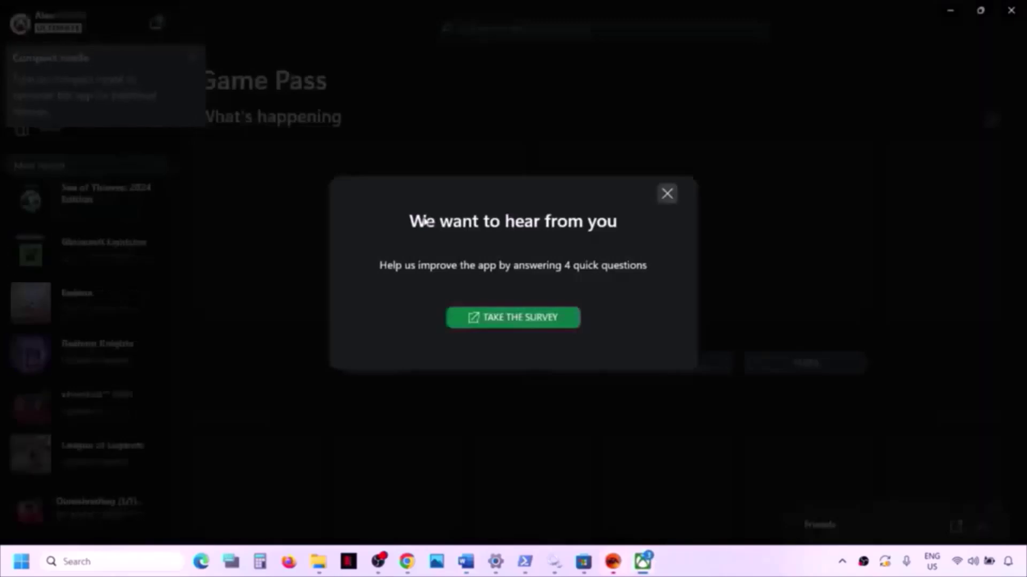
left_click(666, 194)
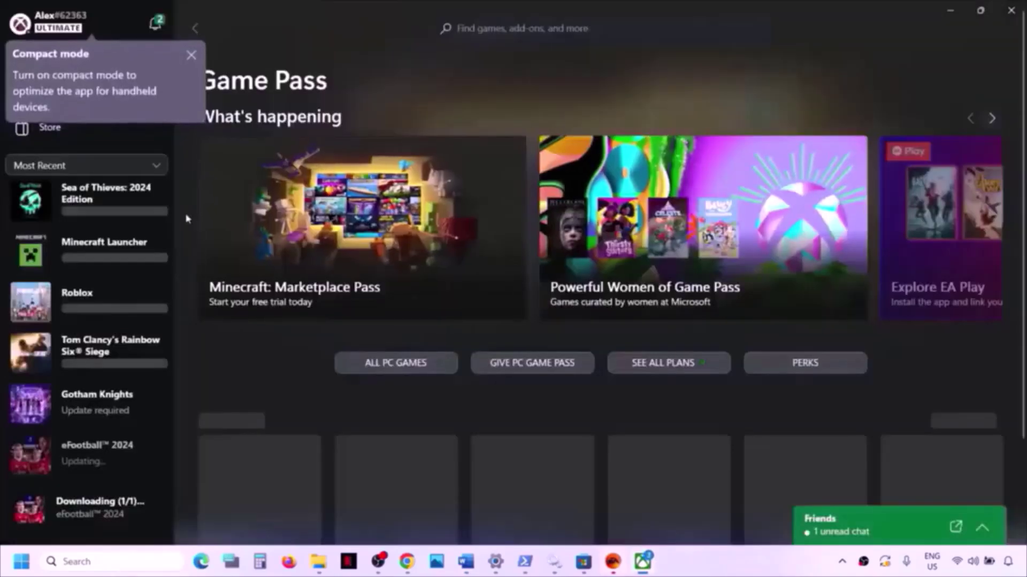
Uninstall Sea of Thieves: 2024 Edition and dismiss the compact mode tip.
right_click(91, 207)
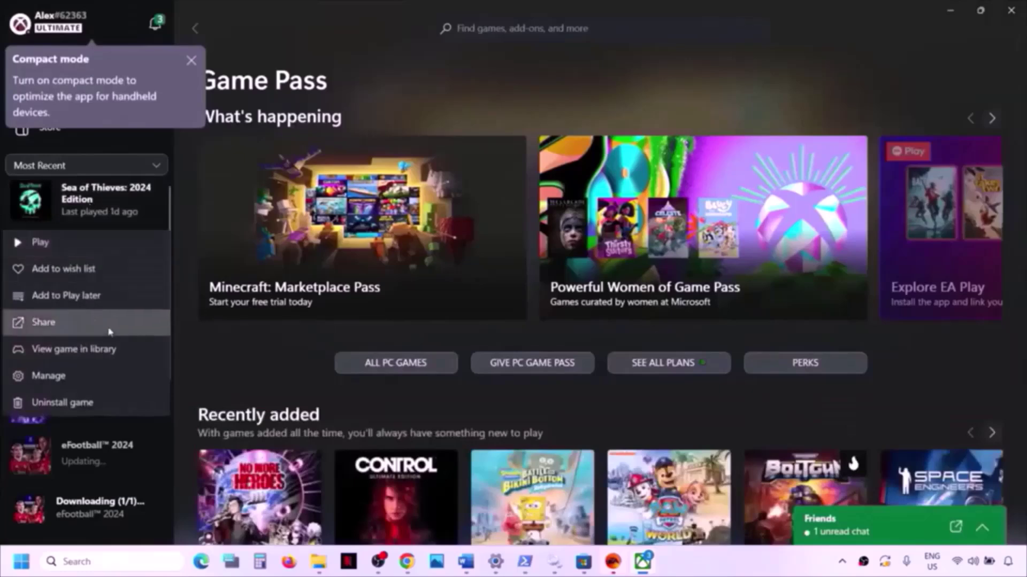
left_click(79, 403)
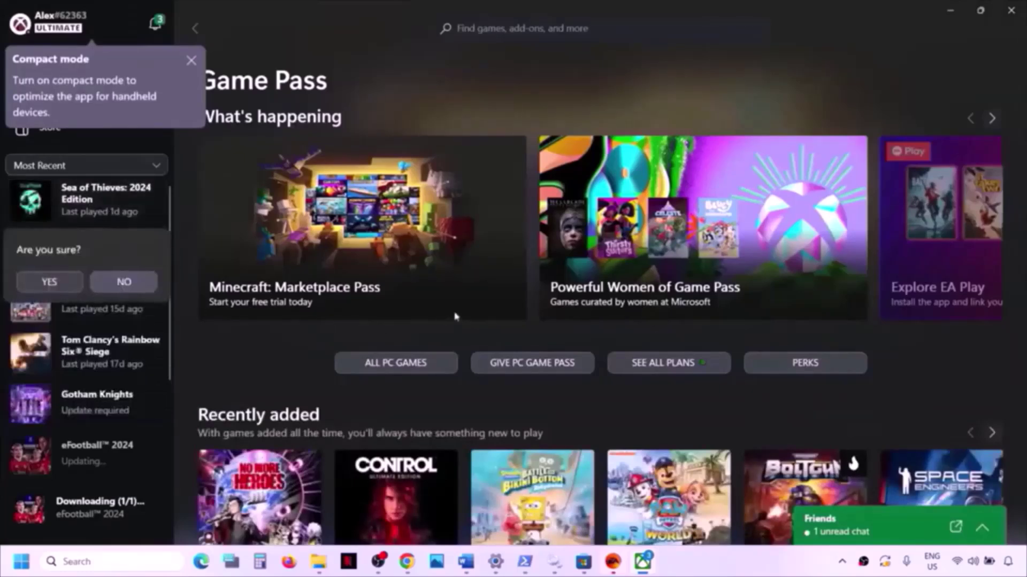
left_click(50, 282)
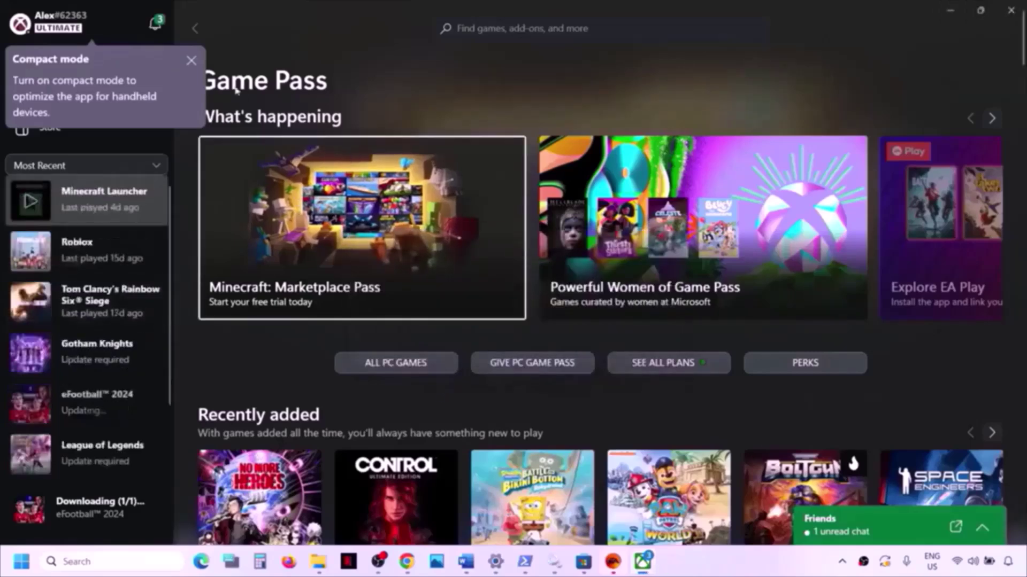
left_click(191, 60)
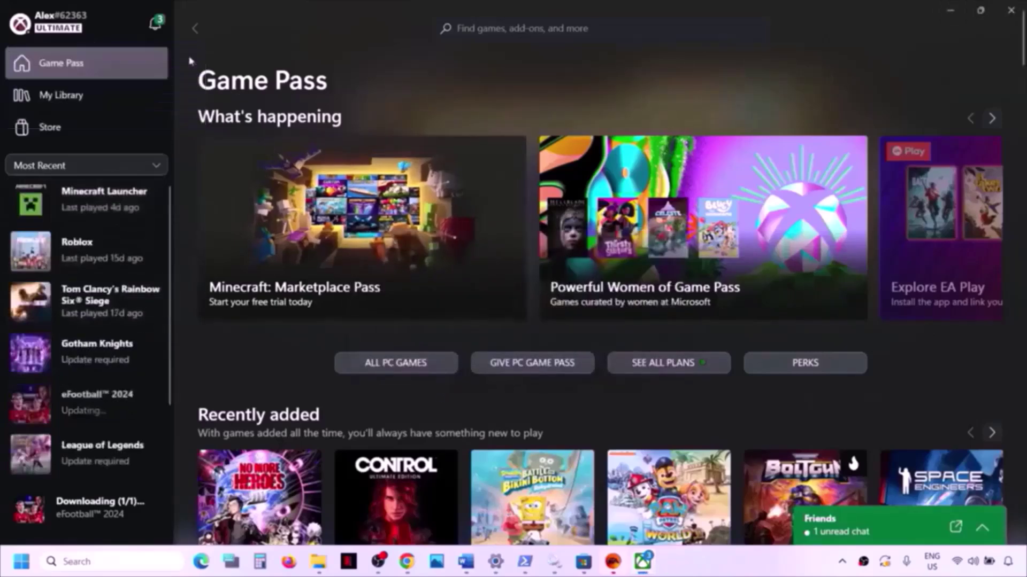
Search the Xbox app for "sea of thieves" and open the Sea of Thieves: 2024 Edition page.
left_click(490, 30)
type("sea of thieves")
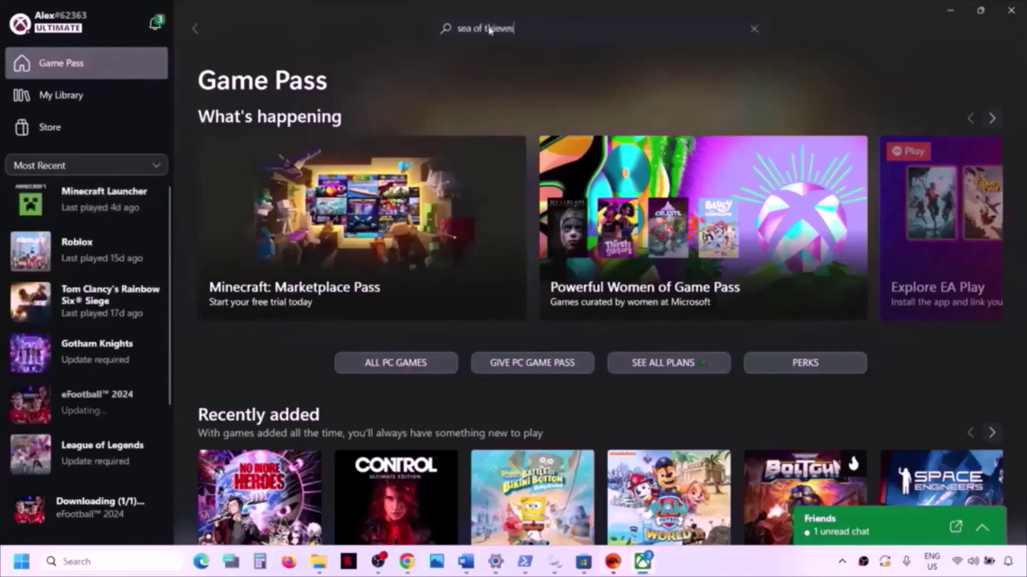
key("Return")
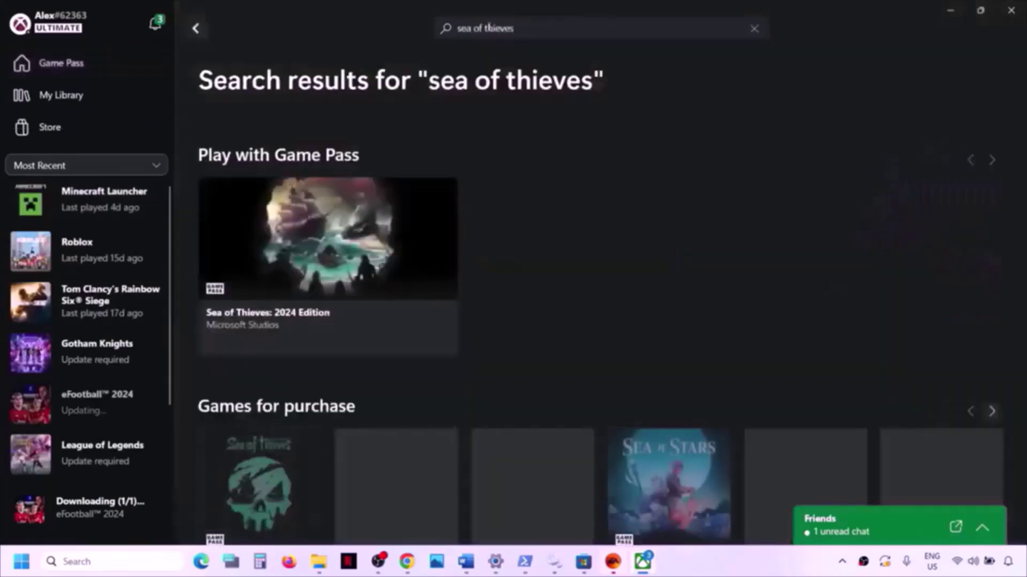
left_click(357, 235)
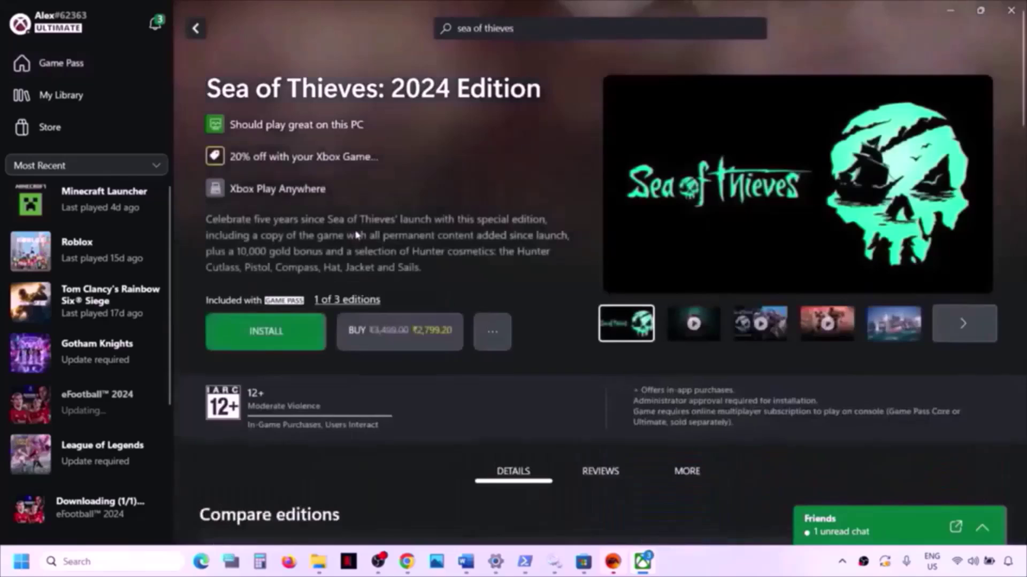
Install Sea of Thieves: 2024 Edition with D:\XboxGames as the install location.
left_click(276, 339)
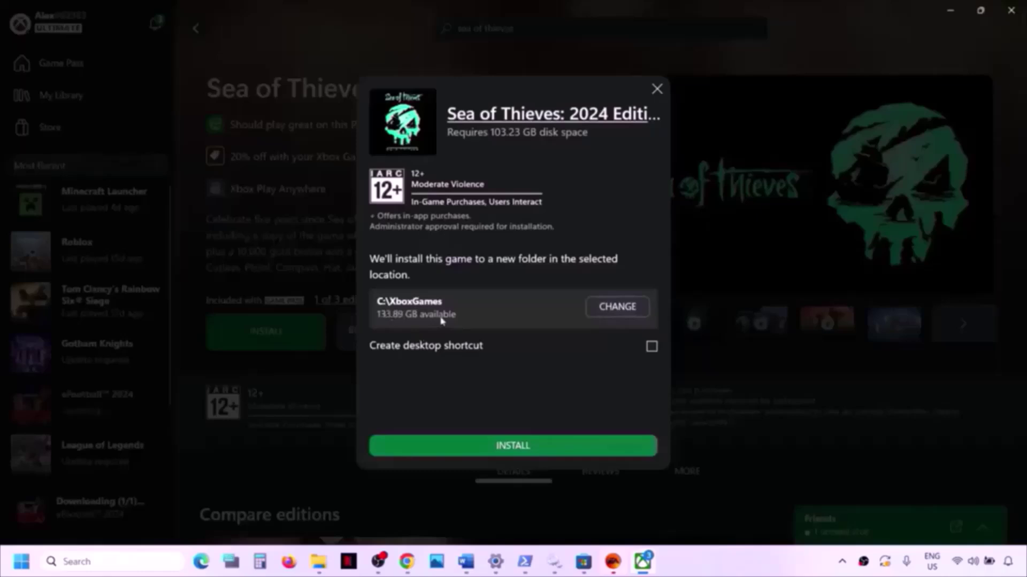
left_click(603, 310)
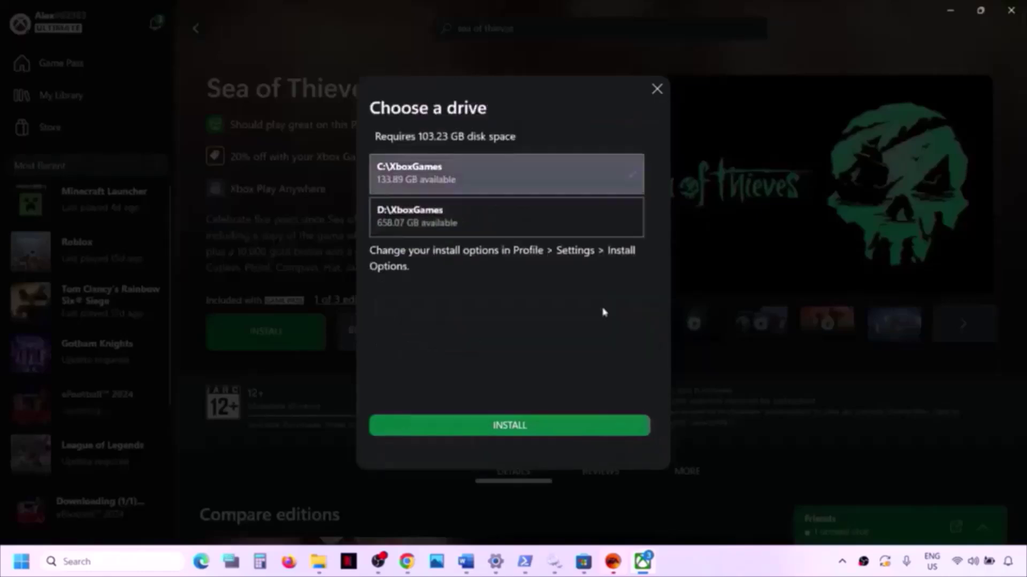
left_click(463, 219)
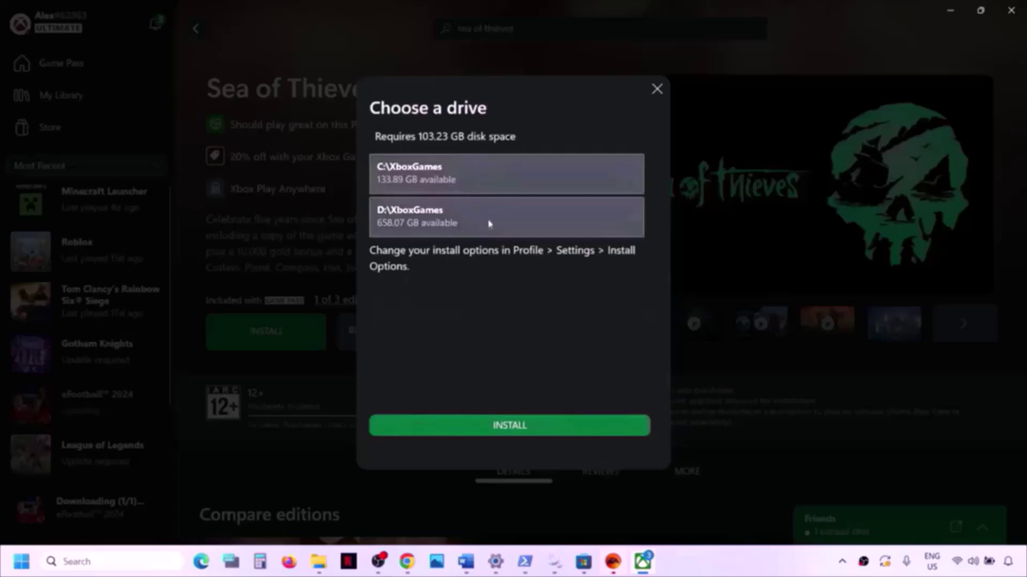
left_click(545, 430)
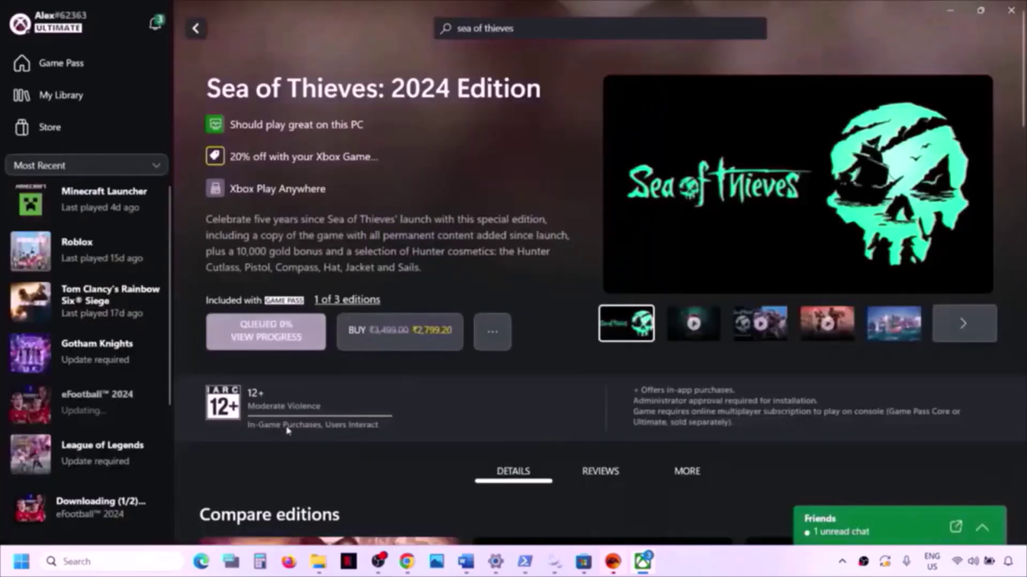
View the game's progress in the installation queue and cancel the eFootball 2024 update.
left_click(295, 341)
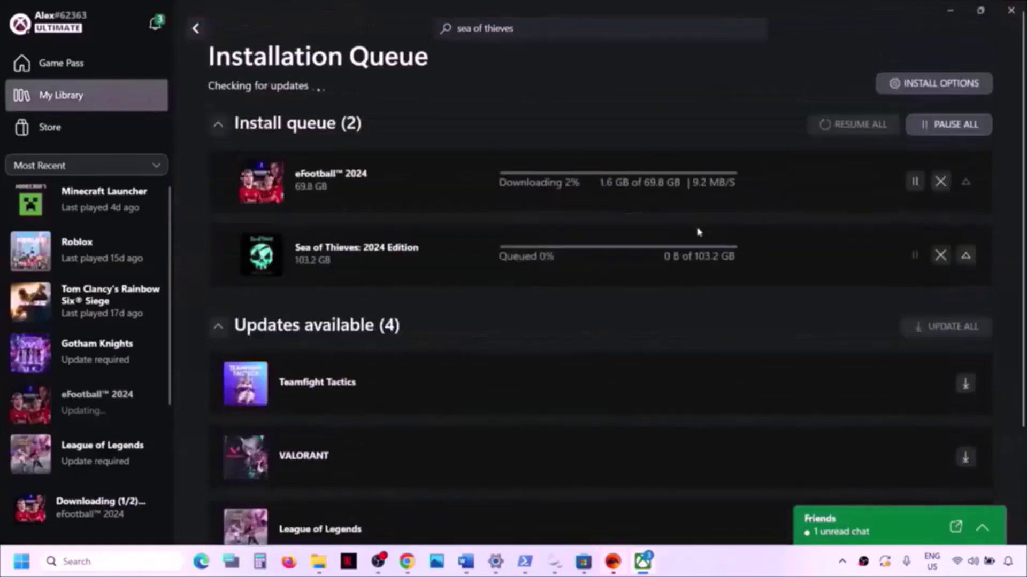
left_click(940, 195)
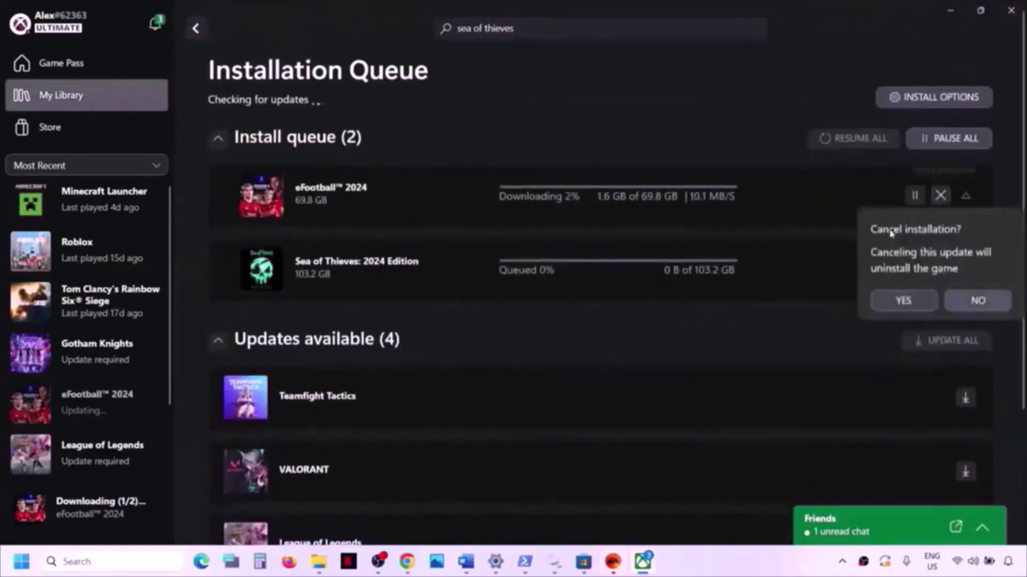
left_click(907, 300)
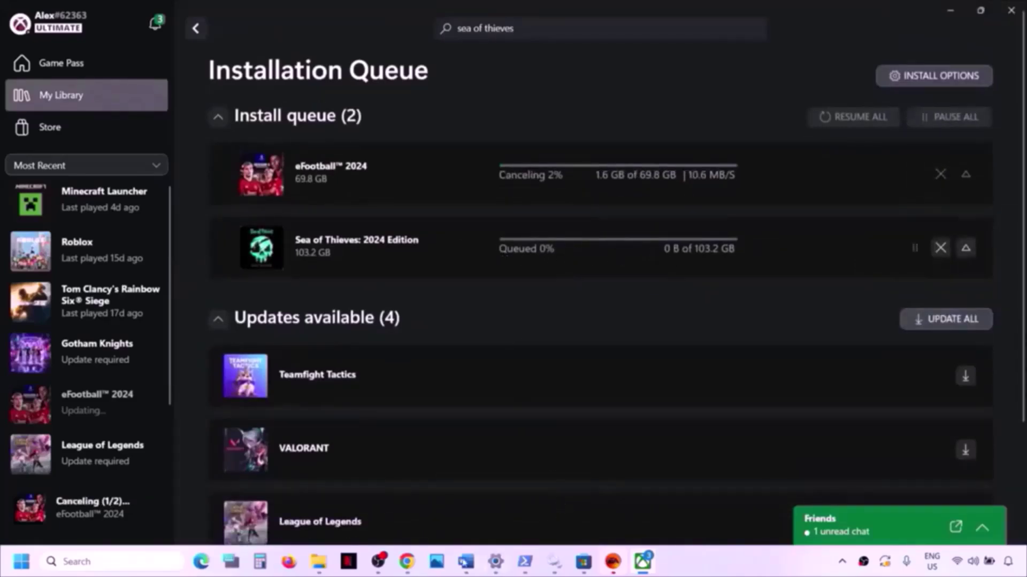
Switch to the Word document and highlight the Step 18 media creation tool instruction and part of its Windows 10 link.
left_click(466, 561)
scroll(351, 372, "down", 2)
scroll(351, 372, "down", 3)
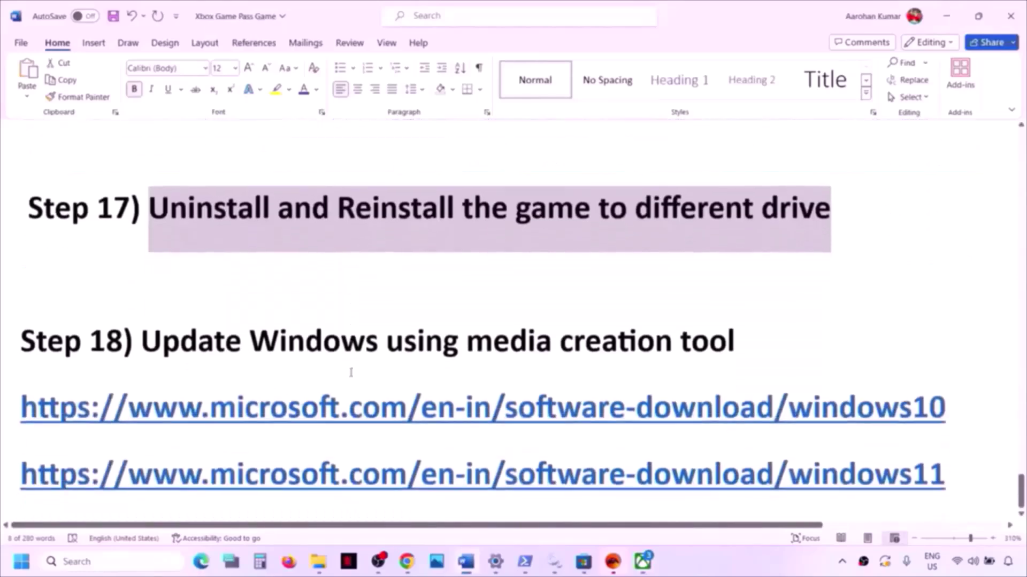
left_click_drag(147, 326, 773, 316)
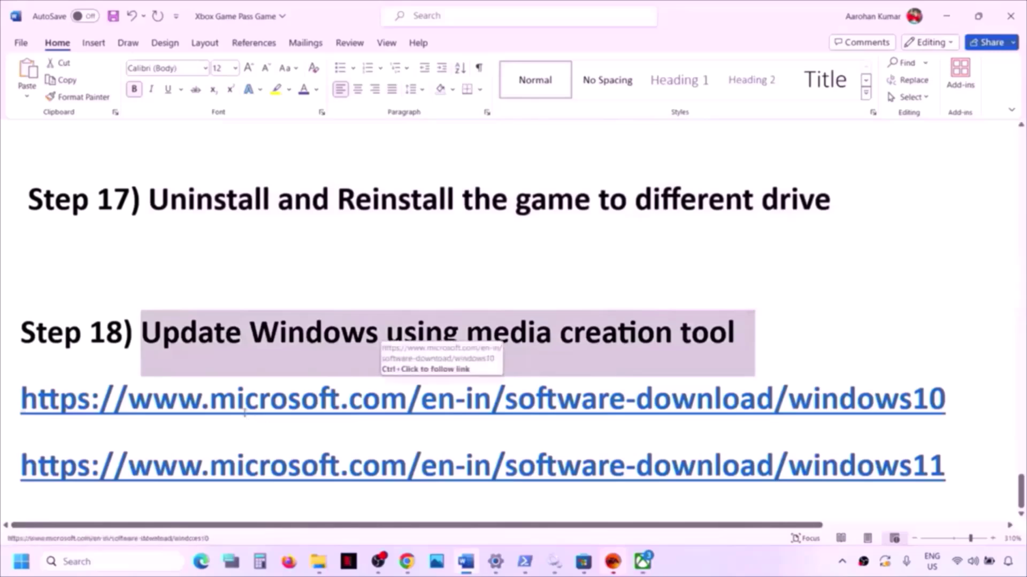
left_click_drag(245, 415, 757, 419)
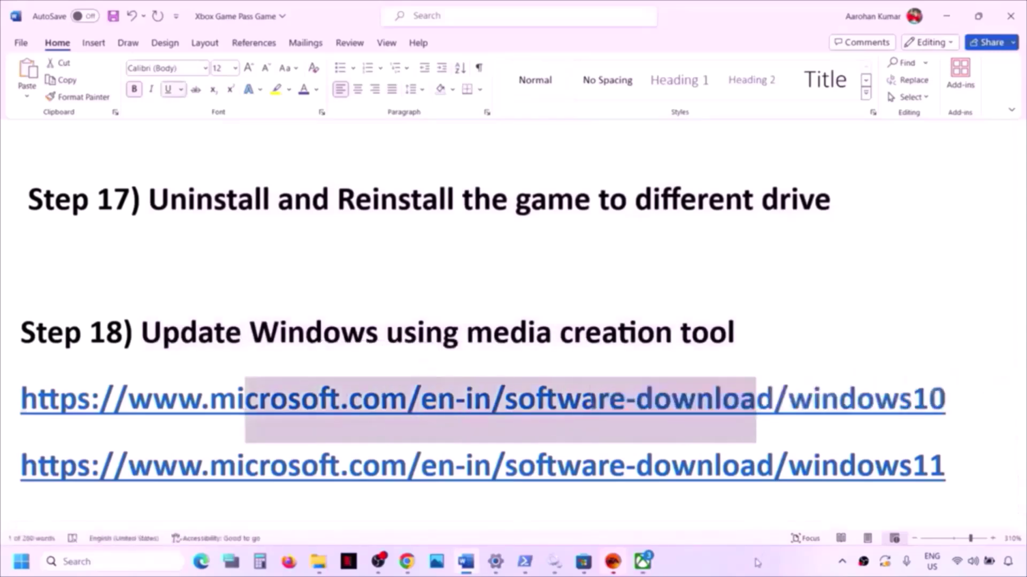
left_click(752, 564)
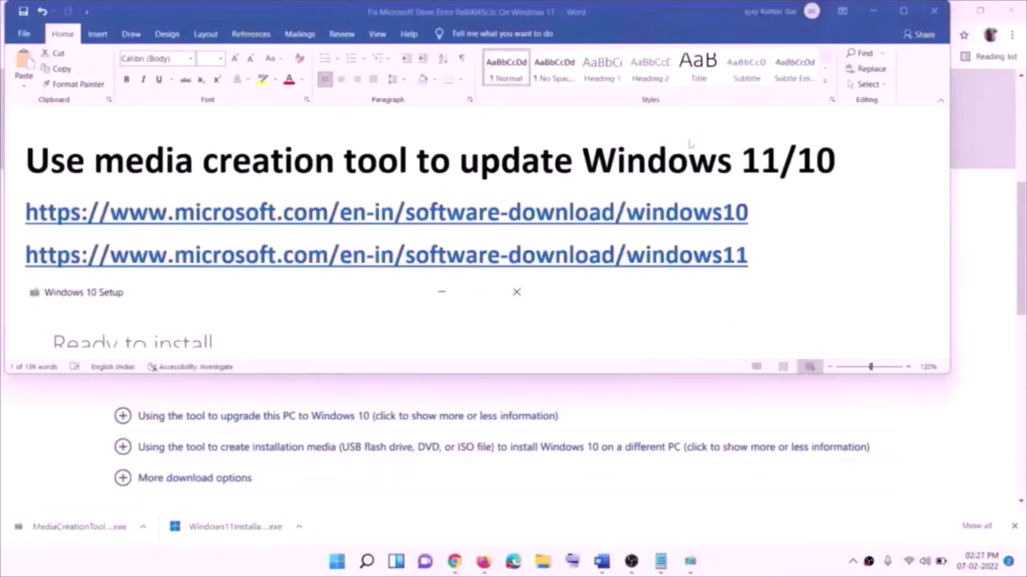
Highlight the Windows 10 and Windows 11 software download links under the media creation tool heading.
left_click(755, 229)
triple_click(755, 210)
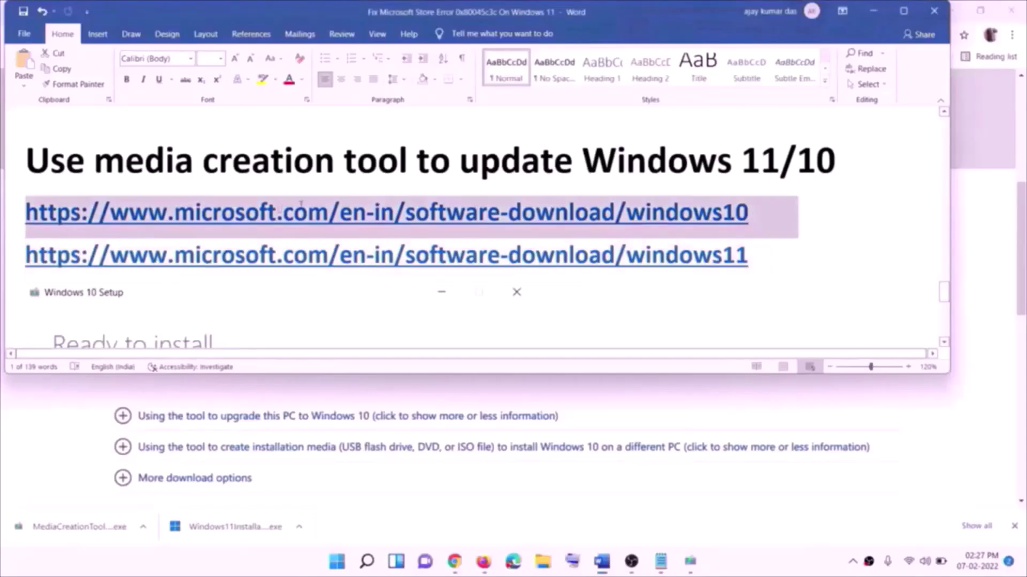
triple_click(764, 257)
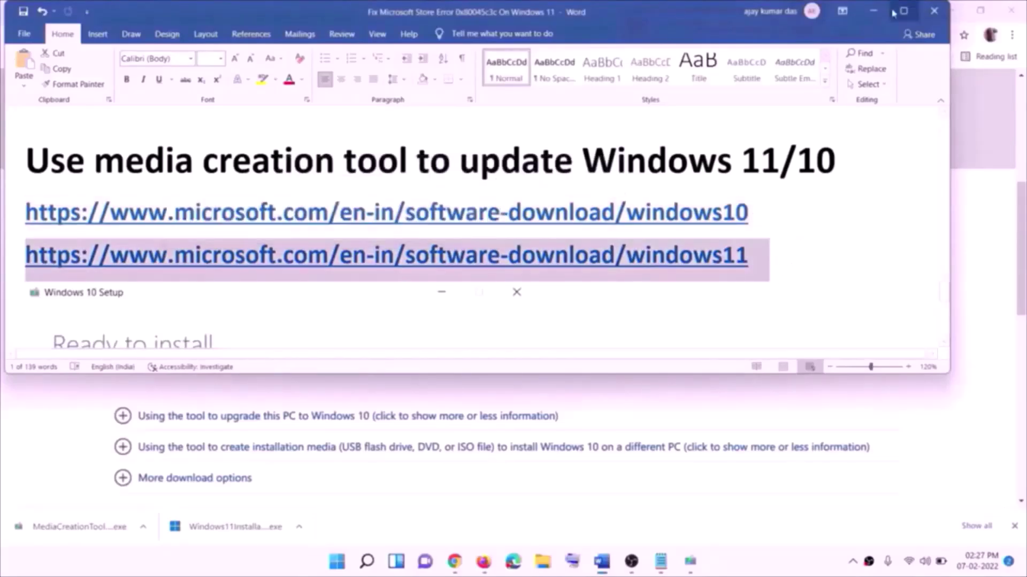
Minimize Word, review the media creation tool section on the Download Windows 10 page, and bring up the Windows 10 Setup window.
left_click(873, 11)
scroll(337, 202, "up", 6)
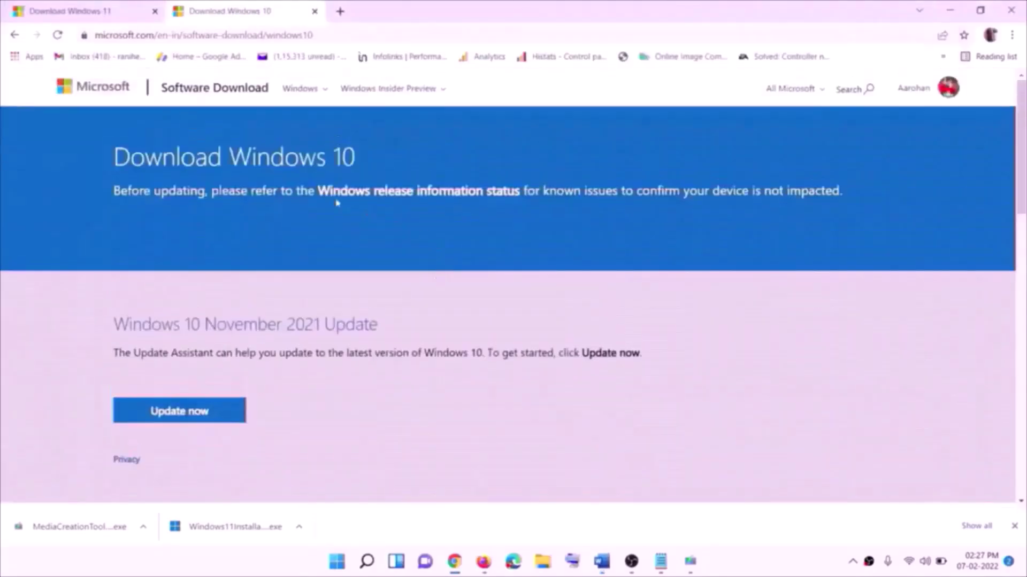
scroll(312, 242, "down", 5)
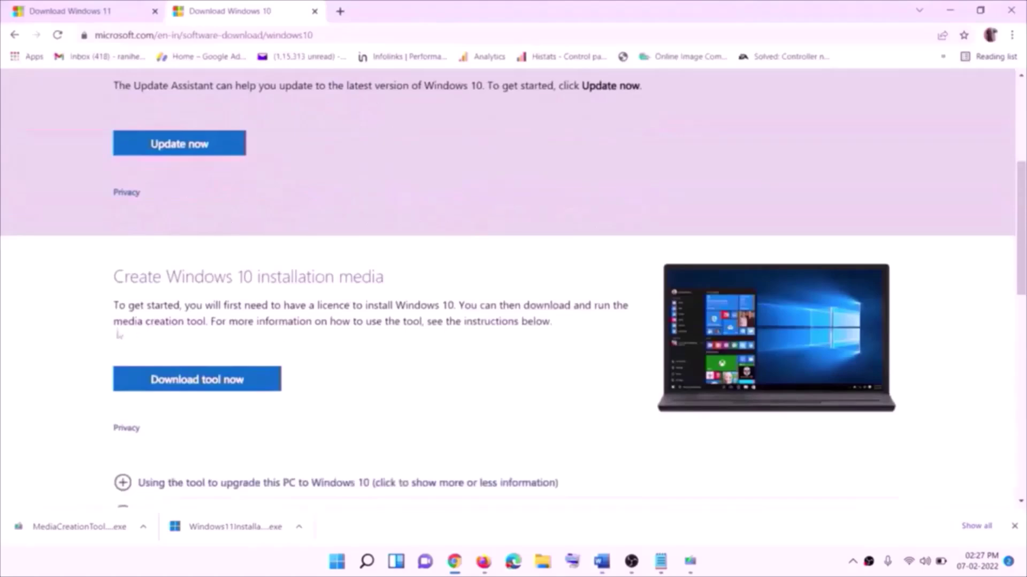
left_click_drag(121, 322, 229, 323)
scroll(225, 299, "down", 3)
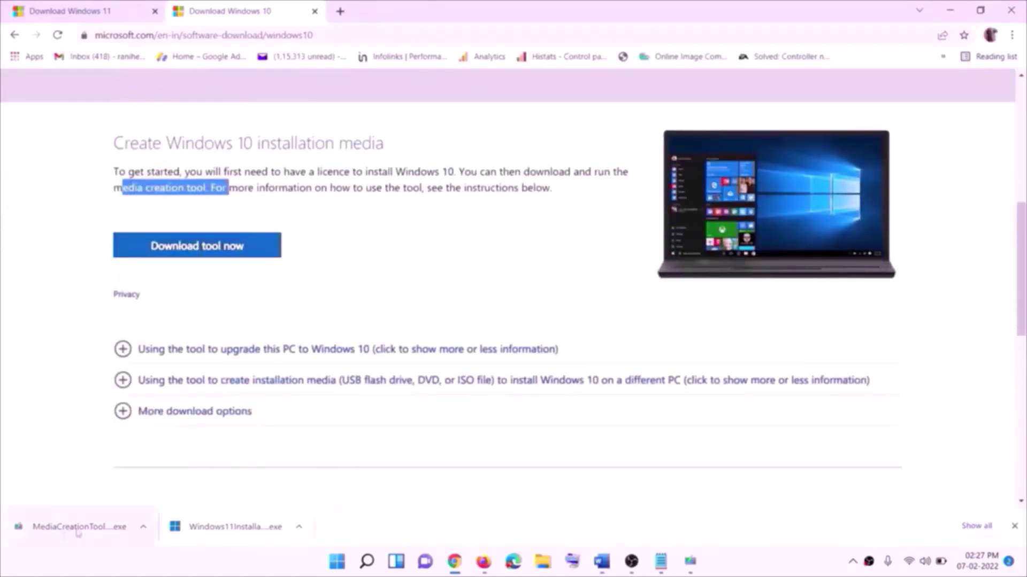
left_click(697, 569)
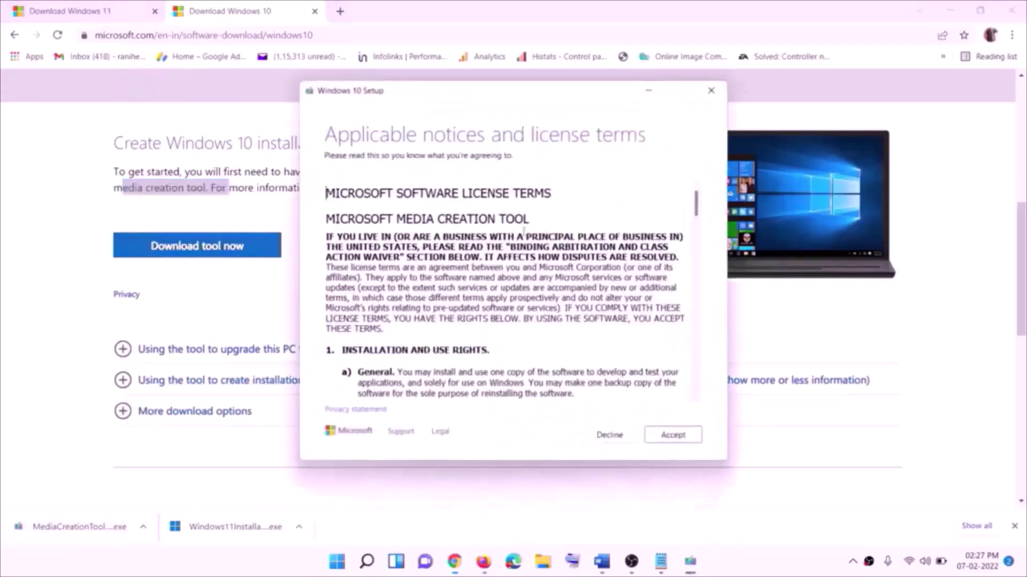
Accept the media creation tool license terms in Windows 10 Setup and start the Upgrade this PC now option.
left_click(668, 434)
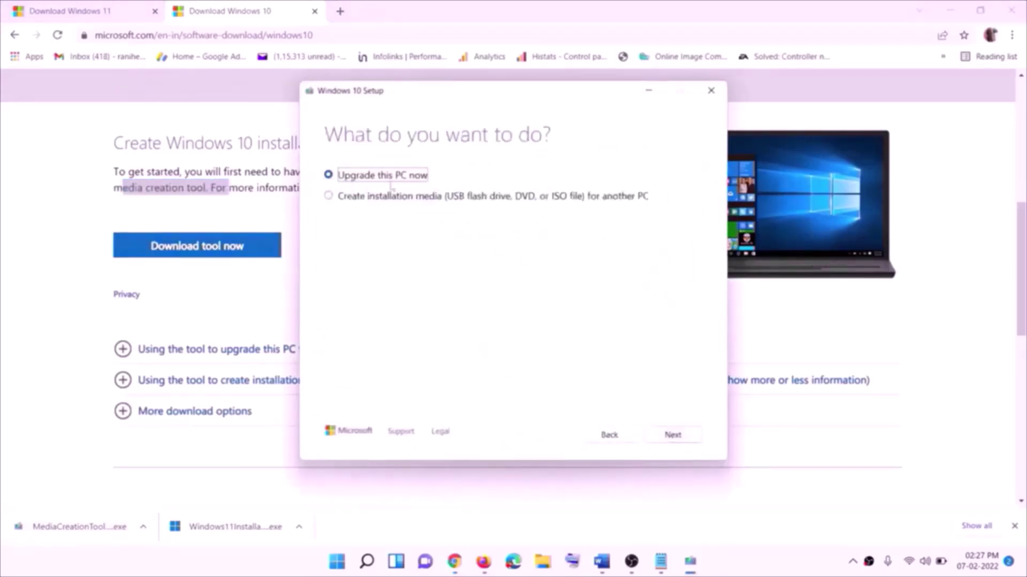
left_click(673, 439)
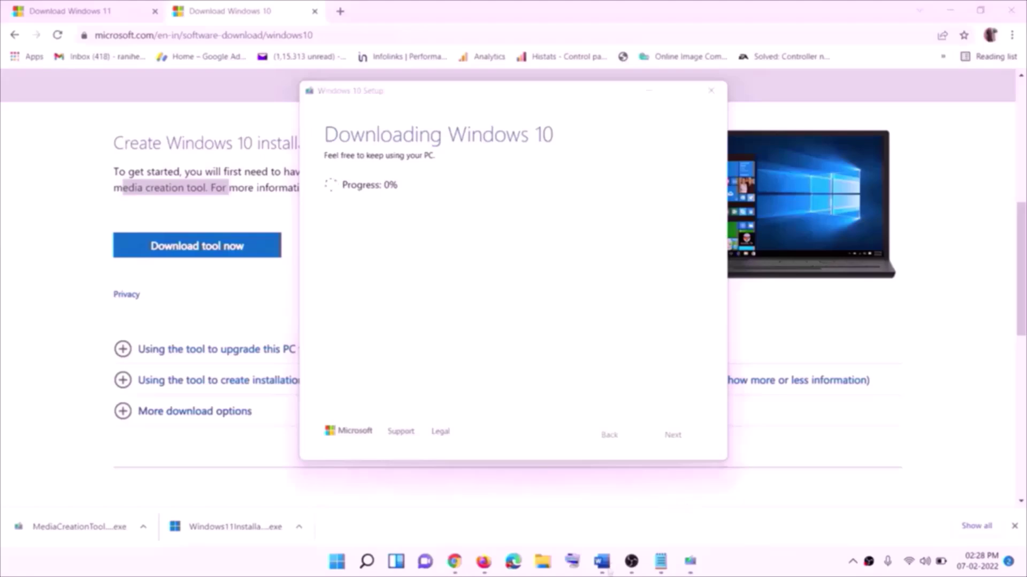
Switch to the Word document, maximize it, and review the Windows 10 Ready to install picture down to its Install button.
left_click(603, 564)
scroll(52, 245, "down", 3)
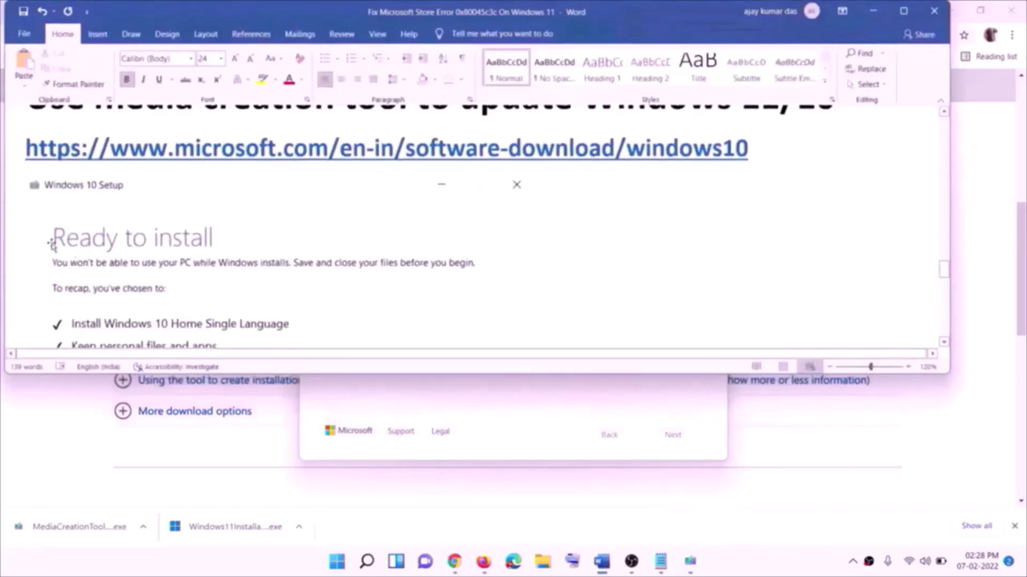
left_click(904, 11)
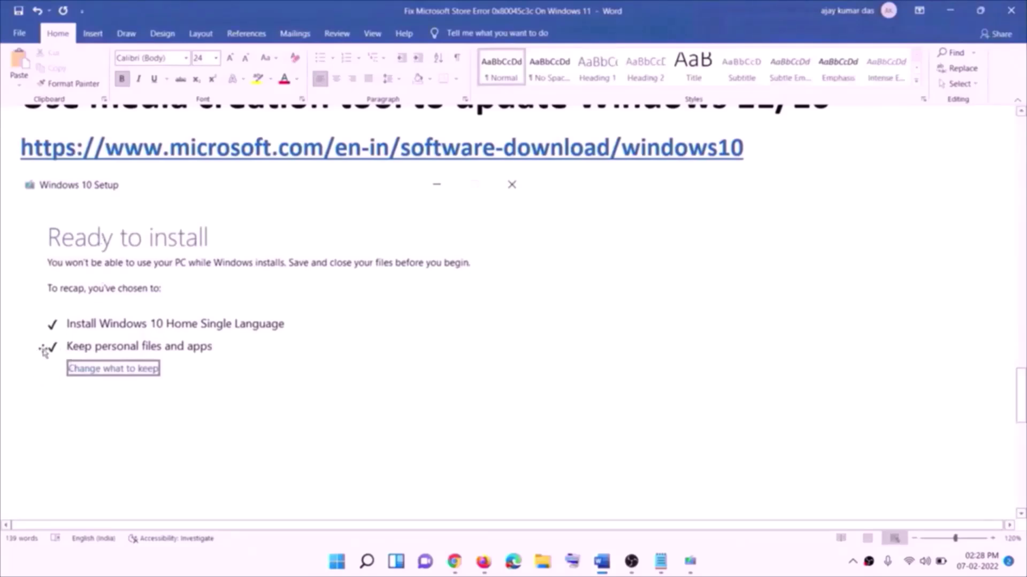
scroll(528, 373, "down", 2)
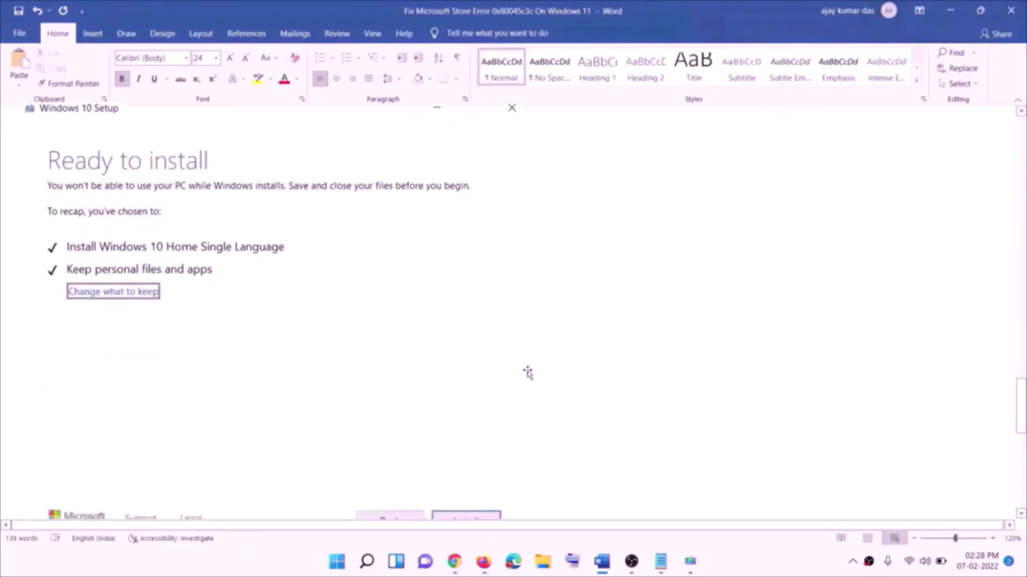
scroll(527, 373, "down", 1)
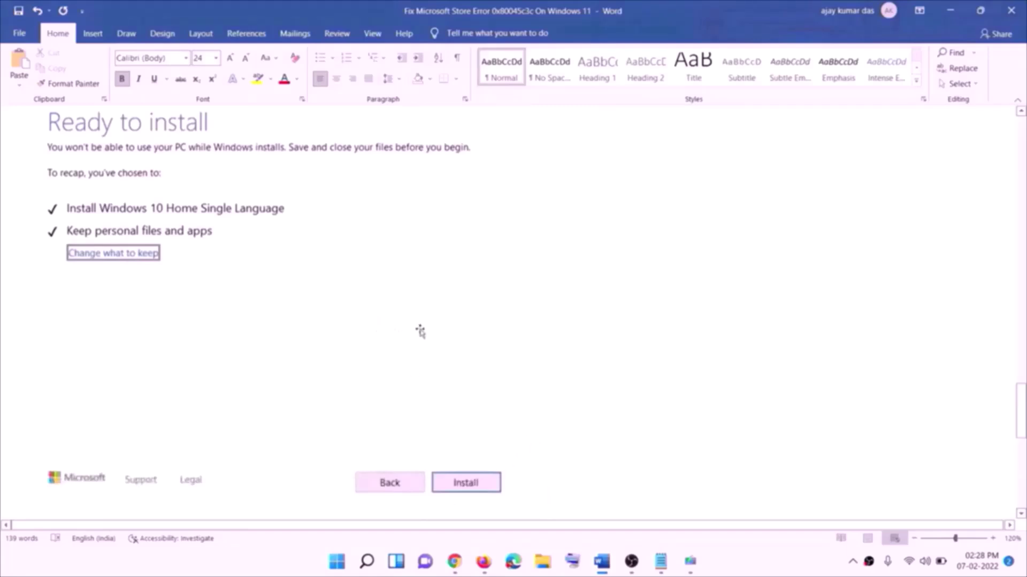
scroll(420, 332, "up", 1)
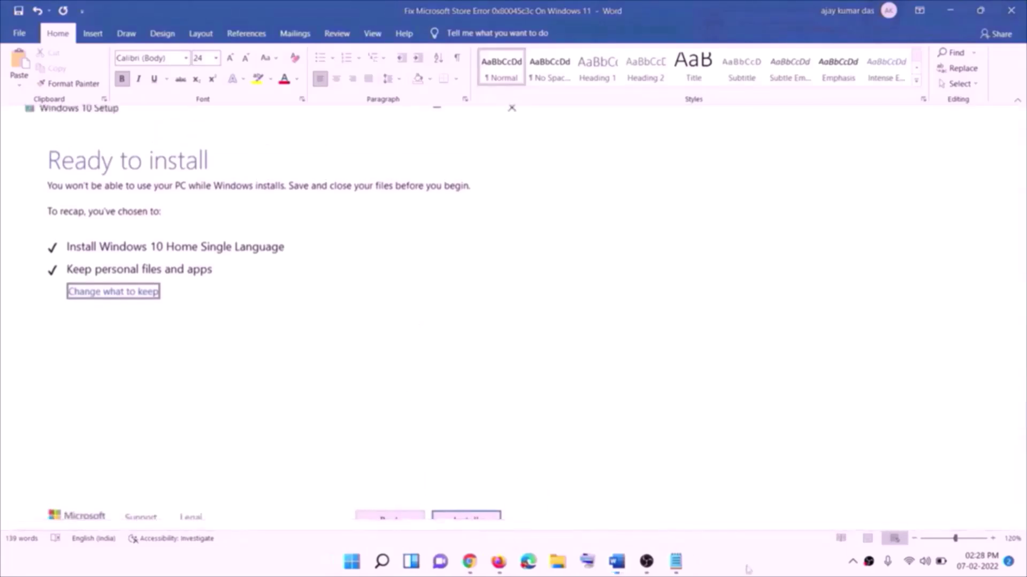
On the Download Windows 11 page in Chrome, highlight the media creation tool text, then download and open the tool.
left_click(471, 563)
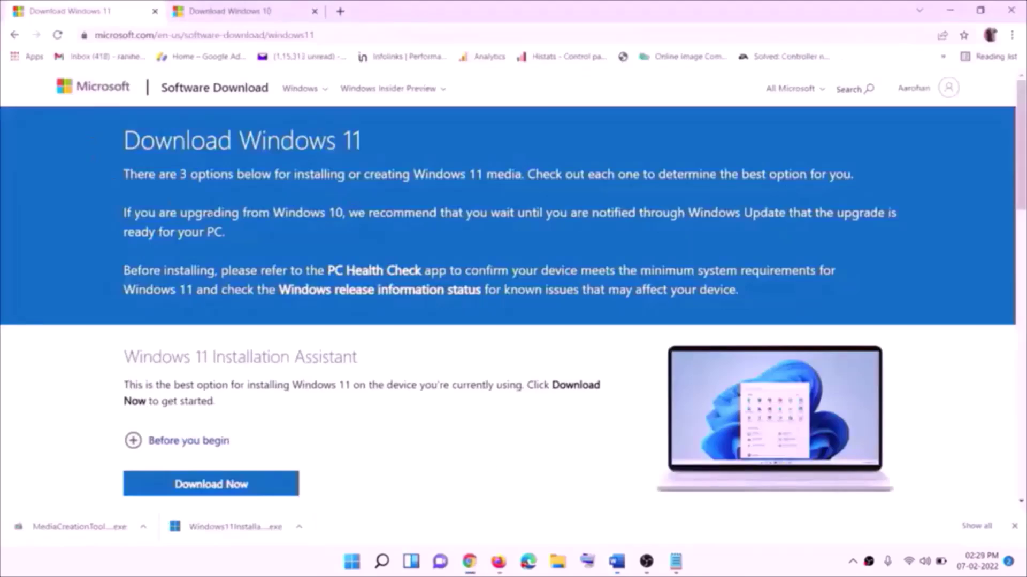
scroll(316, 374, "down", 5)
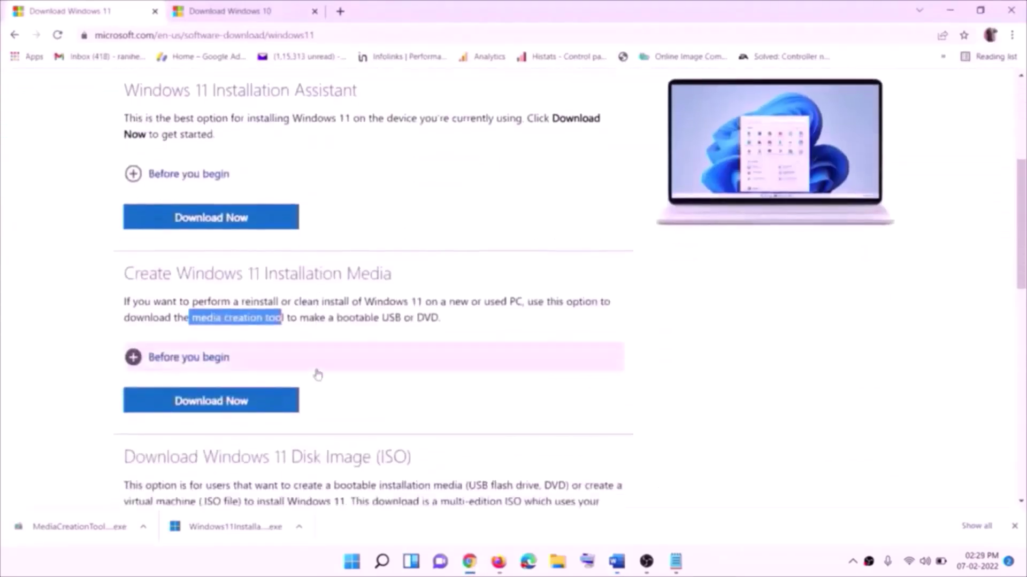
left_click_drag(192, 317, 297, 317)
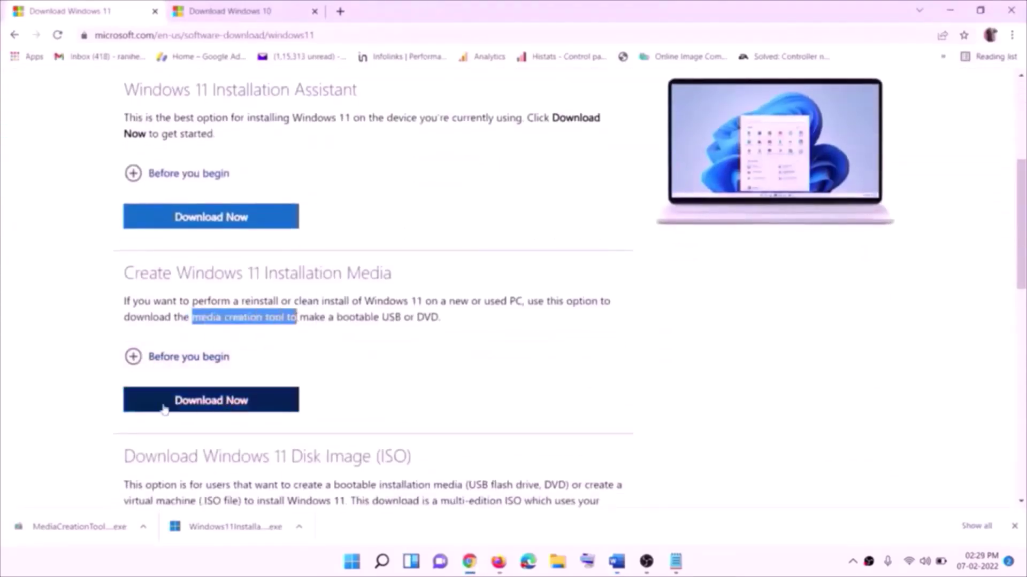
left_click(205, 409)
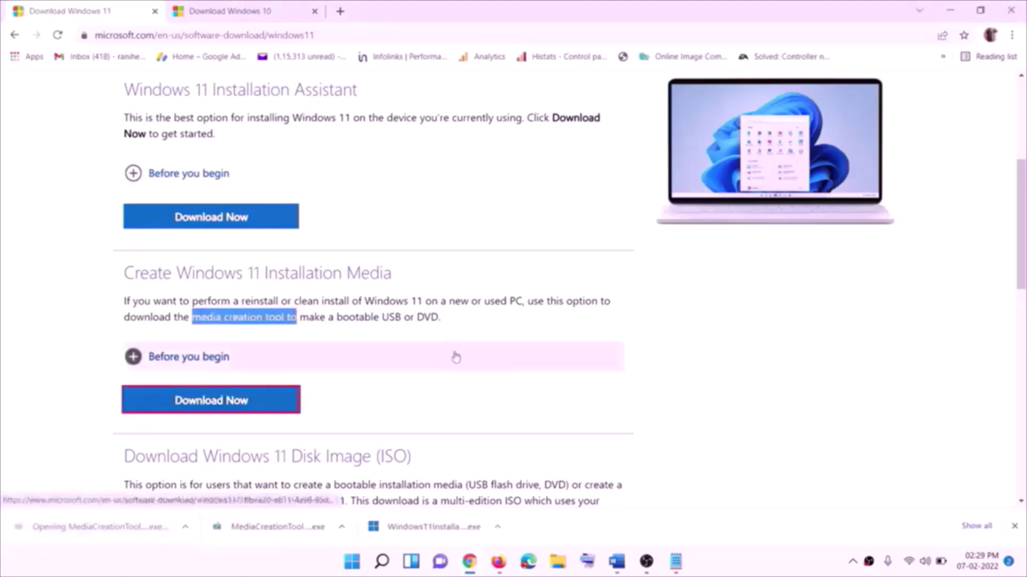
left_click(454, 393)
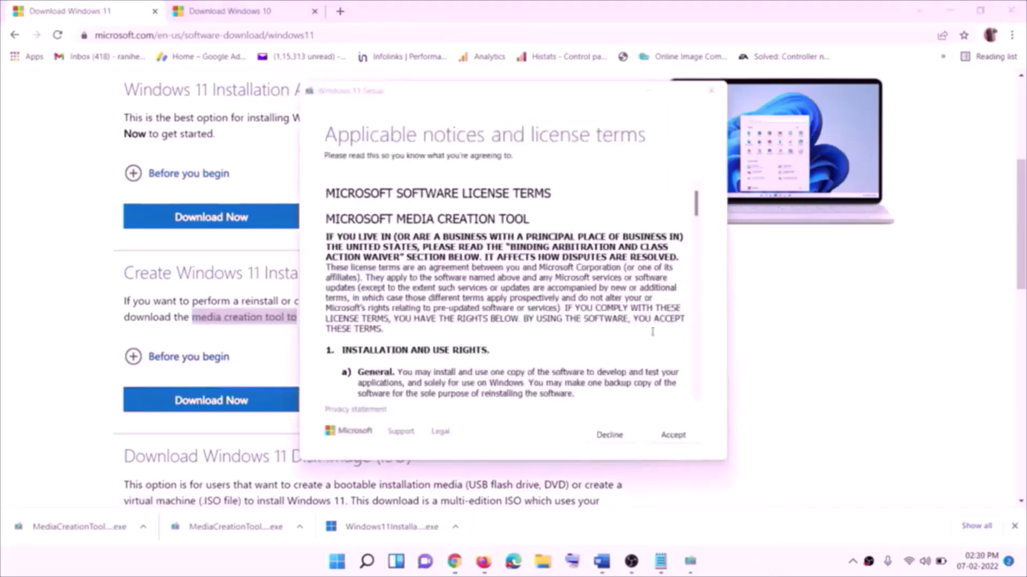
Accept the Windows 11 Setup license terms, keep the recommended language and edition, and choose ISO file as the media.
left_click(669, 435)
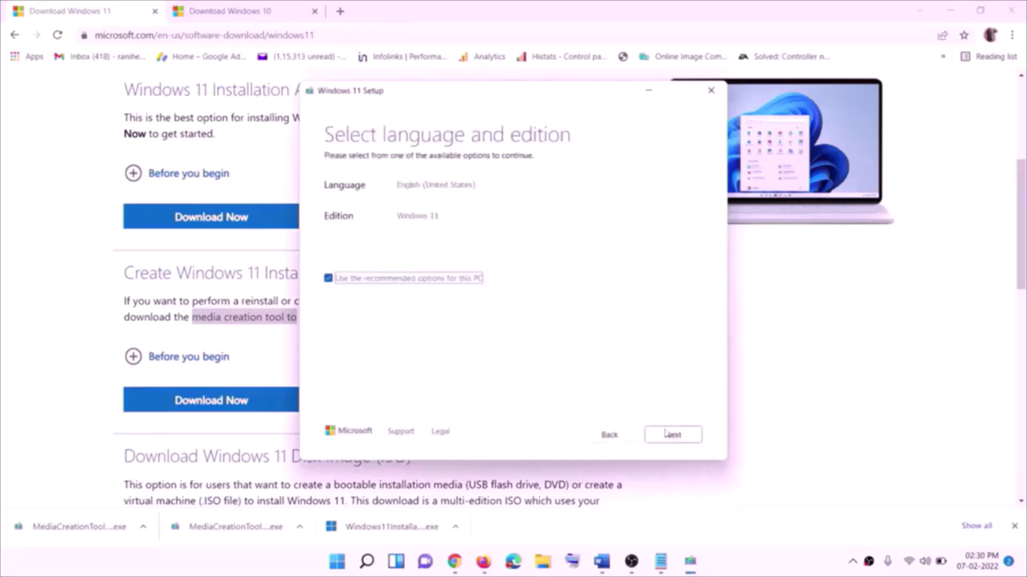
left_click(666, 434)
left_click(338, 231)
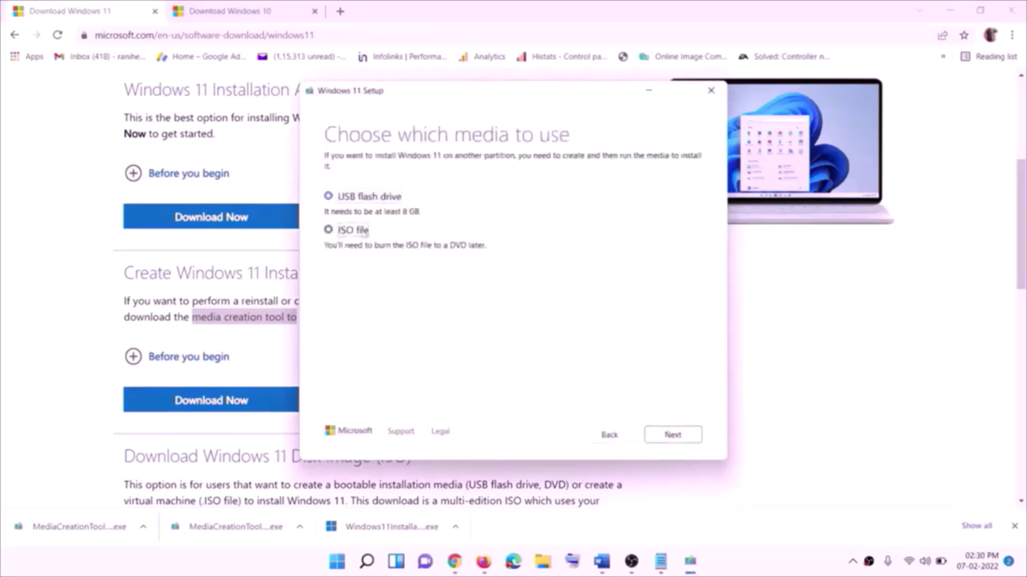
left_click(673, 435)
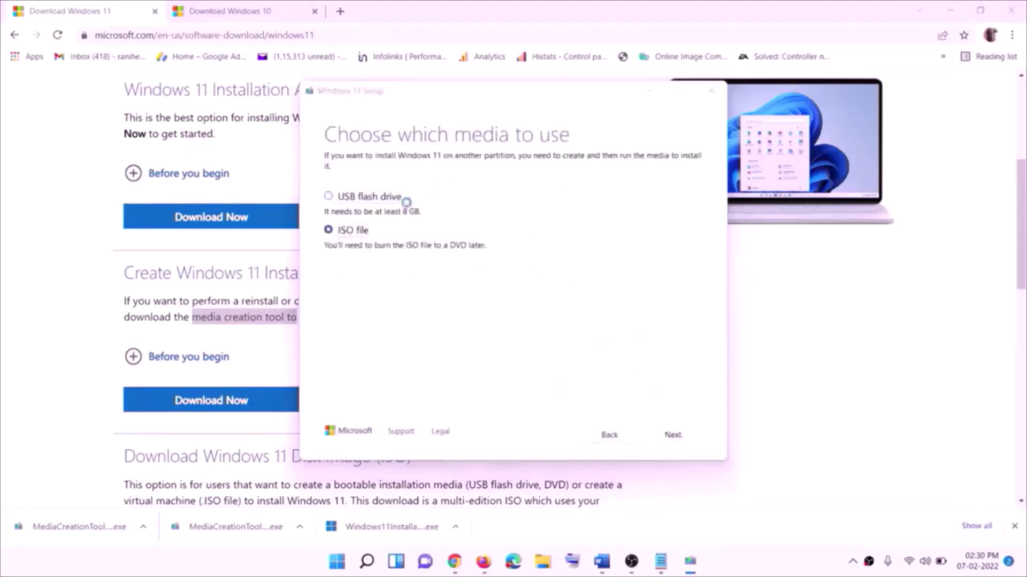
Choose the Desktop as the save location for the Windows ISO file.
scroll(356, 275, "up", 2)
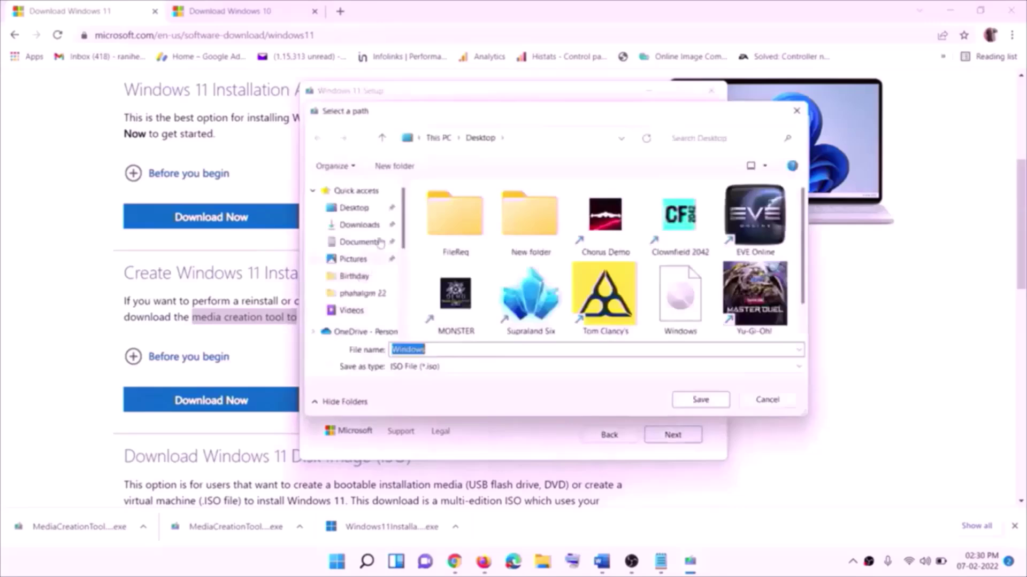
left_click(354, 210)
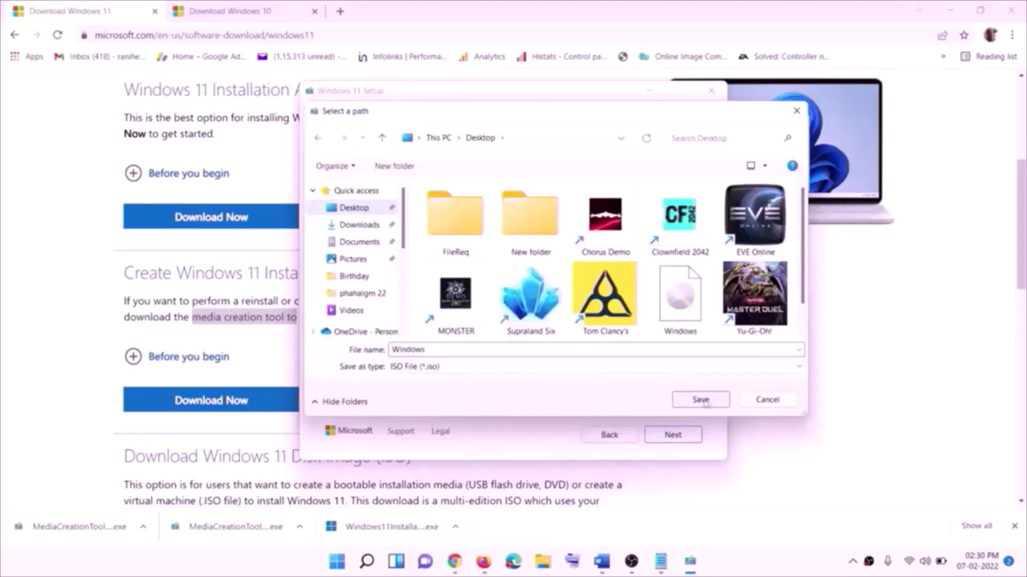
left_click(726, 559)
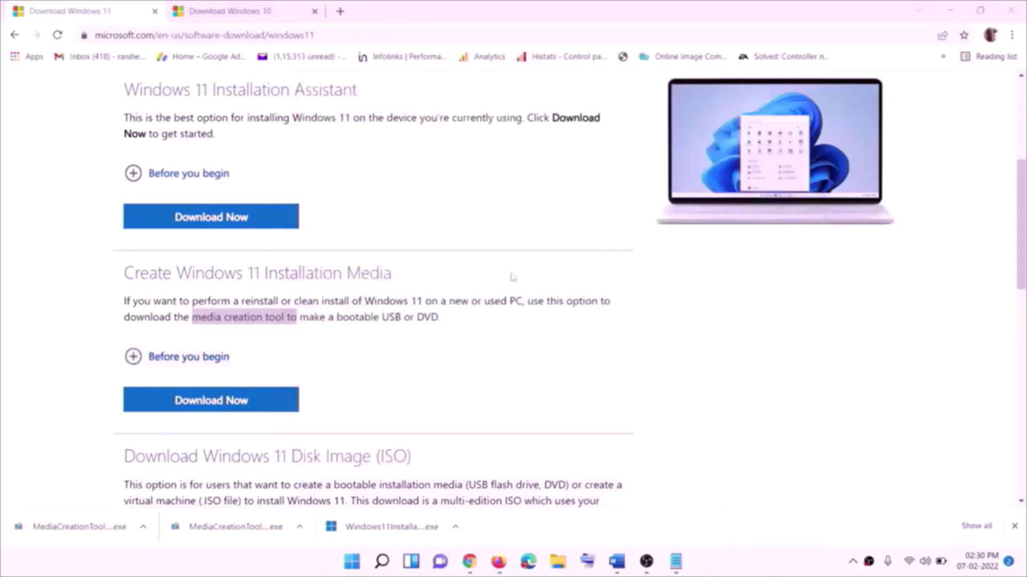
Show the desktop, move the Windows disc image lower among the icons, and open it as a mounted drive.
key("super+d")
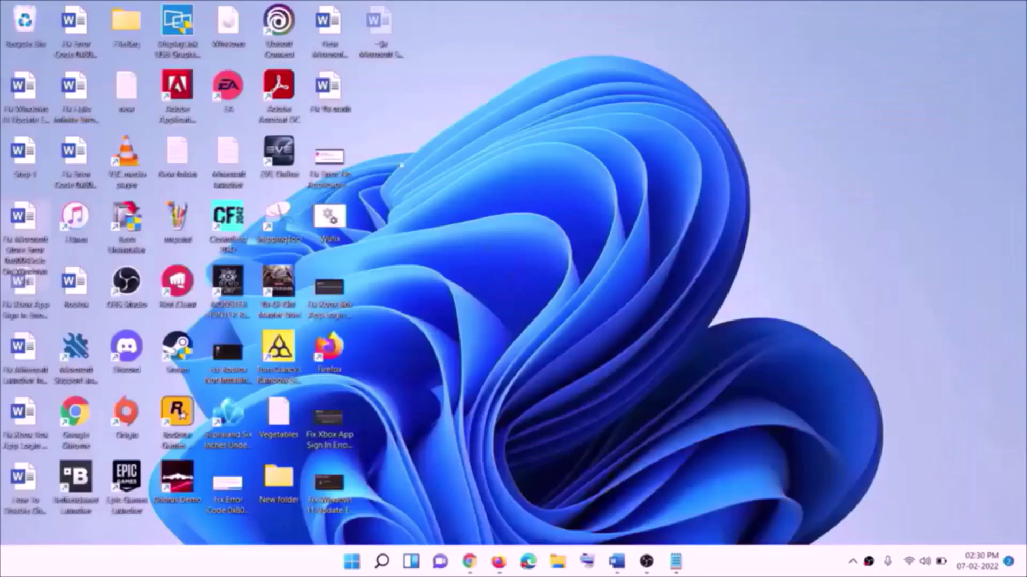
left_click_drag(241, 27, 353, 299)
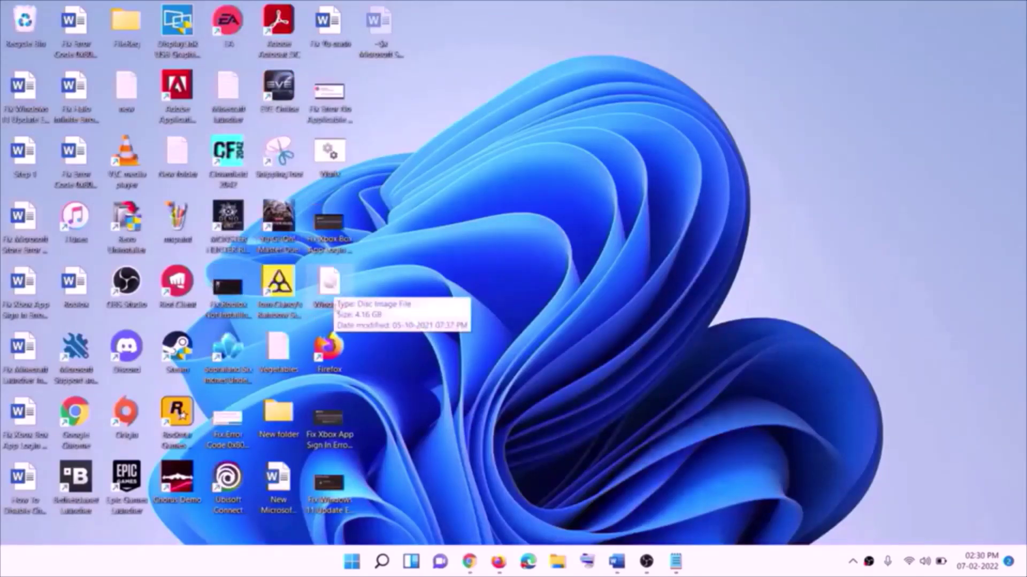
double_click(336, 294)
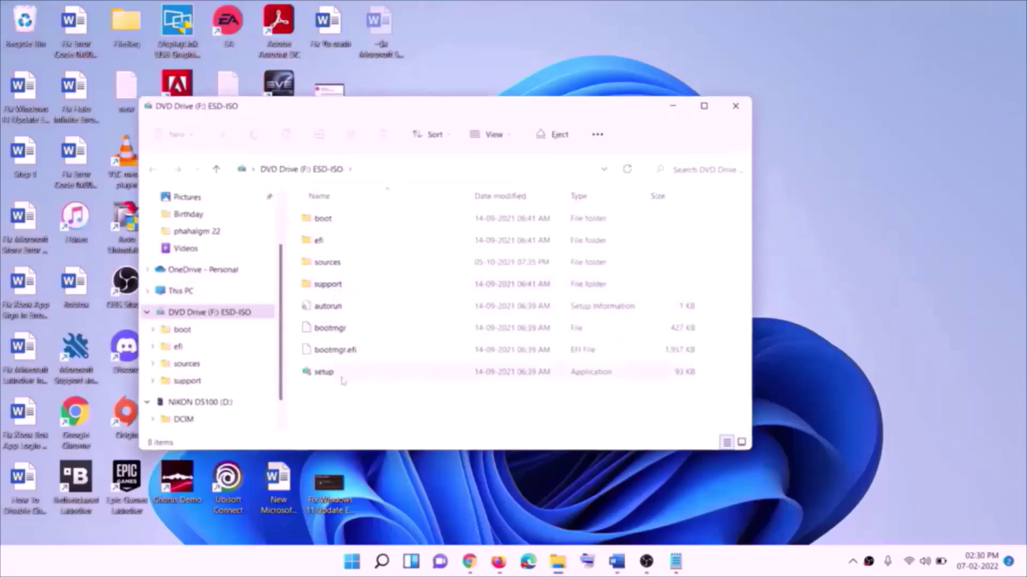
Run the setup application from the mounted DVD drive, allow it to make changes, and proceed past the Install Windows 11 page.
left_click(325, 374)
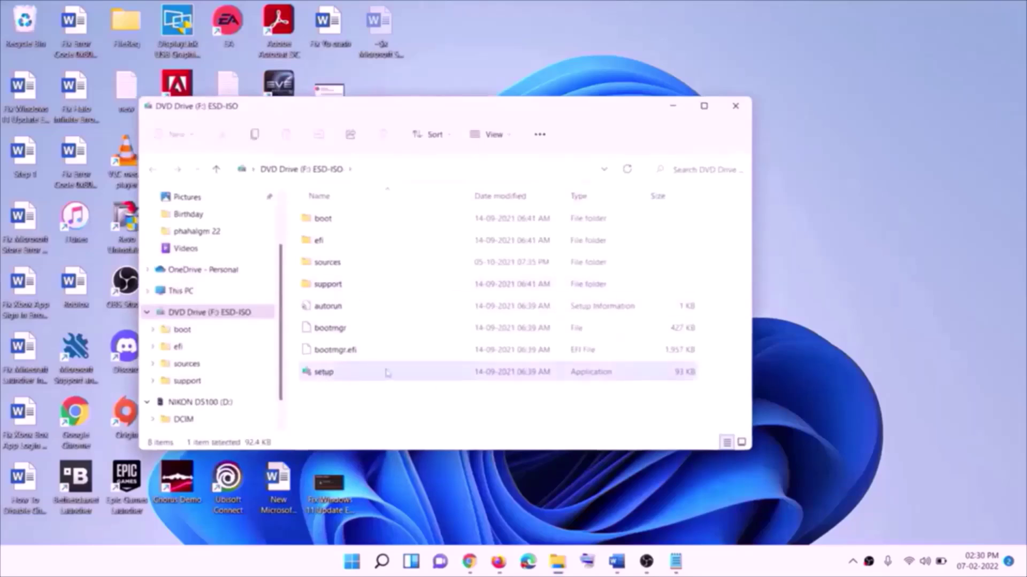
double_click(352, 374)
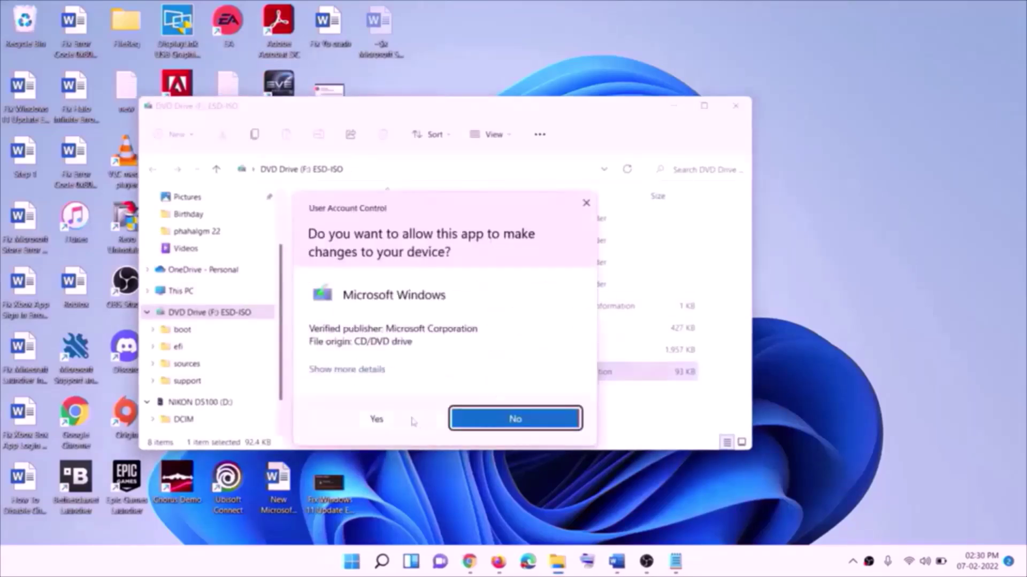
left_click(412, 419)
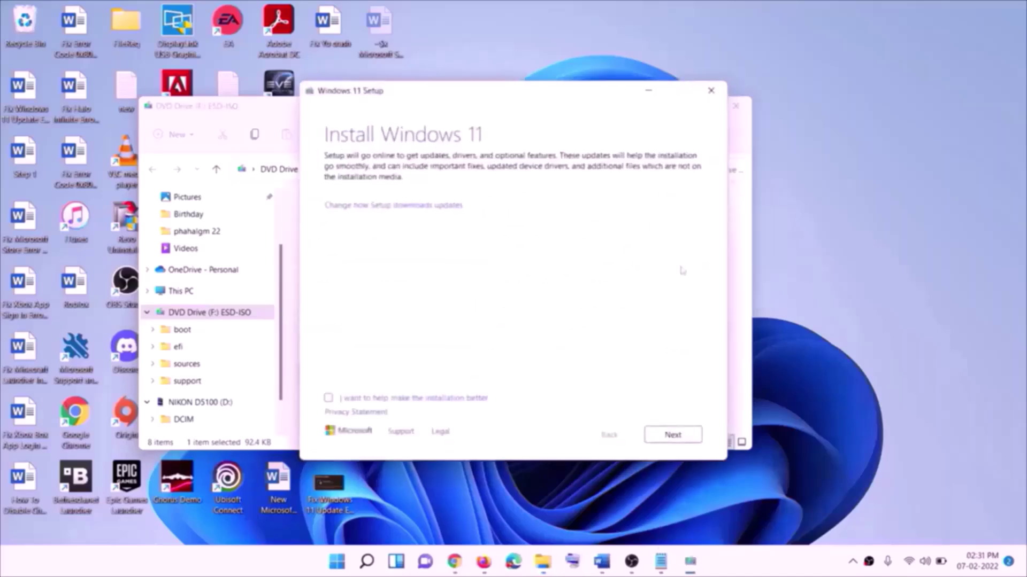
left_click(677, 436)
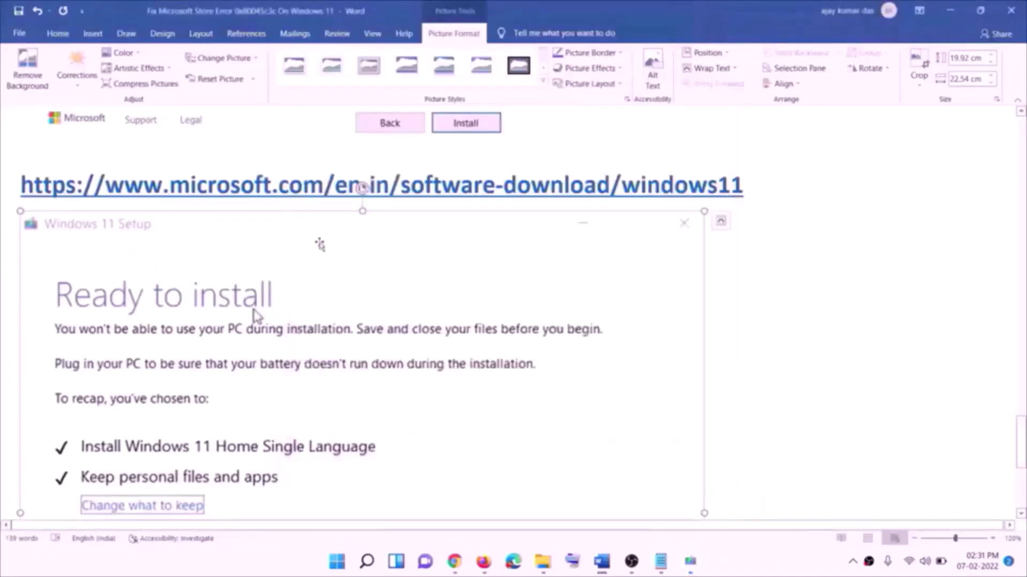
Review the Windows 11 Ready to install picture in the Word document, including the option to keep personal files and apps.
scroll(238, 264, "down", 2)
scroll(242, 270, "down", 1)
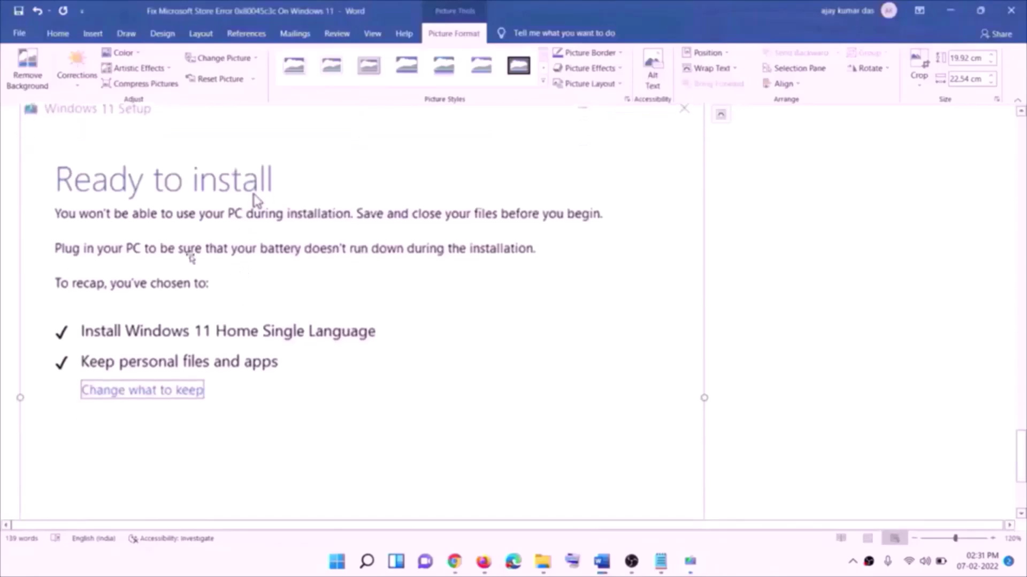
scroll(160, 332, "down", 1)
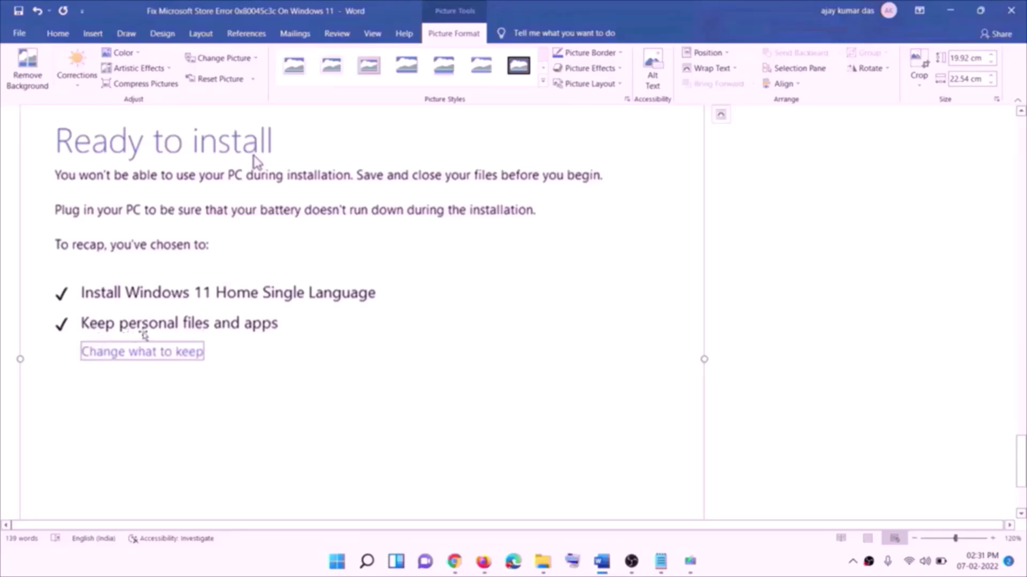
scroll(387, 337, "down", 3)
scroll(544, 374, "up", 7)
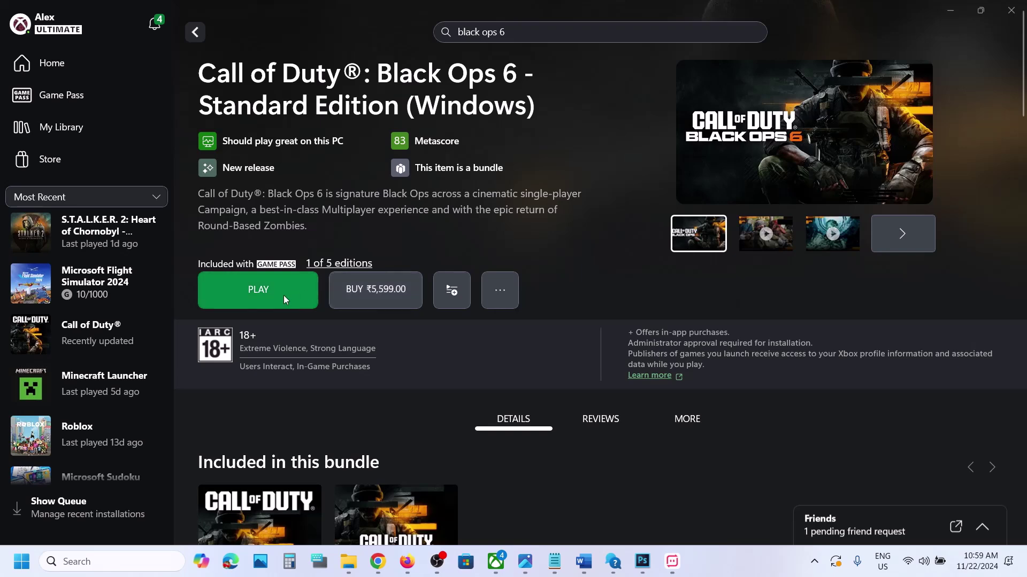
Launch Call of Duty: Black Ops 6 from its page in the Xbox app.
left_click(282, 295)
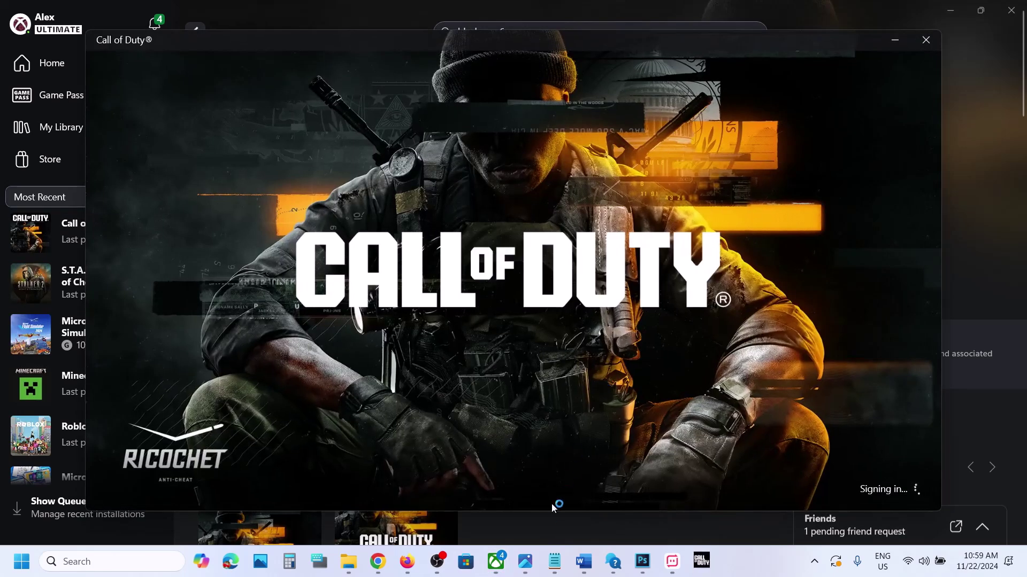
left_click(528, 568)
left_click(528, 568)
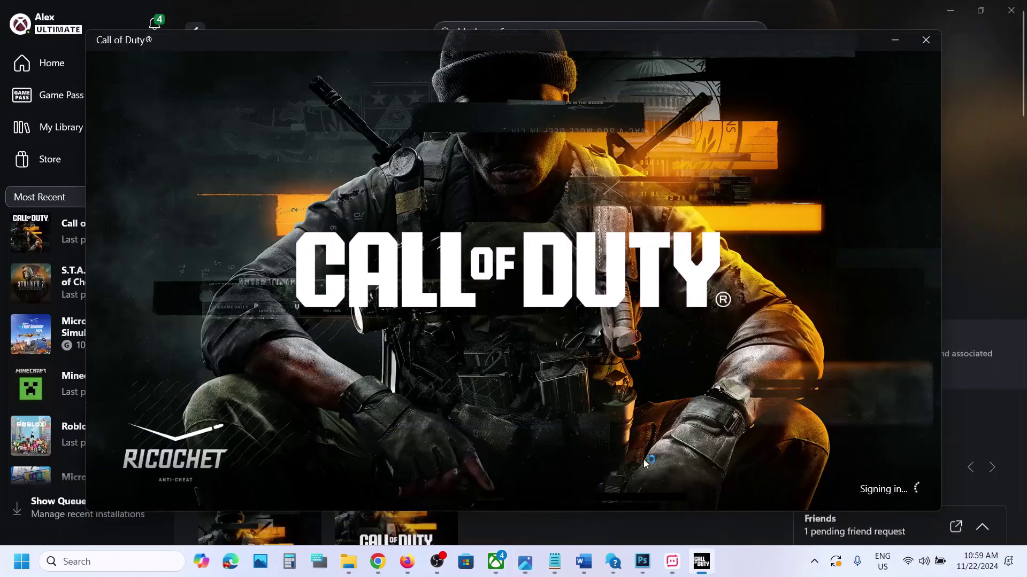